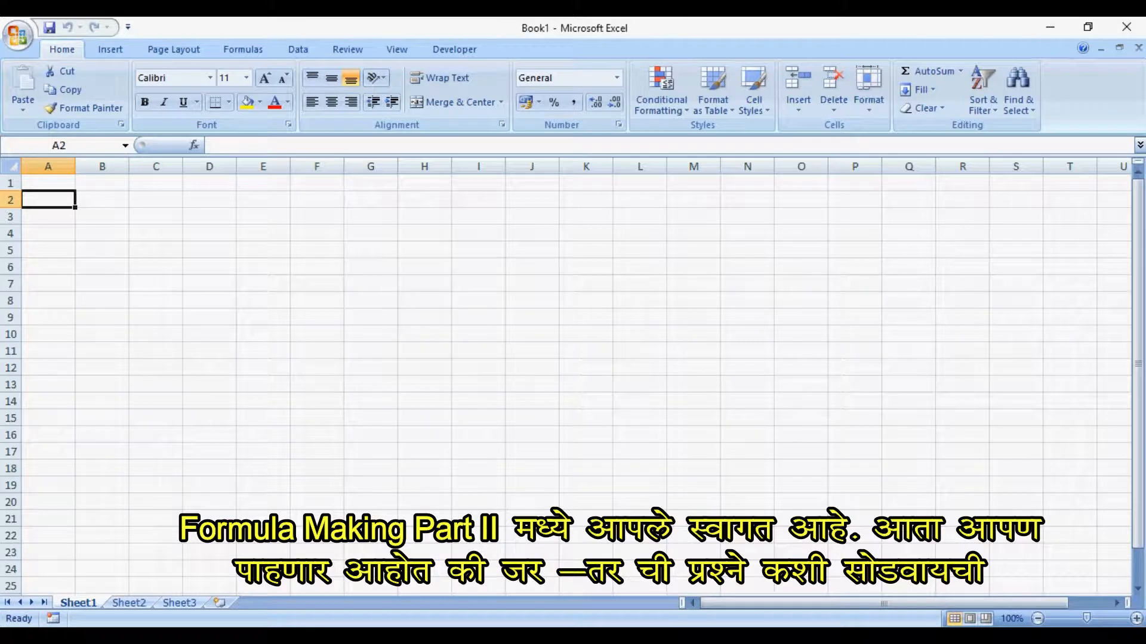
- Enter the title "How to use if condition and vlookup - hlookup" in cell B2
{"action": "left_click", "coordinate": [97, 198]}
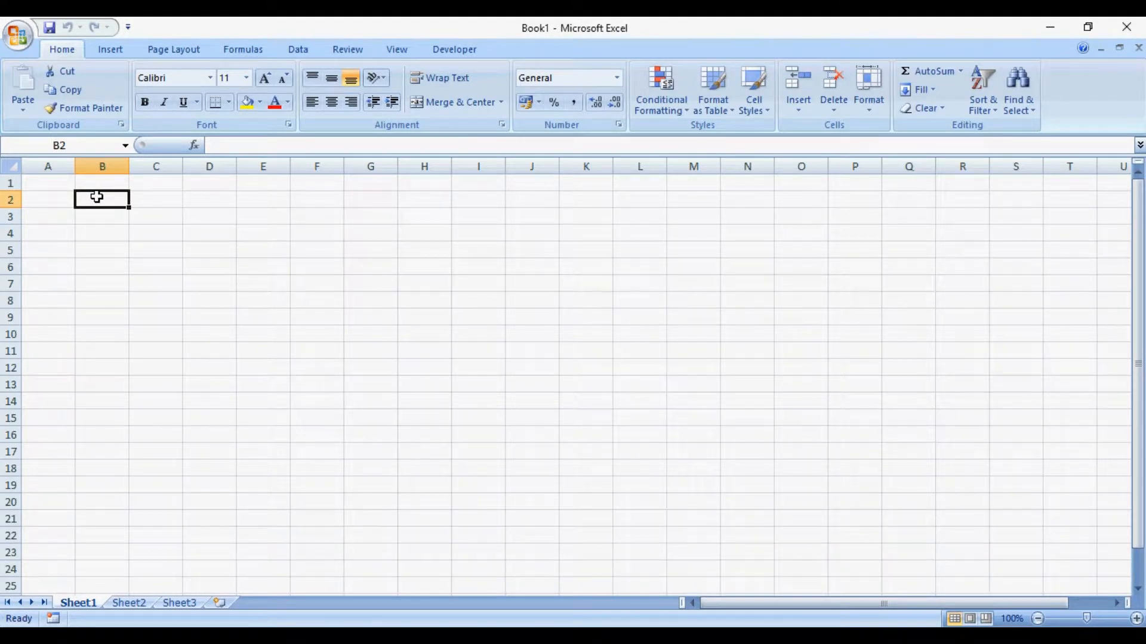
{"action": "type", "text": "How to usle"}
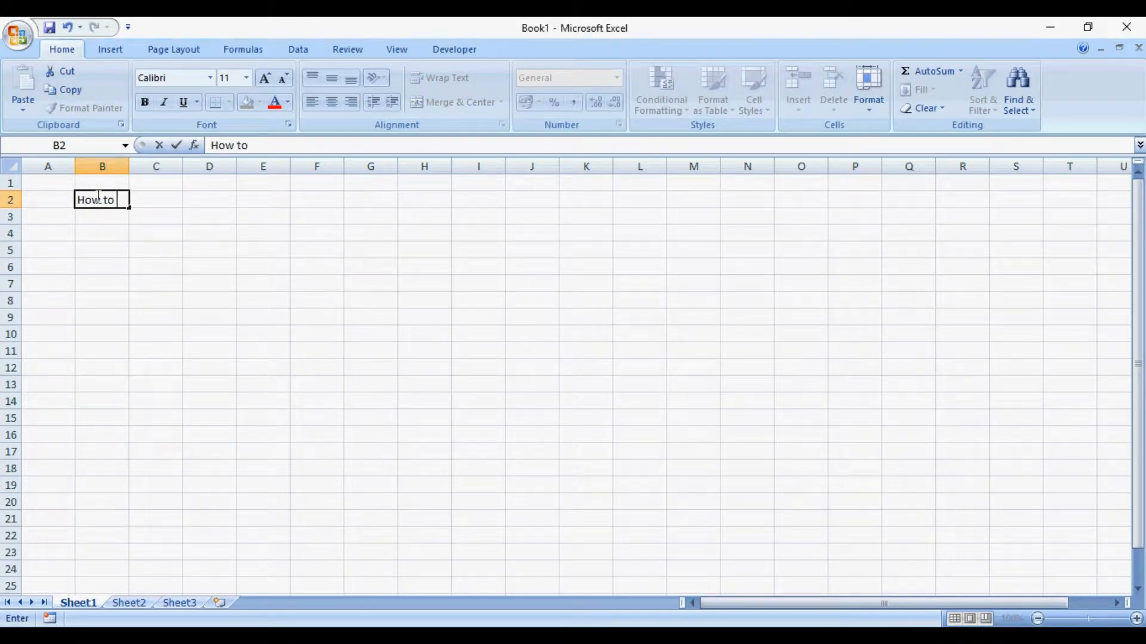
{"action": "key", "text": "BackSpace"}
{"action": "key", "text": "BackSpace"}
{"action": "type", "text": "e"}
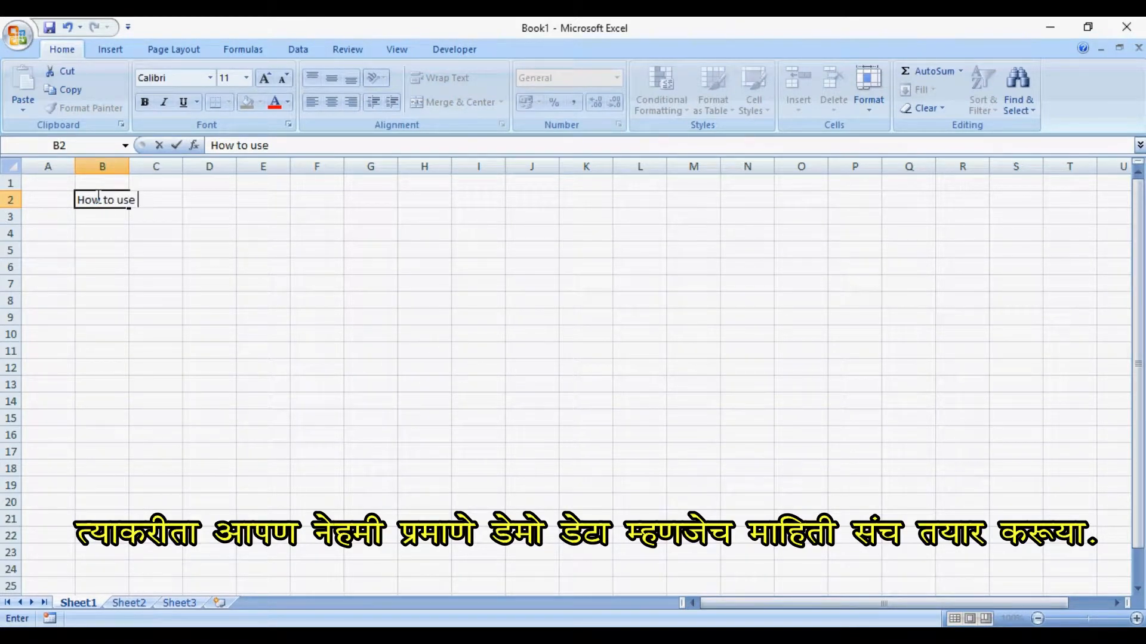
{"action": "type", "text": " if condition and v"}
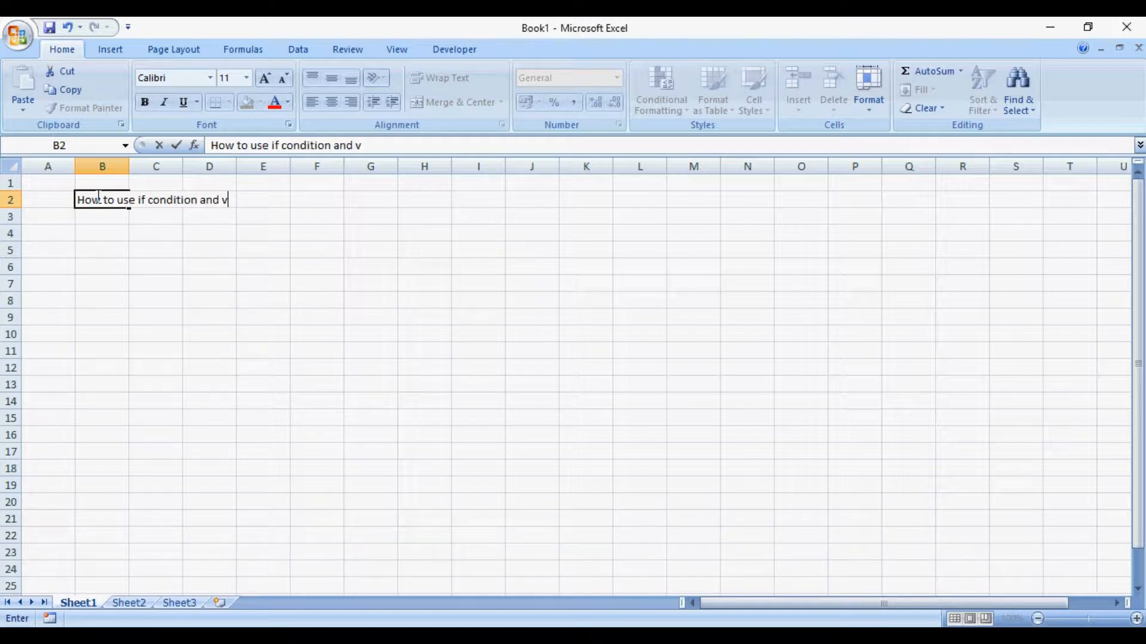
{"action": "type", "text": "lookup - hlooku"}
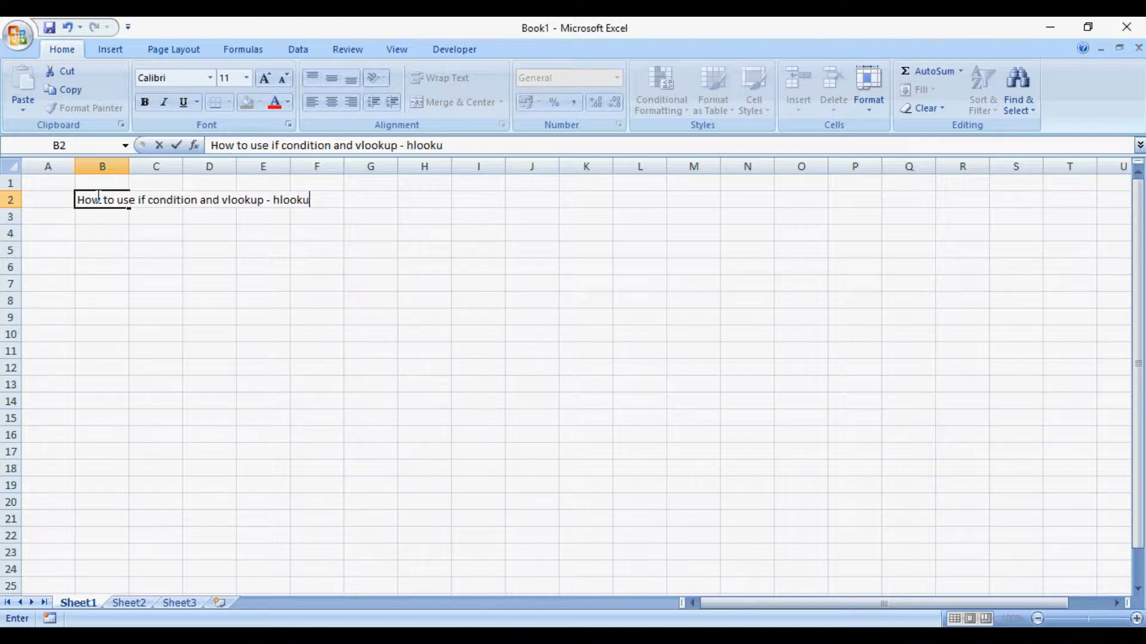
{"action": "type", "text": "p"}
{"action": "key", "text": "Return"}
{"action": "key", "text": "Return"}
- Enter the column headers "Sr. No." in cell B4 and "Name of Student" in cell C4
{"action": "type", "text": "S"}
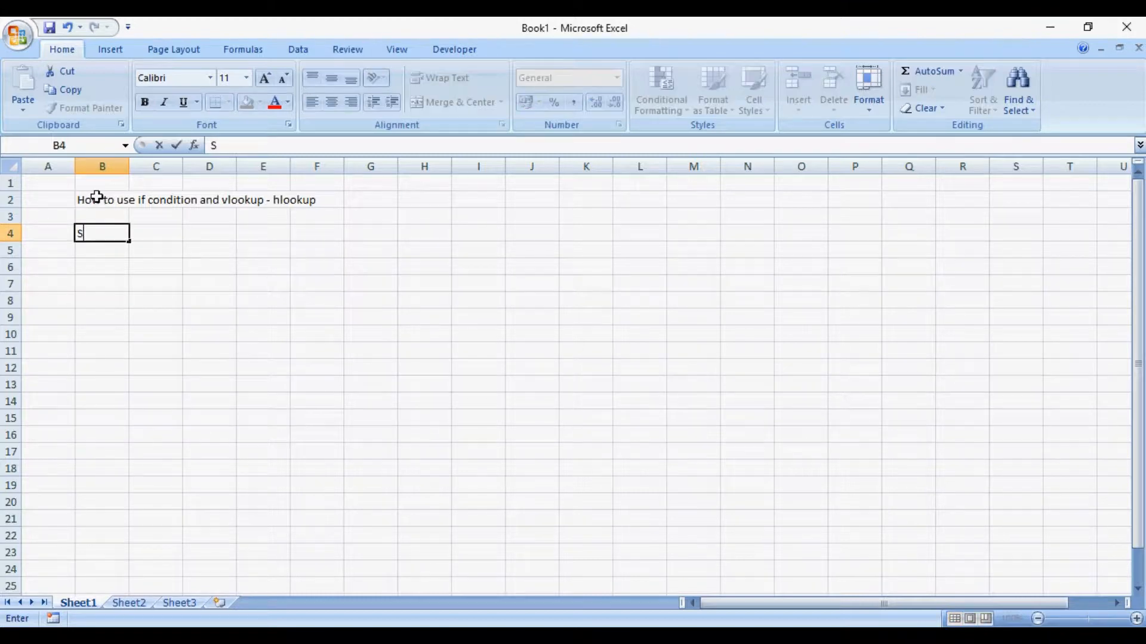
{"action": "type", "text": "r. No."}
{"action": "key", "text": "Tab"}
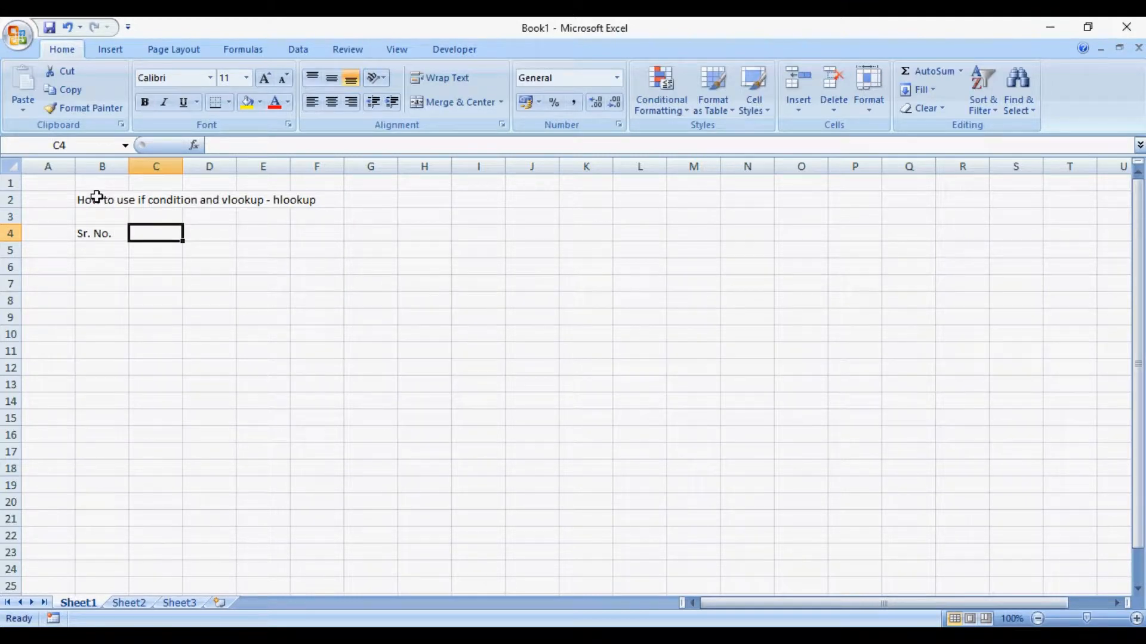
{"action": "type", "text": "Name of "}
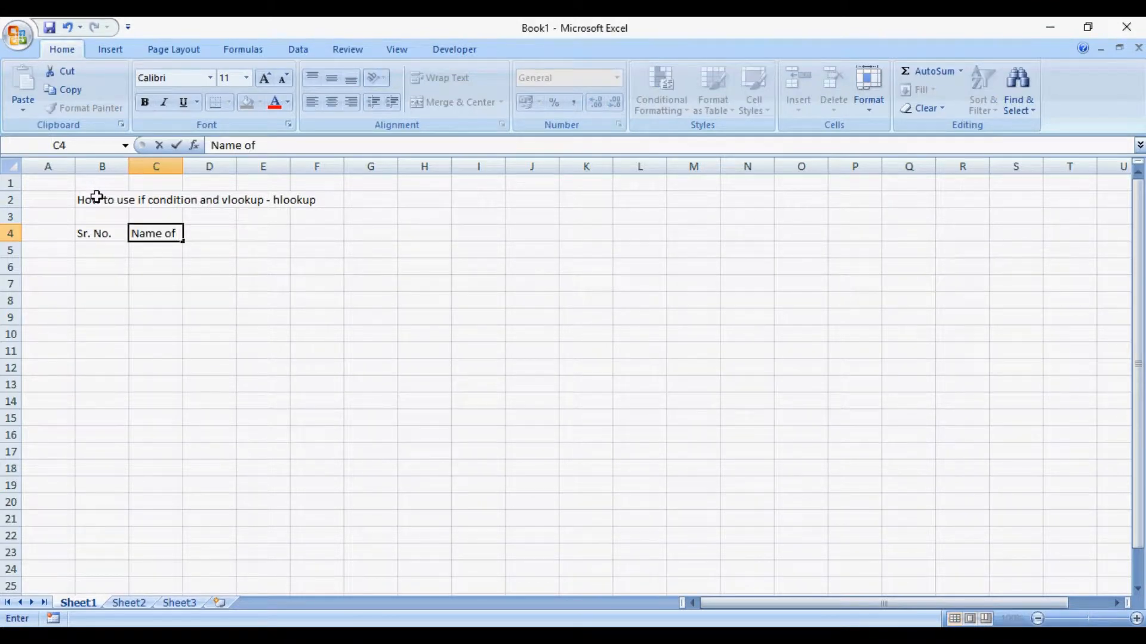
{"action": "type", "text": "Employee"}
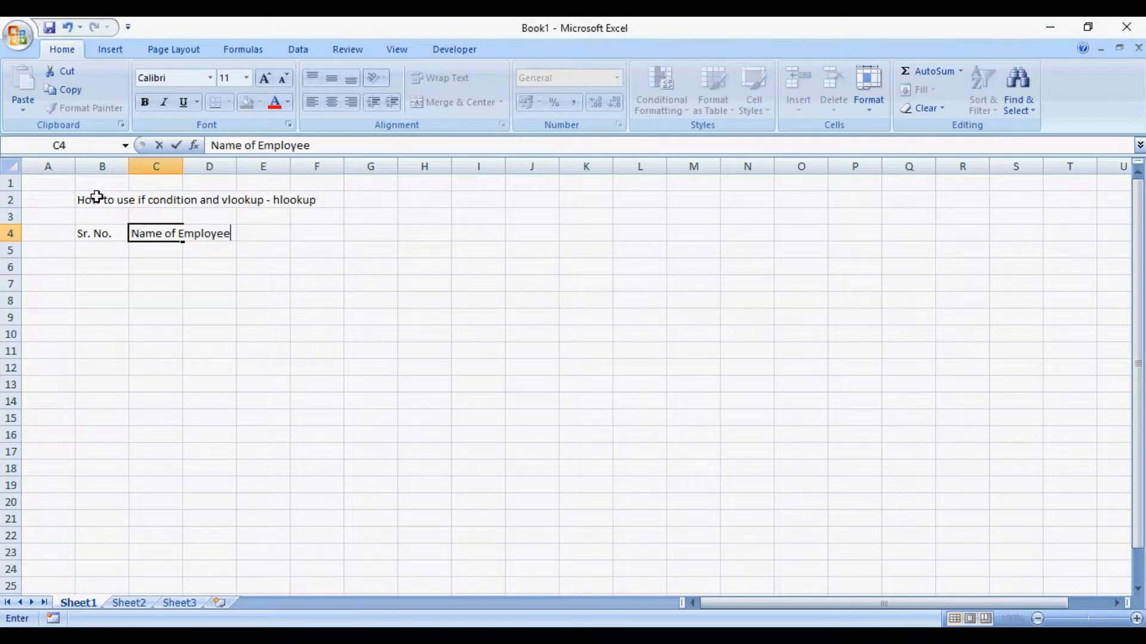
{"action": "key", "text": "BackSpace"}
{"action": "key", "text": "BackSpace"}
{"action": "key", "text": "BackSpace"}
{"action": "key", "text": "BackSpace"}
{"action": "key", "text": "BackSpace"}
{"action": "key", "text": "BackSpace"}
{"action": "key", "text": "BackSpace"}
{"action": "key", "text": "BackSpace"}
{"action": "type", "text": "S"}
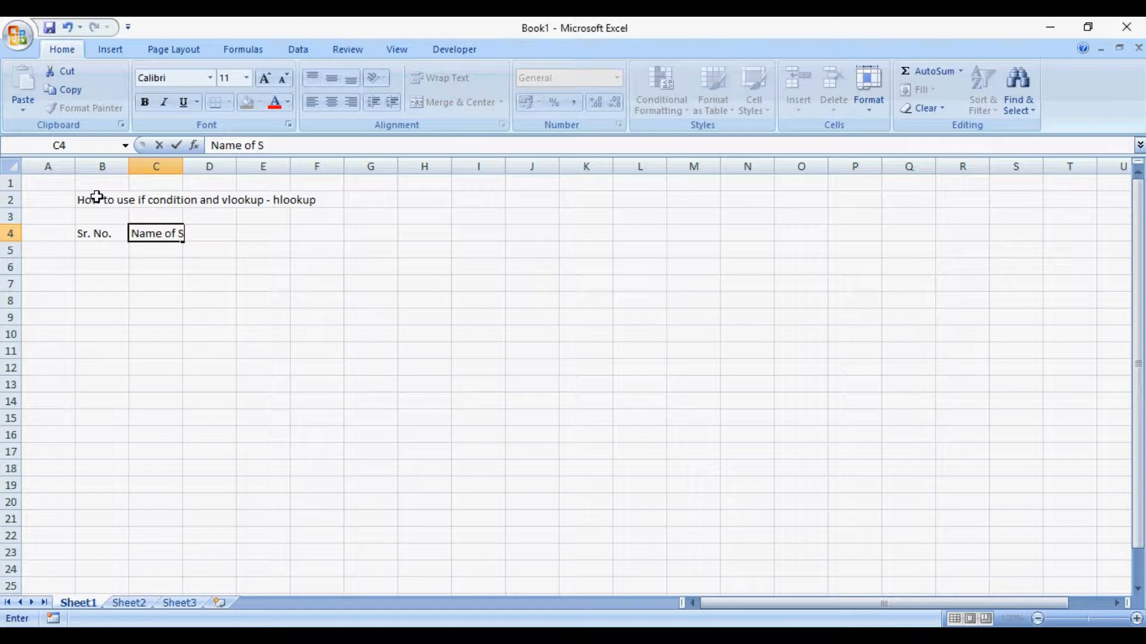
{"action": "type", "text": "tudent"}
{"action": "key", "text": "Tab"}
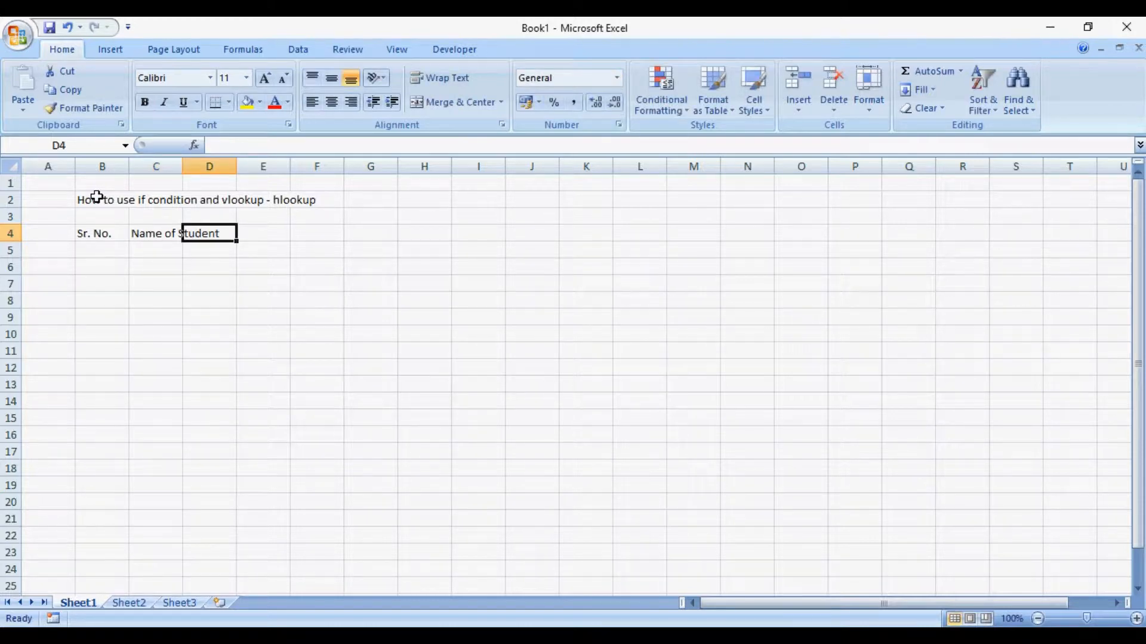
{"action": "type", "text": "Name of su"}
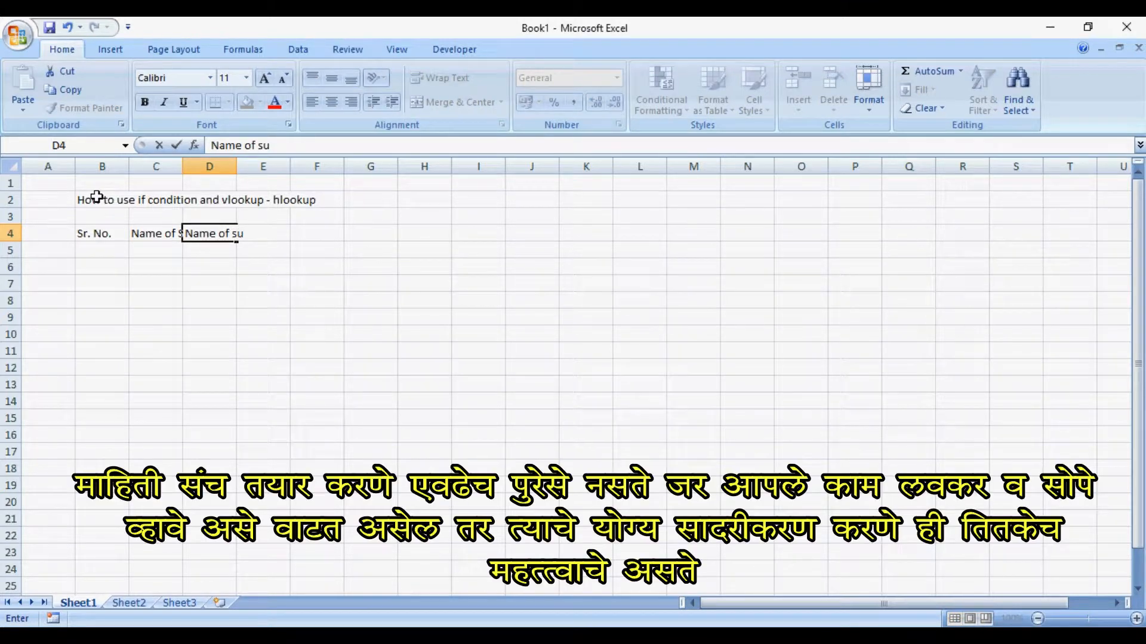
{"action": "key", "text": "BackSpace"}
{"action": "key", "text": "BackSpace"}
{"action": "key", "text": "BackSpace"}
{"action": "key", "text": "BackSpace"}
{"action": "key", "text": "BackSpace"}
{"action": "key", "text": "BackSpace"}
{"action": "key", "text": "BackSpace"}
{"action": "key", "text": "BackSpace"}
{"action": "key", "text": "BackSpace"}
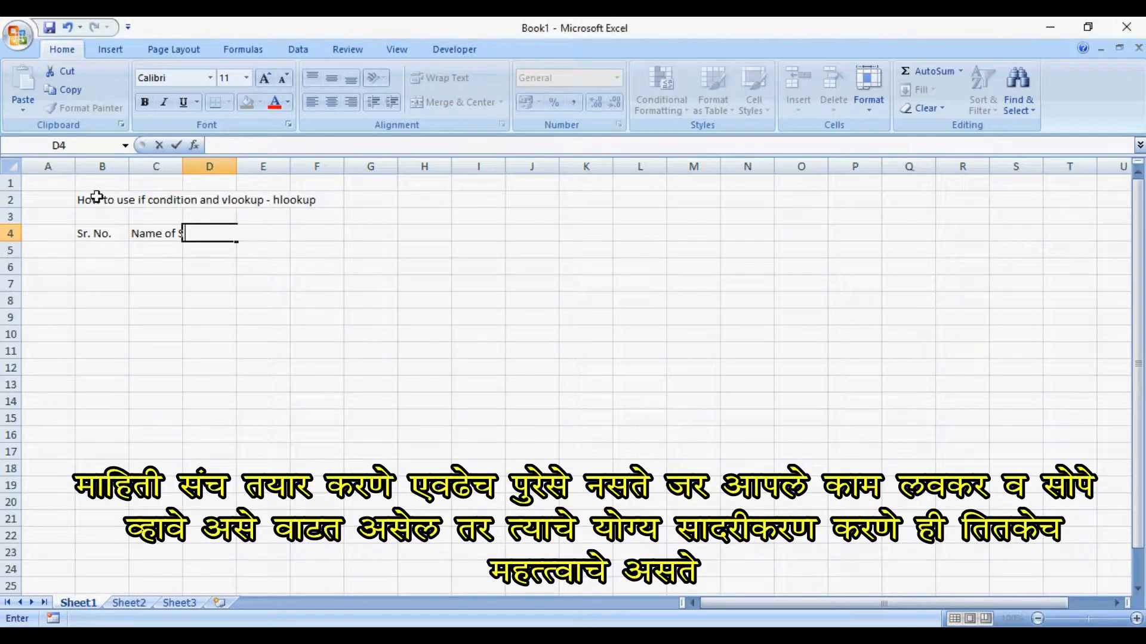
- Enter the headers "Marks Gain", "Total" and "Percentage" in cells D4 to F4
{"action": "type", "text": "Marks Gai"}
{"action": "key", "text": "Tab"}
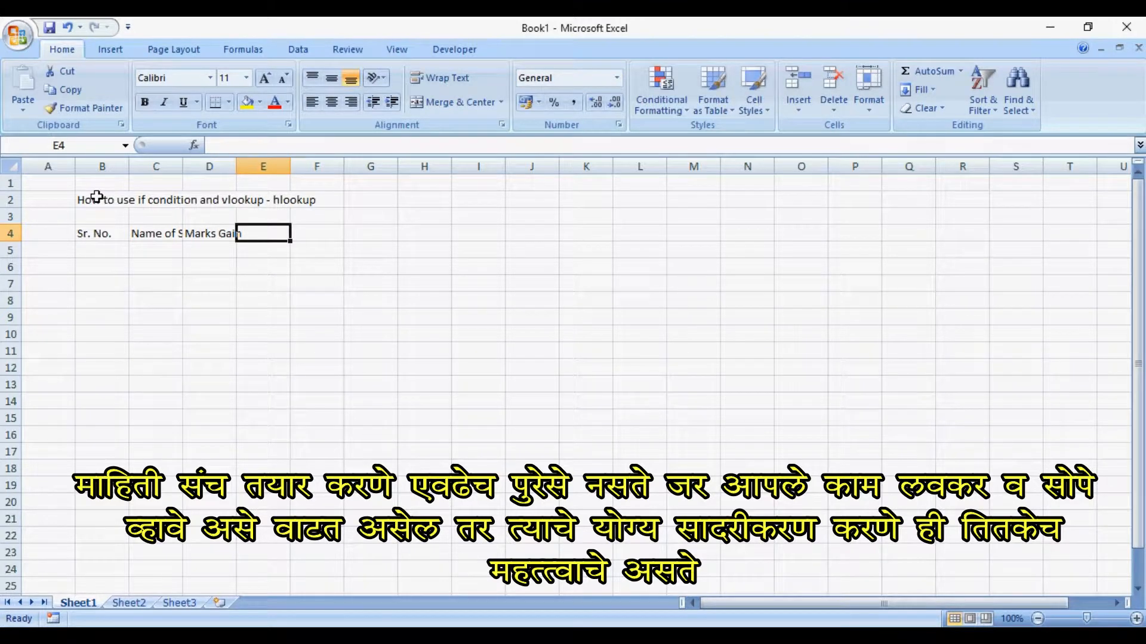
{"action": "type", "text": "Total"}
{"action": "key", "text": "Tab"}
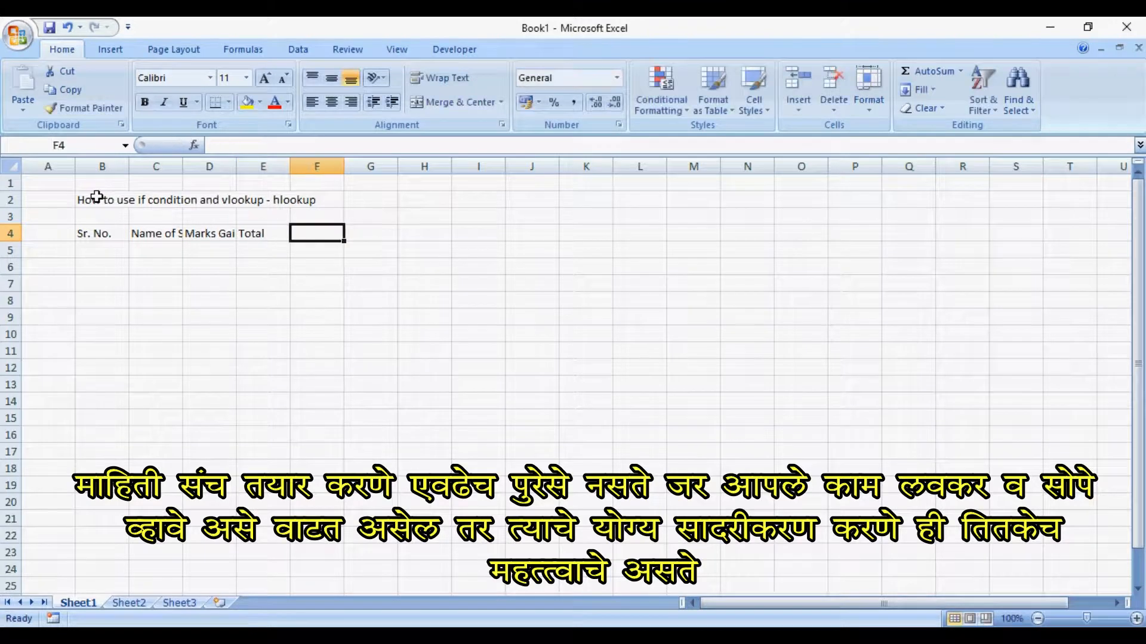
{"action": "type", "text": "Per"}
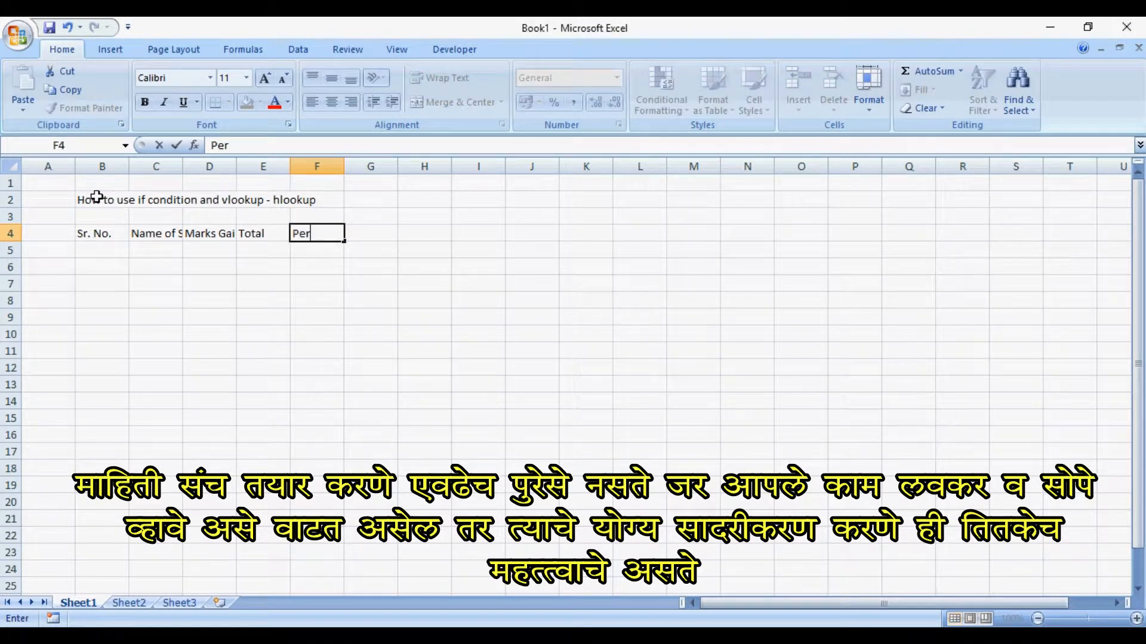
{"action": "type", "text": "centage"}
{"action": "key", "text": "Tab"}
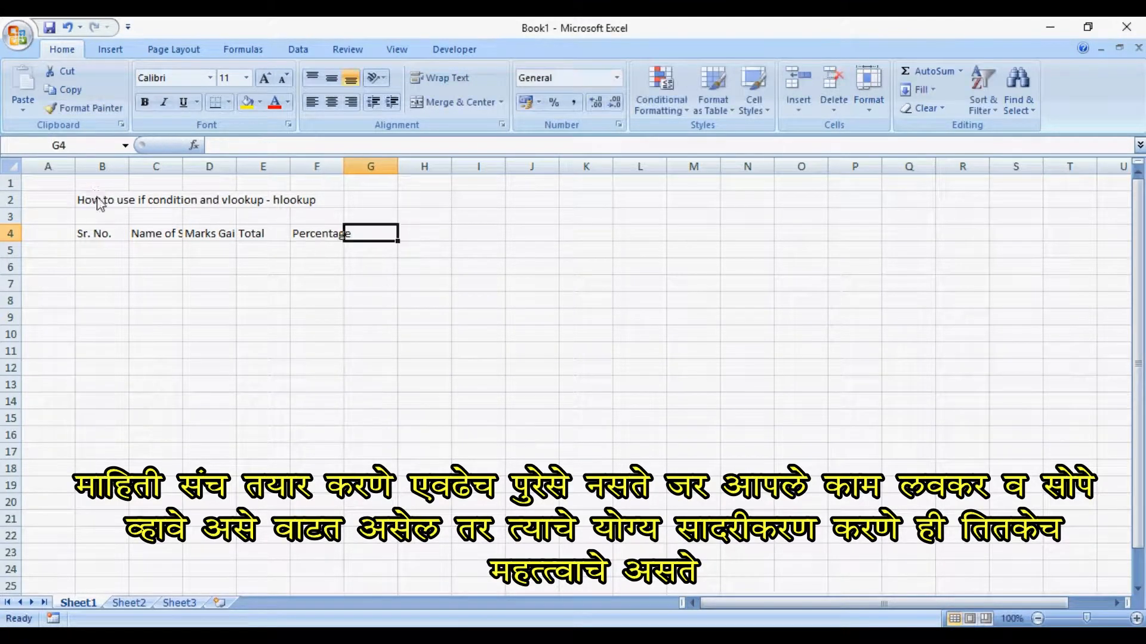
- Complete the header row with "Grade" in cell G4 and "Result" in cell H4
{"action": "type", "text": "Grade"}
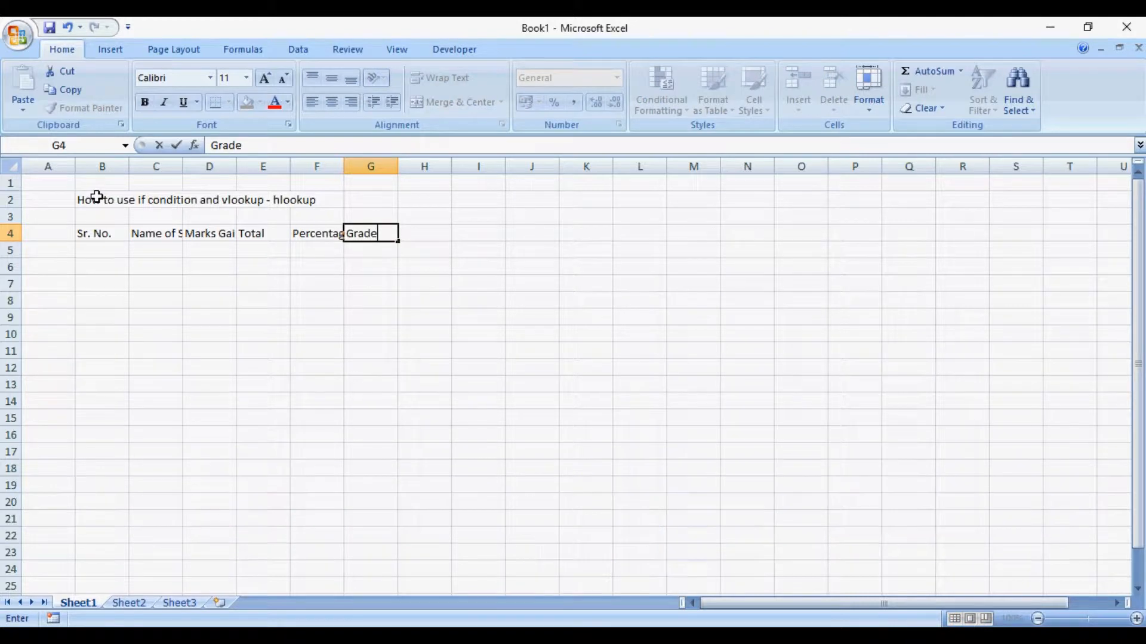
{"action": "key", "text": "Return"}
{"action": "key", "text": "Up"}
{"action": "key", "text": "Right"}
{"action": "key", "text": "Right"}
{"action": "key", "text": "Right"}
{"action": "key", "text": "Right"}
{"action": "key", "text": "Right"}
{"action": "key", "text": "Right"}
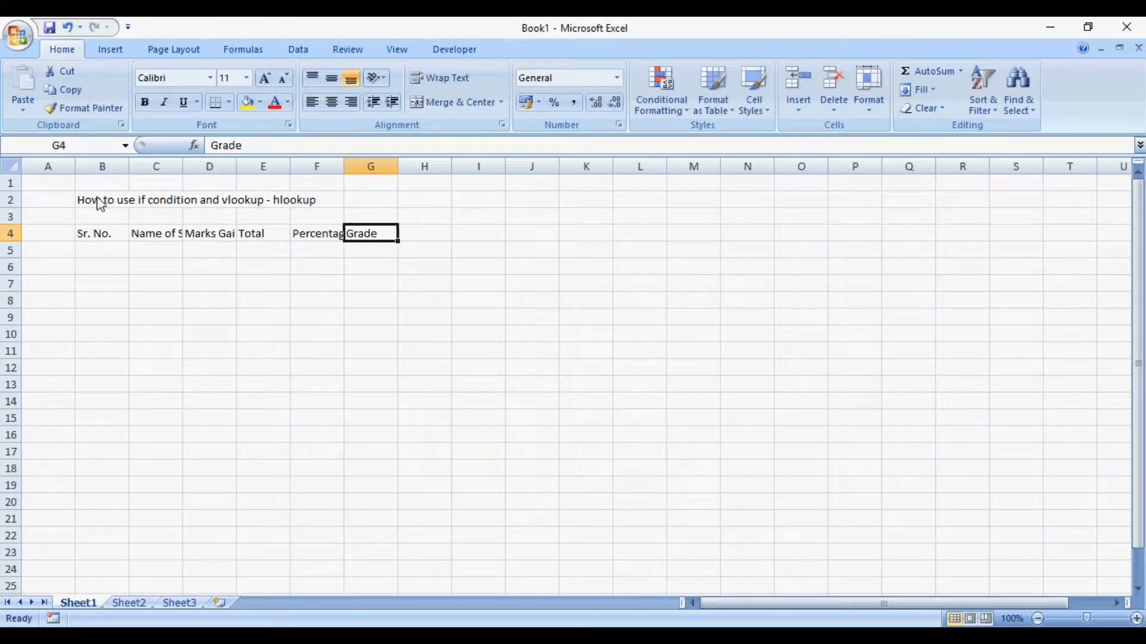
{"action": "type", "text": "Result"}
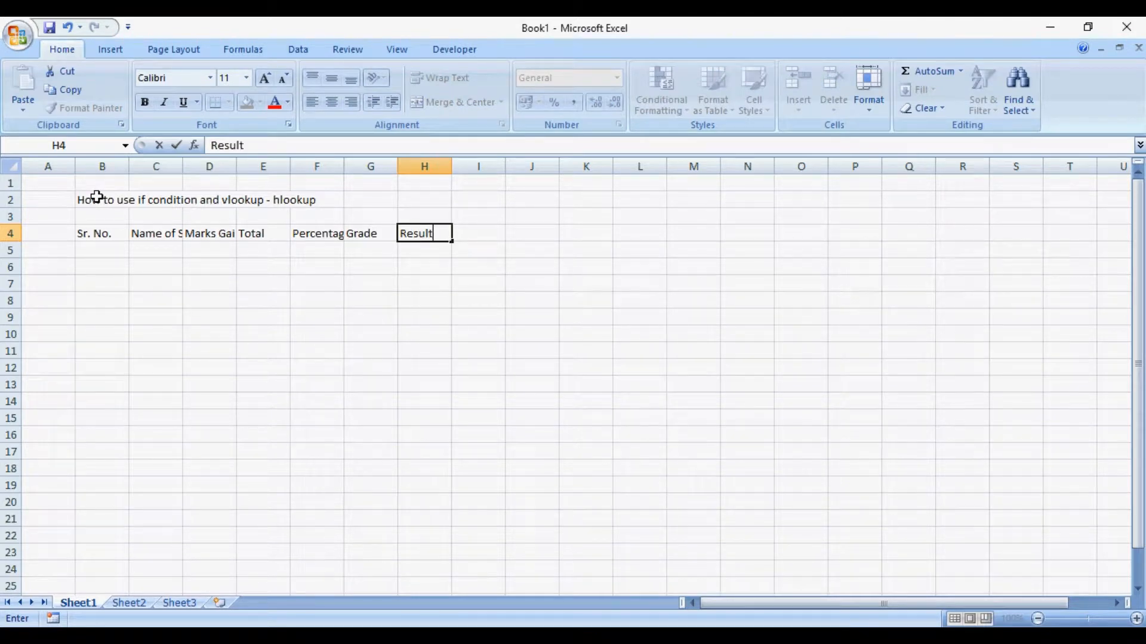
{"action": "key", "text": "Tab"}
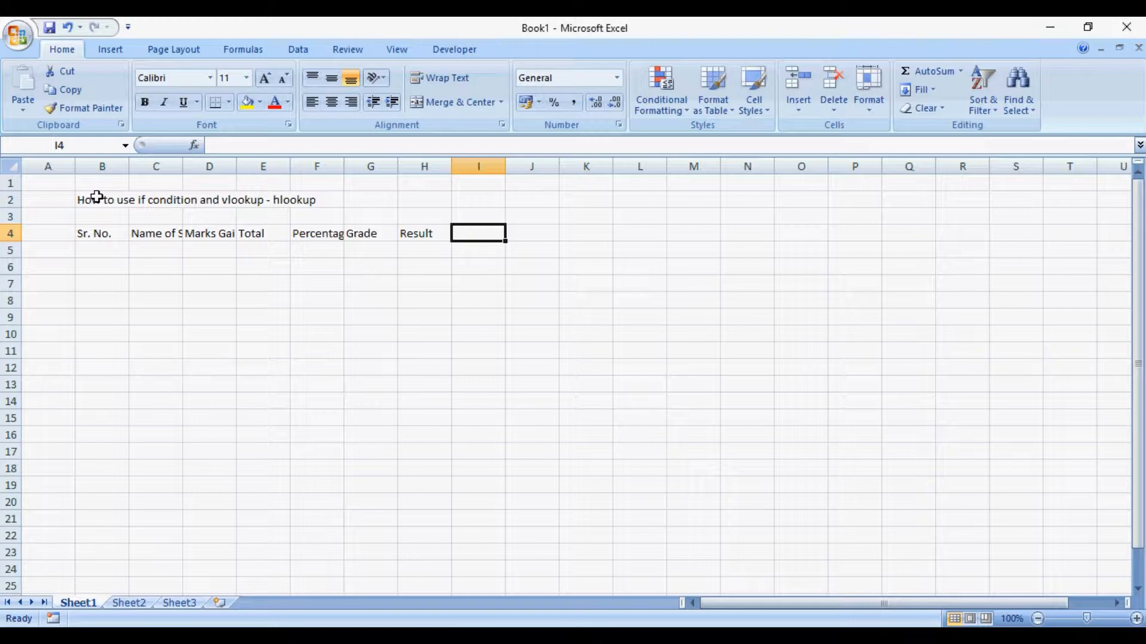
{"action": "type", "text": "Remark"}
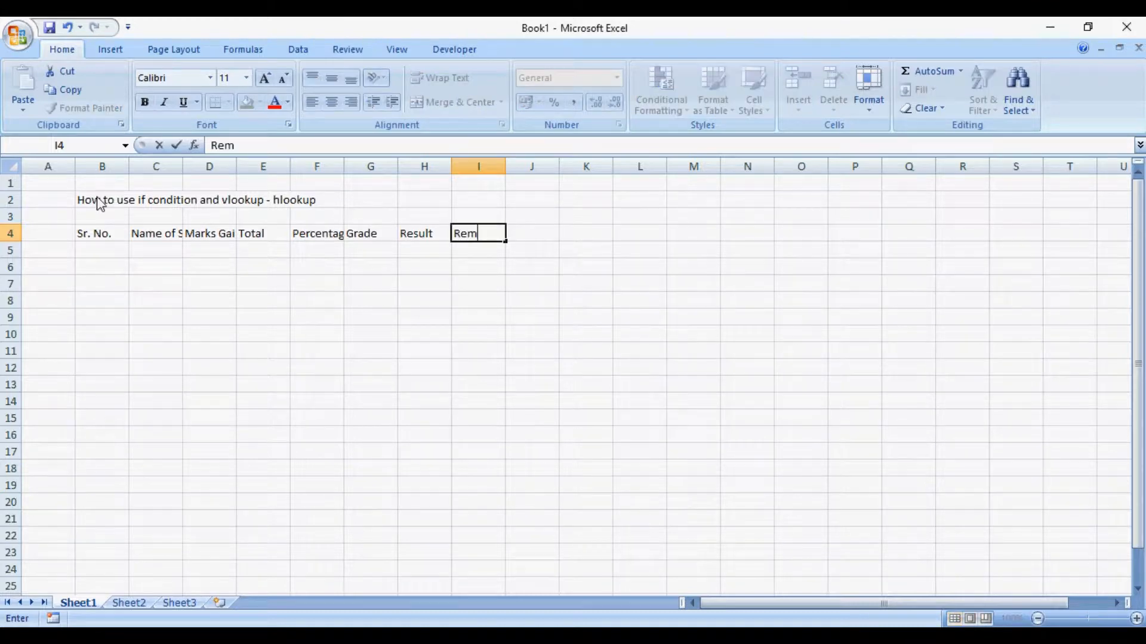
{"action": "key", "text": "Return"}
{"action": "key", "text": "Up"}
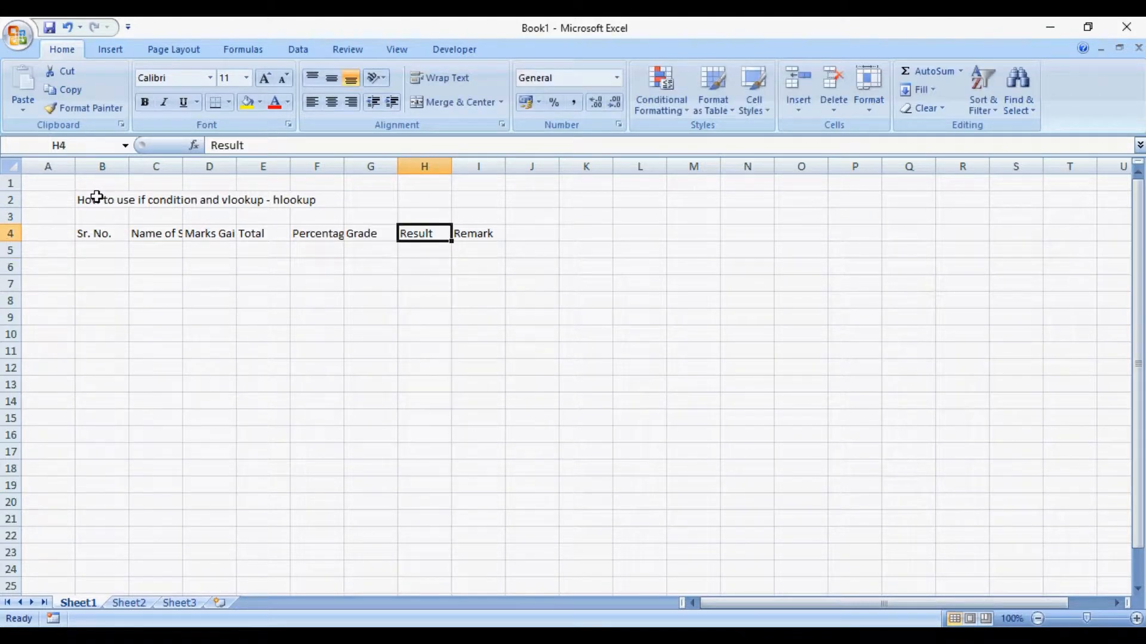
{"action": "key", "text": "ctrl+a"}
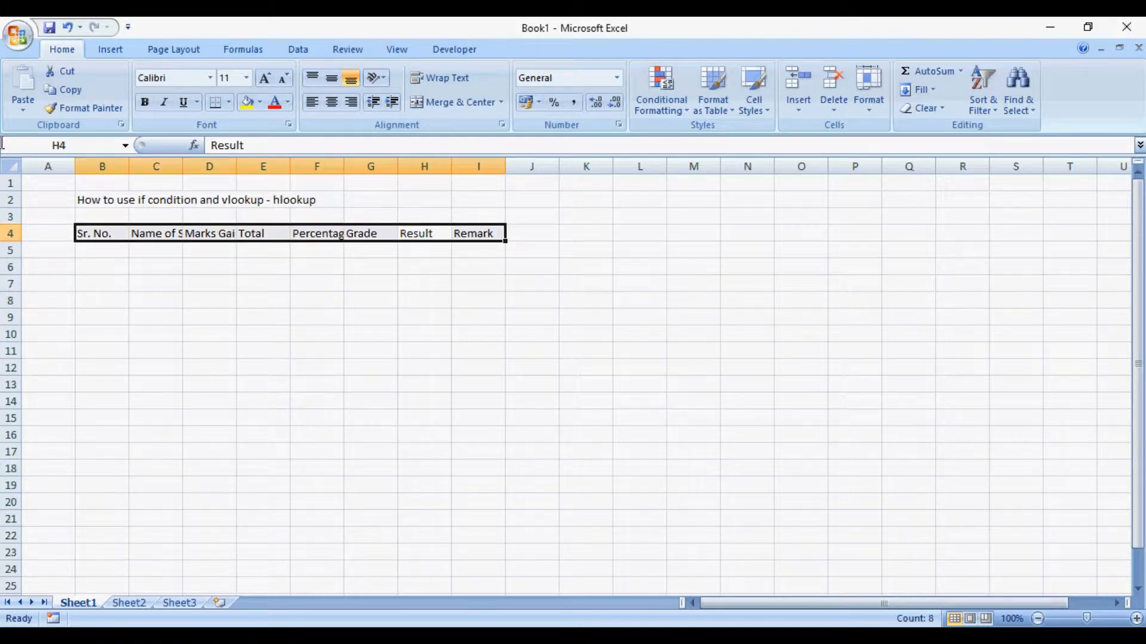
{"action": "key", "text": "ctrl+z"}
- Autofit the width of all columns in the sheet to their contents
{"action": "key", "text": "ctrl+a"}
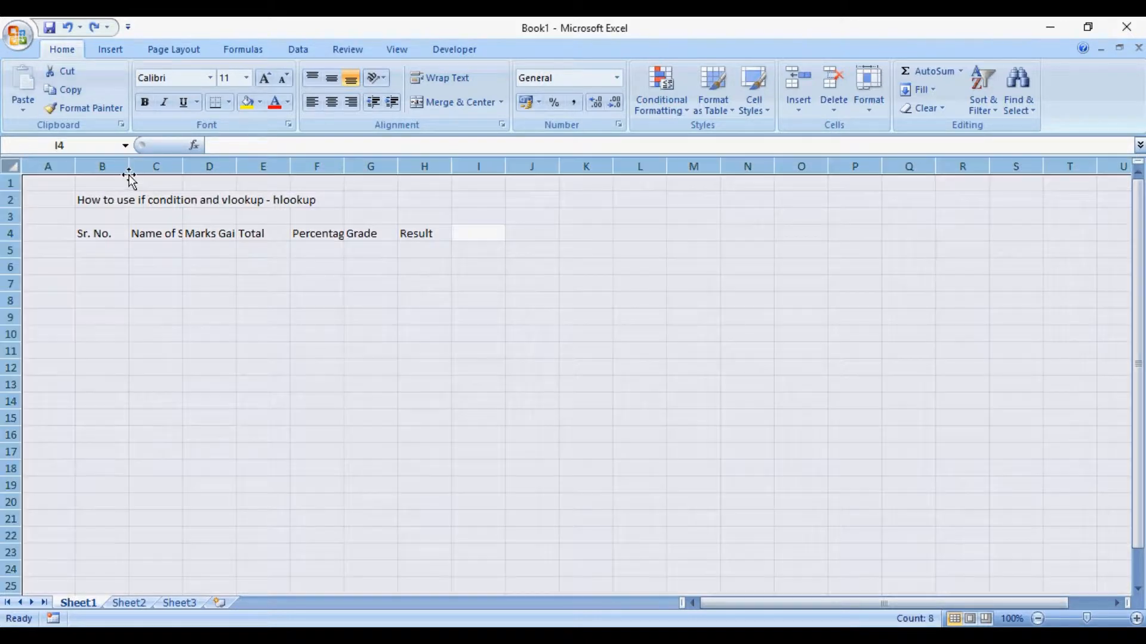
{"action": "double_click", "coordinate": [129, 166]}
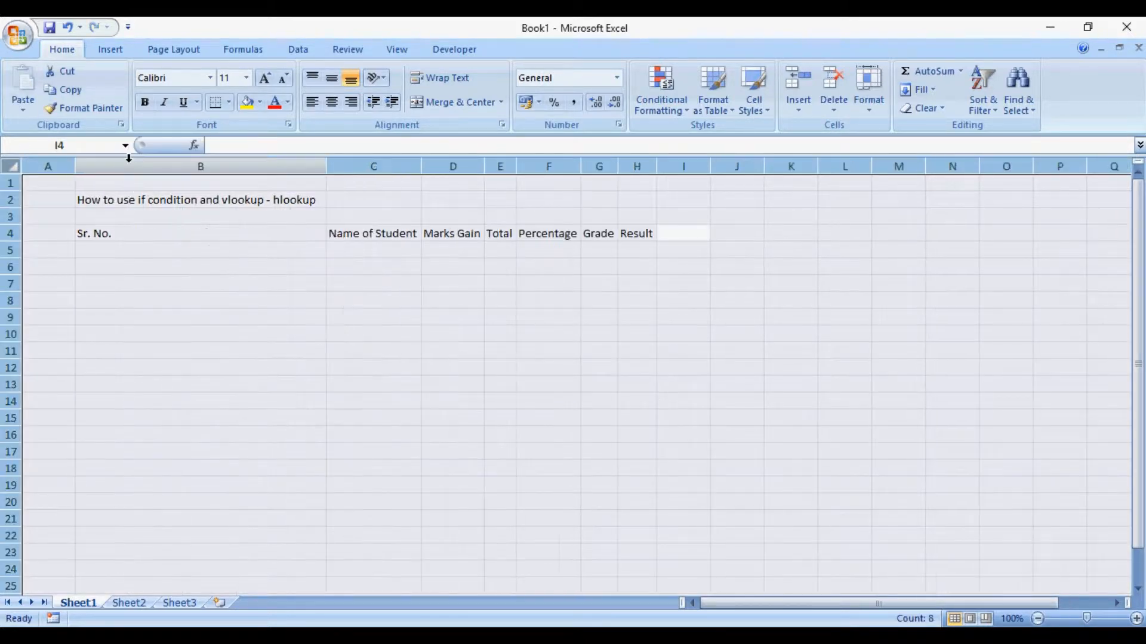
{"action": "left_click", "coordinate": [221, 337]}
{"action": "left_click", "coordinate": [236, 198]}
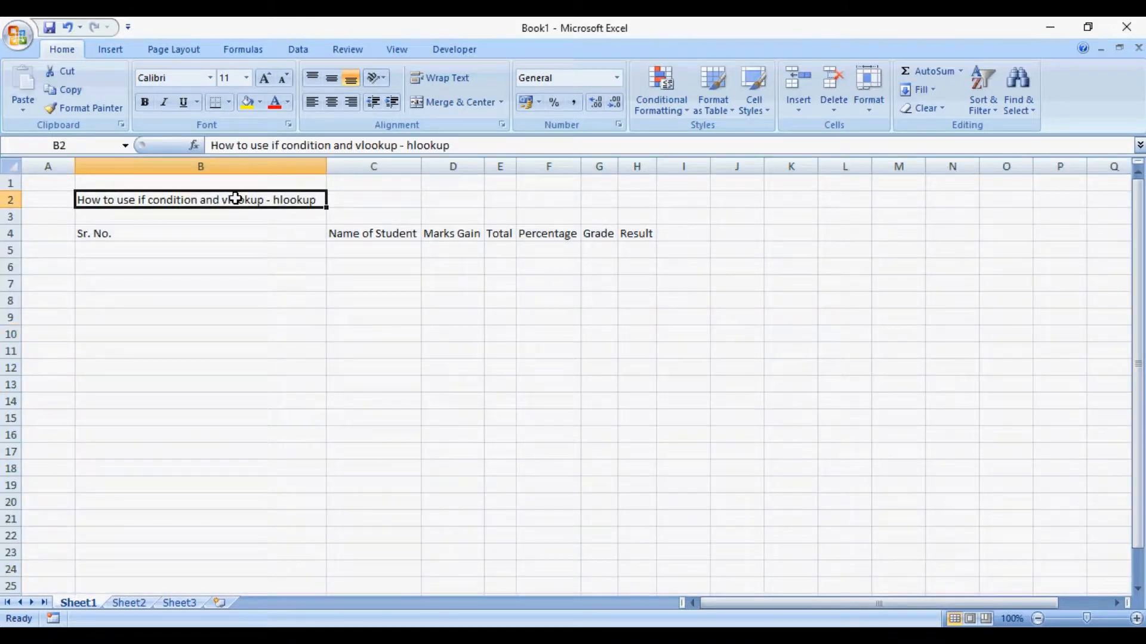
{"action": "key", "text": "shift+Right"}
{"action": "key", "text": "shift+Right"}
{"action": "key", "text": "shift+Right"}
{"action": "key", "text": "shift+Right"}
{"action": "key", "text": "shift+Right"}
{"action": "key", "text": "shift+Right"}
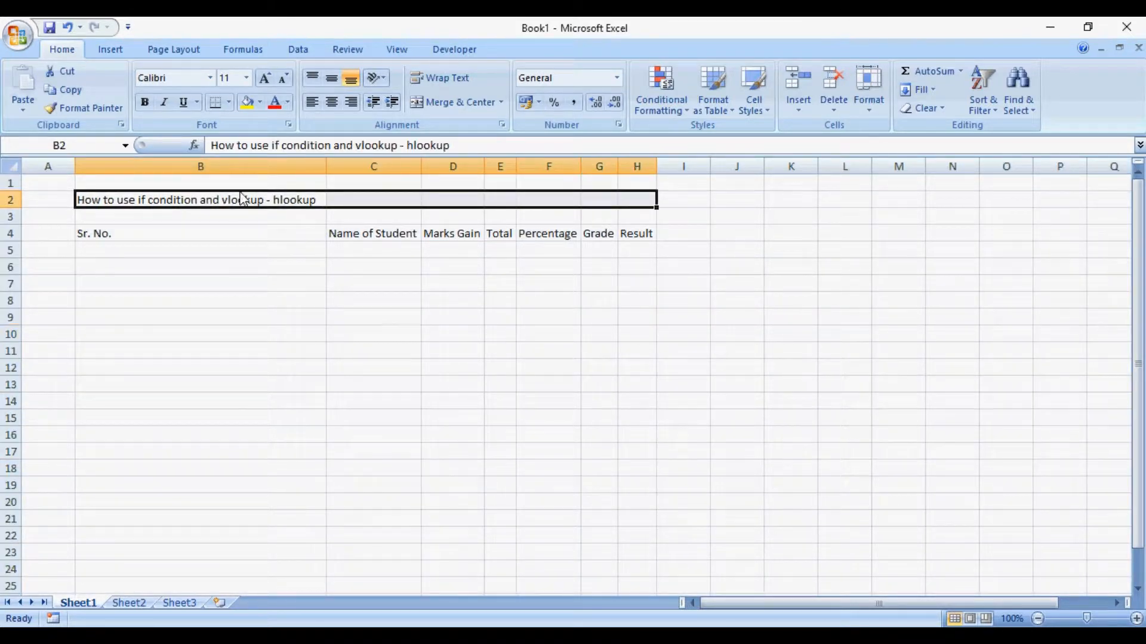
- Center the contents of all cells in the sheet horizontally and vertically
{"action": "key", "text": "ctrl+a"}
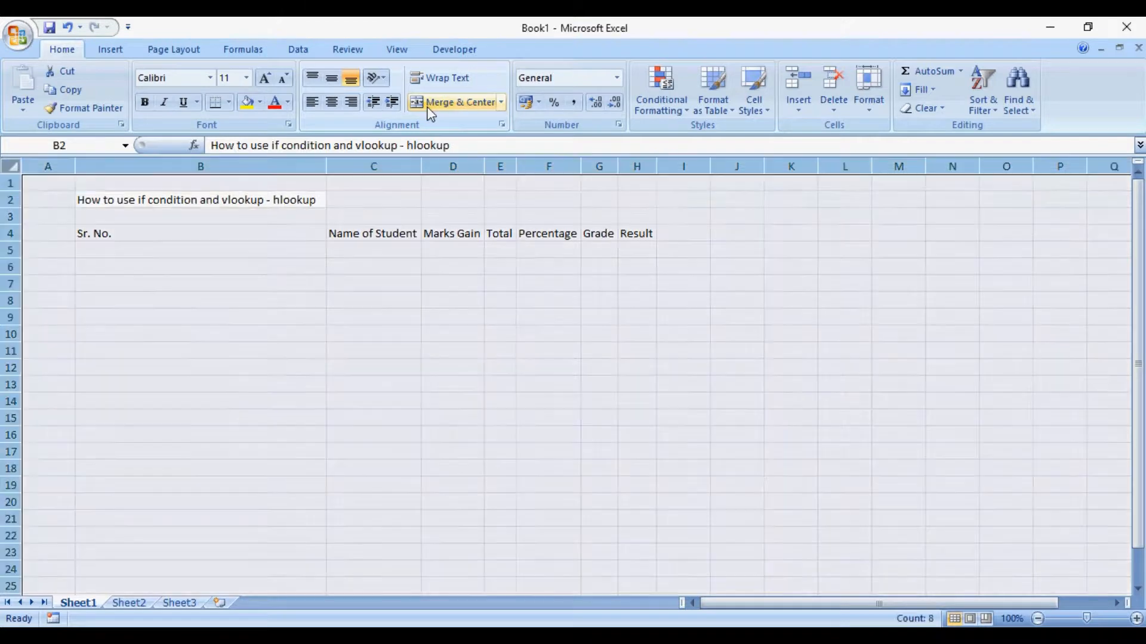
{"action": "left_click", "coordinate": [334, 100]}
{"action": "left_click", "coordinate": [331, 77]}
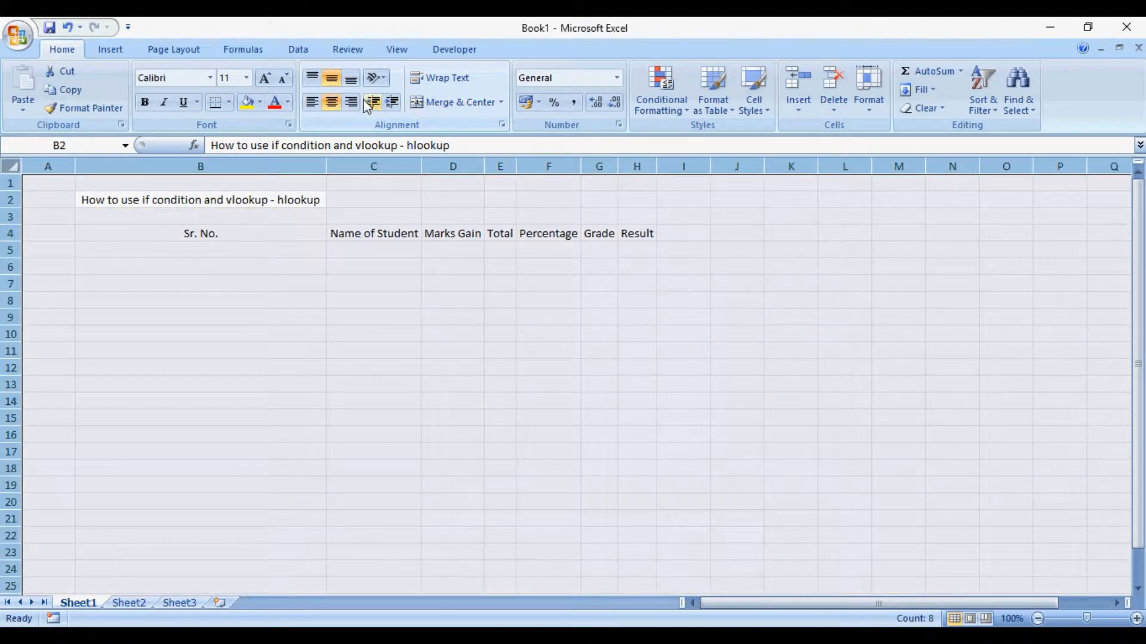
- Merge and center the title across B2:H2, and autofit column B to the serial number header
{"action": "left_click", "coordinate": [267, 197]}
{"action": "key", "text": "shift+Right"}
{"action": "key", "text": "shift+Right"}
{"action": "key", "text": "shift+Right"}
{"action": "key", "text": "shift+Right"}
{"action": "key", "text": "shift+Right"}
{"action": "key", "text": "shift+Right"}
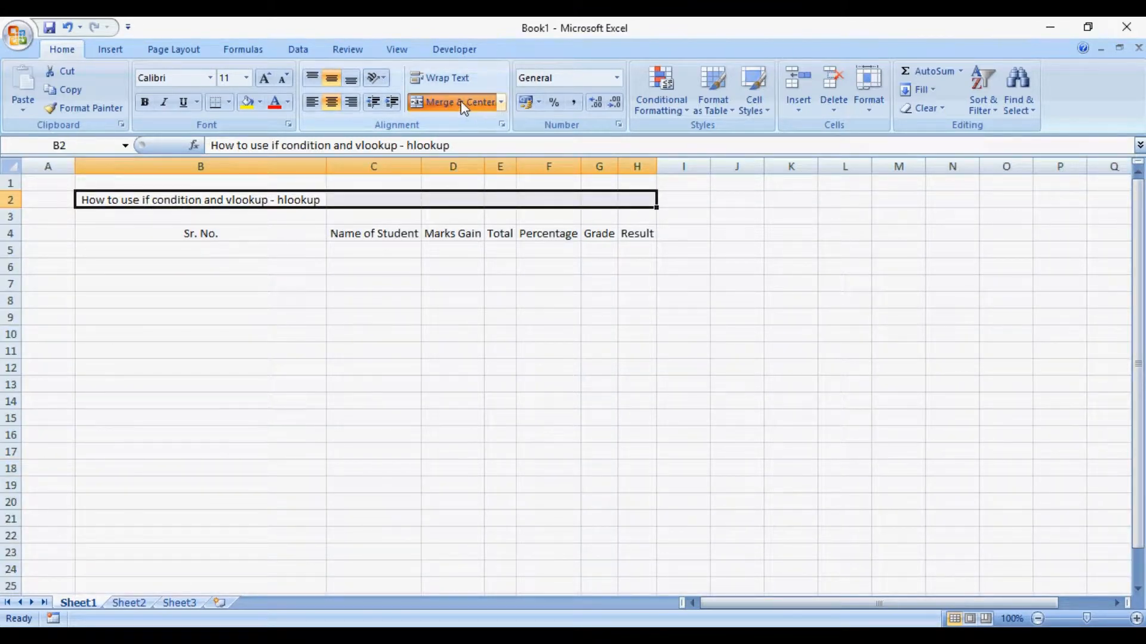
{"action": "left_click", "coordinate": [487, 105]}
{"action": "double_click", "coordinate": [326, 171]}
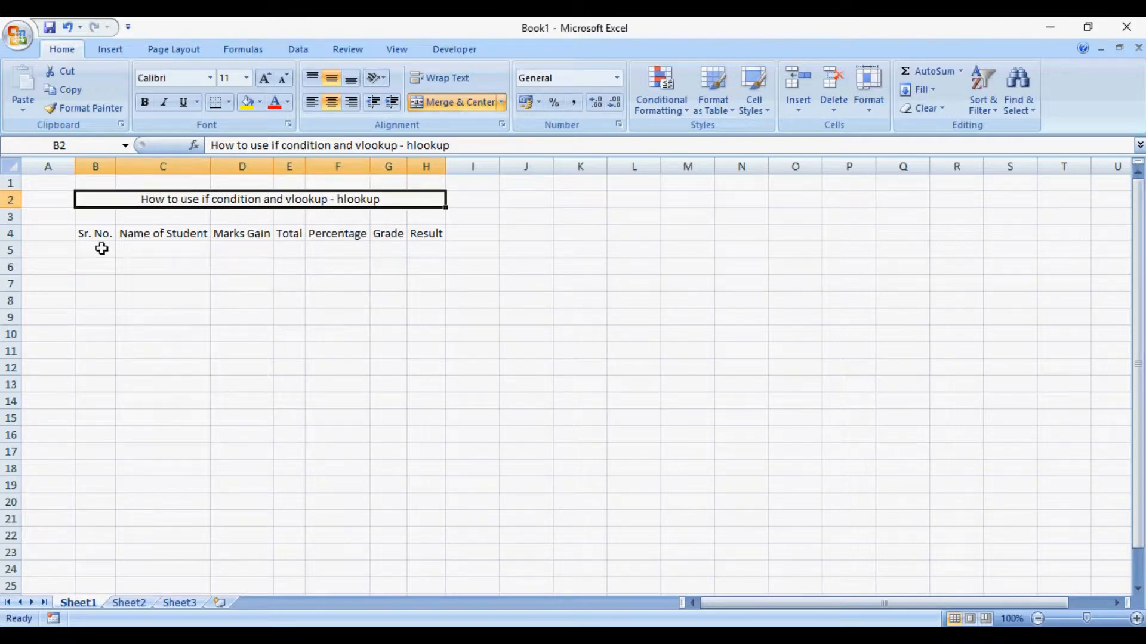
- Enter the serial numbers 1 to 10 down column B, starting in cell B5
{"action": "left_click", "coordinate": [94, 250]}
{"action": "type", "text": "1 2 "}
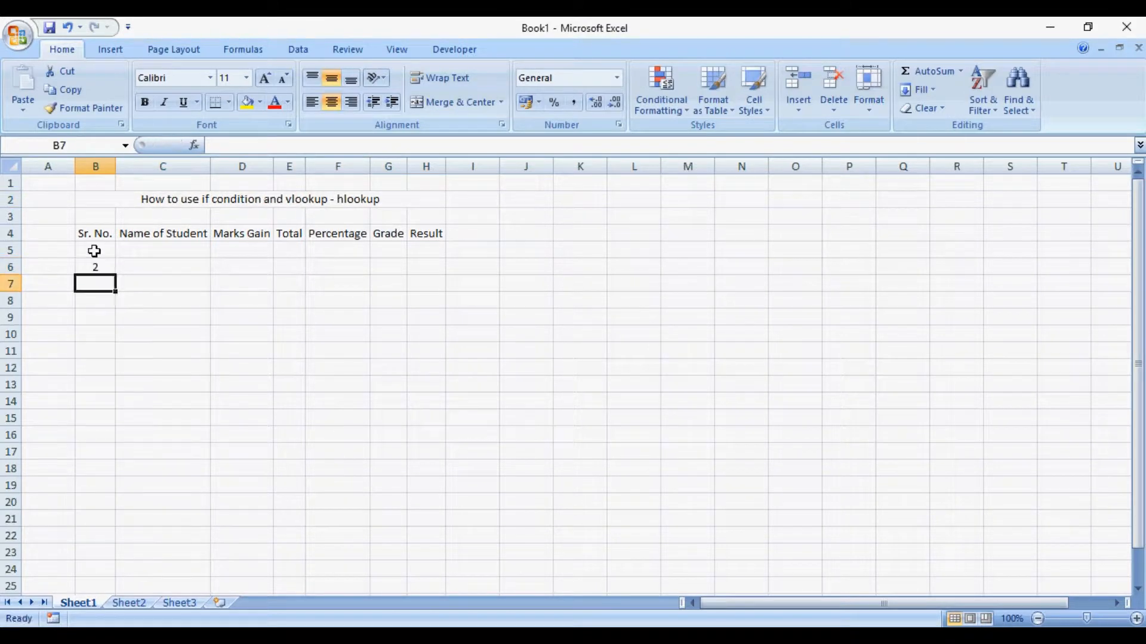
{"action": "type", "text": "3 4 5 6 7 8 9 10"}
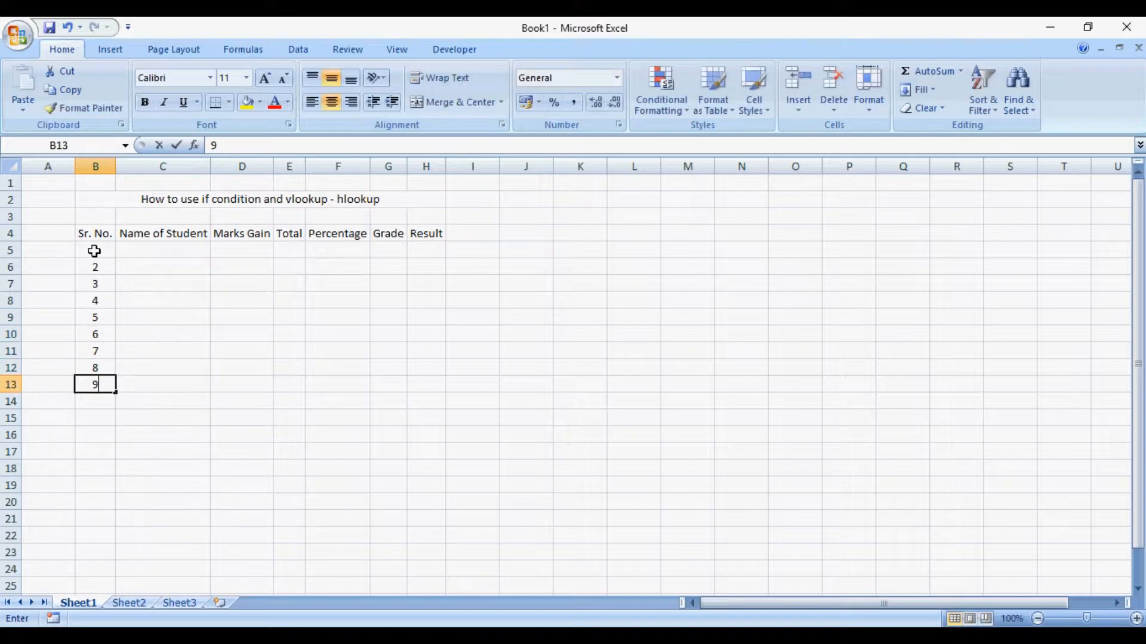
- Enter the sample student names abc, xyz, pqr, stu and vwx in cells C5 to C9
{"action": "key", "text": "Up"}
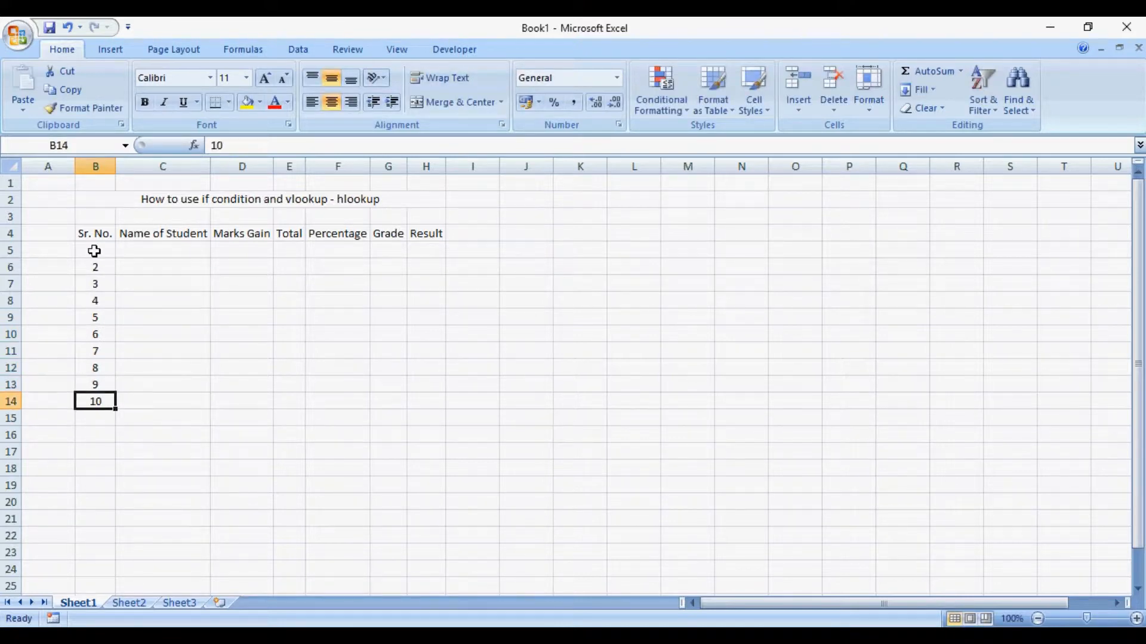
{"action": "key", "text": "Right"}
{"action": "key", "text": "Right"}
{"action": "key", "text": "Right"}
{"action": "key", "text": "Right"}
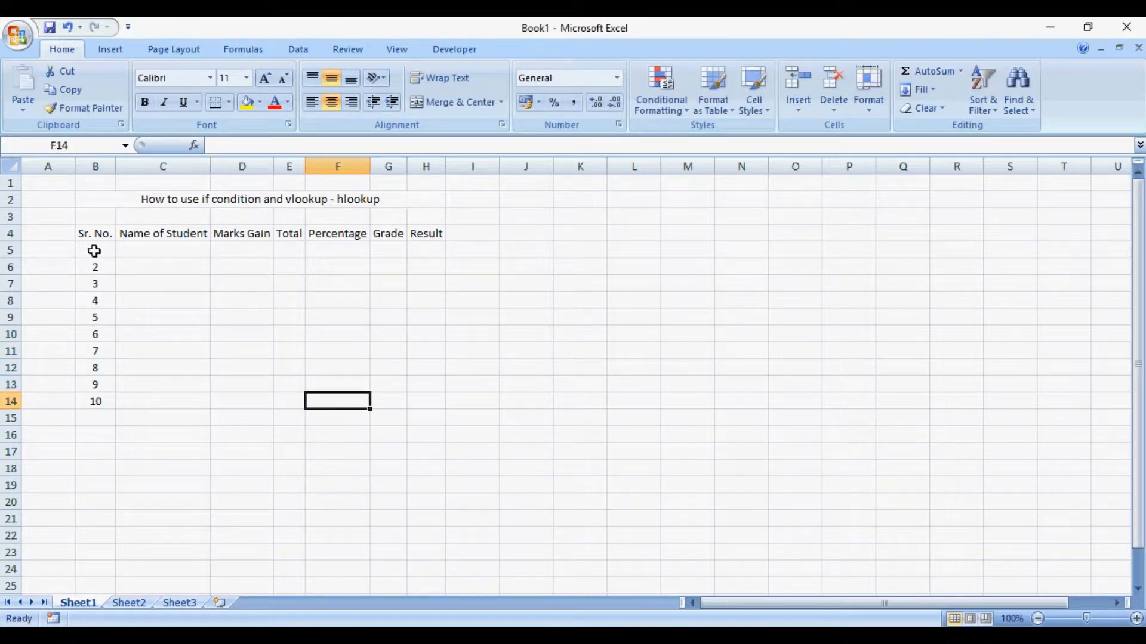
{"action": "key", "text": "Left"}
{"action": "key", "text": "Up"}
{"action": "key", "text": "Up"}
{"action": "key", "text": "Up"}
{"action": "key", "text": "Up"}
{"action": "key", "text": "Up"}
{"action": "key", "text": "Up"}
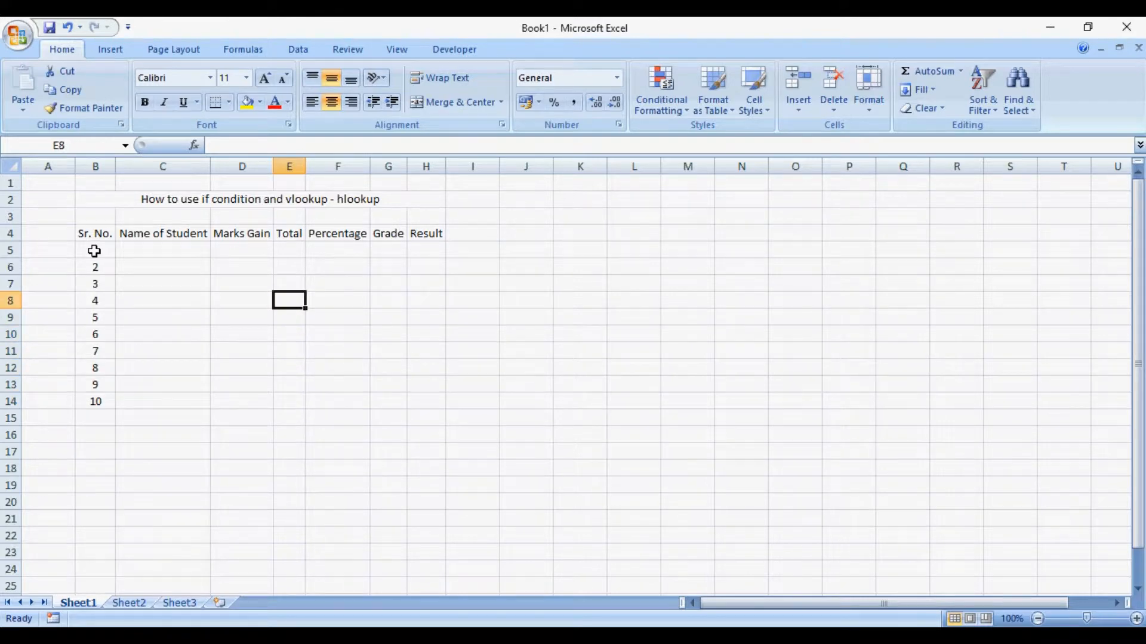
{"action": "key", "text": "Up"}
{"action": "key", "text": "Up"}
{"action": "key", "text": "Up"}
{"action": "key", "text": "Left"}
{"action": "key", "text": "Left"}
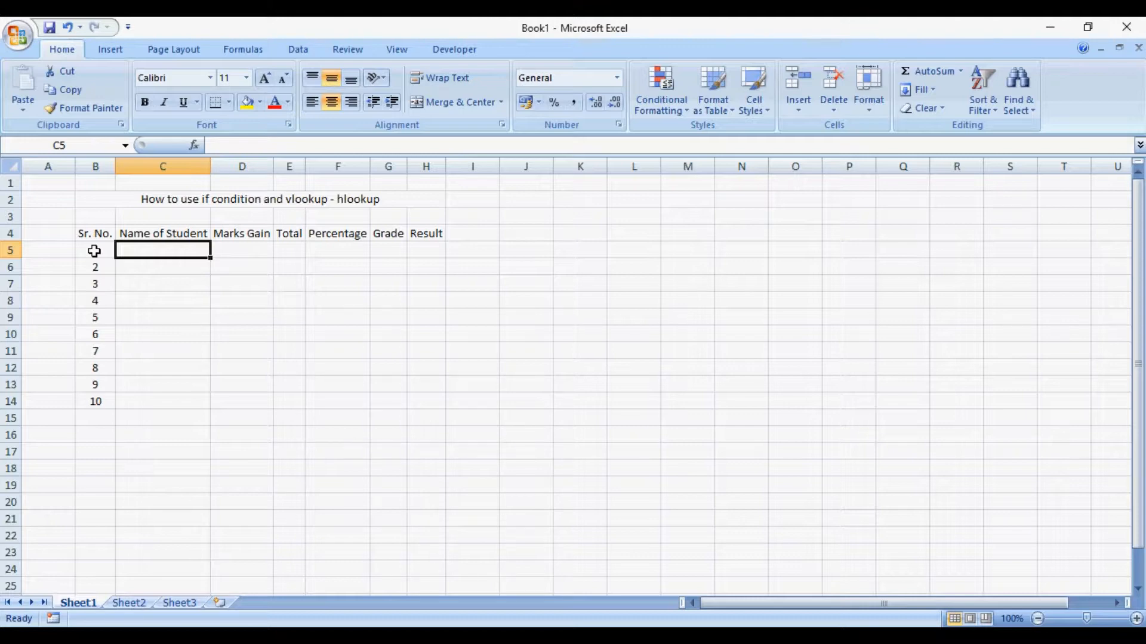
{"action": "type", "text": "abc"}
{"action": "key", "text": "Return"}
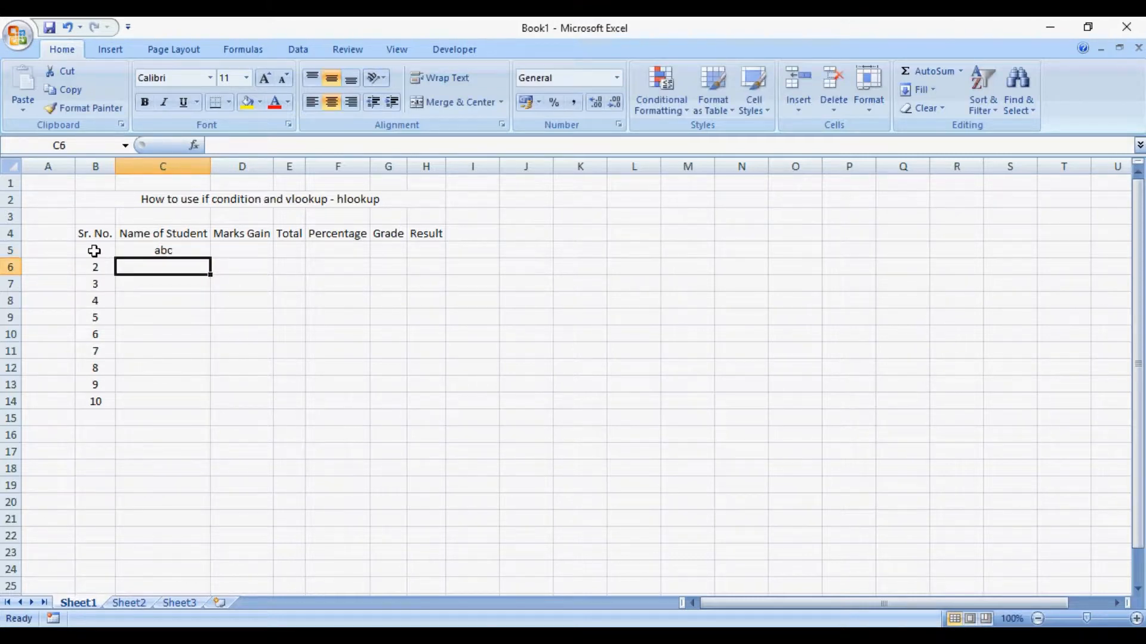
{"action": "type", "text": "xyz"}
{"action": "key", "text": "Return"}
{"action": "type", "text": "pqr"}
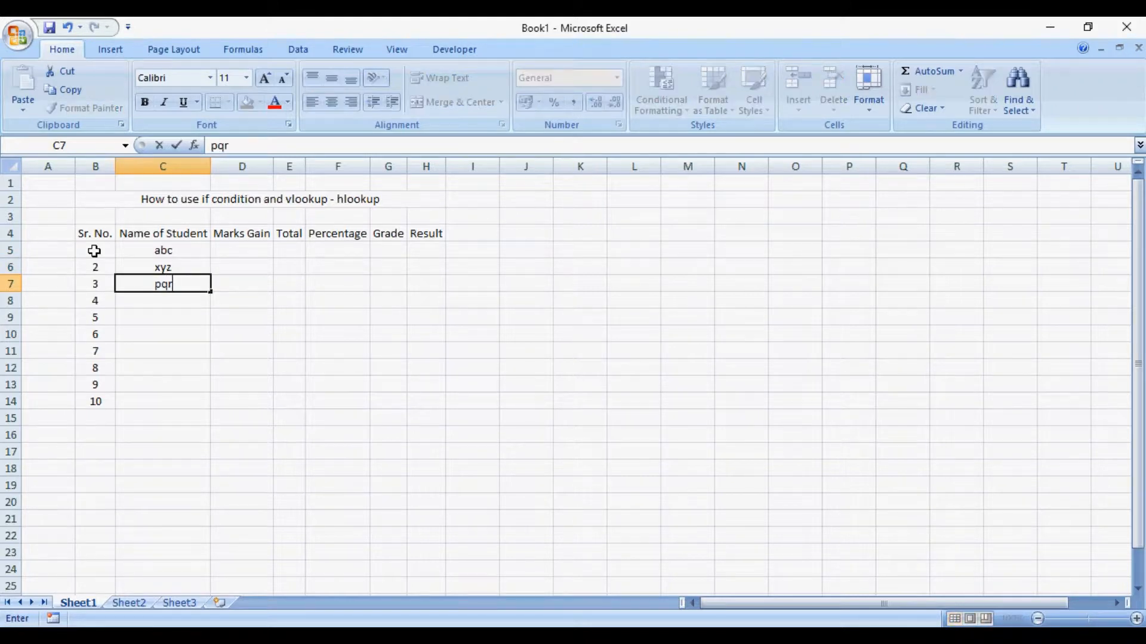
{"action": "key", "text": "Return"}
{"action": "type", "text": "stu"}
{"action": "key", "text": "Return"}
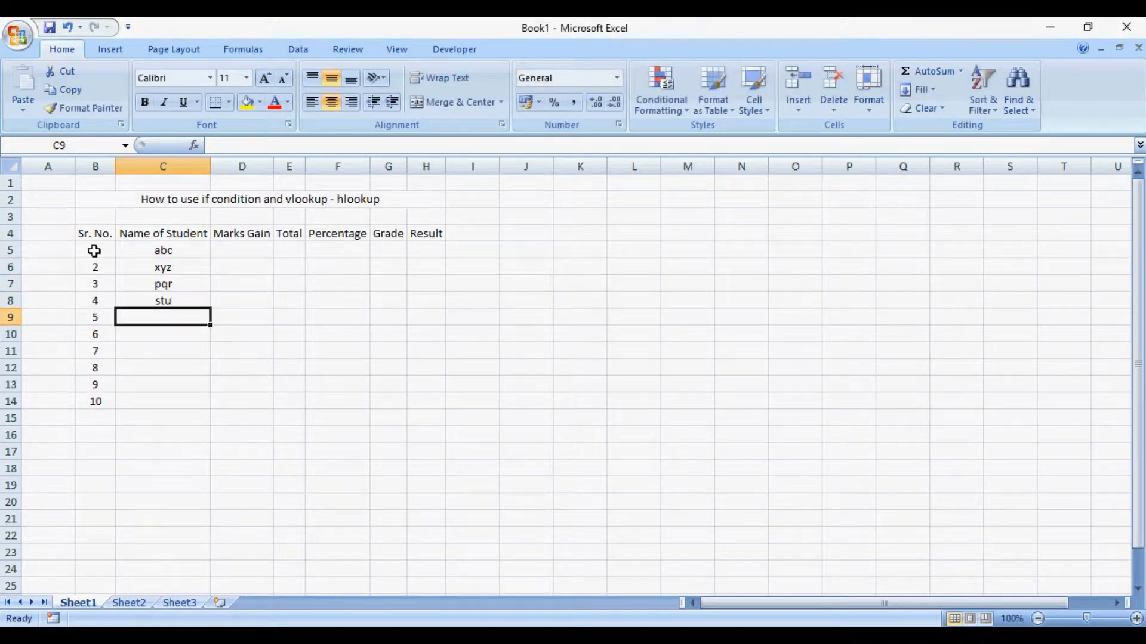
{"action": "type", "text": "vw"}
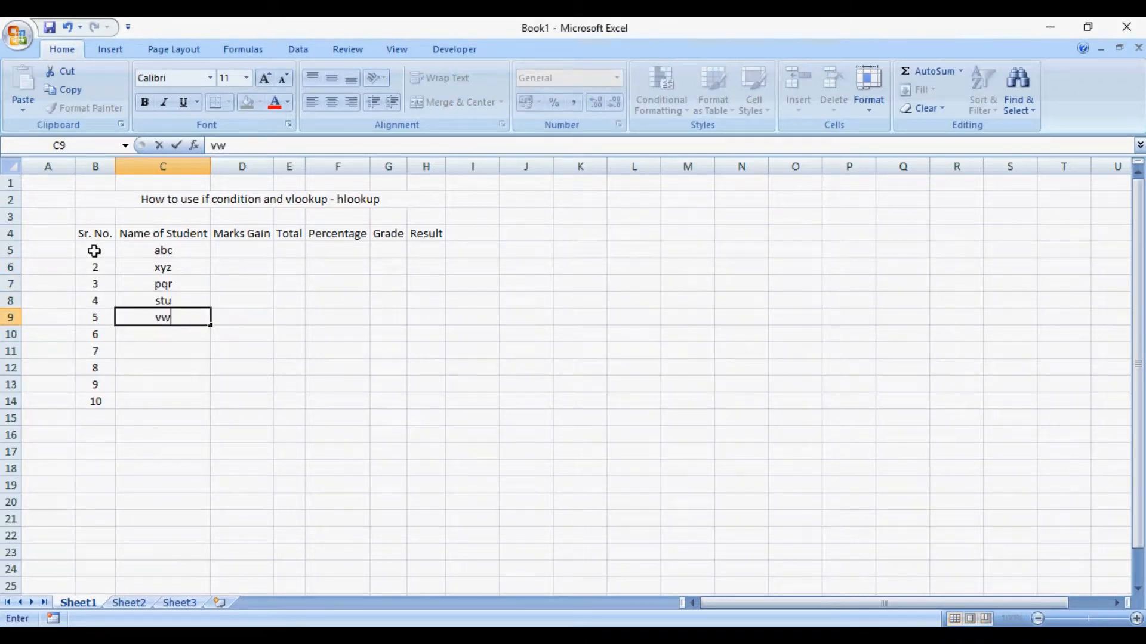
{"action": "type", "text": "x"}
{"action": "key", "text": "Return"}
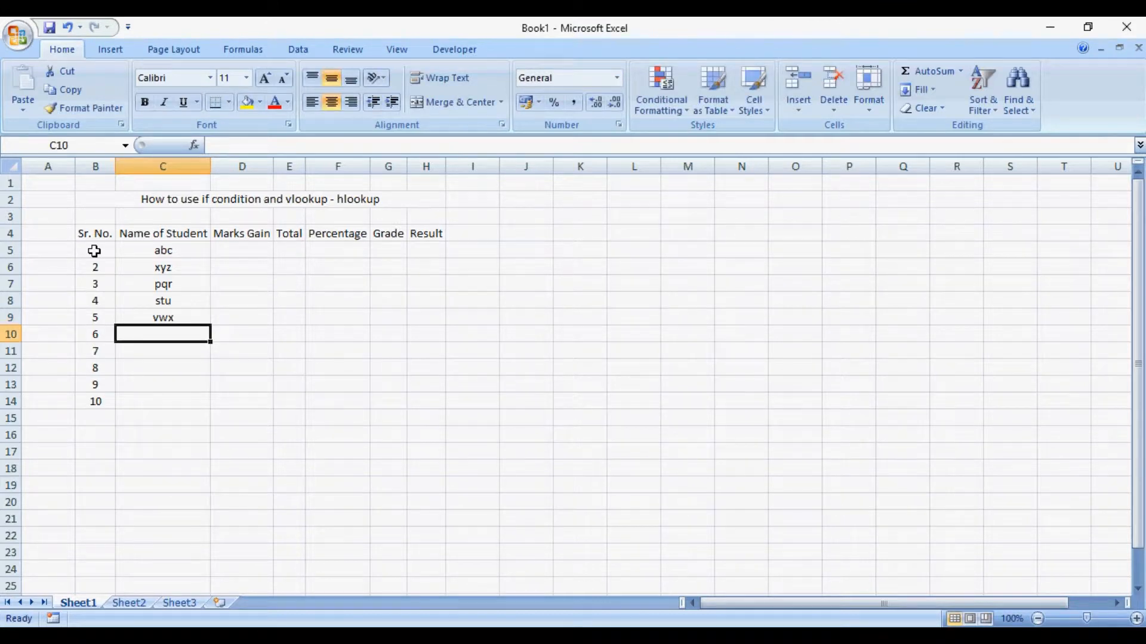
- Enter the sample student names yza, def, ghi, jkl and mno in cells C10 to C14
{"action": "type", "text": "yza"}
{"action": "key", "text": "Return"}
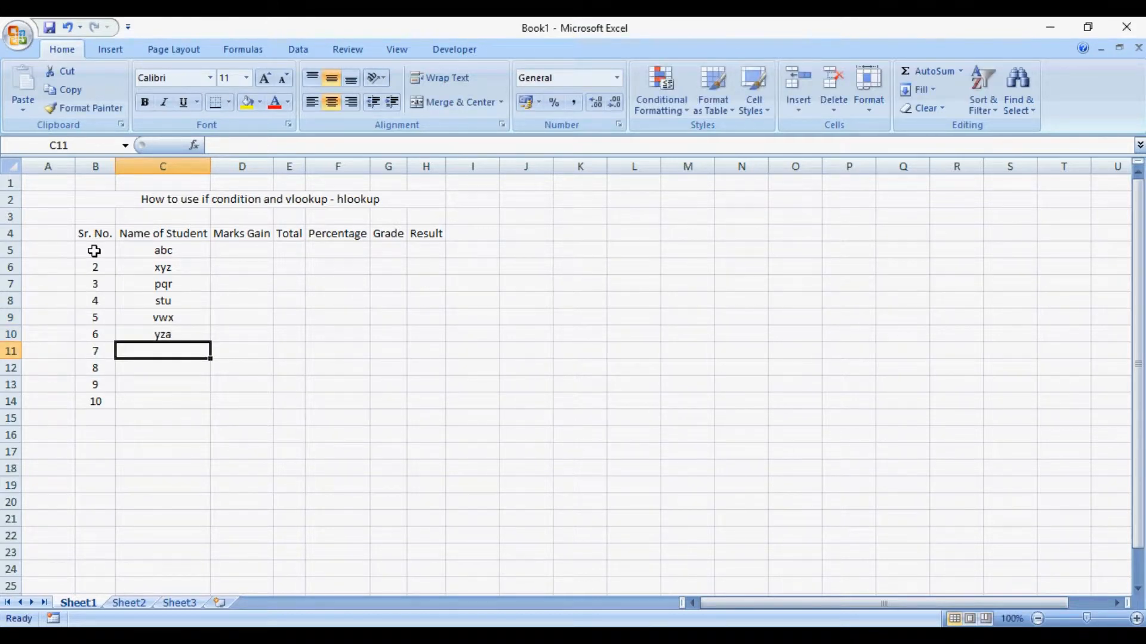
{"action": "type", "text": "def"}
{"action": "key", "text": "Return"}
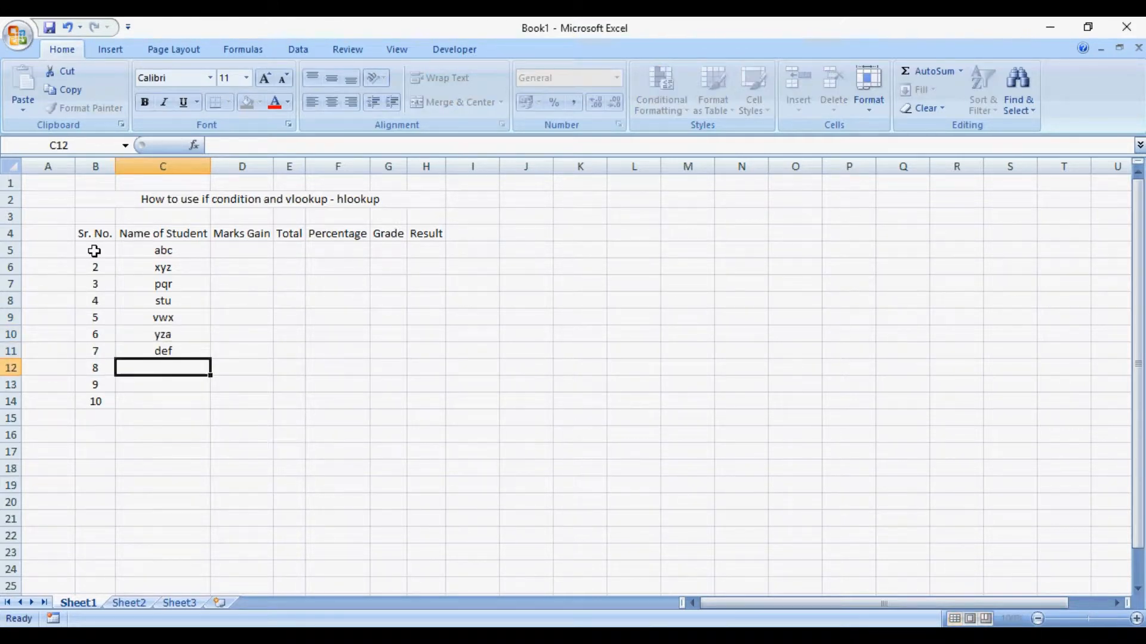
{"action": "type", "text": "ghi"}
{"action": "key", "text": "Return"}
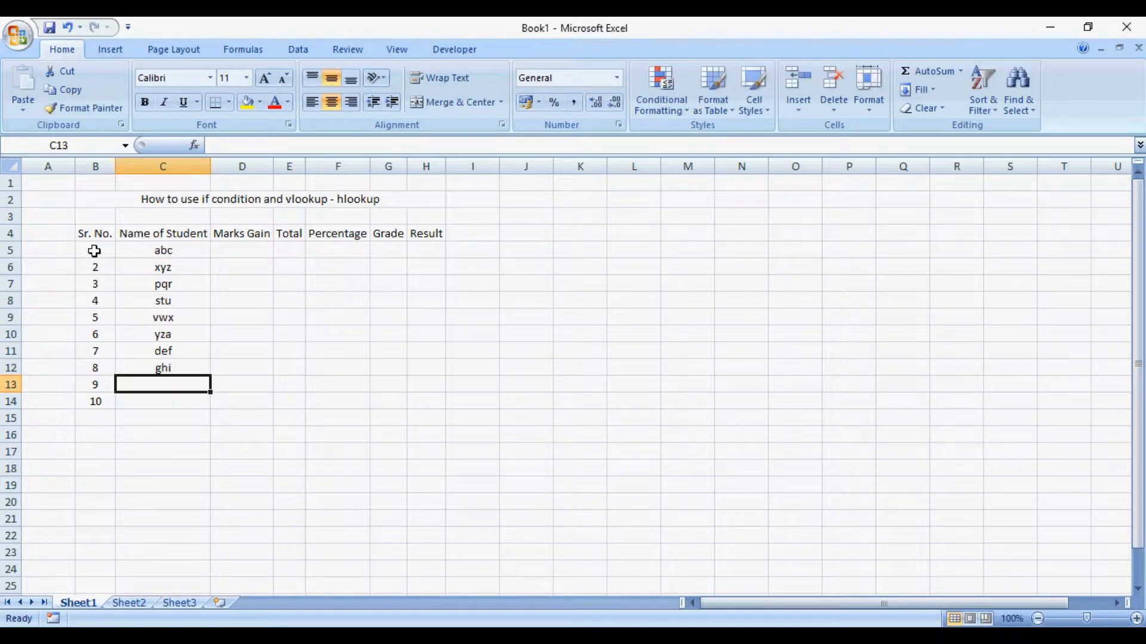
{"action": "type", "text": "jkl"}
{"action": "key", "text": "Return"}
{"action": "type", "text": "mno"}
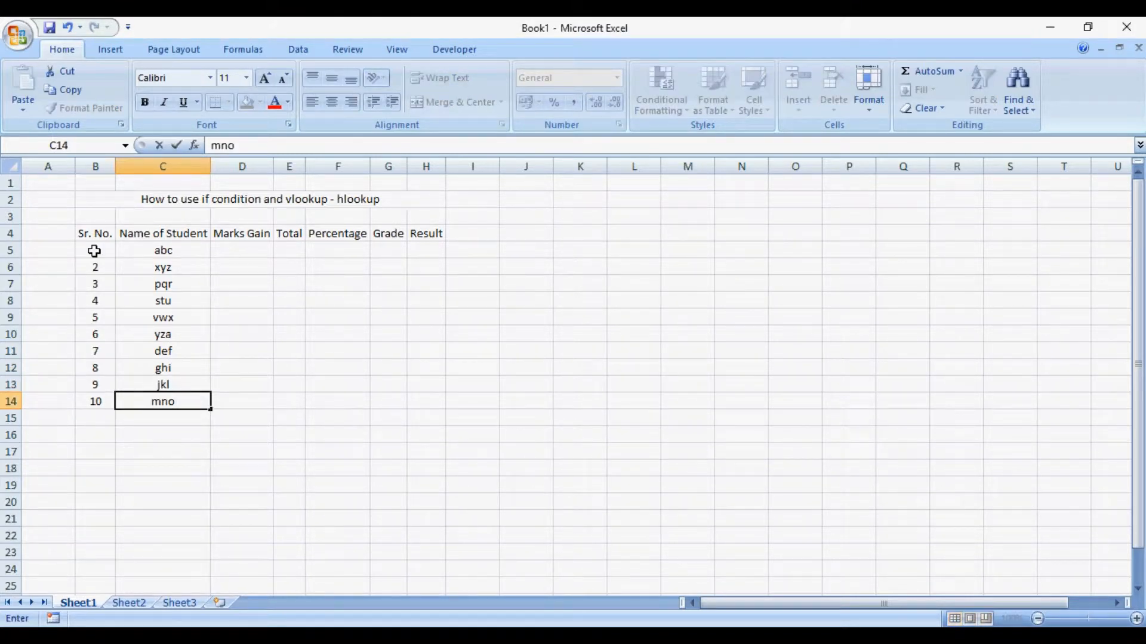
{"action": "key", "text": "Right"}
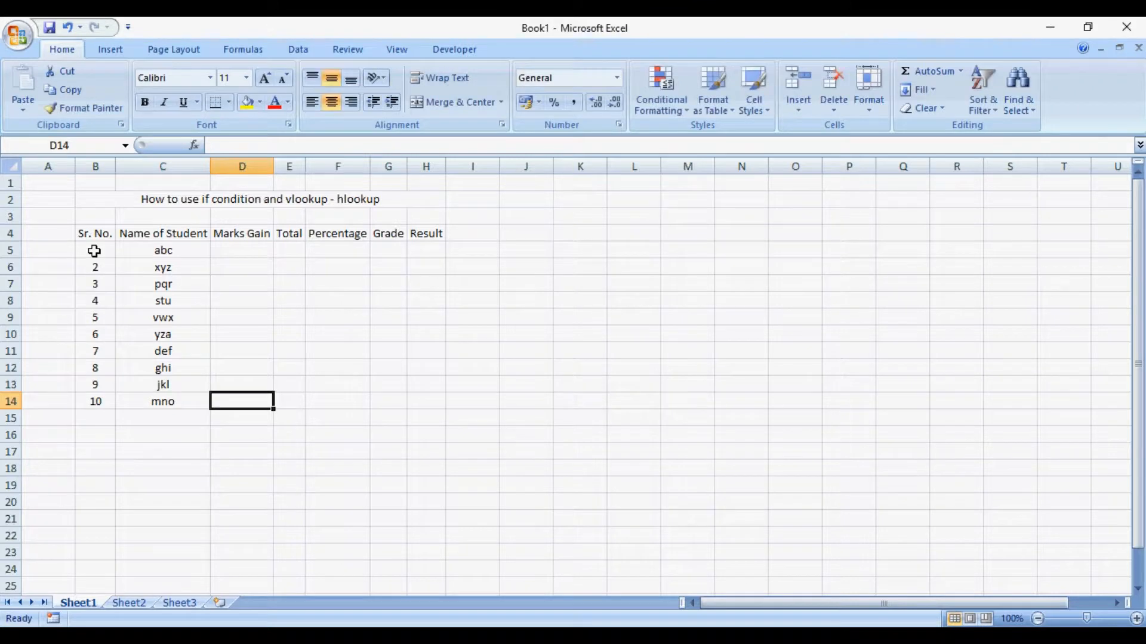
- Insert four blank columns between the Marks Gain and Total columns
{"action": "key", "text": "Up"}
{"action": "key", "text": "Up"}
{"action": "key", "text": "Up"}
{"action": "key", "text": "Up"}
{"action": "key", "text": "Up"}
{"action": "key", "text": "Up"}
{"action": "key", "text": "Up"}
{"action": "key", "text": "Up"}
{"action": "key", "text": "Up"}
{"action": "key", "text": "Up"}
{"action": "key", "text": "Up"}
{"action": "key", "text": "Up"}
{"action": "key", "text": "Up"}
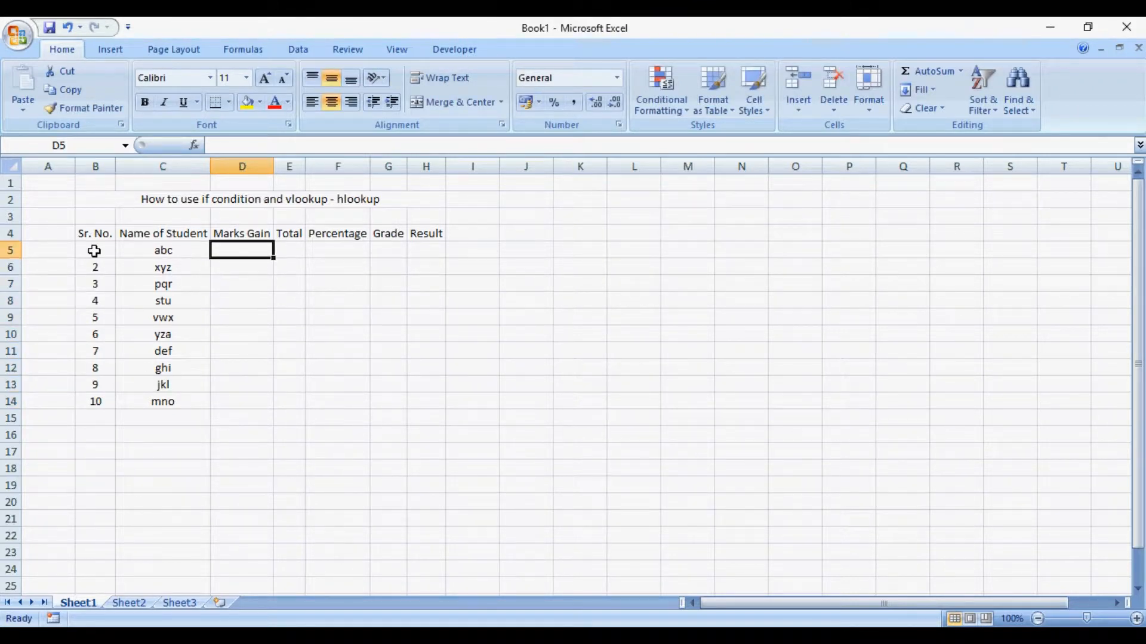
{"action": "key", "text": "Down"}
{"action": "key", "text": "Down"}
{"action": "key", "text": "Down"}
{"action": "key", "text": "Down"}
{"action": "left_click", "coordinate": [291, 160]}
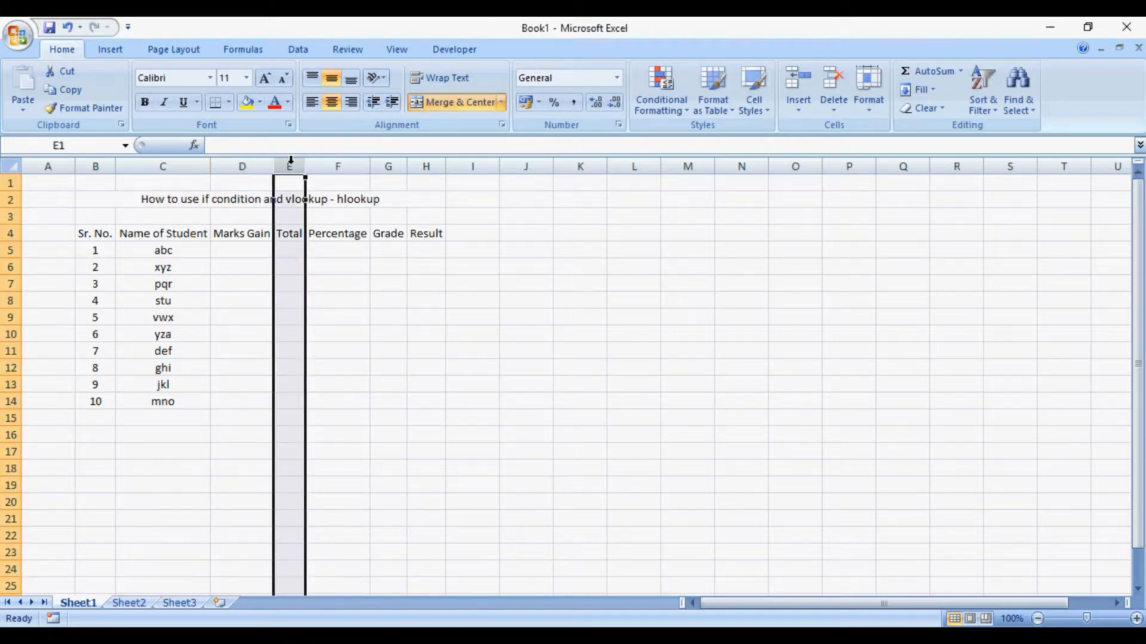
{"action": "key", "text": "ctrl+shift+equal"}
{"action": "key", "text": "ctrl+shift+equal"}
{"action": "key", "text": "ctrl+shift+equal"}
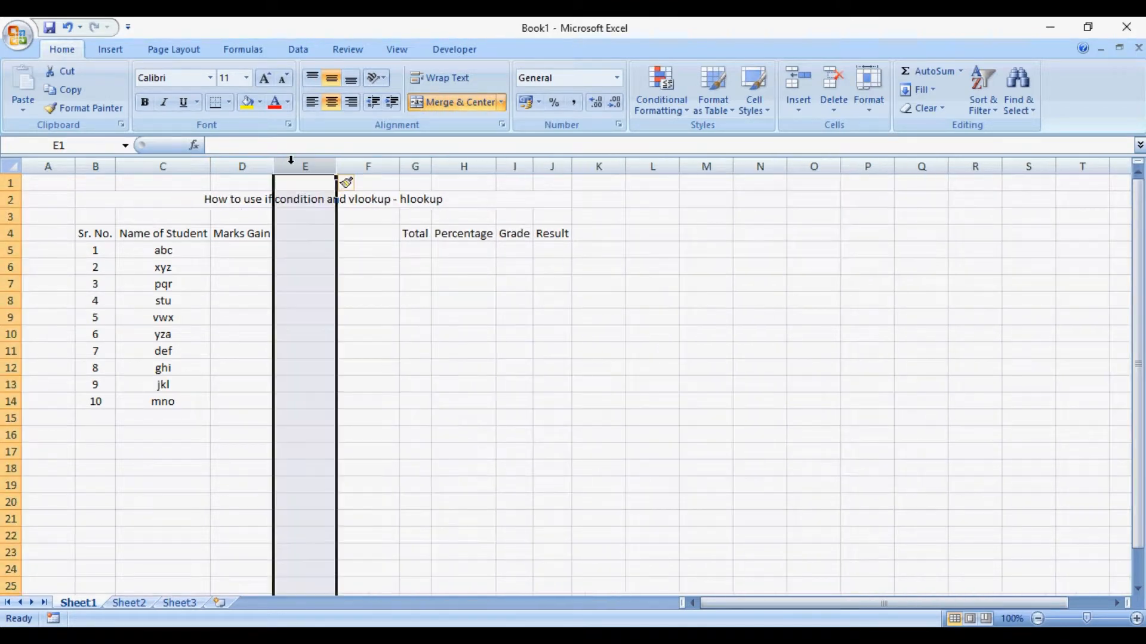
{"action": "key", "text": "ctrl+shift+equal"}
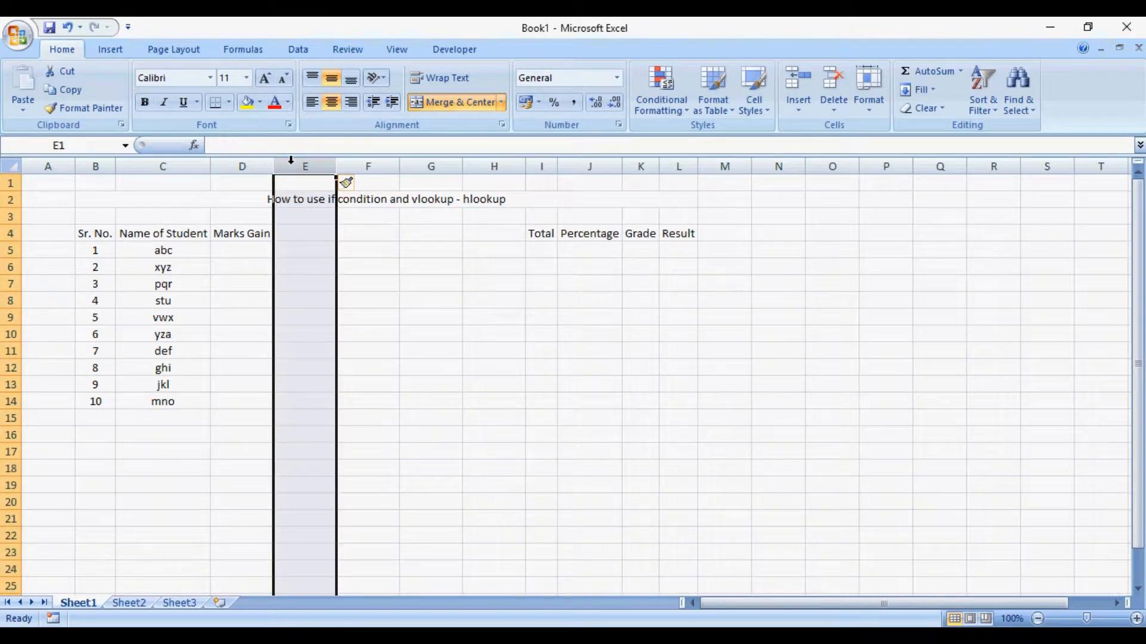
- Insert a blank row between the header row and the first student's row
{"action": "key", "text": "Down"}
{"action": "key", "text": "Down"}
{"action": "key", "text": "Down"}
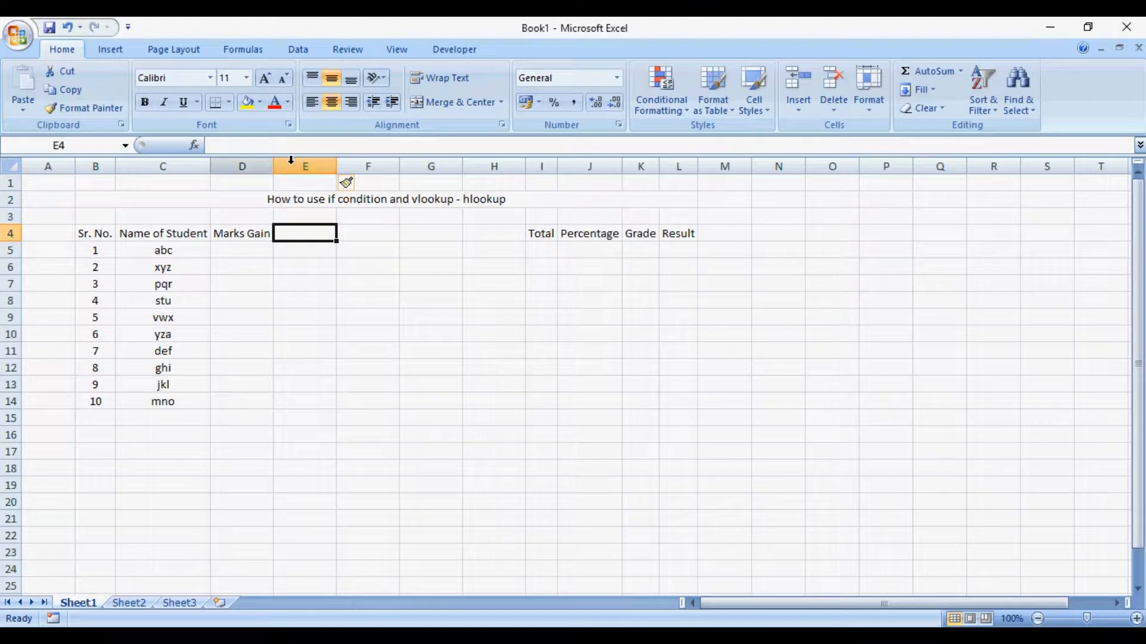
{"action": "left_click", "coordinate": [7, 250]}
{"action": "key", "text": "ctrl+shift+equal"}
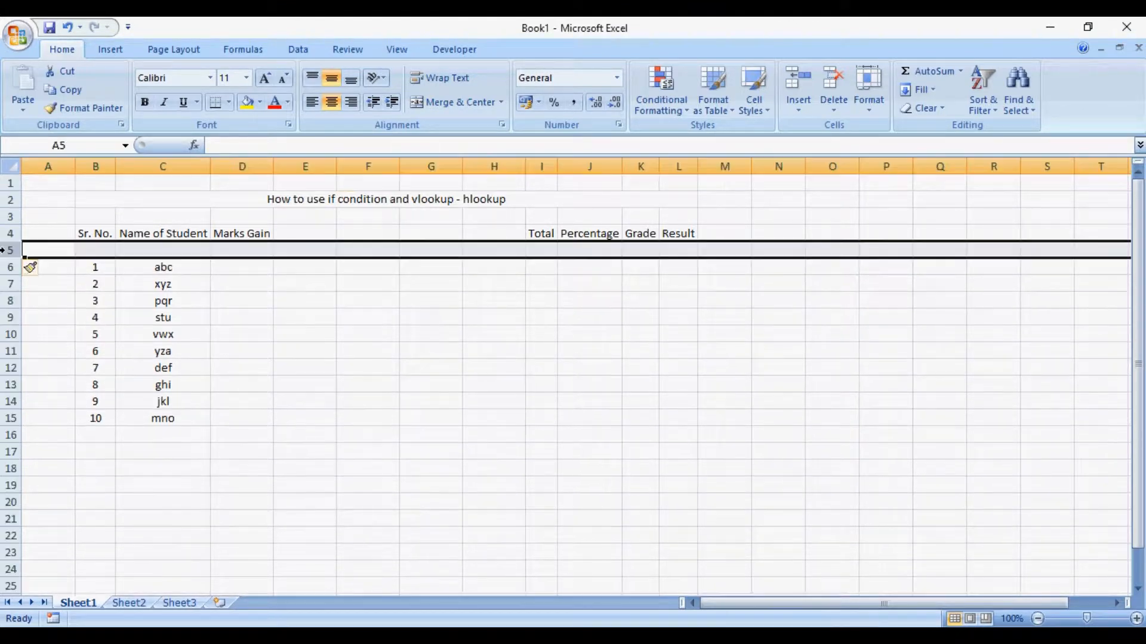
- Merge and center the Sr. No. header across B4:B5 and the Name of Student header across C4:C5
{"action": "key", "text": "Right"}
{"action": "key", "text": "Up"}
{"action": "key", "text": "shift+Down"}
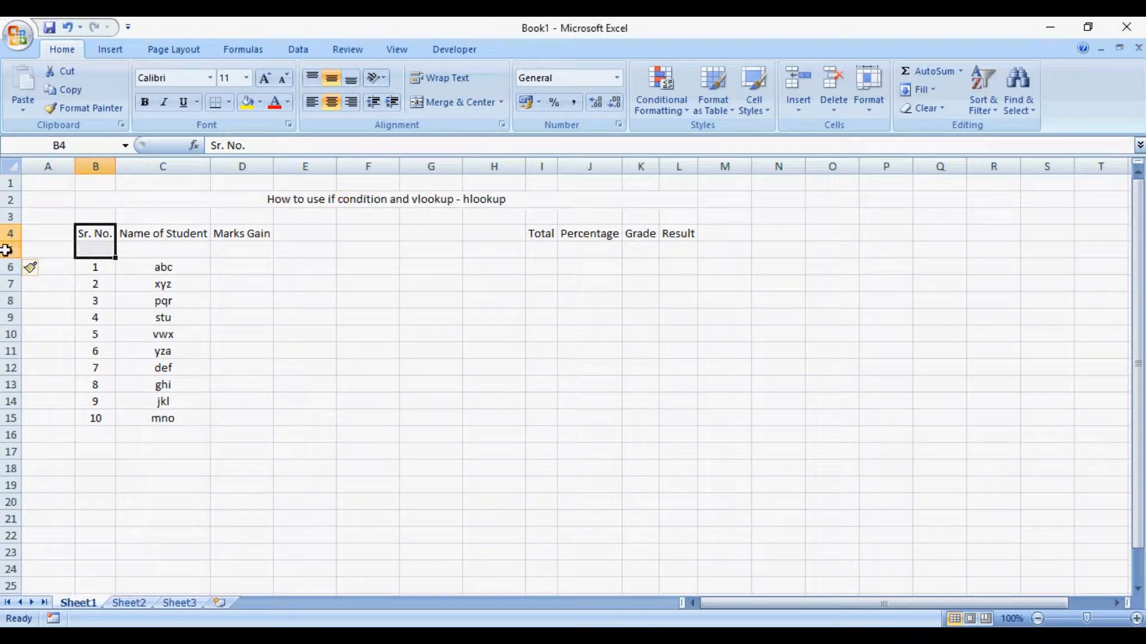
{"action": "left_click", "coordinate": [444, 107]}
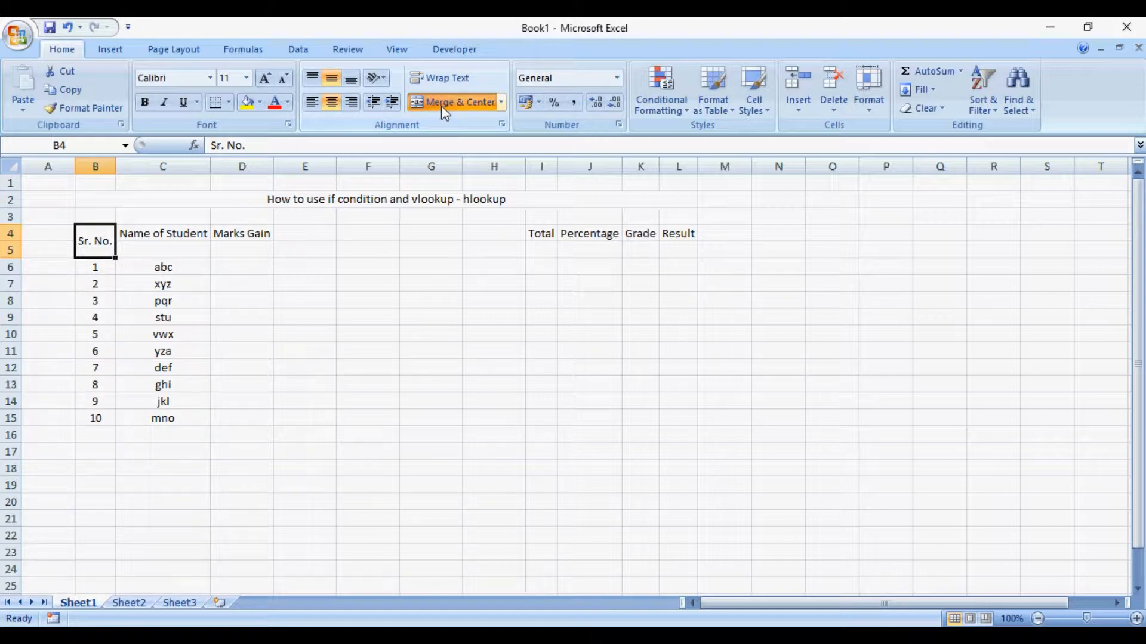
{"action": "key", "text": "Right"}
{"action": "key", "text": "shift+Down"}
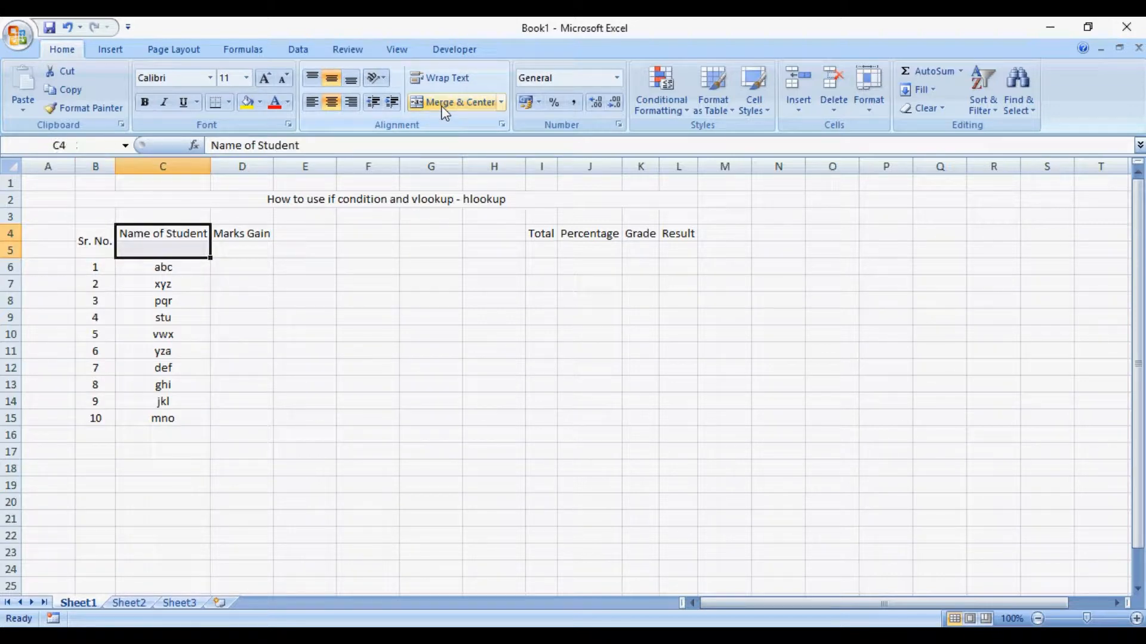
{"action": "left_click", "coordinate": [442, 105]}
- Enter the subject headers Marathi, Hindi, English, Maths and Science in cells D5 to H5
{"action": "key", "text": "Right"}
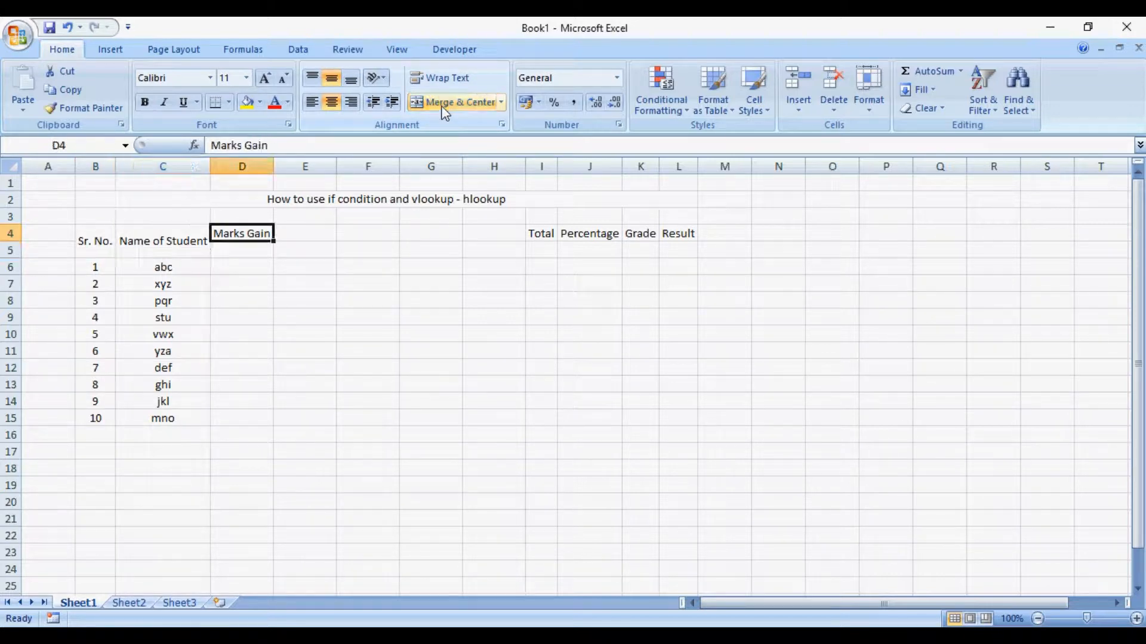
{"action": "key", "text": "shift+Right"}
{"action": "key", "text": "shift+Right"}
{"action": "key", "text": "shift+Right"}
{"action": "key", "text": "Down"}
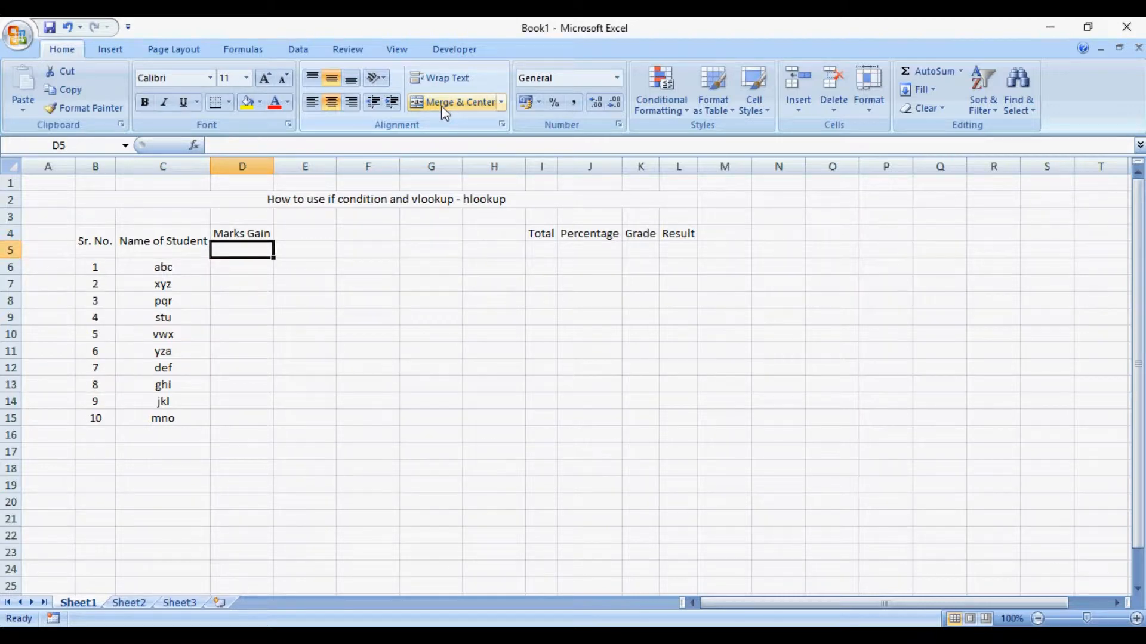
{"action": "type", "text": "Marathi"}
{"action": "key", "text": "Right"}
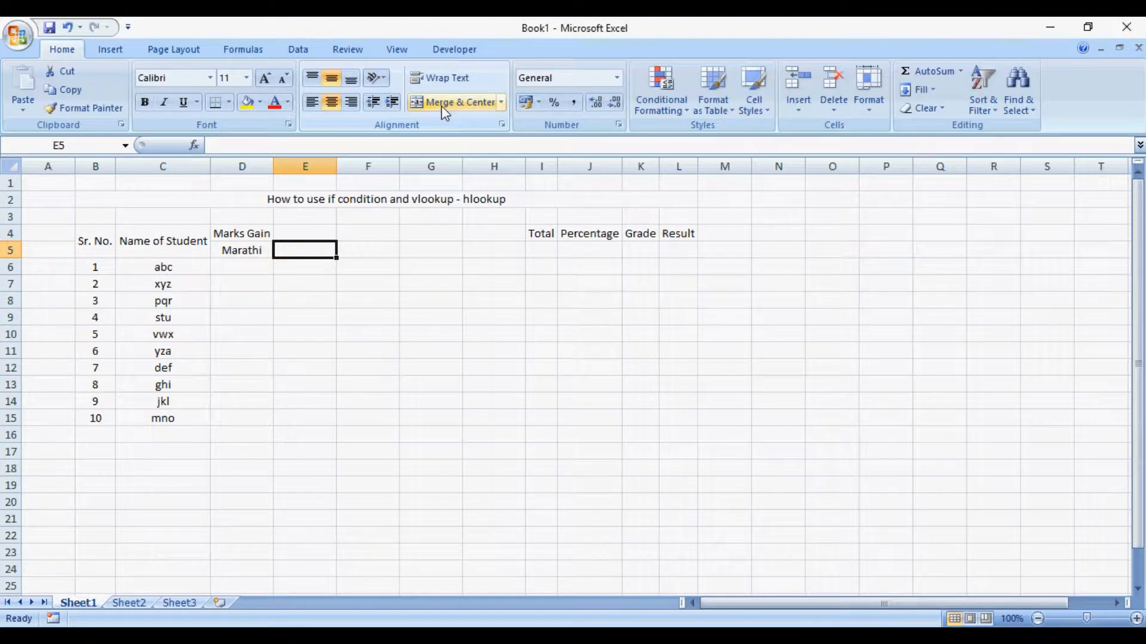
{"action": "type", "text": "Hindi"}
{"action": "key", "text": "Right"}
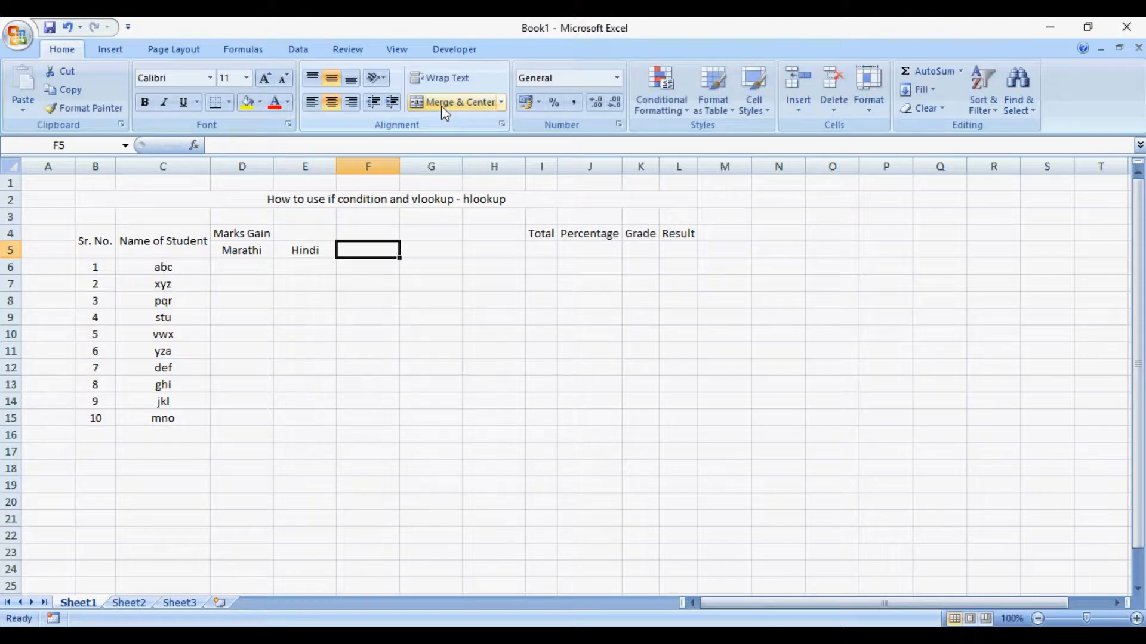
{"action": "type", "text": "English"}
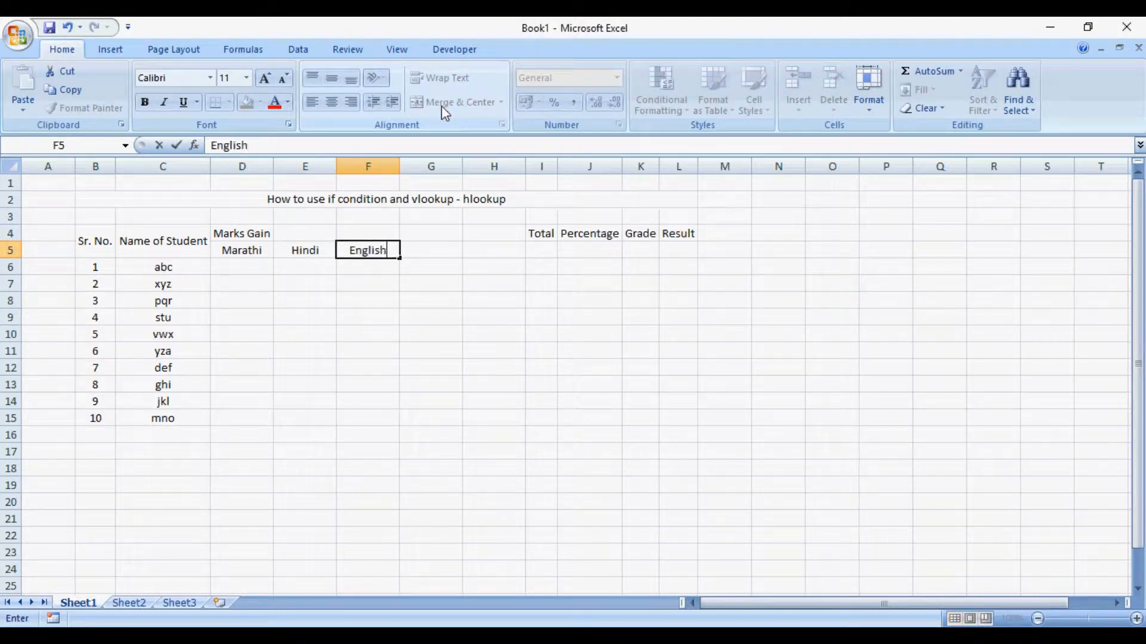
{"action": "key", "text": "Right"}
{"action": "type", "text": "Maths"}
{"action": "key", "text": "Right"}
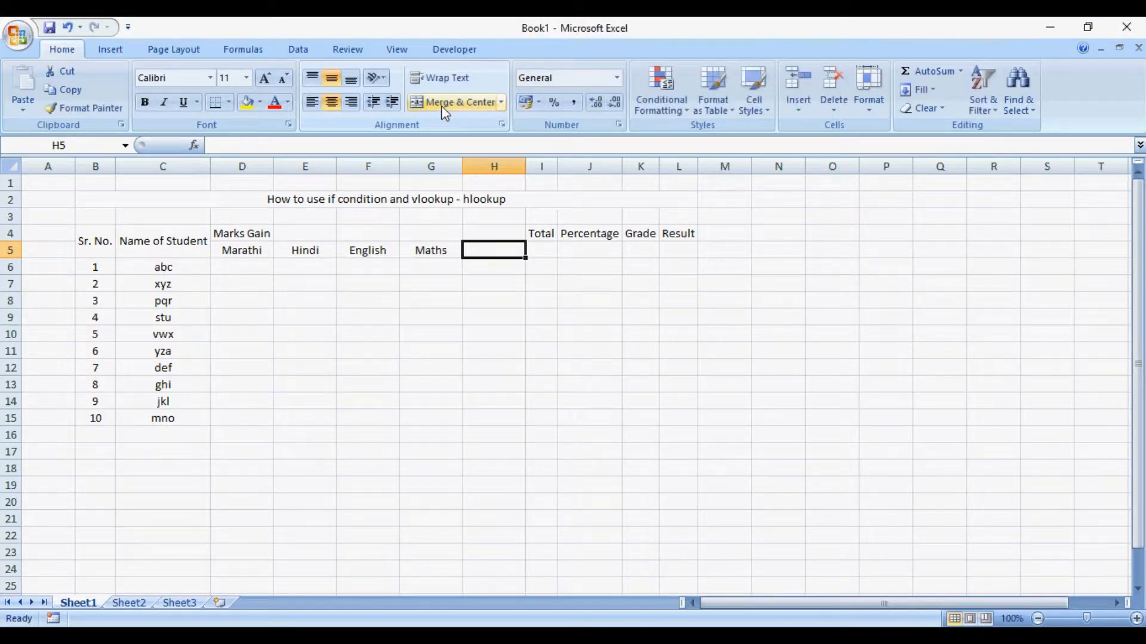
{"action": "type", "text": "Scientce"}
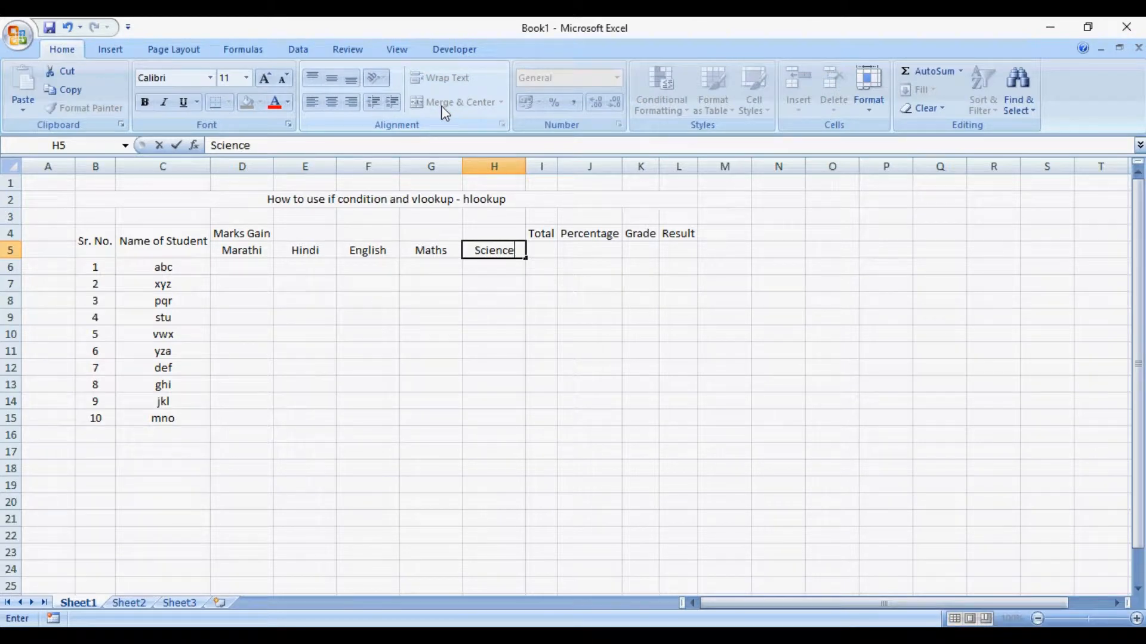
{"action": "key", "text": "ctrl+Return"}
- Insert one more column before Total and enter the subject header History & Civics in cell I5
{"action": "left_click", "coordinate": [533, 166]}
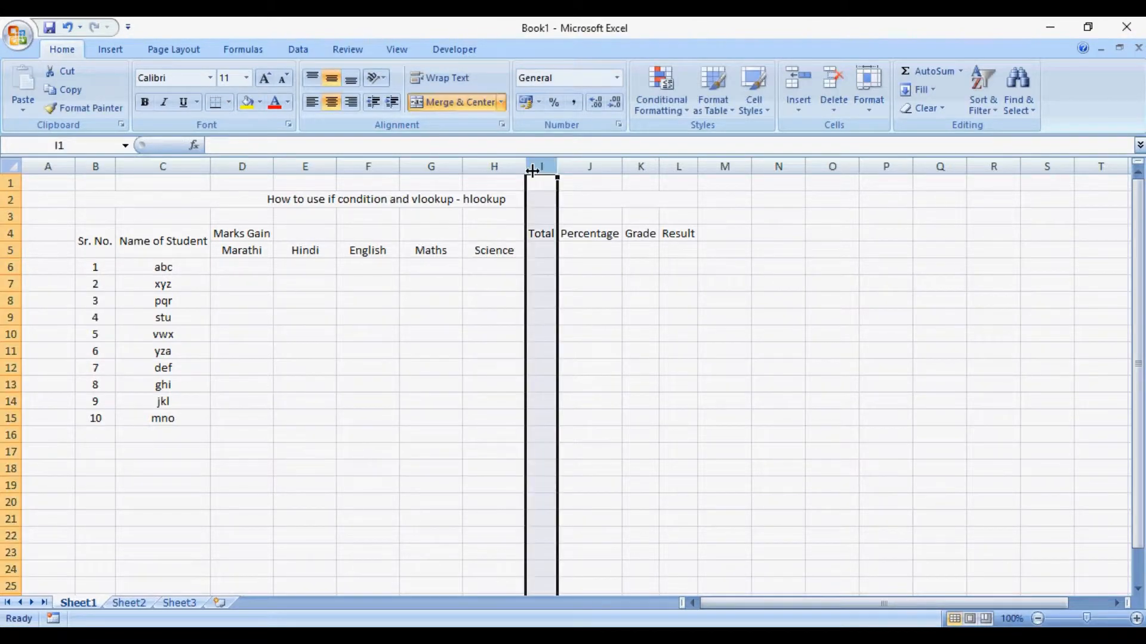
{"action": "key", "text": "ctrl+shift+plus"}
{"action": "key", "text": "Down"}
{"action": "key", "text": "Down"}
{"action": "key", "text": "Down"}
{"action": "key", "text": "Down"}
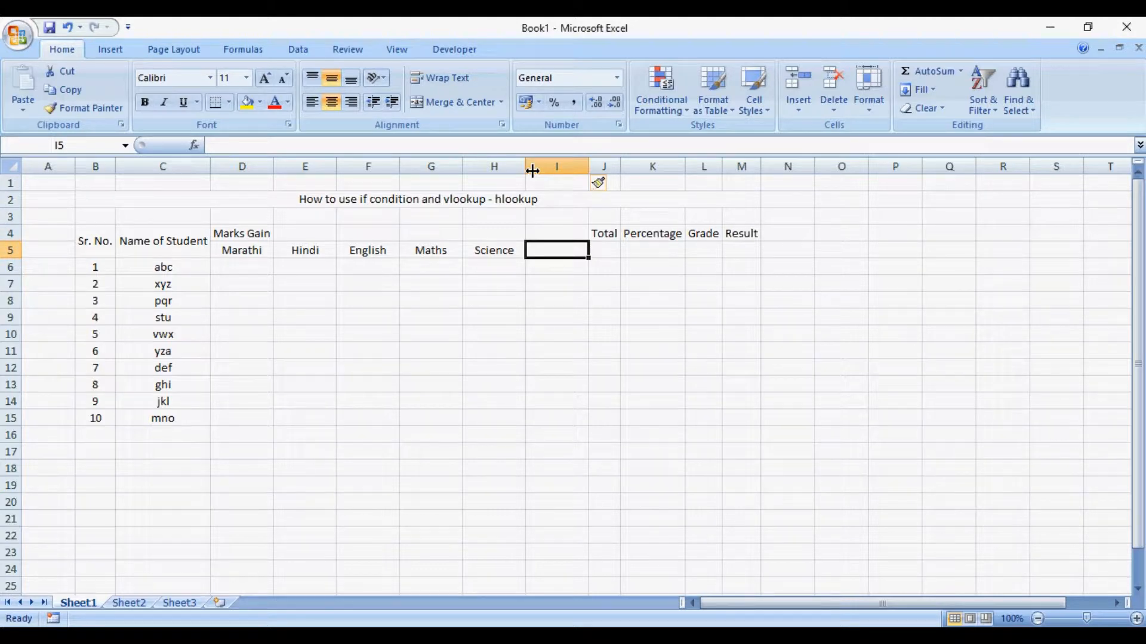
{"action": "type", "text": "Hindi"}
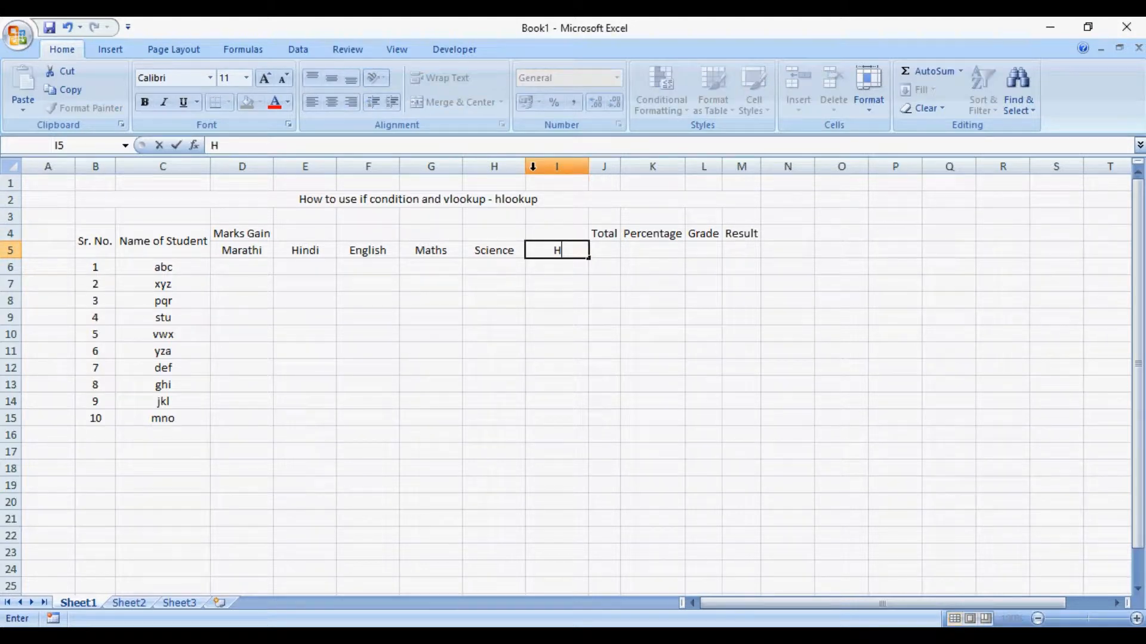
{"action": "key", "text": "BackSpace"}
{"action": "key", "text": "BackSpace"}
{"action": "key", "text": "BackSpace"}
{"action": "type", "text": "story & Civ"}
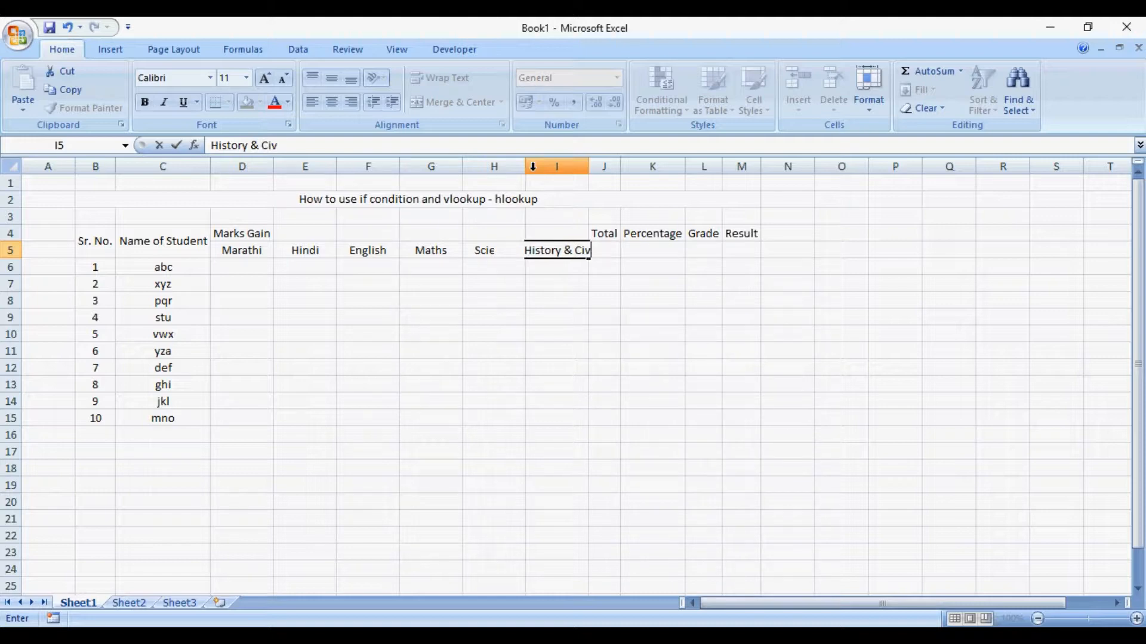
{"action": "type", "text": "ics"}
{"action": "key", "text": "Return"}
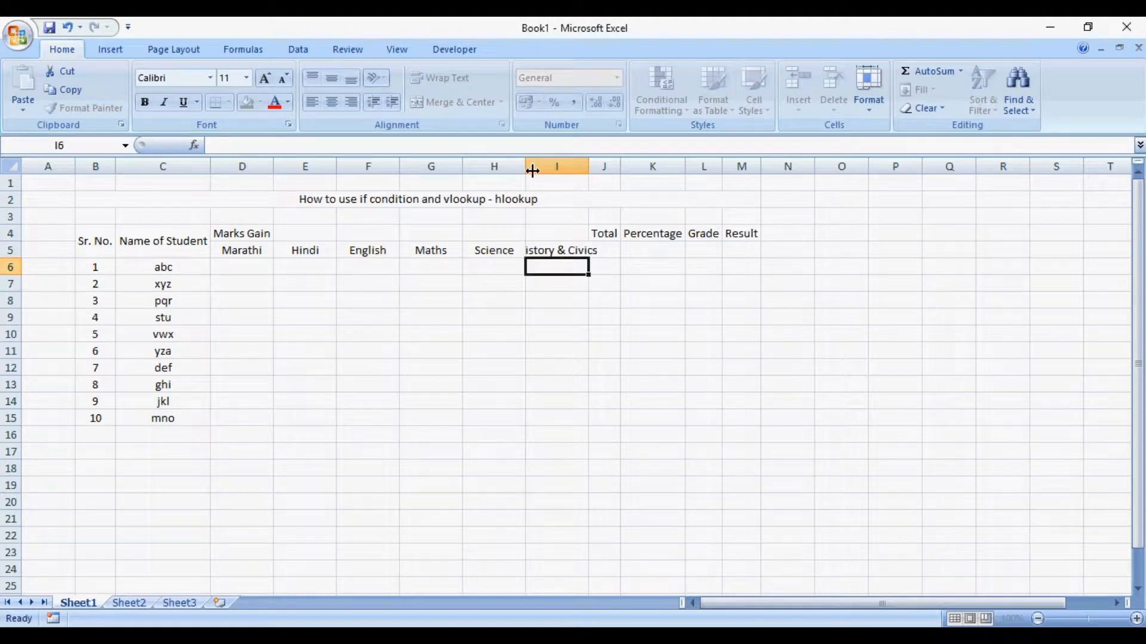
- Enter the subject header Geography & Economics in cell J5 and fit the widths of columns I and J to their headers
{"action": "double_click", "coordinate": [590, 167]}
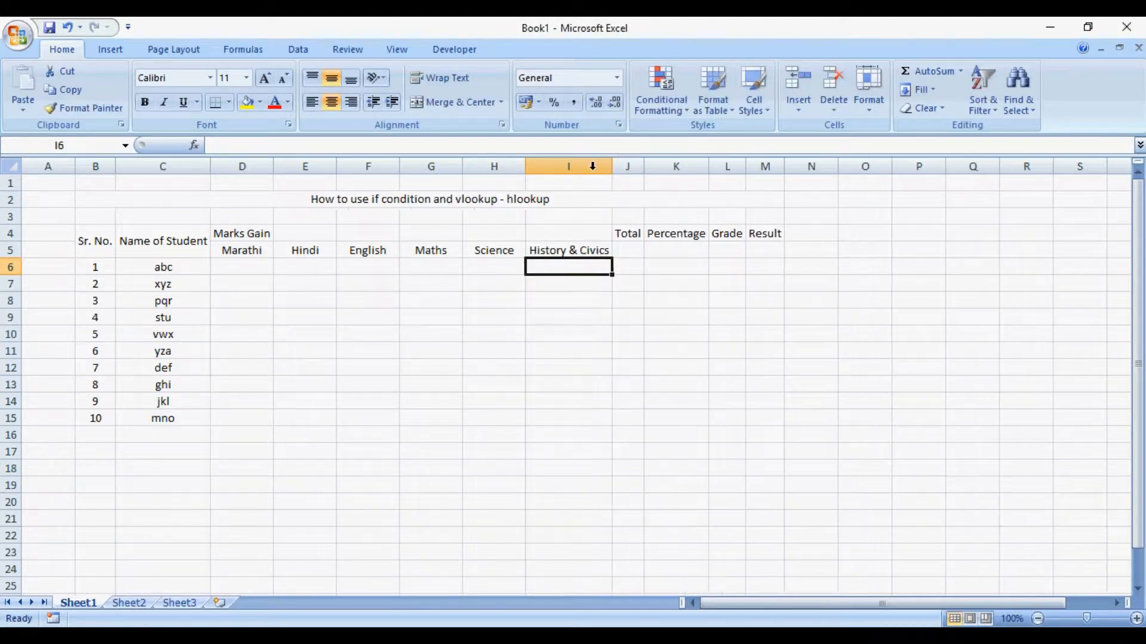
{"action": "left_click", "coordinate": [633, 250]}
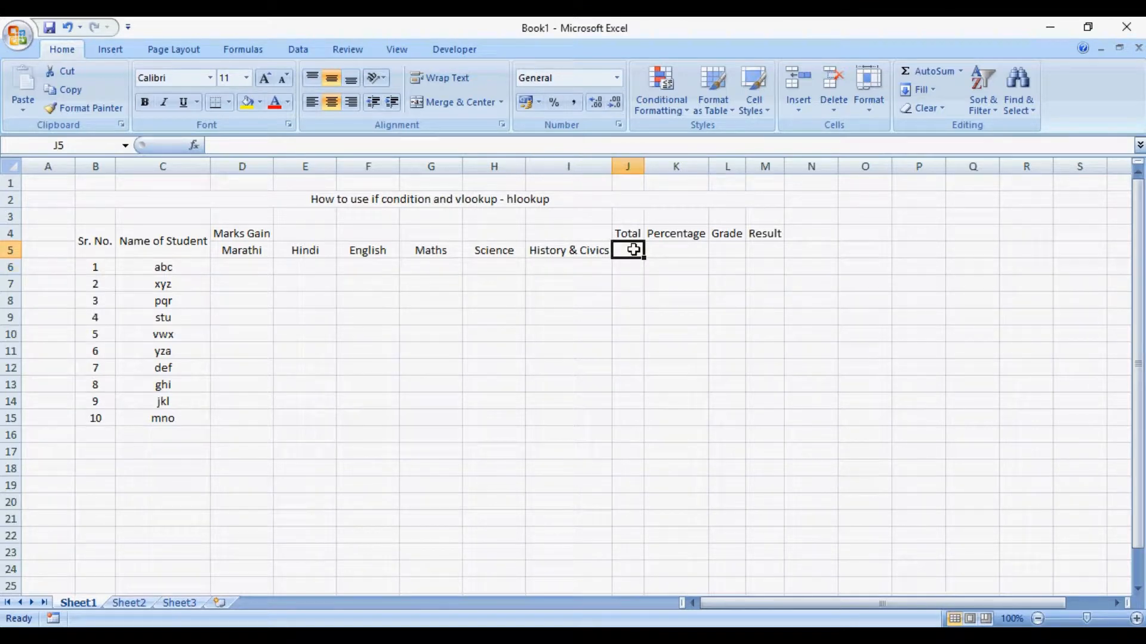
{"action": "type", "text": "Ge"}
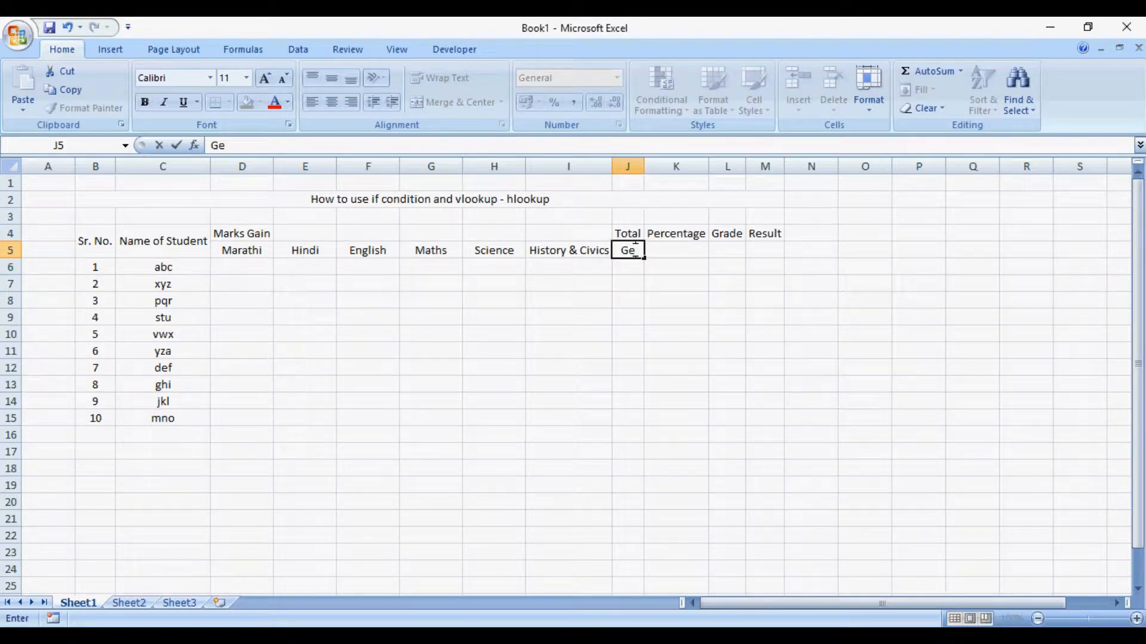
{"action": "type", "text": "ography"}
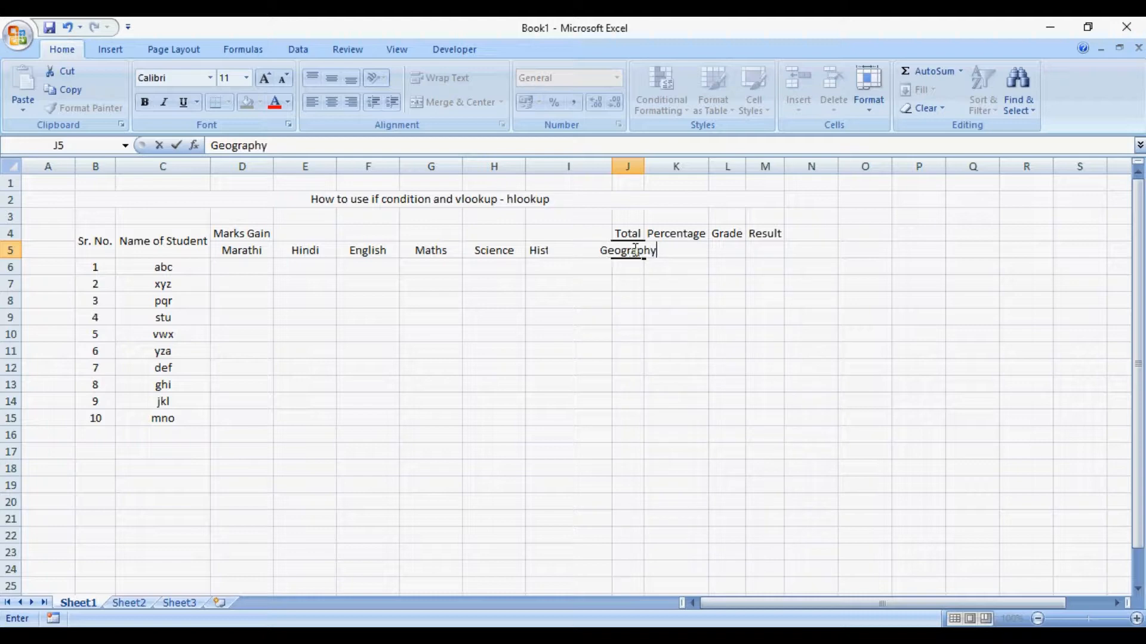
{"action": "type", "text": " & Ecoo"}
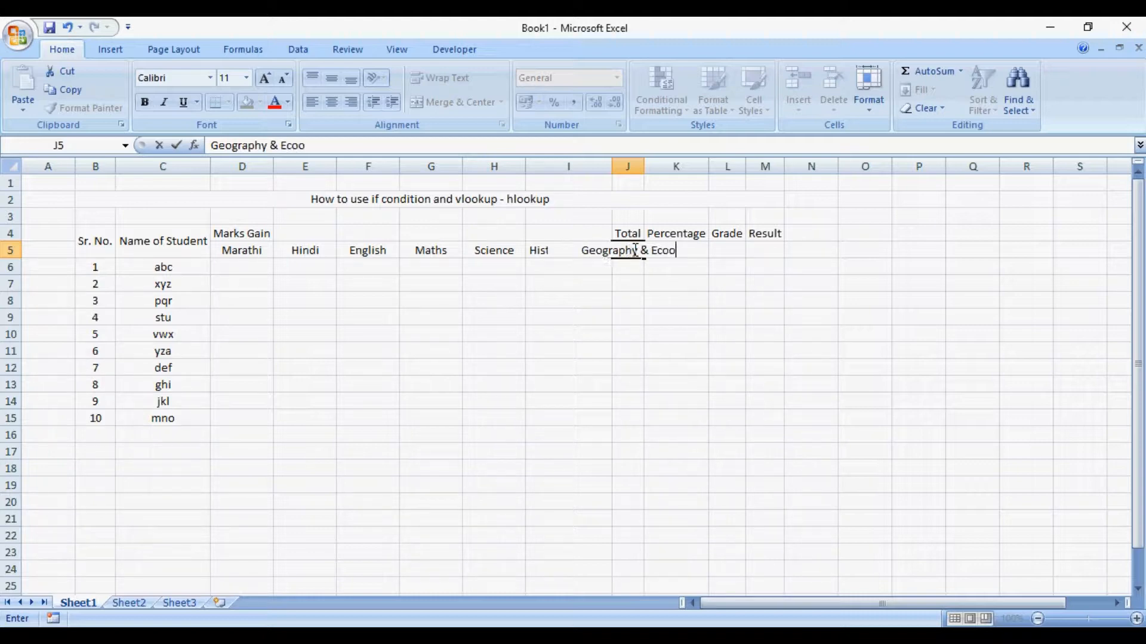
{"action": "key", "text": "BackSpace"}
{"action": "type", "text": "noics"}
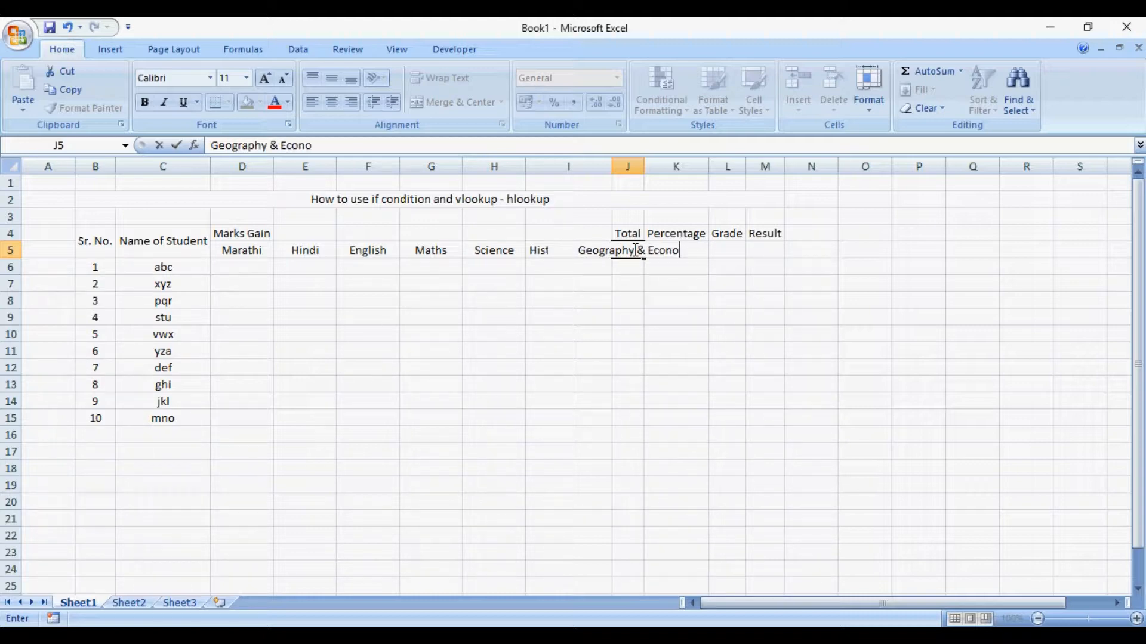
{"action": "key", "text": "Return"}
{"action": "key", "text": "BackSpace"}
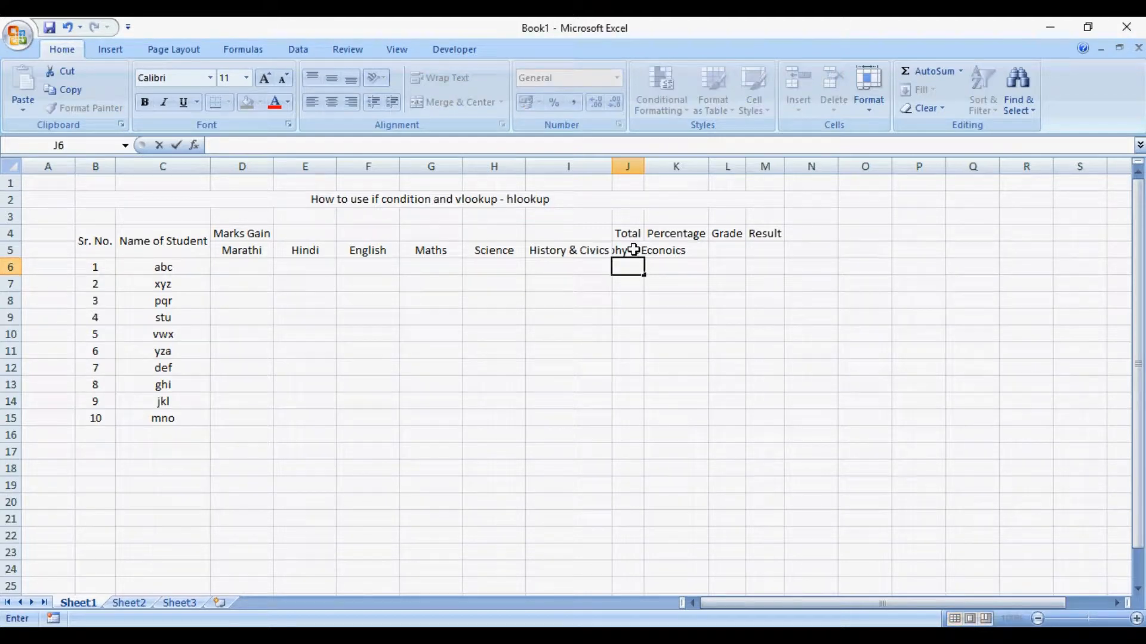
{"action": "left_click", "coordinate": [633, 250]}
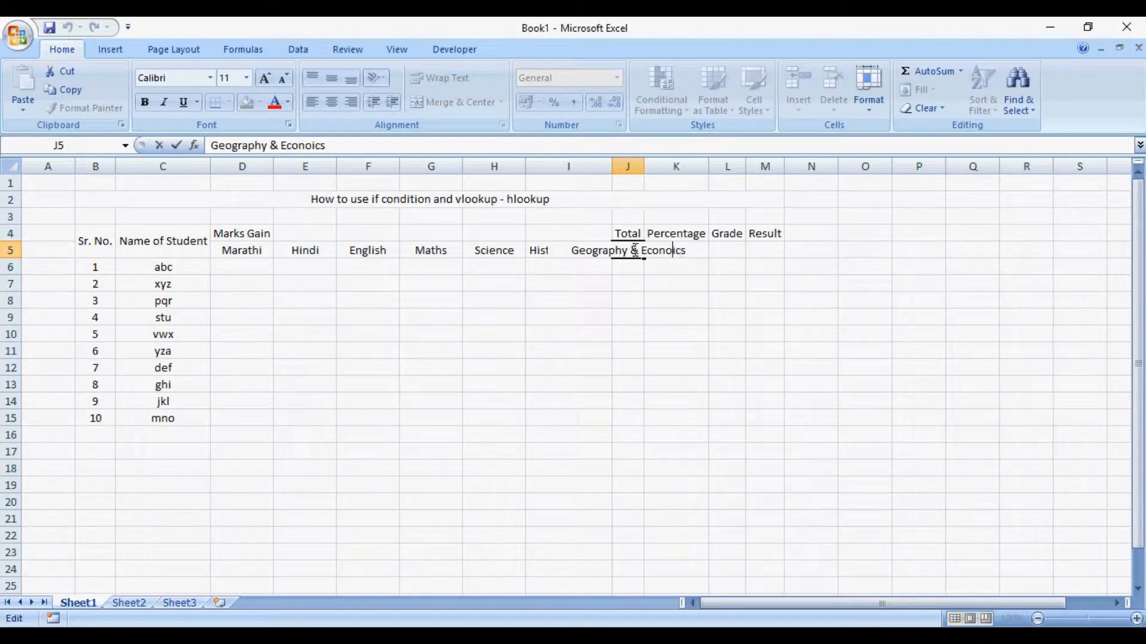
{"action": "type", "text": "m"}
{"action": "key", "text": "Return"}
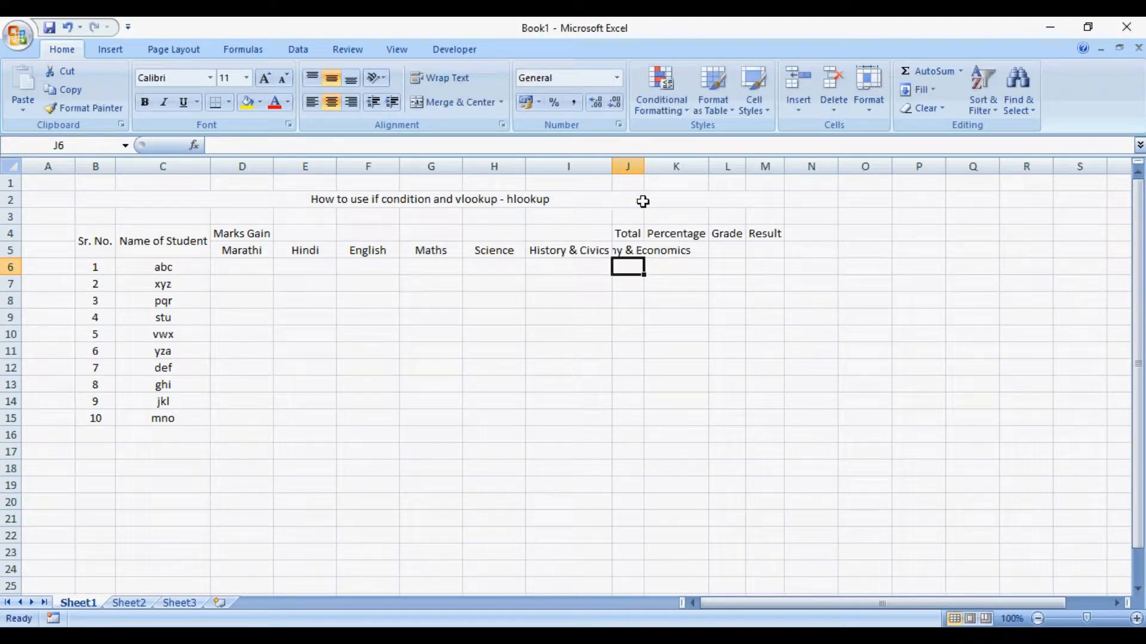
{"action": "double_click", "coordinate": [648, 167]}
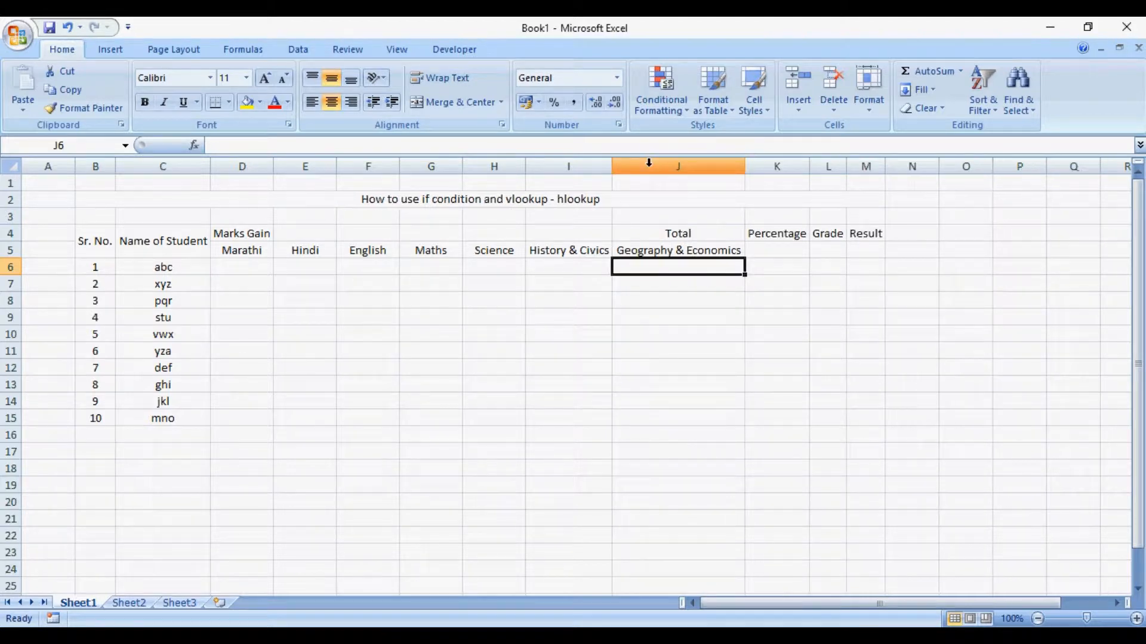
- Insert a blank cell at J4, shifting the Total, Percentage, Grade and Result headers one cell to the right
{"action": "left_click", "coordinate": [639, 236]}
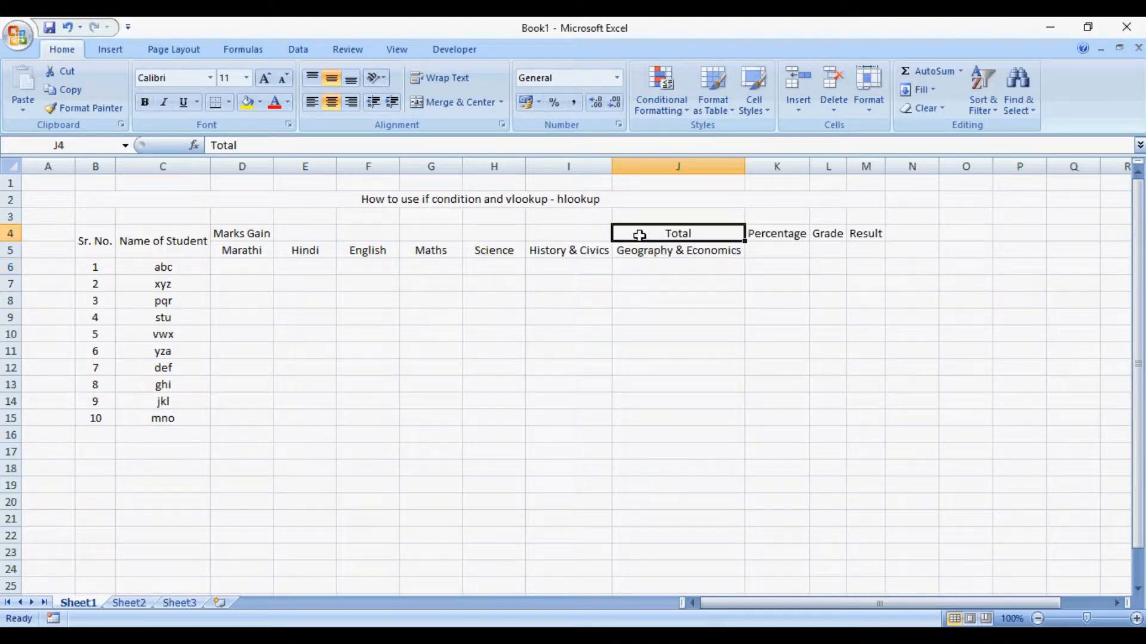
{"action": "key", "text": "ctrl+shift+plus"}
{"action": "key", "text": "Up"}
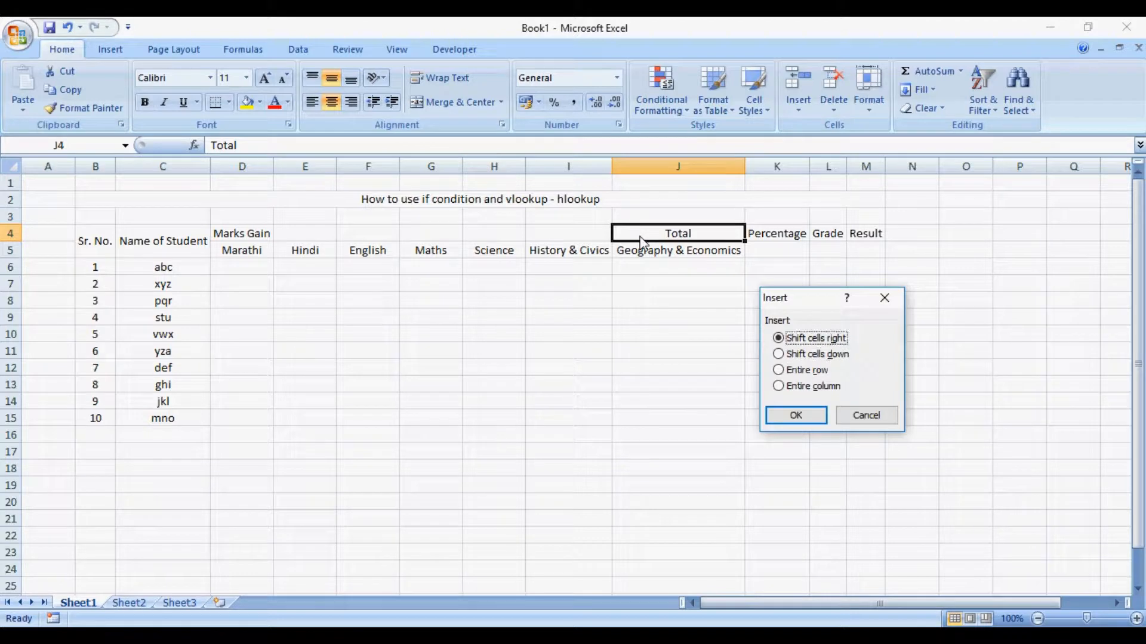
{"action": "key", "text": "Return"}
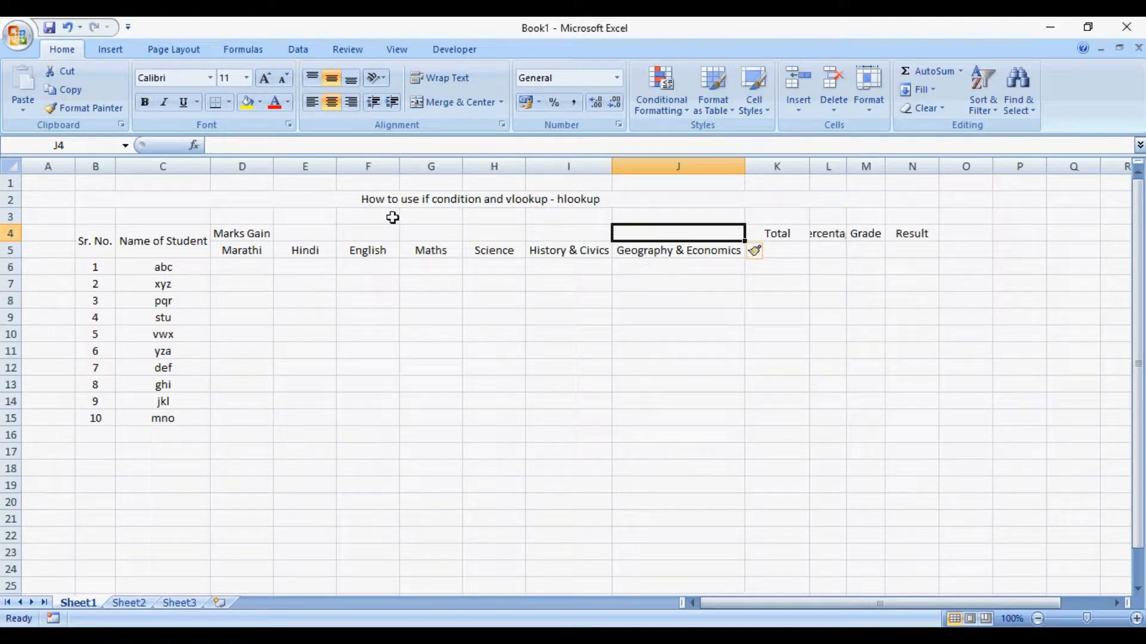
- Merge and center the Marks Gain header across D4:J4, above all the subject headers
{"action": "left_click", "coordinate": [249, 234]}
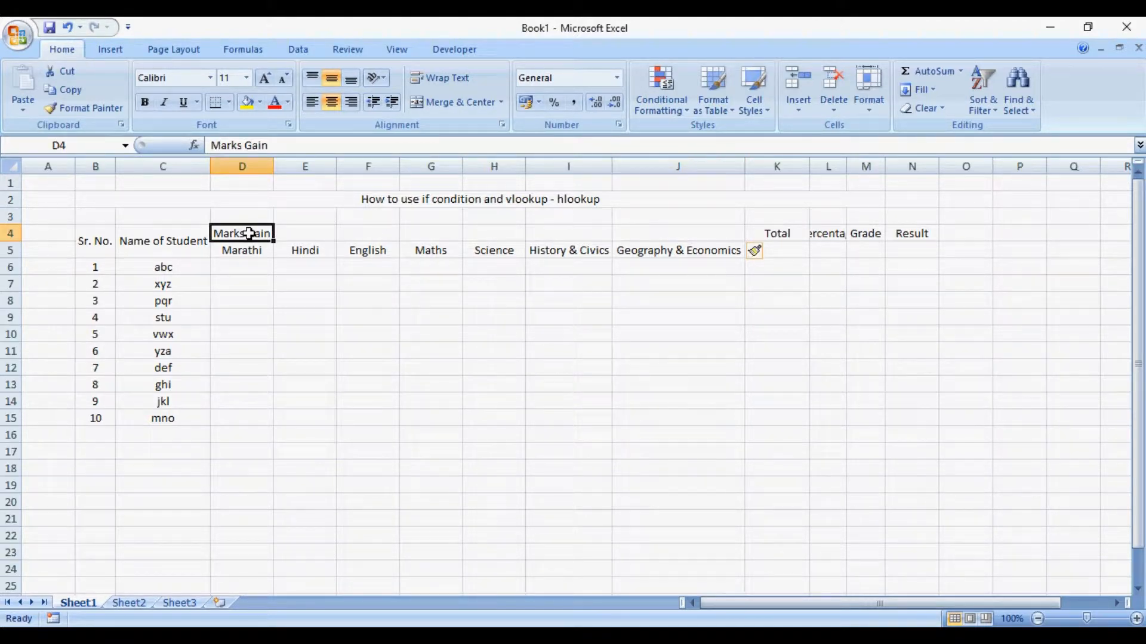
{"action": "key", "text": "shift+Right"}
{"action": "key", "text": "shift+Right"}
{"action": "key", "text": "shift+Right"}
{"action": "key", "text": "shift+Right"}
{"action": "key", "text": "shift+Right"}
{"action": "key", "text": "shift+Right"}
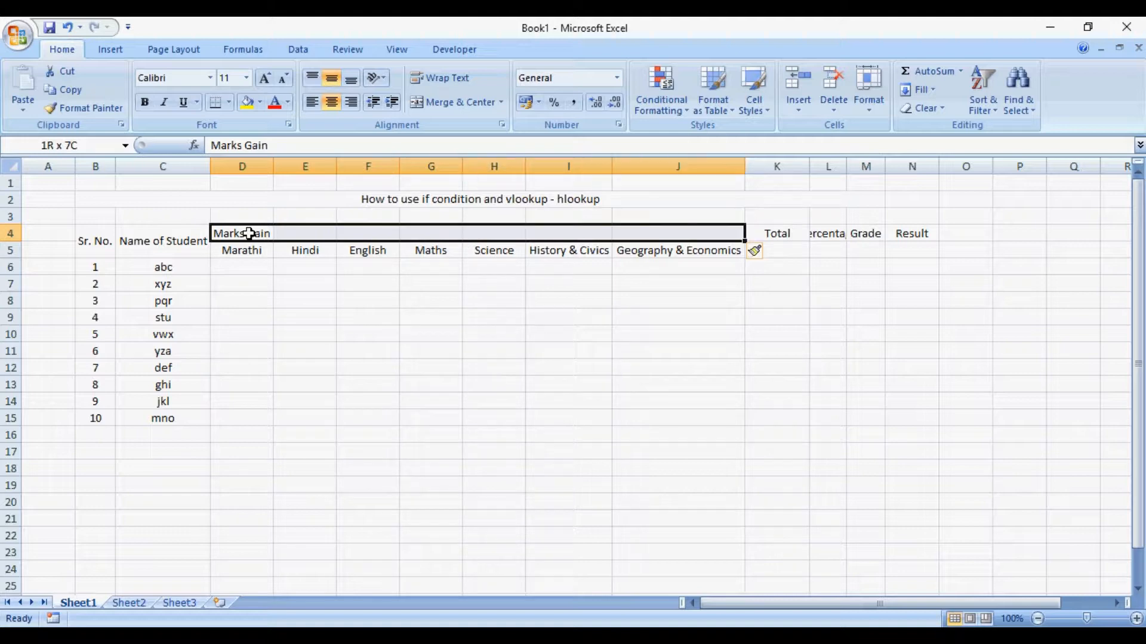
{"action": "left_click", "coordinate": [459, 103]}
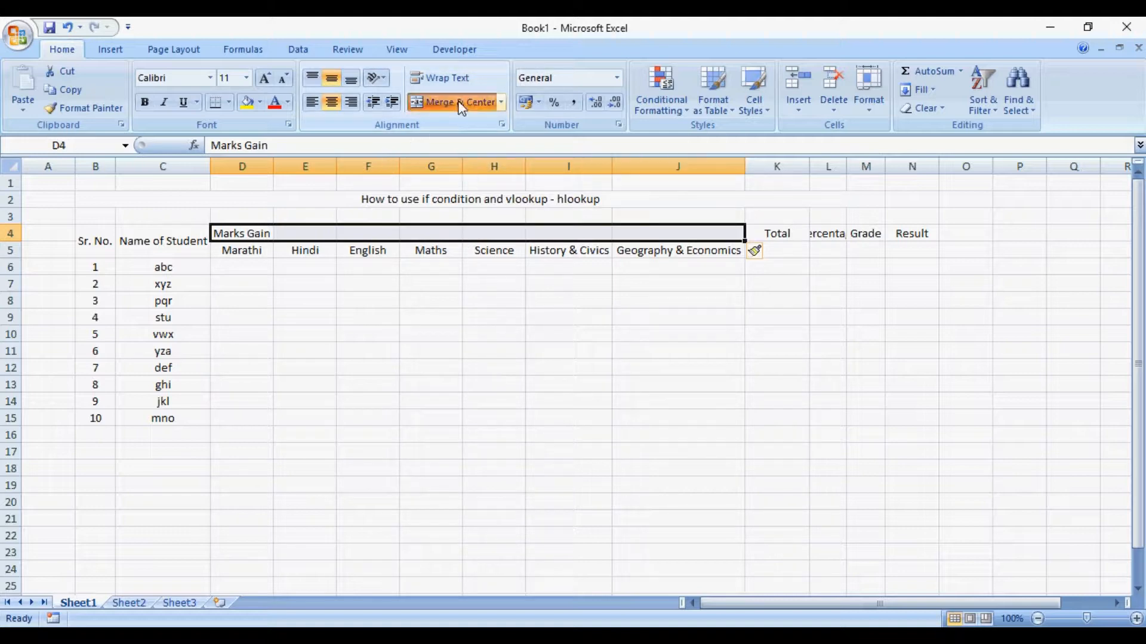
{"action": "left_click", "coordinate": [567, 318]}
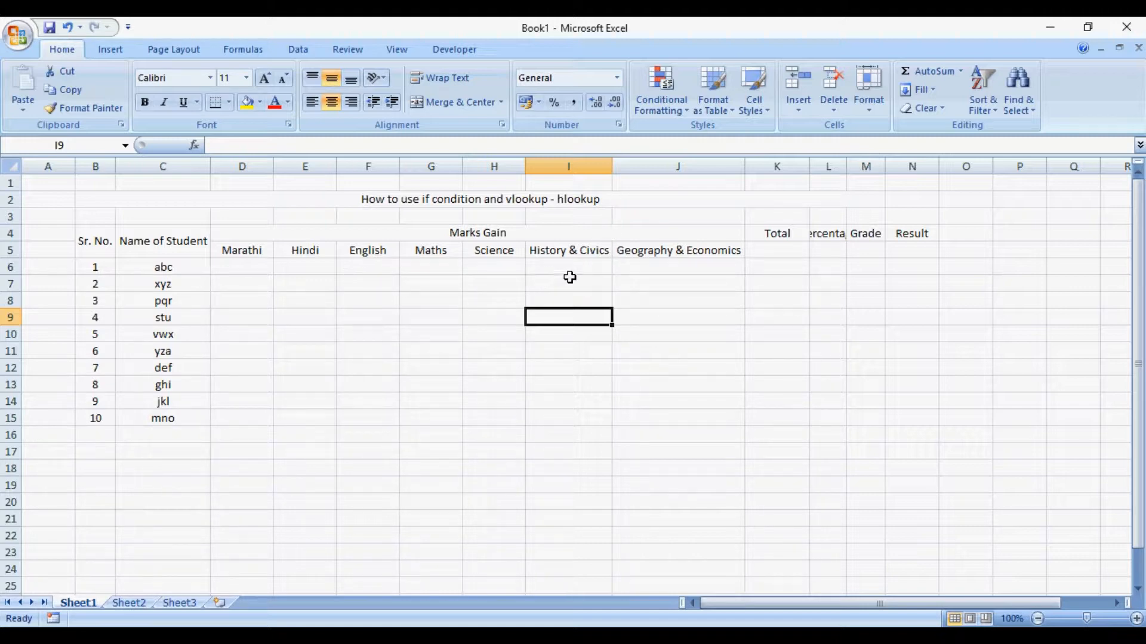
{"action": "left_click", "coordinate": [640, 252]}
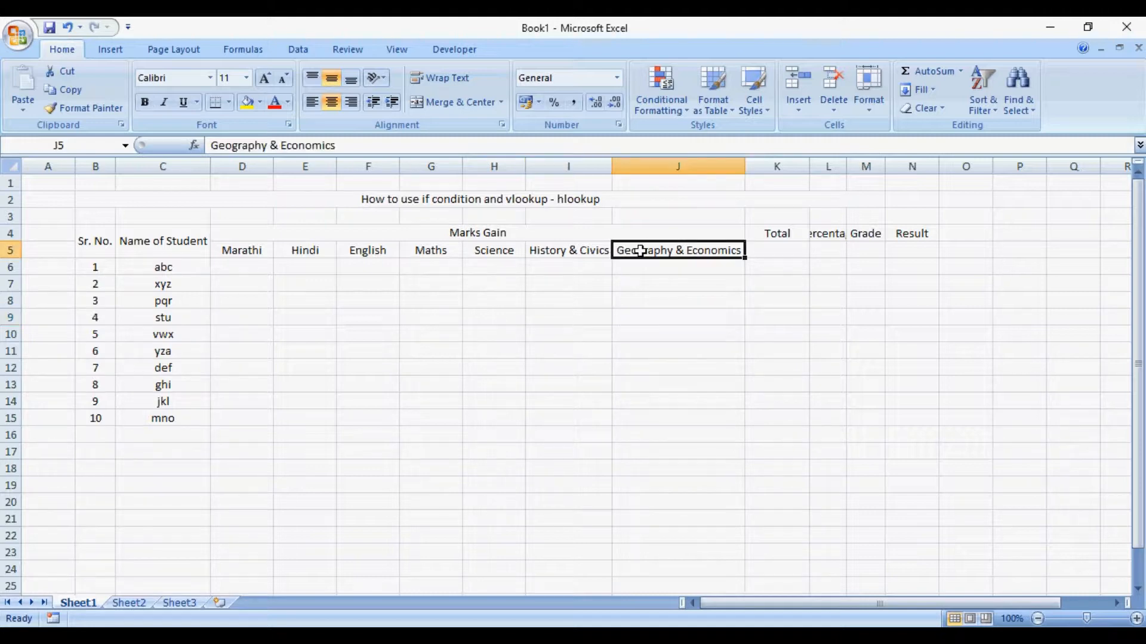
{"action": "key", "text": "ctrl+c"}
{"action": "left_click", "coordinate": [604, 253]}
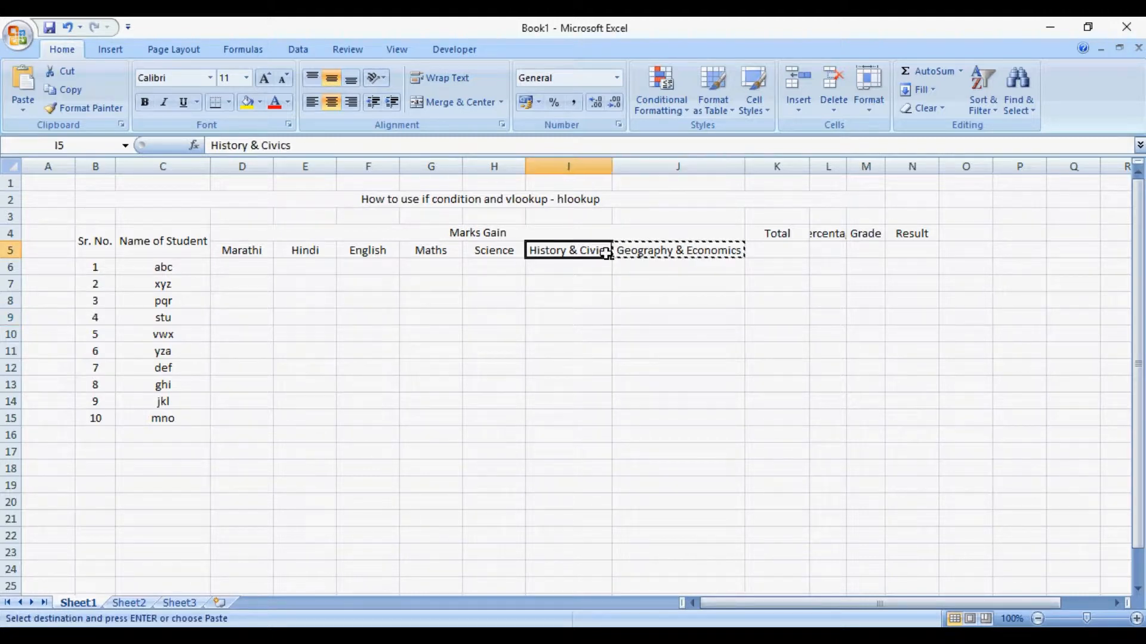
{"action": "double_click", "coordinate": [607, 253]}
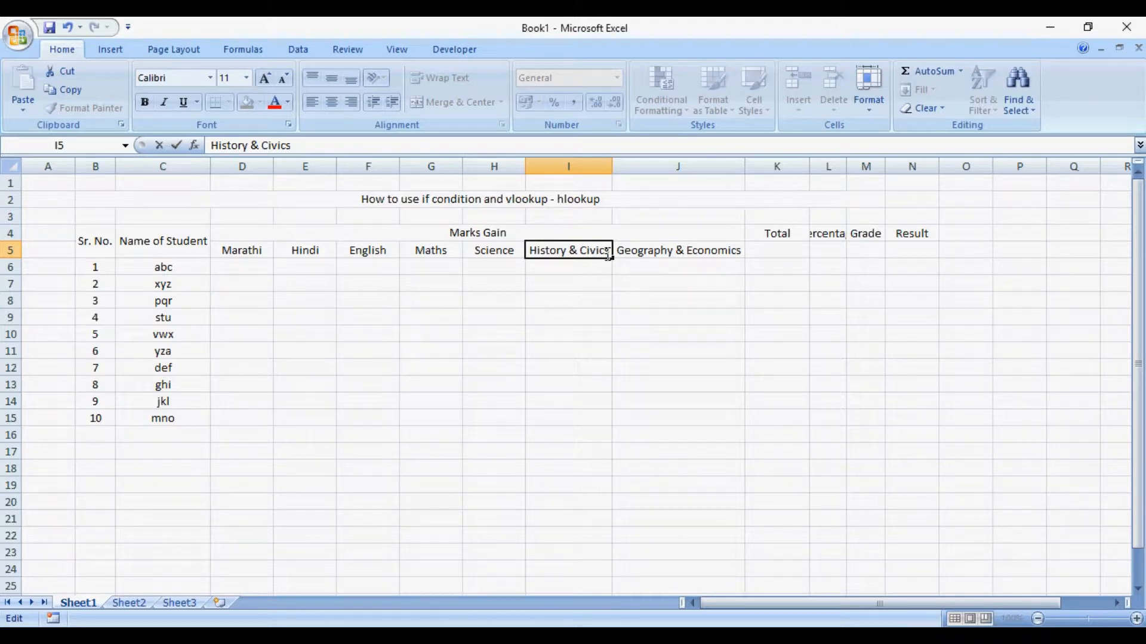
{"action": "key", "text": "Escape"}
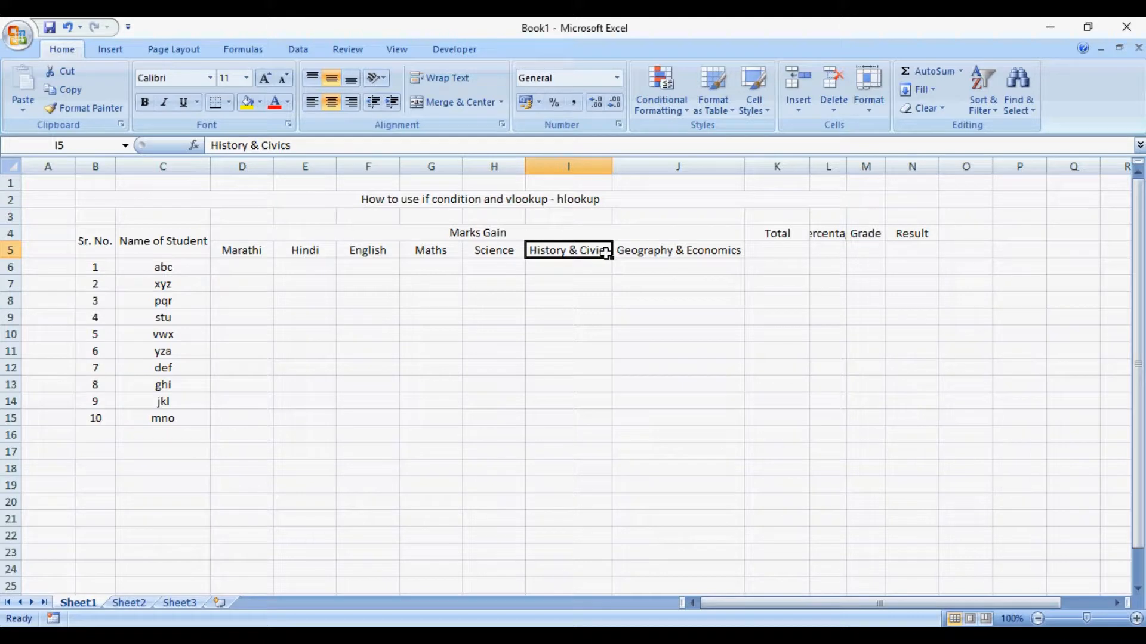
- Move the Geography & Economics text from J5 onto a second line in I5, below History & Civics
{"action": "double_click", "coordinate": [607, 253]}
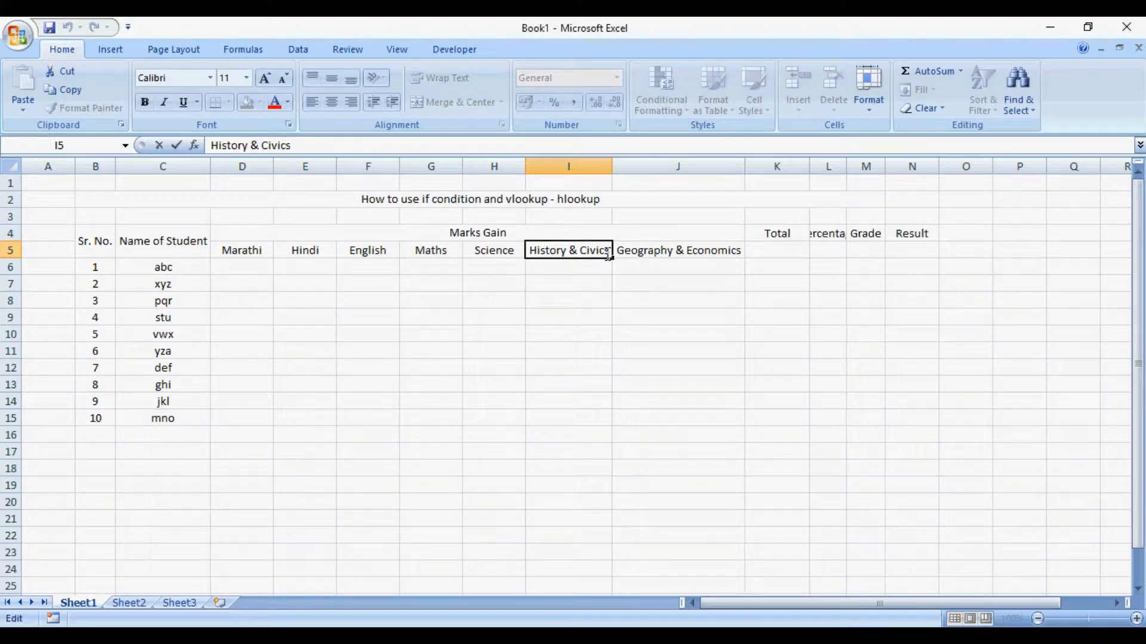
{"action": "key", "text": "alt+Return"}
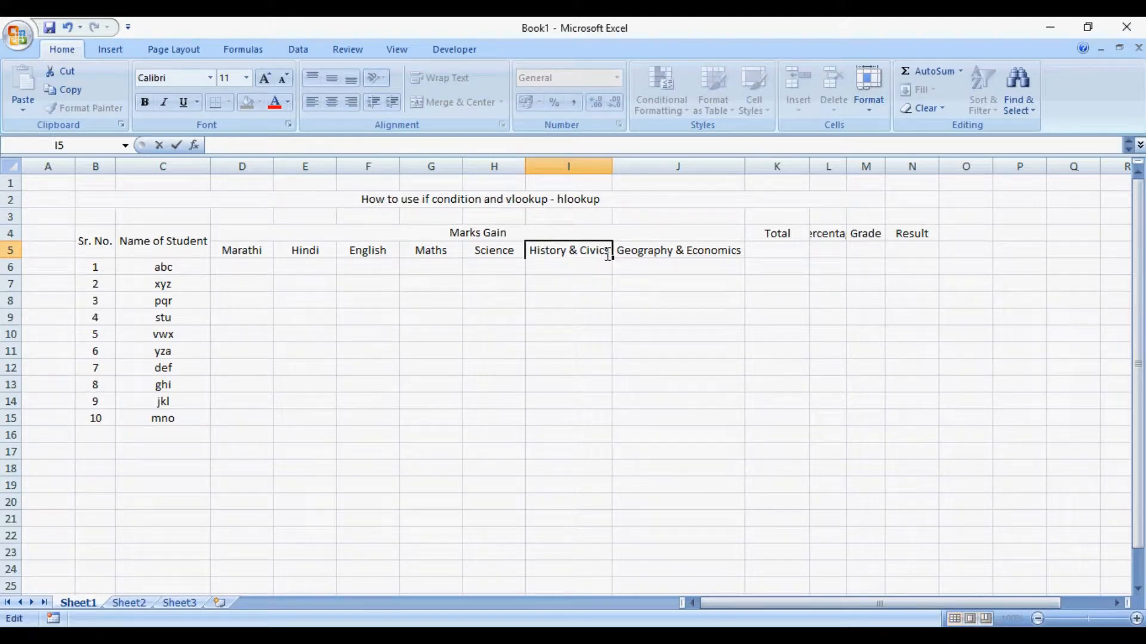
{"action": "key", "text": "Return"}
{"action": "left_click", "coordinate": [623, 254]}
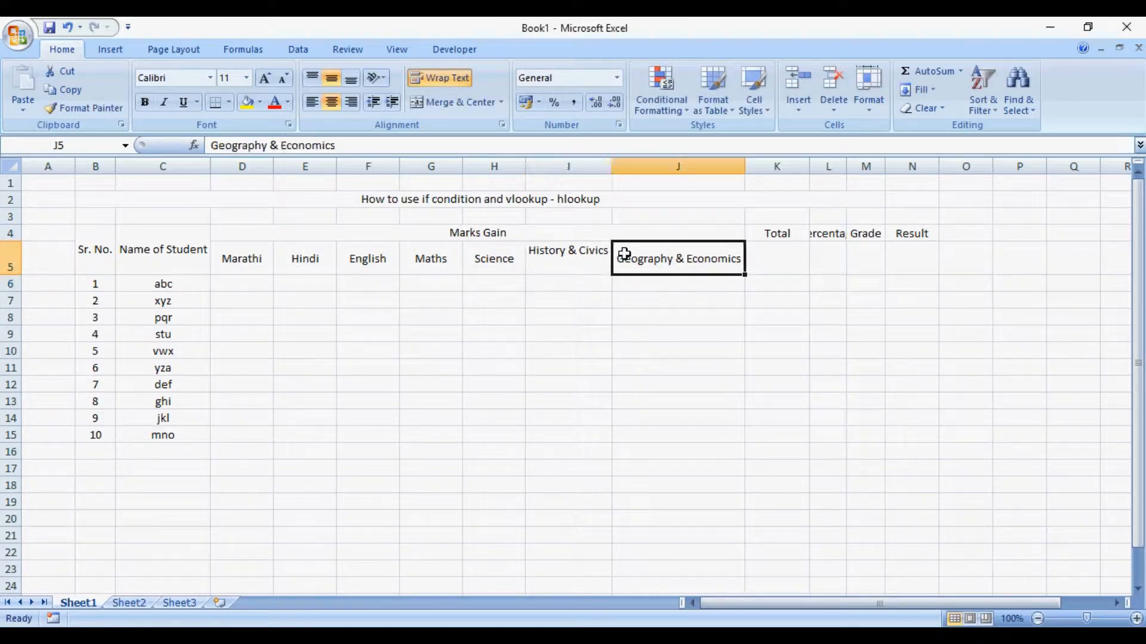
{"action": "double_click", "coordinate": [624, 254]}
{"action": "triple_click", "coordinate": [626, 255]}
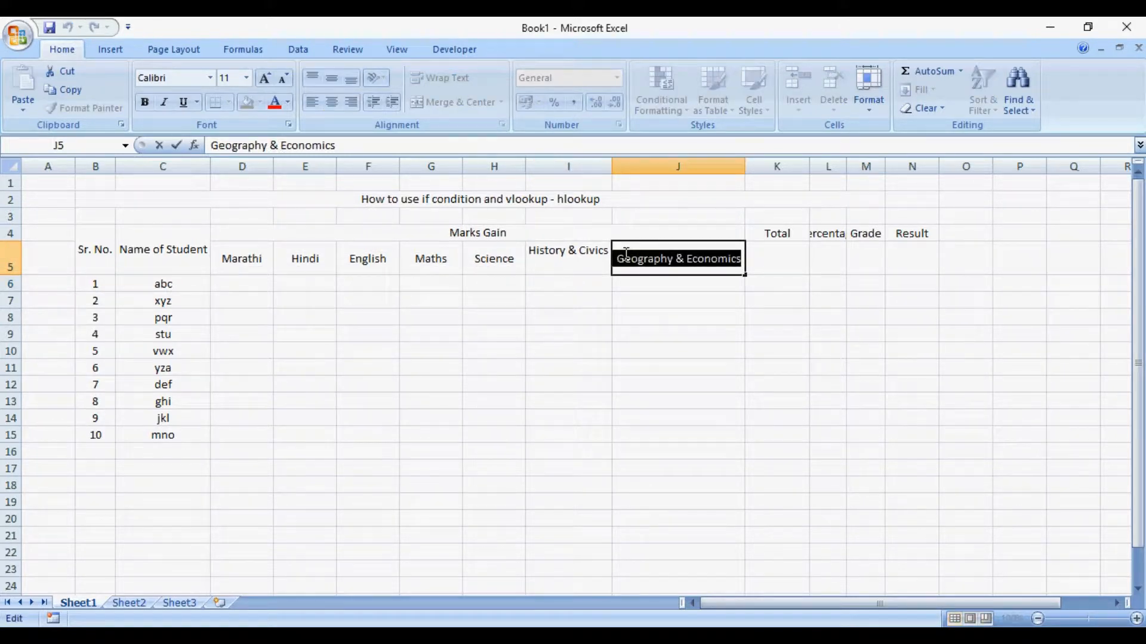
{"action": "key", "text": "ctrl+x"}
{"action": "key", "text": "Return"}
{"action": "key", "text": "Up"}
{"action": "key", "text": "Left"}
{"action": "key", "text": "F2"}
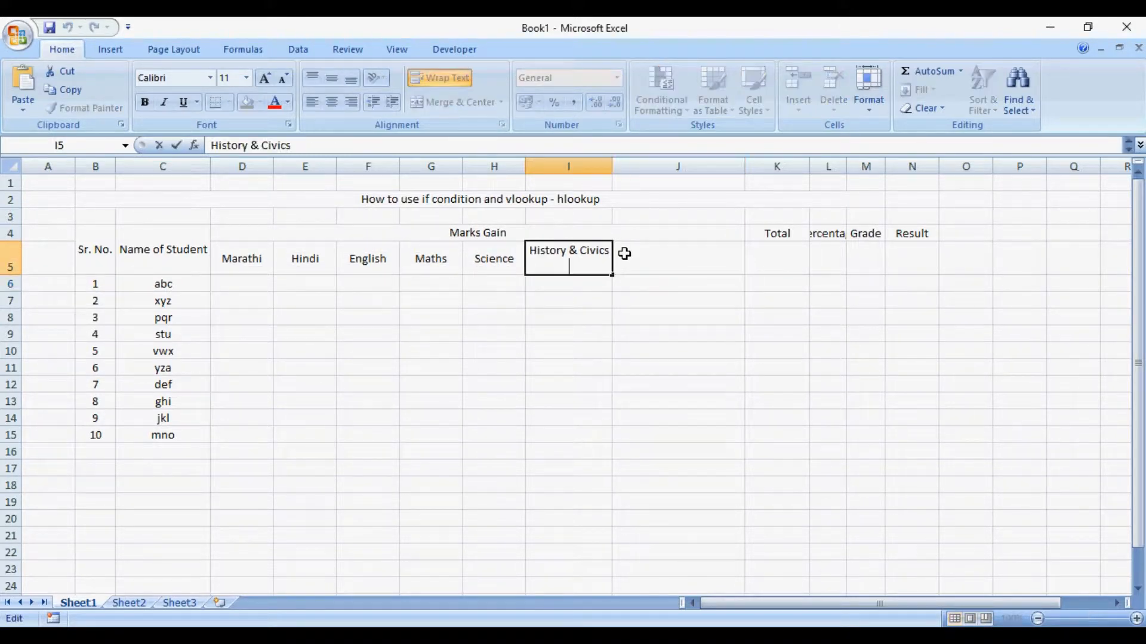
{"action": "key", "text": "ctrl+v"}
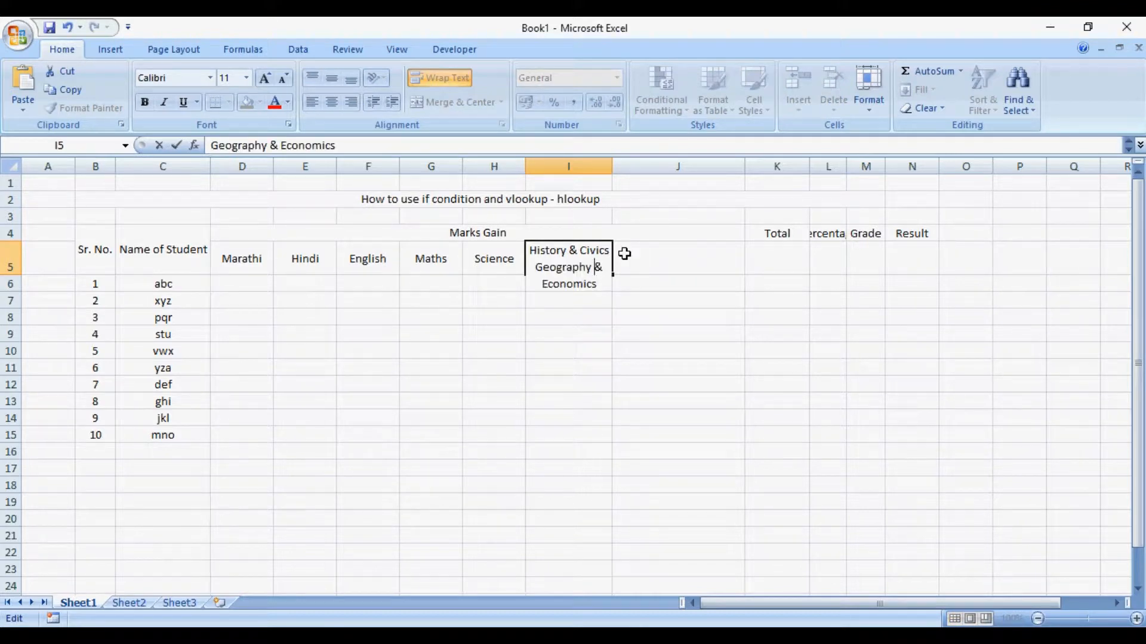
- Reword the combined header in I5 as History - Civics & on the first line and Geography - Economics on the second
{"action": "key", "text": "Up"}
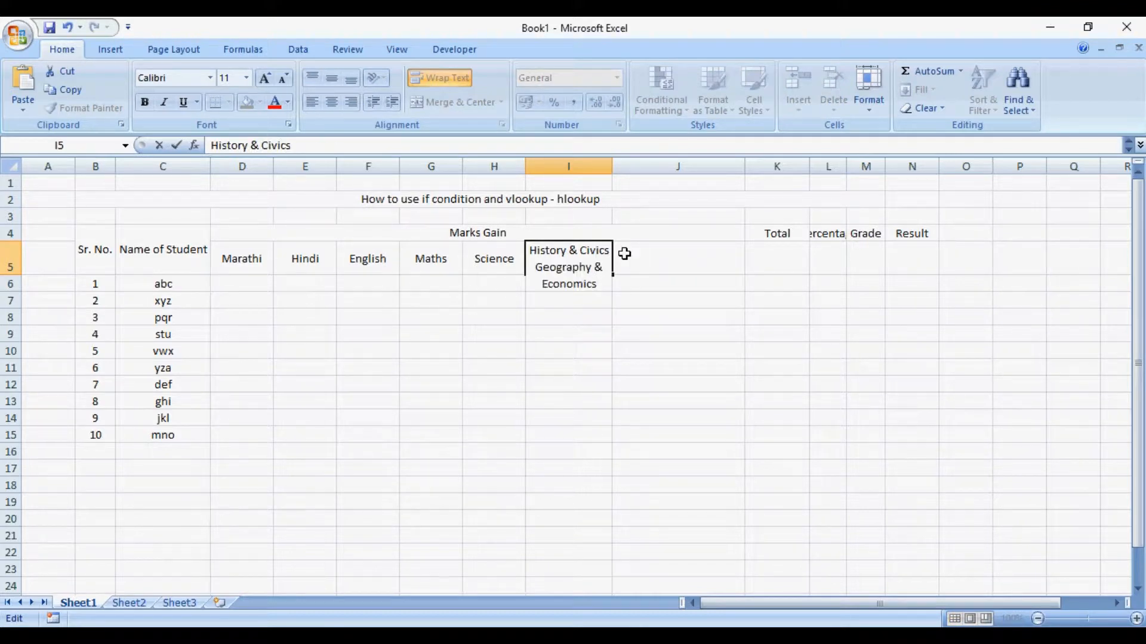
{"action": "key", "text": "BackSpace"}
{"action": "key", "text": "BackSpace"}
{"action": "type", "text": "- "}
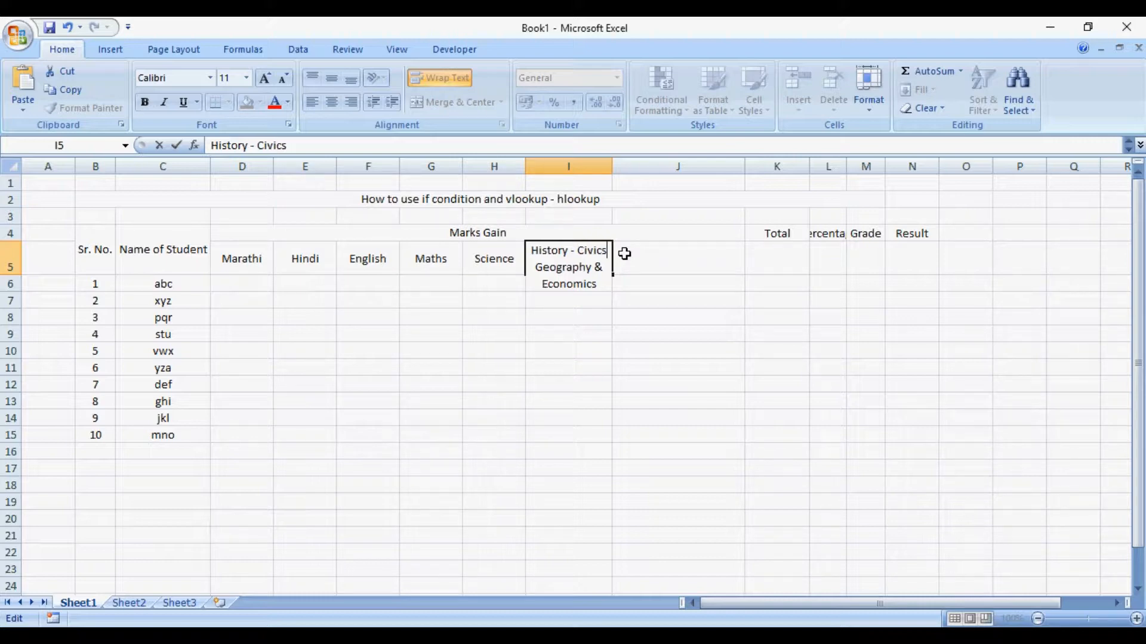
{"action": "type", "text": " &"}
{"action": "key", "text": "Down"}
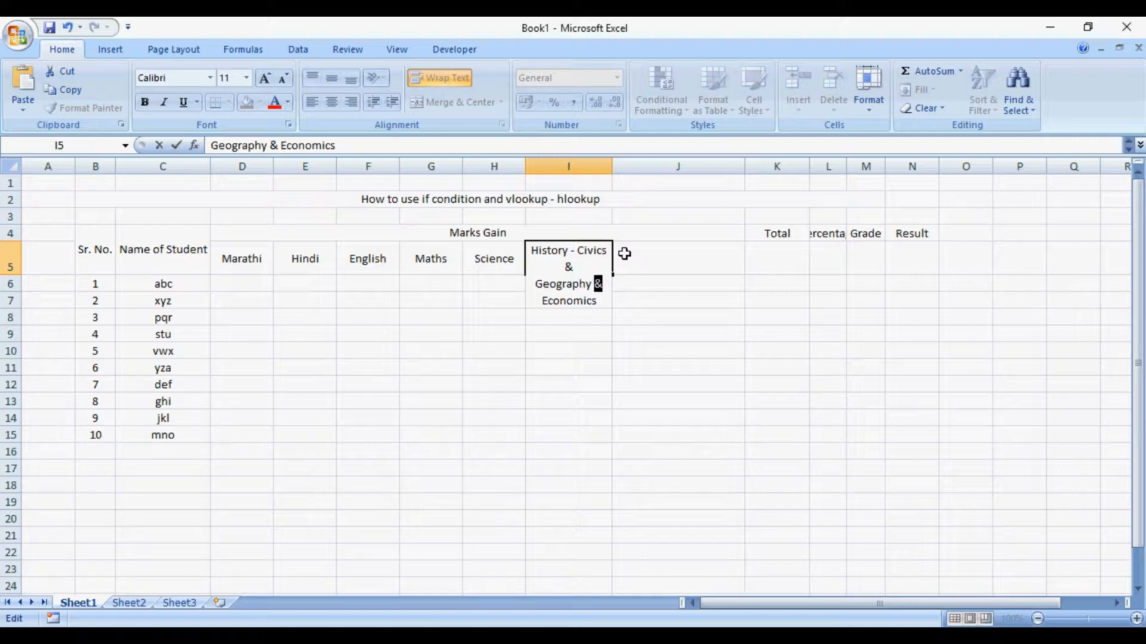
{"action": "type", "text": "-"}
{"action": "key", "text": "Return"}
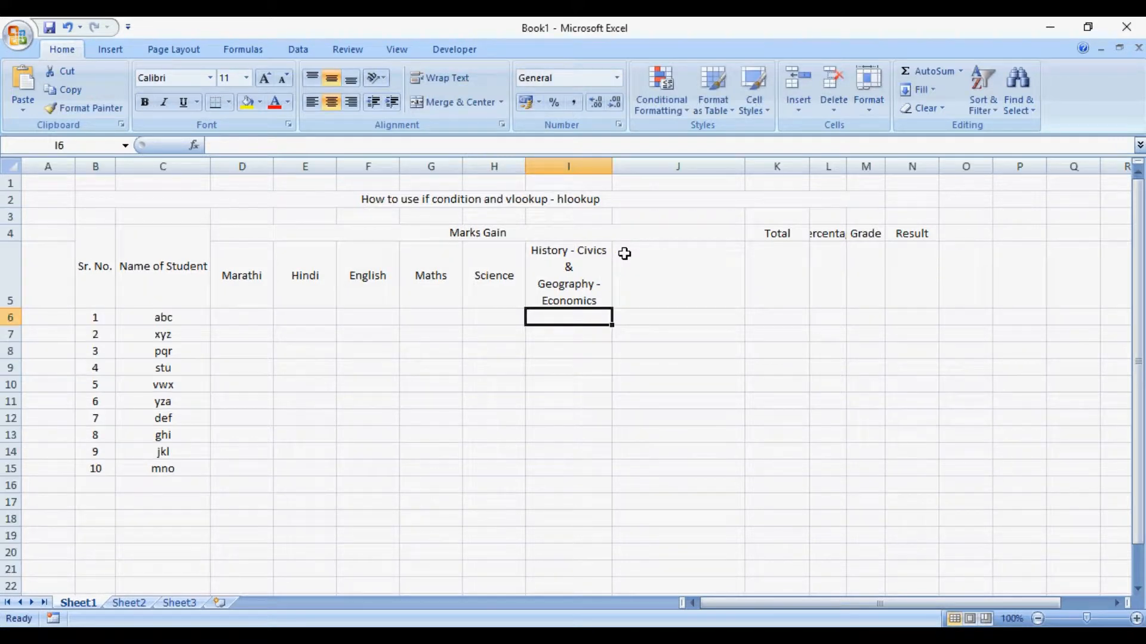
- Widen column I until each line of its combined header fits, and autofit the height of row 5
{"action": "key", "text": "Up"}
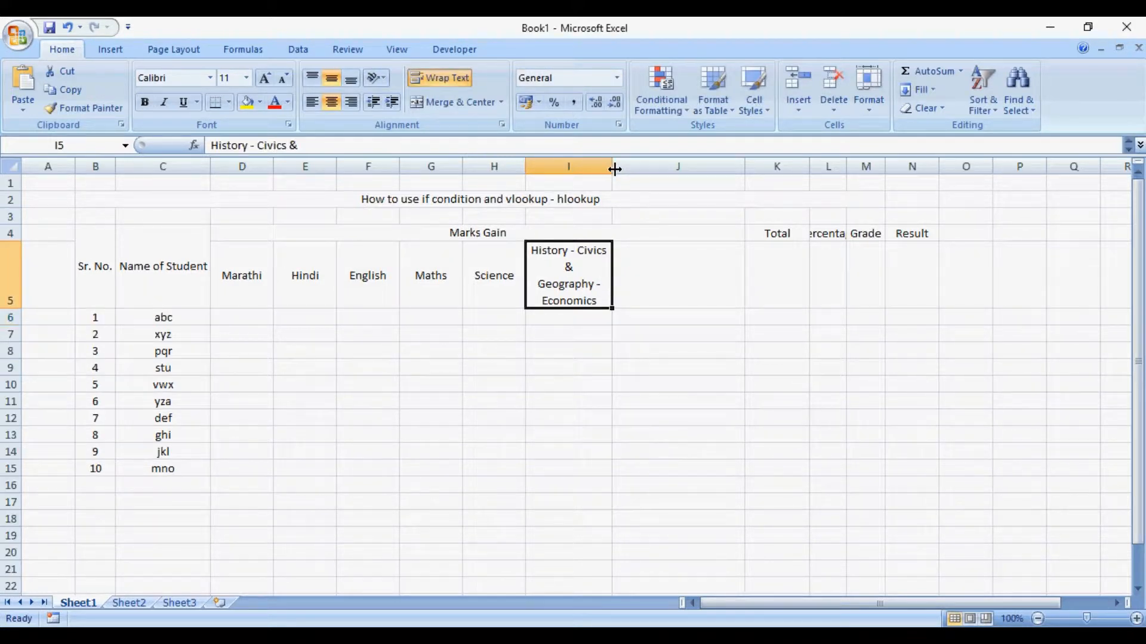
{"action": "left_click_drag", "start_coordinate": [614, 169], "coordinate": [666, 167]}
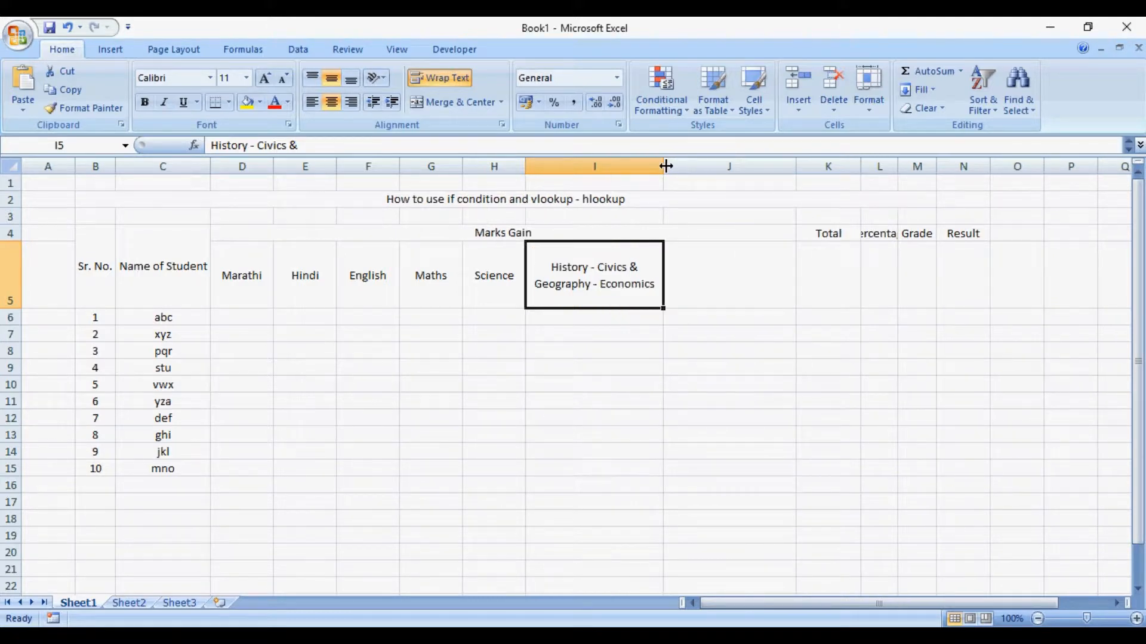
{"action": "double_click", "coordinate": [21, 310]}
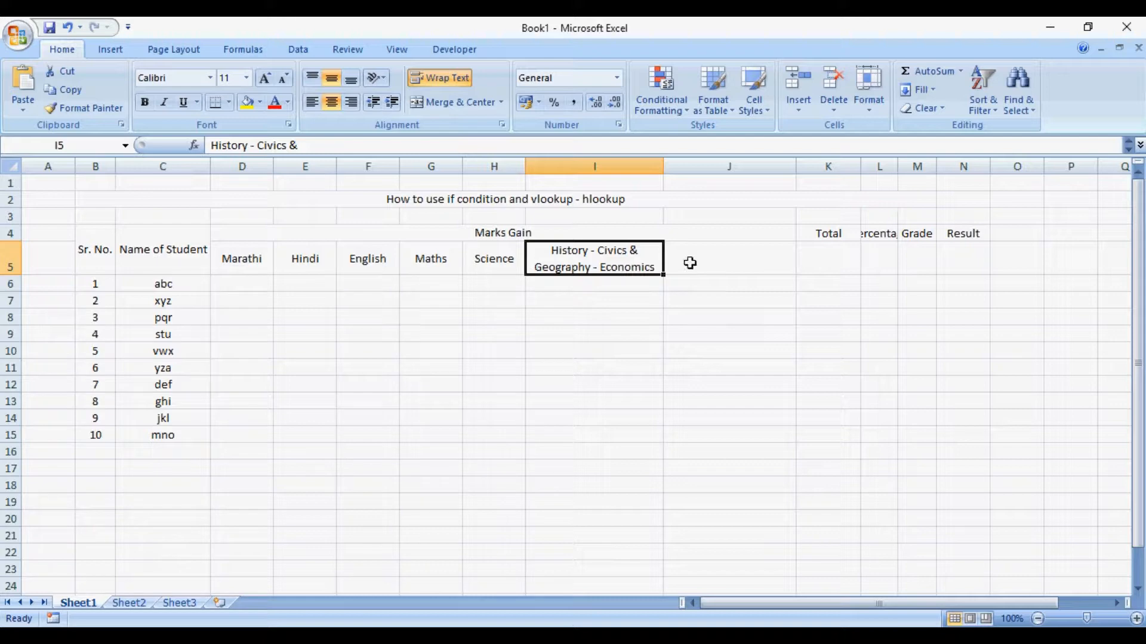
- Delete the empty column J before the Total column and autofit the width of the Percentage column
{"action": "left_click", "coordinate": [729, 167]}
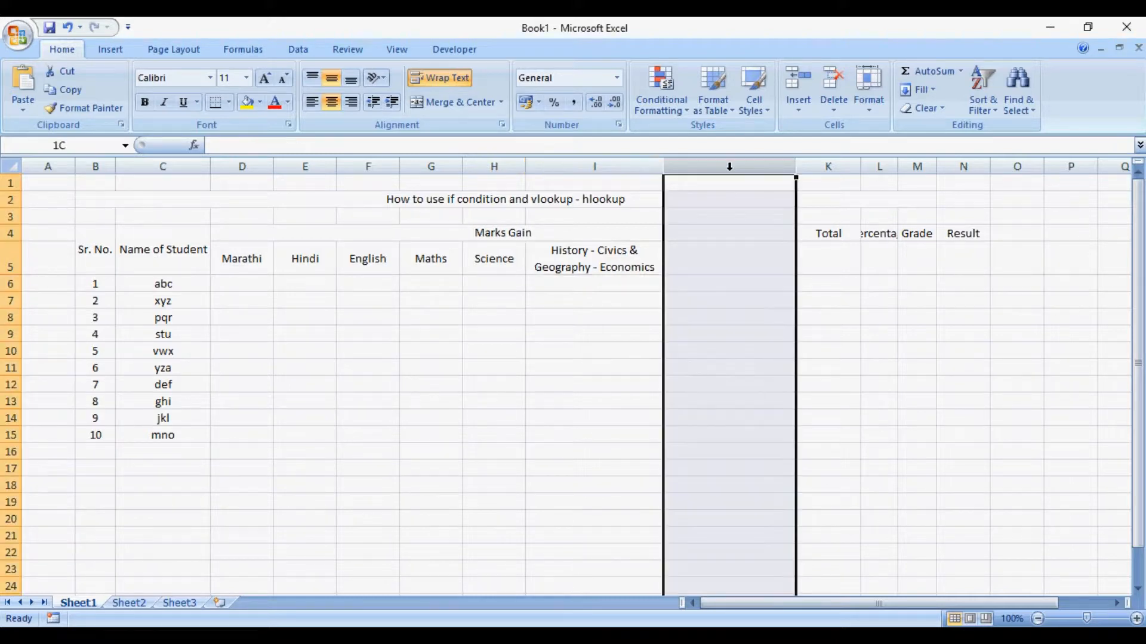
{"action": "key", "text": "ctrl+minus"}
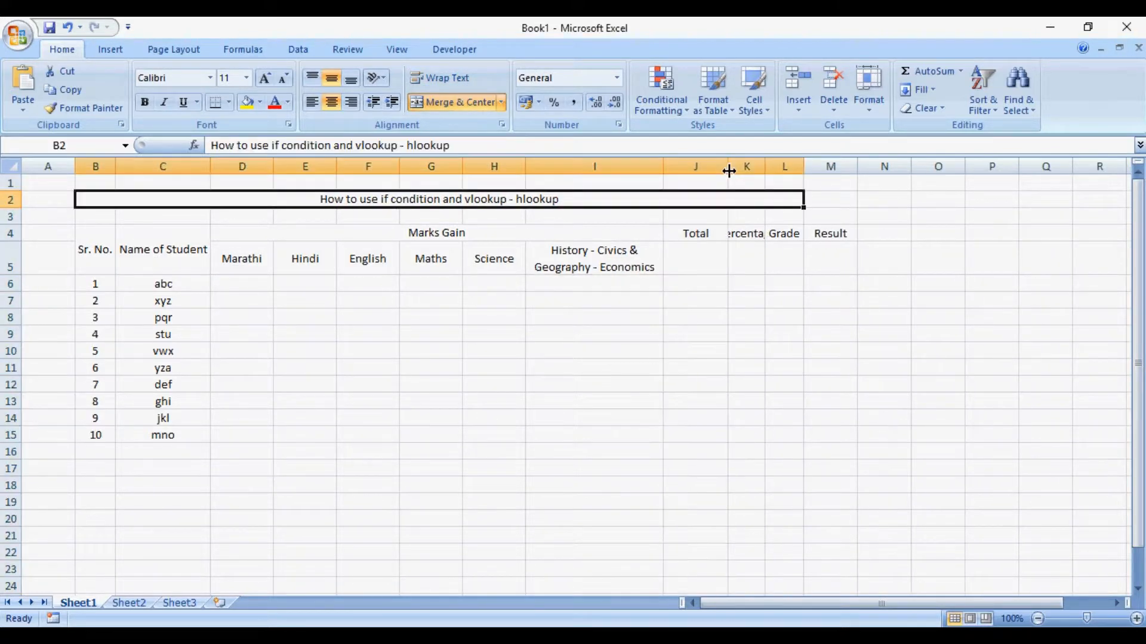
{"action": "double_click", "coordinate": [766, 169]}
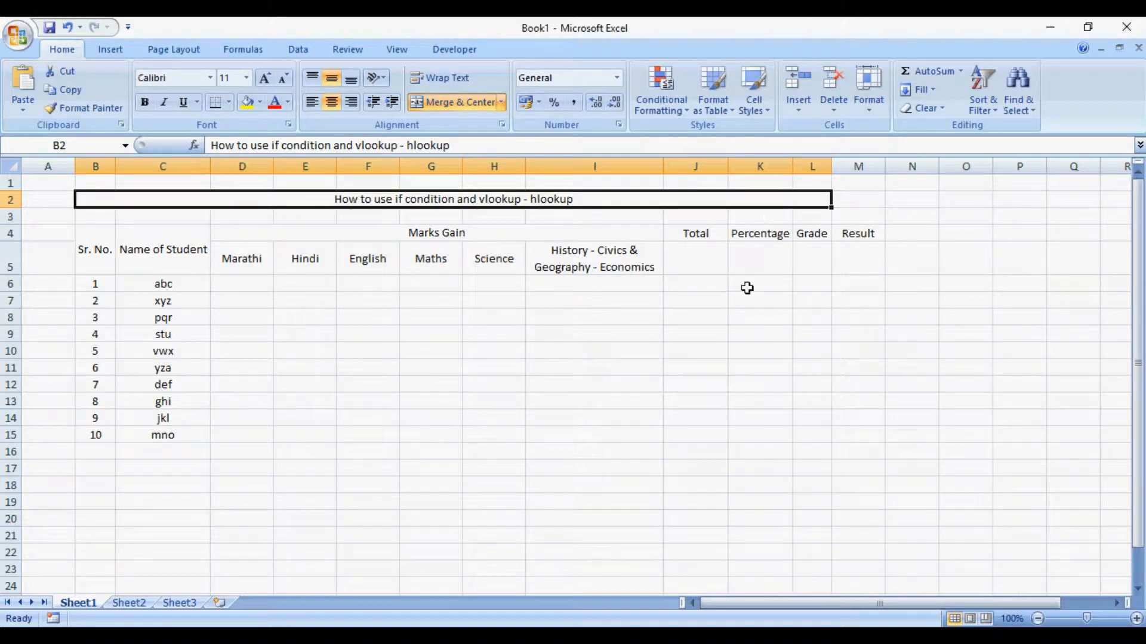
- Merge and center each of the Total, Percentage, Grade and Result headers across rows 4 and 5 of its own column
{"action": "left_click_drag", "start_coordinate": [760, 286], "coordinate": [719, 263]}
{"action": "left_click", "coordinate": [717, 240]}
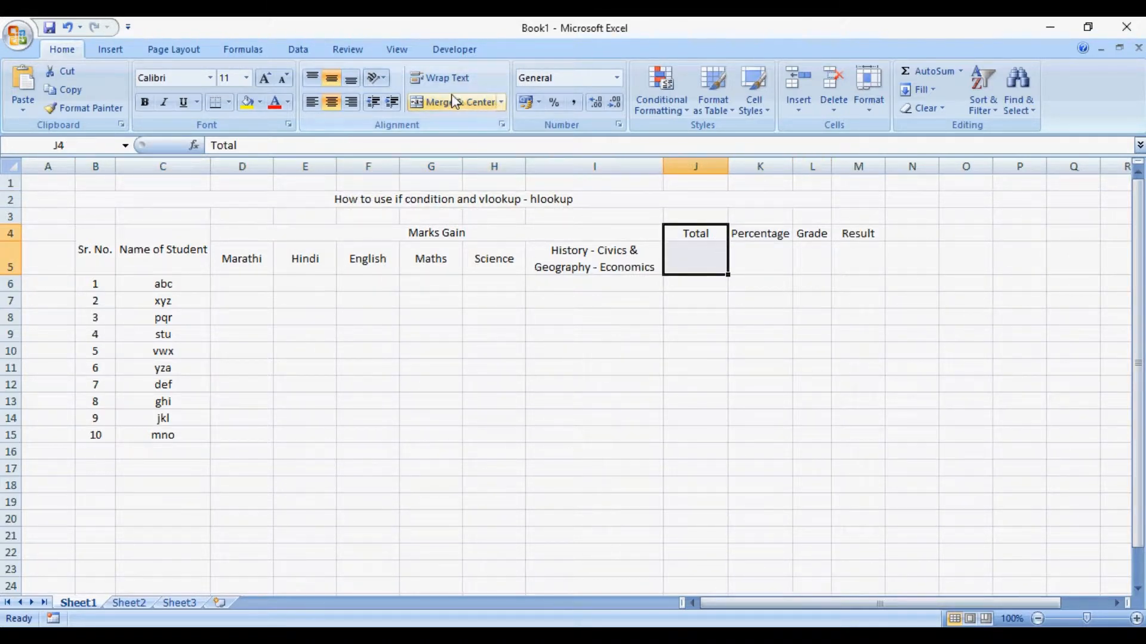
{"action": "left_click", "coordinate": [468, 97]}
{"action": "key", "text": "Right"}
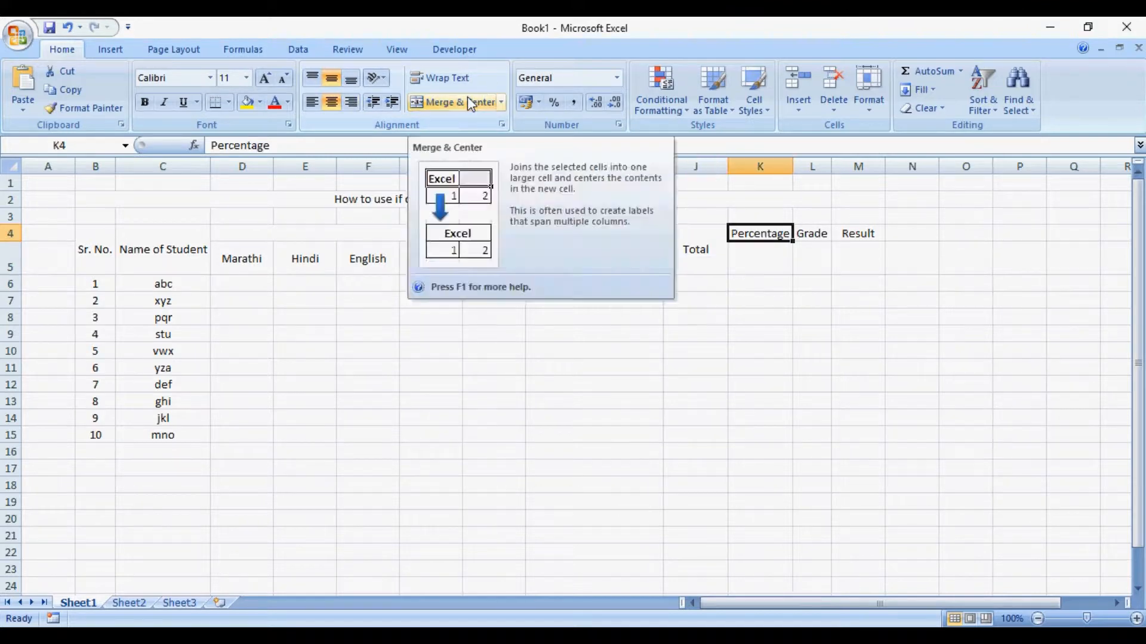
{"action": "key", "text": "shift+Down"}
{"action": "left_click", "coordinate": [460, 99]}
{"action": "key", "text": "Right"}
{"action": "key", "text": "shift+Down"}
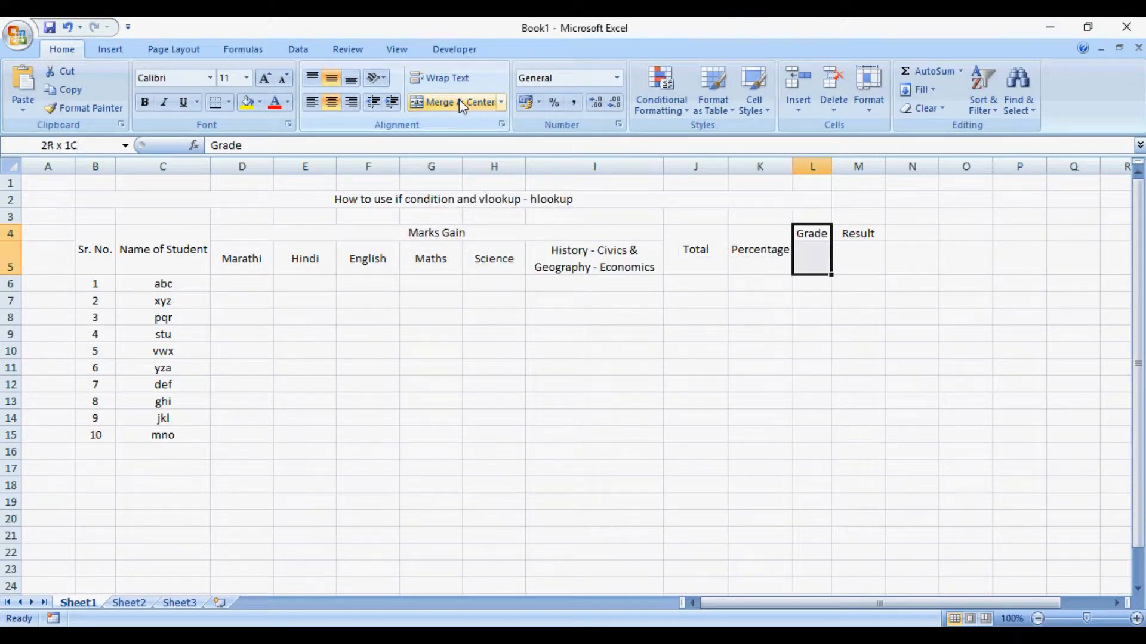
{"action": "left_click", "coordinate": [459, 99]}
{"action": "key", "text": "Right"}
{"action": "key", "text": "shift+Down"}
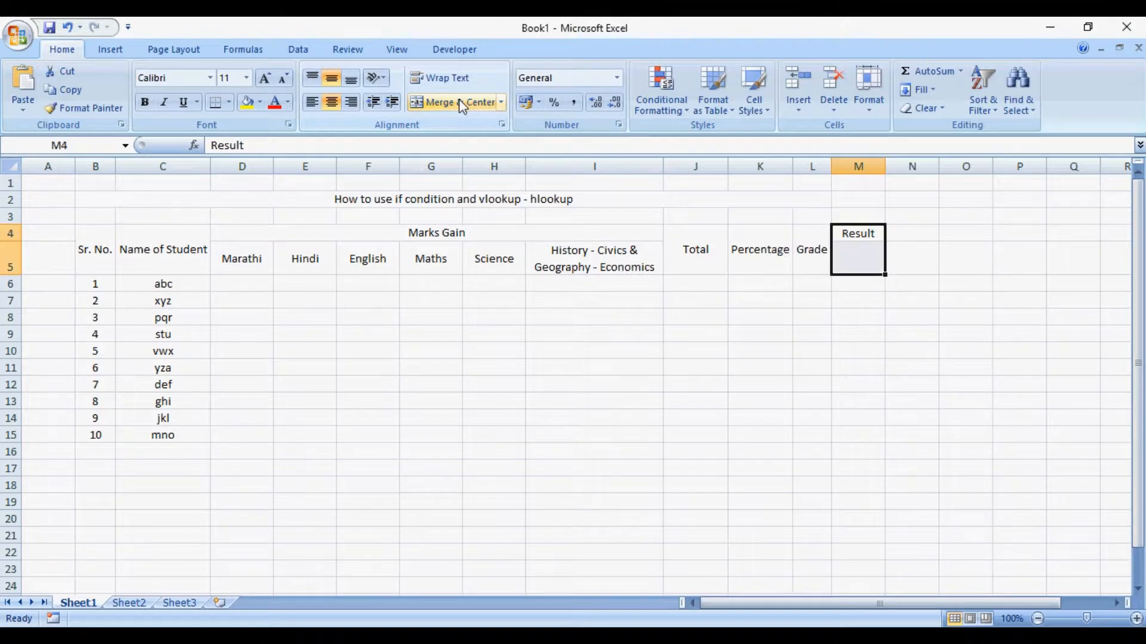
{"action": "left_click", "coordinate": [460, 99]}
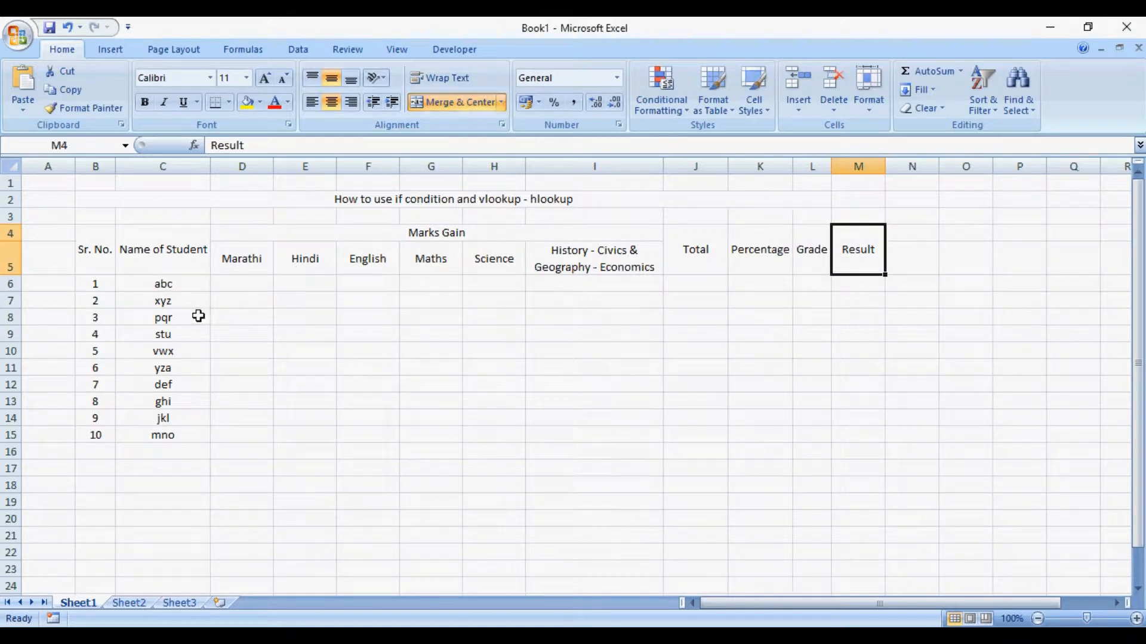
- Enter the label Result of School in C16 below the last student and make it bold
{"action": "left_click", "coordinate": [241, 446]}
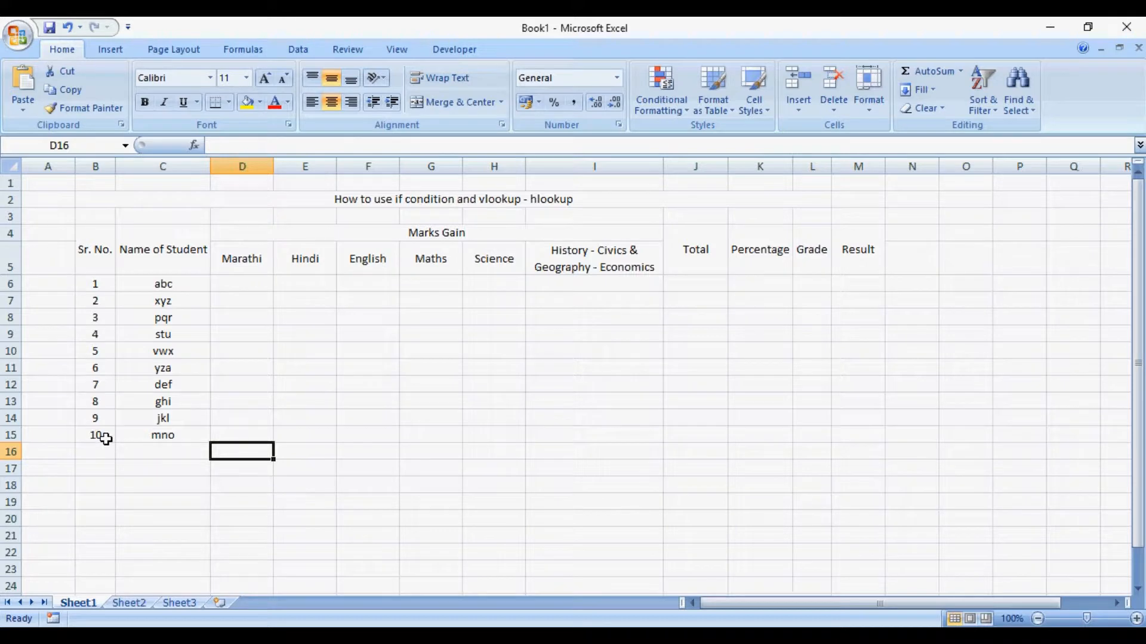
{"action": "left_click", "coordinate": [132, 454]}
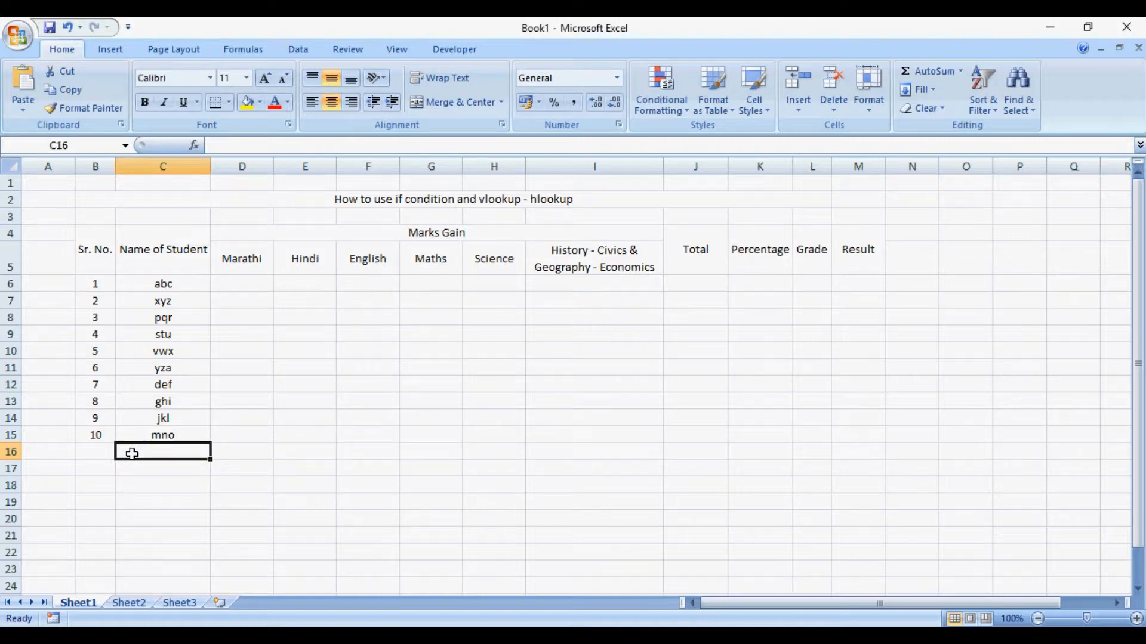
{"action": "type", "text": "Result of"}
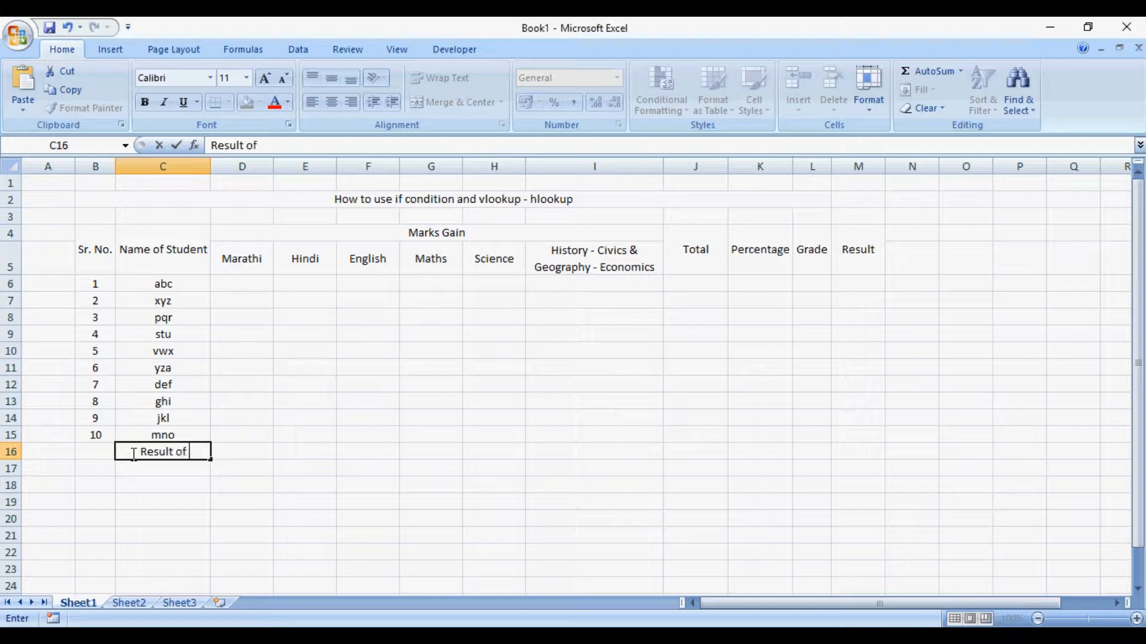
{"action": "type", "text": " School"}
{"action": "key", "text": "Return"}
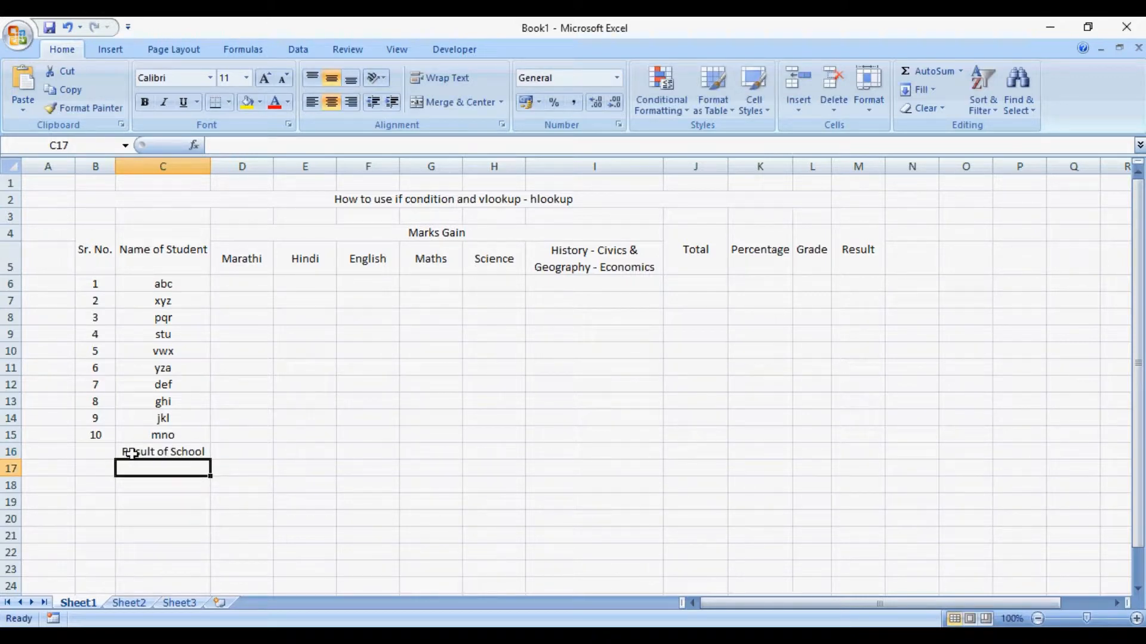
{"action": "left_click", "coordinate": [132, 454]}
{"action": "key", "text": "ctrl+b"}
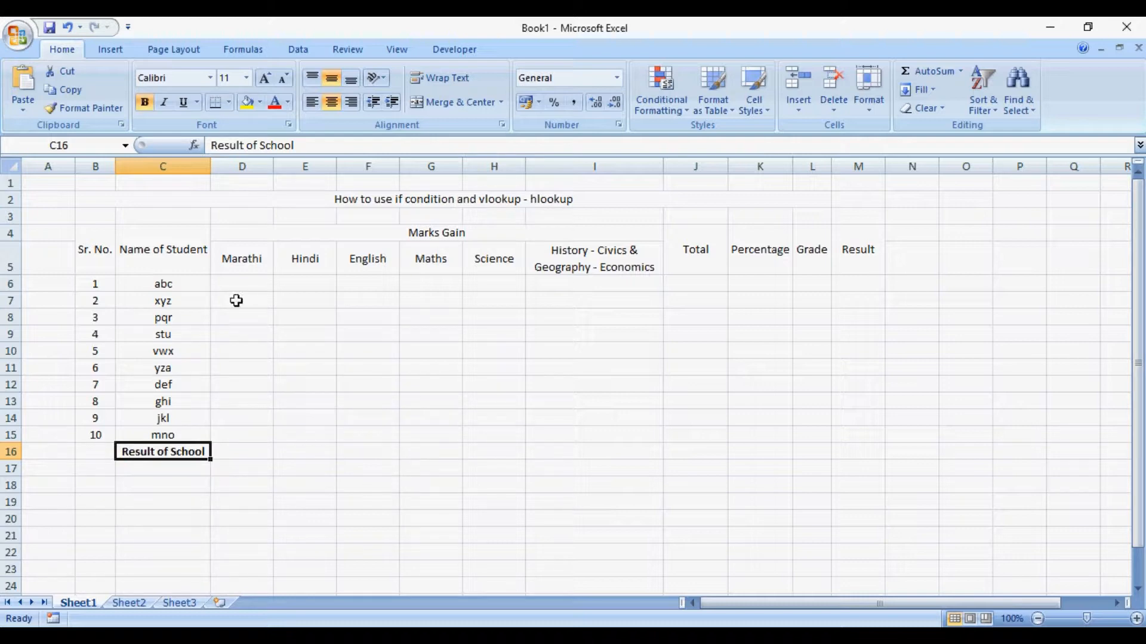
- Apply All Borders to the marks table range B4:M15
{"action": "left_click", "coordinate": [102, 245]}
{"action": "key", "text": "shift+Down"}
{"action": "key", "text": "shift+Down"}
{"action": "key", "text": "shift+Down"}
{"action": "key", "text": "shift+Down"}
{"action": "key", "text": "shift+Down"}
{"action": "key", "text": "shift+Down"}
{"action": "key", "text": "shift+Down"}
{"action": "key", "text": "shift+Down"}
{"action": "key", "text": "shift+Down"}
{"action": "key", "text": "shift+Down"}
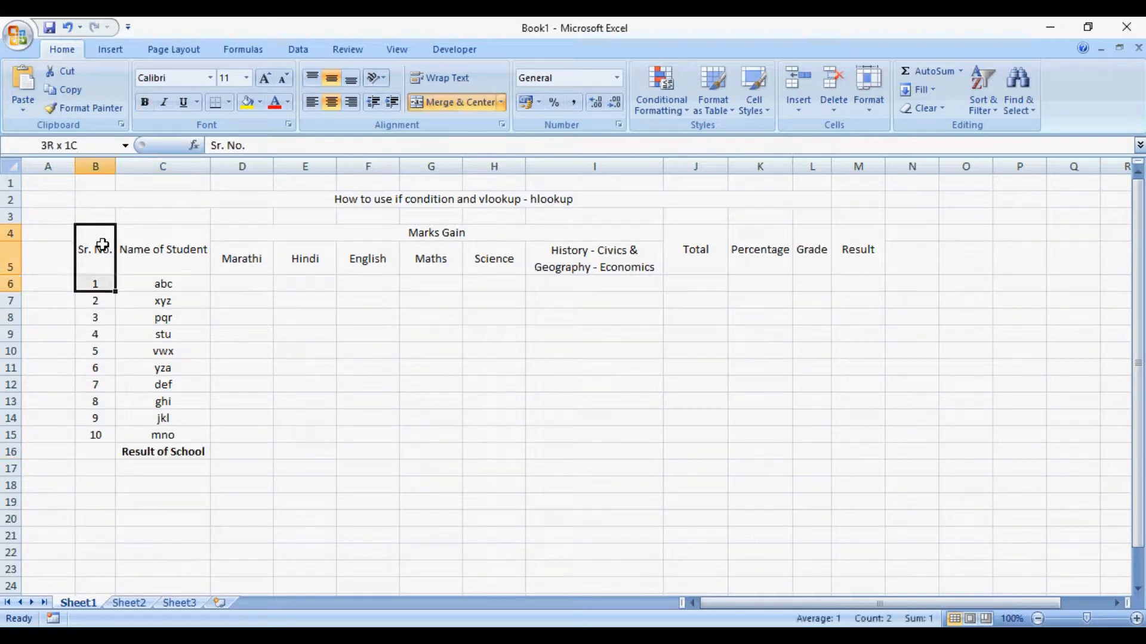
{"action": "key", "text": "shift+Right"}
{"action": "key", "text": "shift+Right"}
{"action": "key", "text": "shift+Right"}
{"action": "key", "text": "shift+Right"}
{"action": "key", "text": "shift+Right"}
{"action": "key", "text": "shift+Right"}
{"action": "key", "text": "shift+Right"}
{"action": "key", "text": "shift+Right"}
{"action": "key", "text": "shift+Right"}
{"action": "key", "text": "shift+Right"}
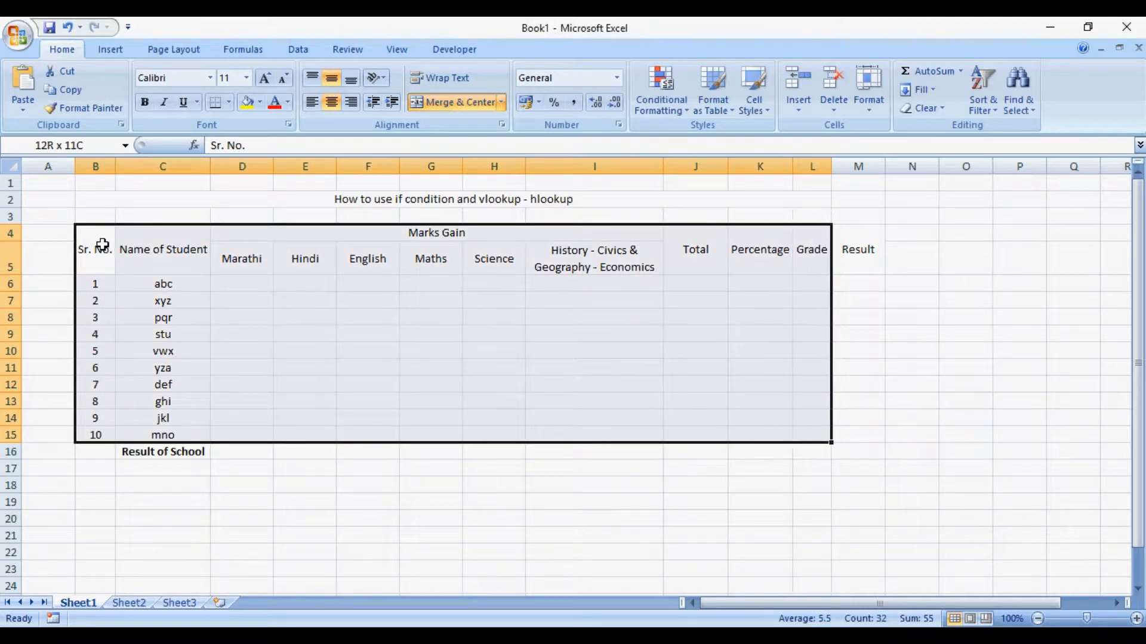
{"action": "key", "text": "shift+Right"}
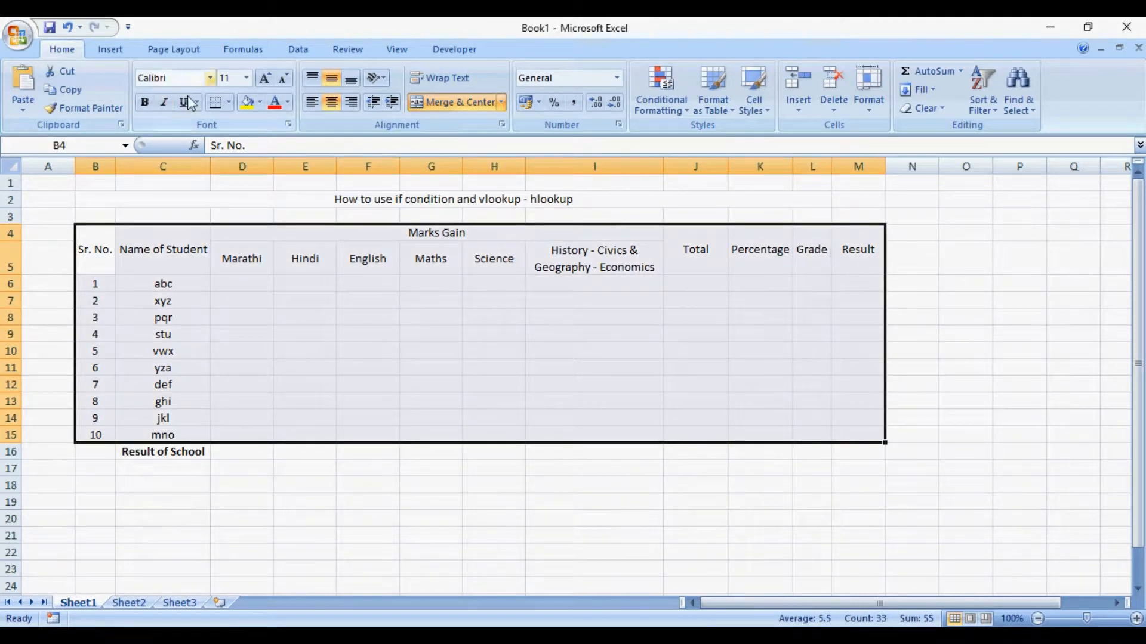
{"action": "left_click", "coordinate": [230, 103]}
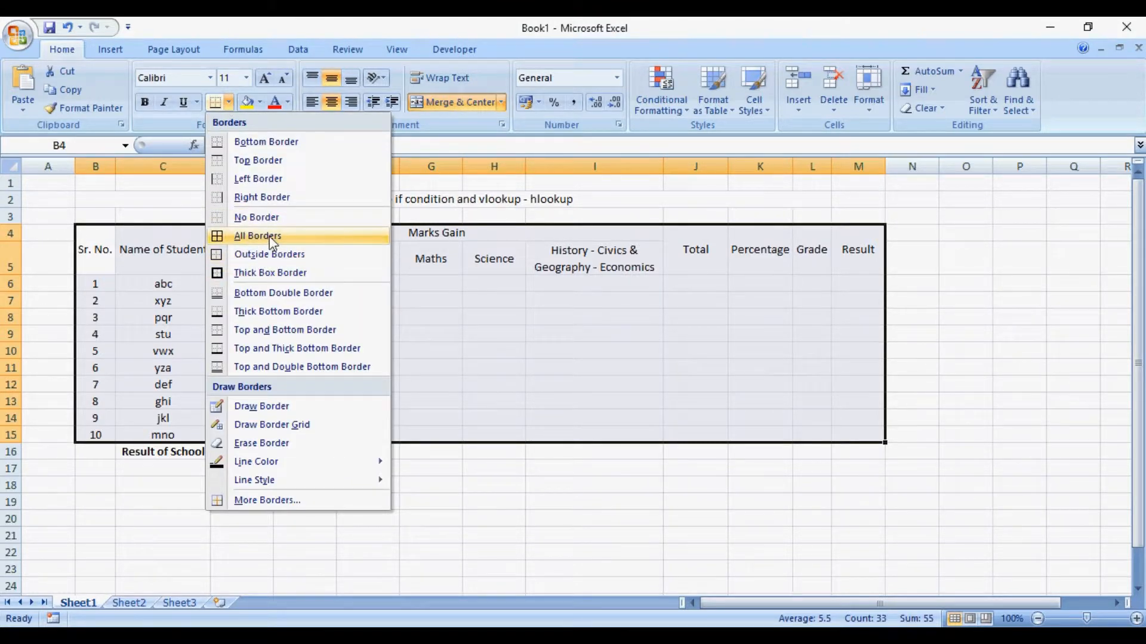
{"action": "left_click", "coordinate": [268, 237]}
- Put a Thick Box Border around the marks table range B4:M15
{"action": "left_click", "coordinate": [230, 102]}
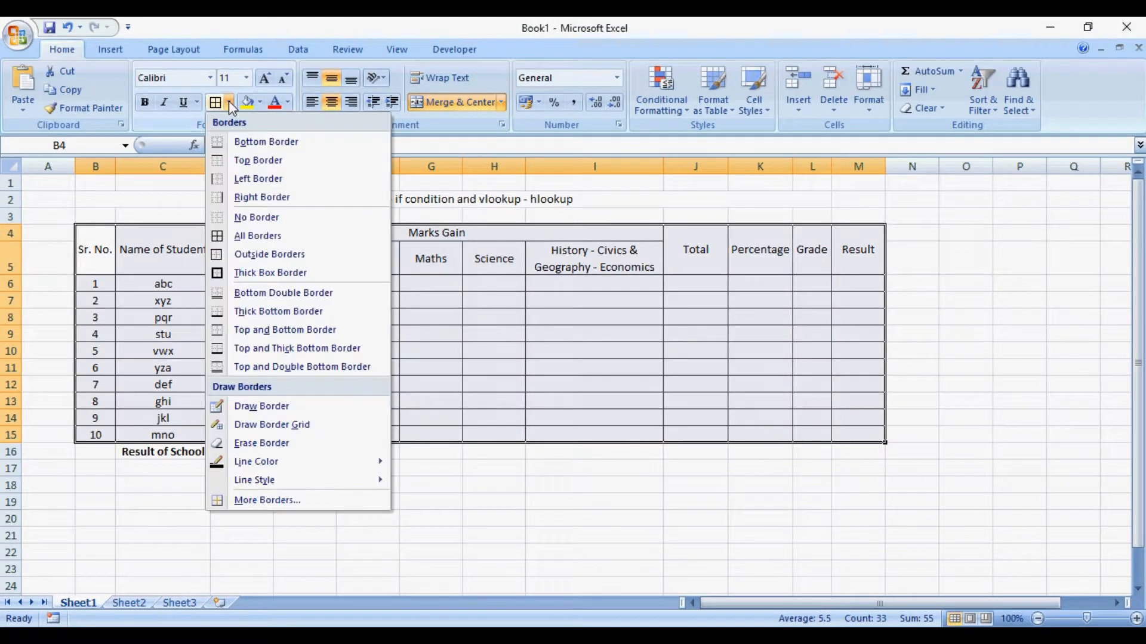
{"action": "left_click", "coordinate": [241, 257]}
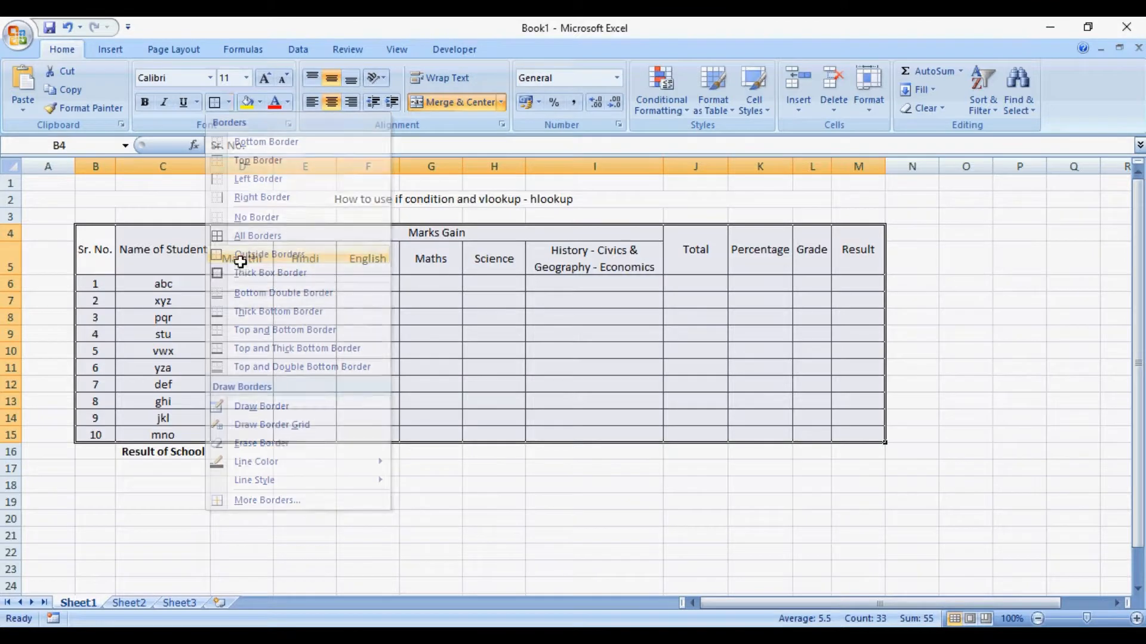
{"action": "left_click", "coordinate": [229, 104]}
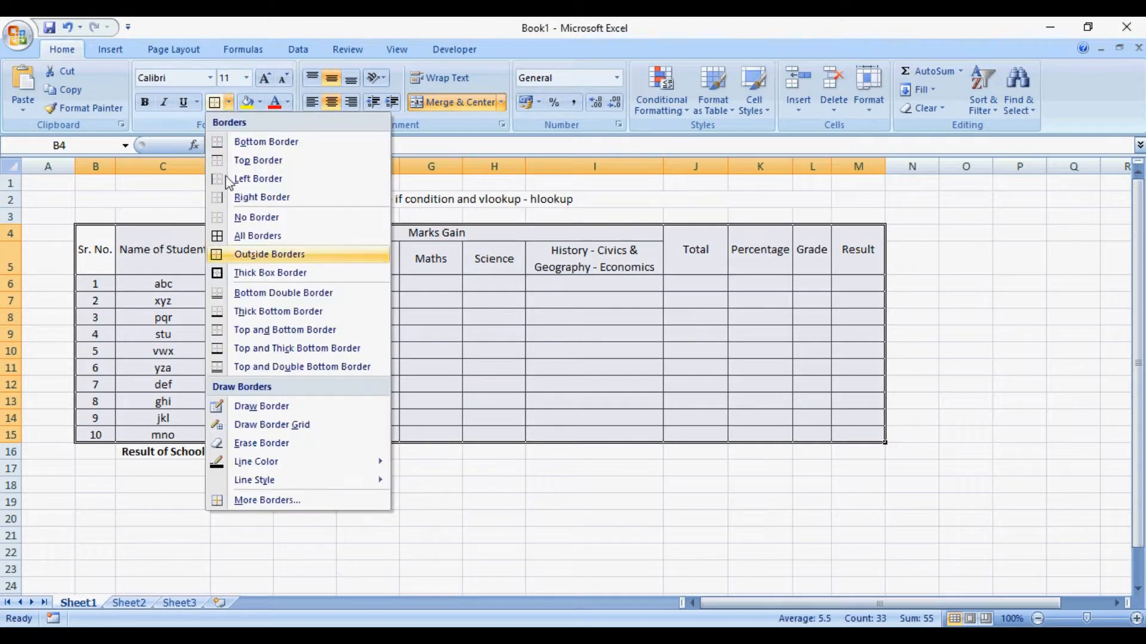
{"action": "left_click", "coordinate": [232, 272]}
- Apply All Borders and a Thick Box Border to the Result of School row, C16:M16
{"action": "left_click", "coordinate": [185, 454]}
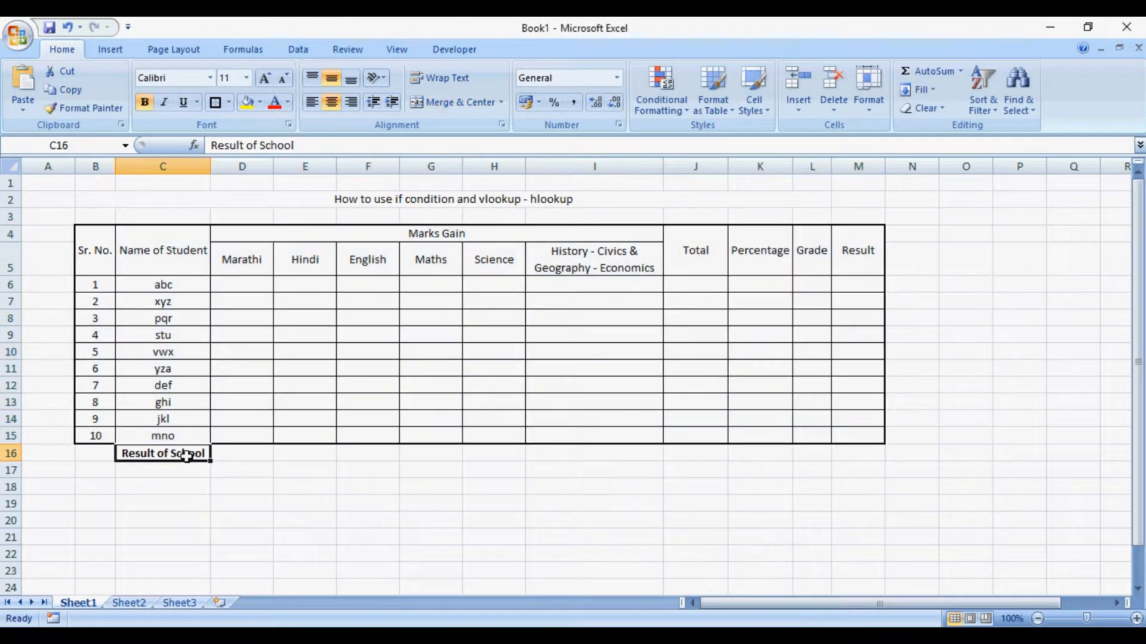
{"action": "key", "text": "shift+Right"}
{"action": "key", "text": "shift+Right"}
{"action": "key", "text": "shift+Right"}
{"action": "key", "text": "shift+Right"}
{"action": "key", "text": "shift+Right"}
{"action": "key", "text": "shift+Right"}
{"action": "key", "text": "shift+Right"}
{"action": "key", "text": "shift+Right"}
{"action": "key", "text": "shift+Right"}
{"action": "key", "text": "shift+Right"}
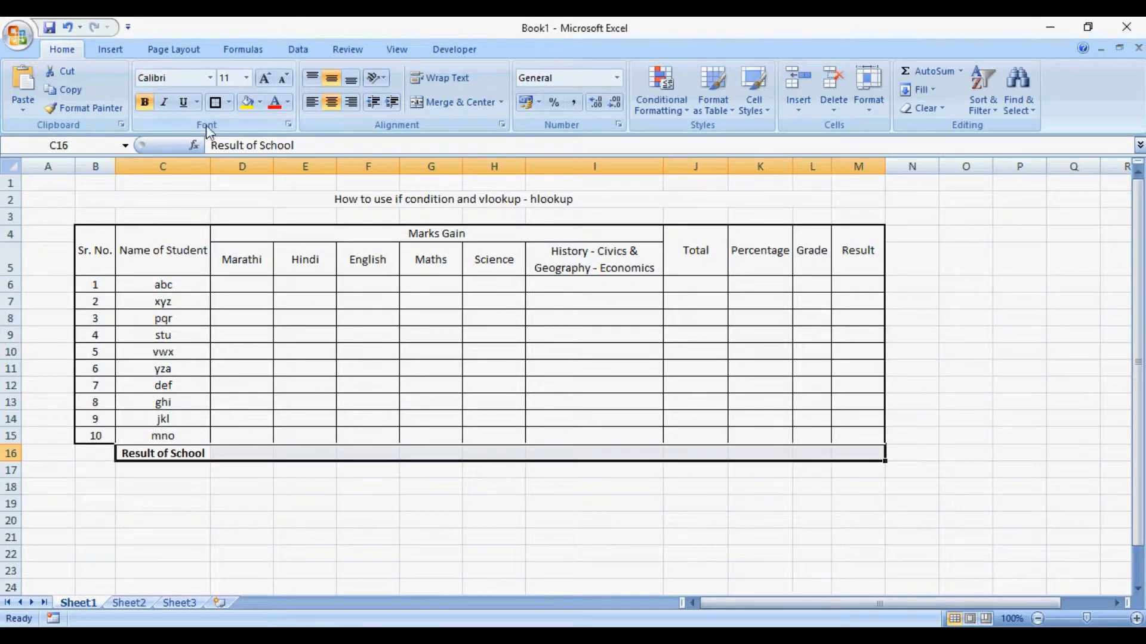
{"action": "left_click", "coordinate": [229, 103]}
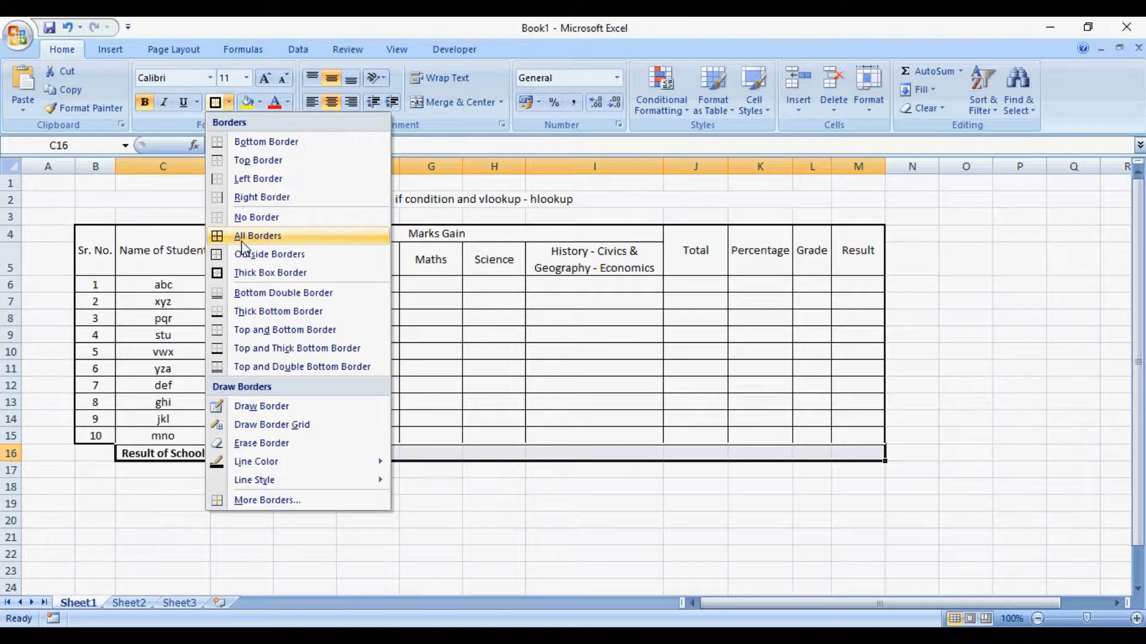
{"action": "left_click", "coordinate": [242, 239]}
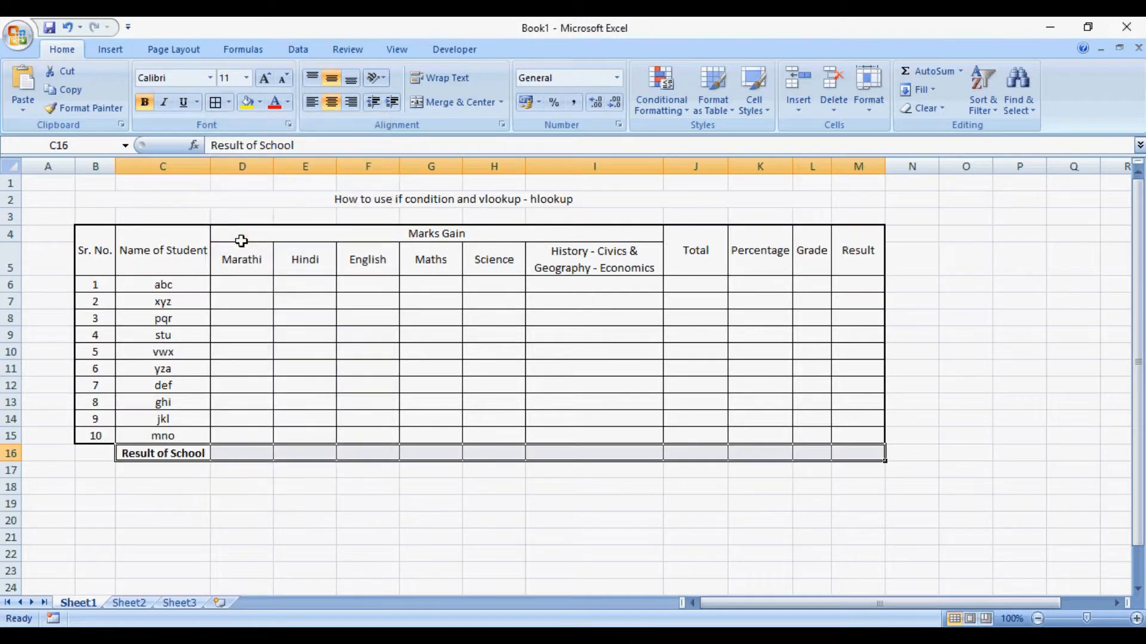
{"action": "left_click", "coordinate": [228, 102]}
{"action": "left_click", "coordinate": [237, 272]}
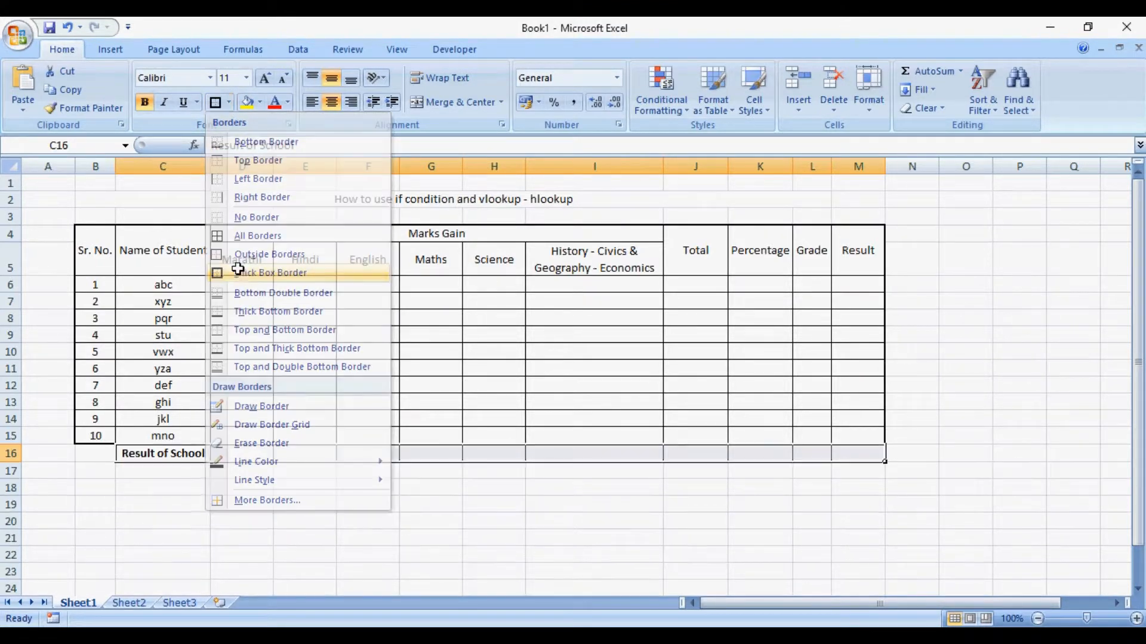
{"action": "left_click", "coordinate": [327, 490]}
- Put a Thick Box Border around the table's header rows, B4:M5
{"action": "left_click", "coordinate": [103, 253]}
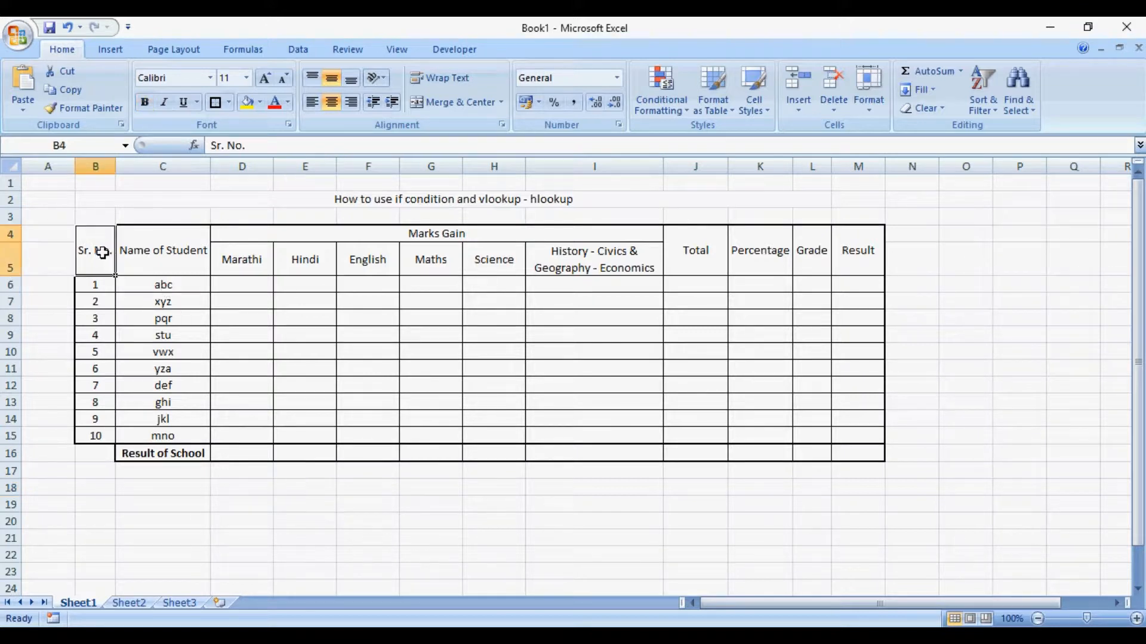
{"action": "key", "text": "shift+Right"}
{"action": "key", "text": "shift+Right"}
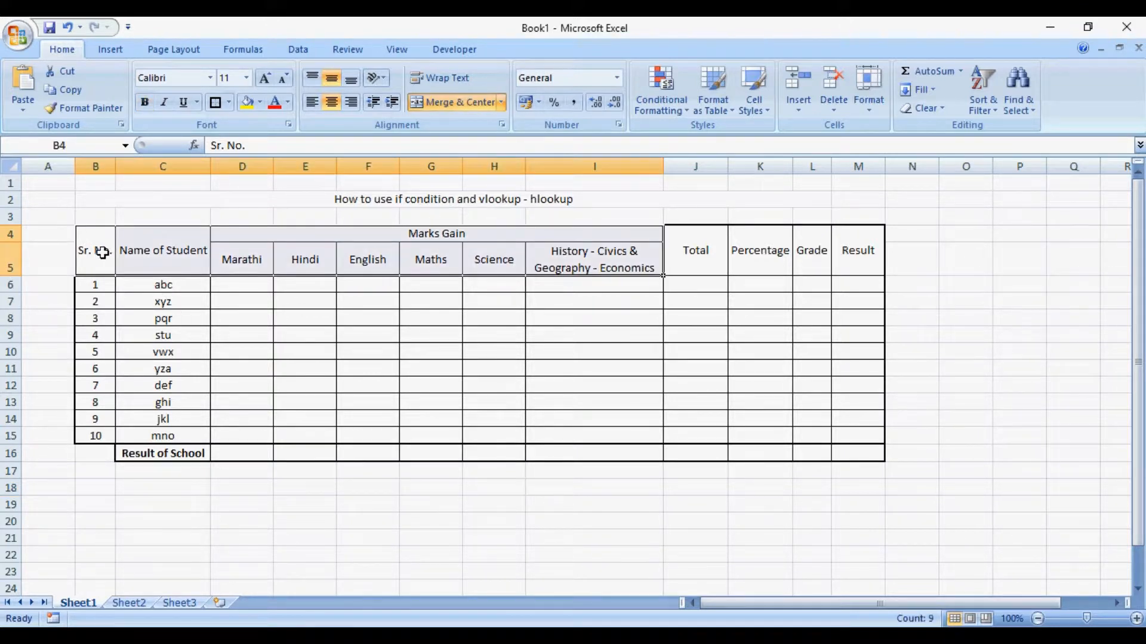
{"action": "key", "text": "shift+Right"}
{"action": "key", "text": "shift+Right"}
{"action": "key", "text": "shift+Right"}
{"action": "key", "text": "shift+Right"}
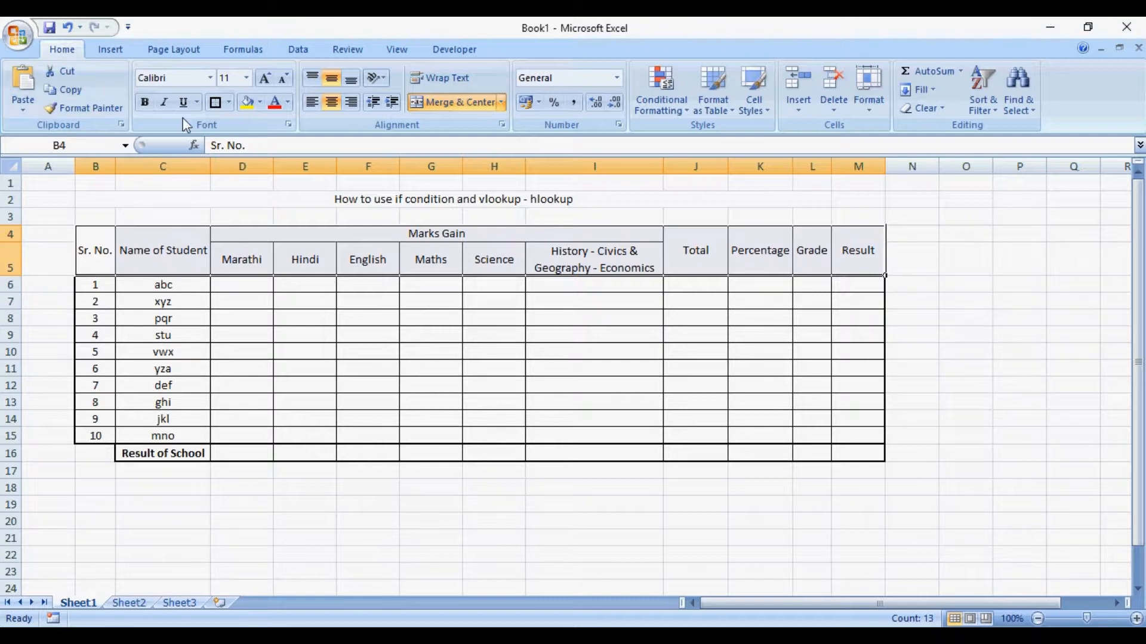
{"action": "left_click", "coordinate": [215, 103]}
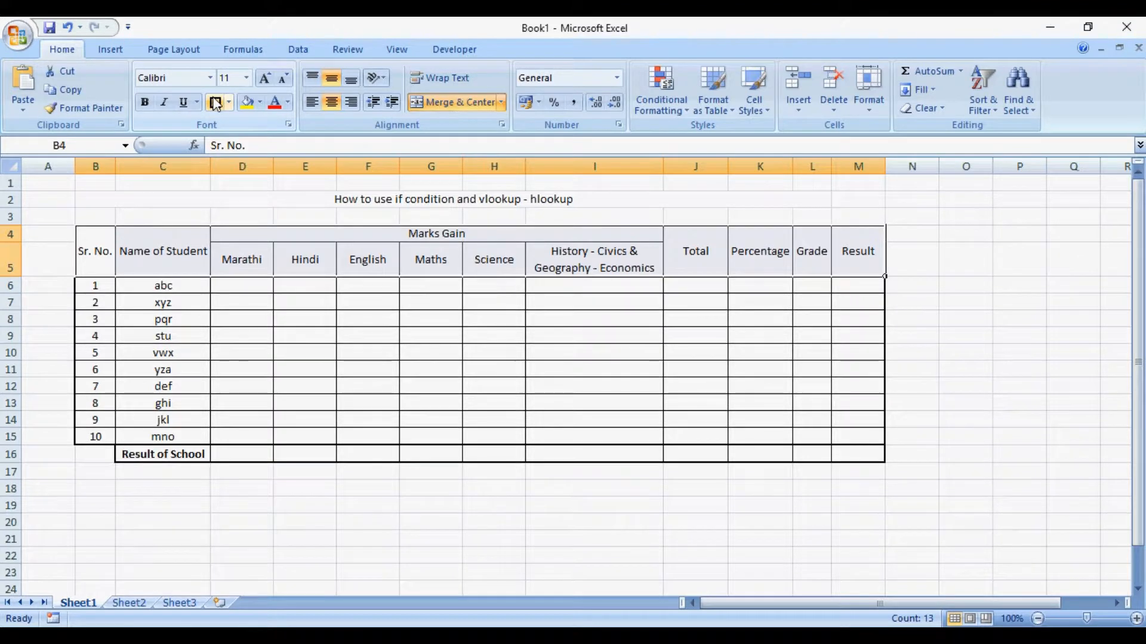
{"action": "left_click", "coordinate": [307, 385]}
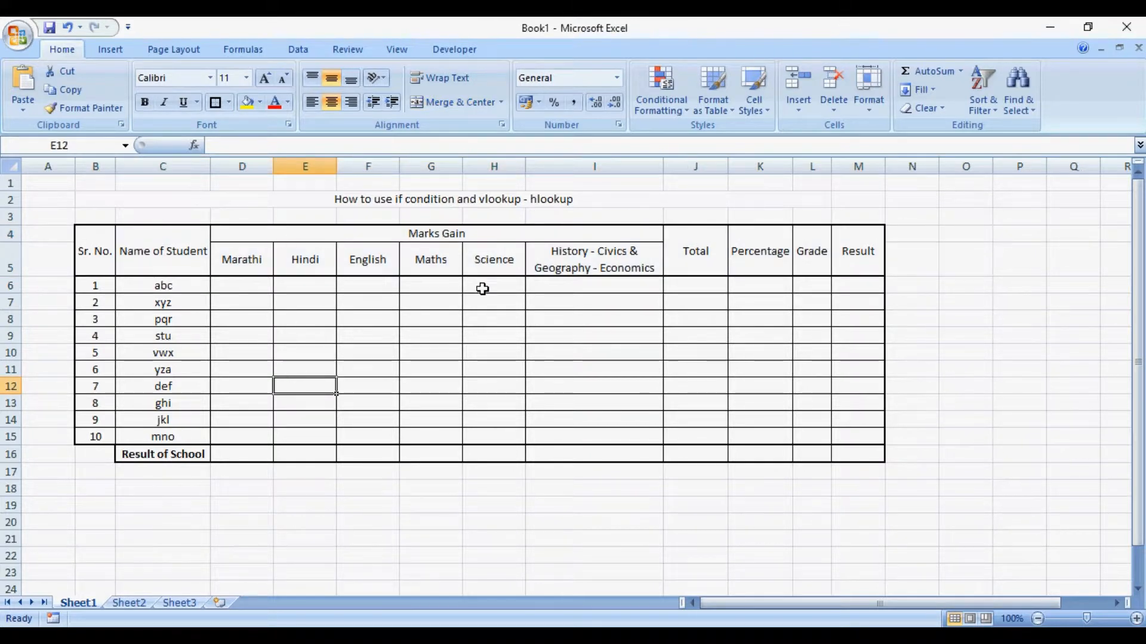
- Put a Thick Box Border around the Result of School label cell C16
{"action": "left_click", "coordinate": [184, 452]}
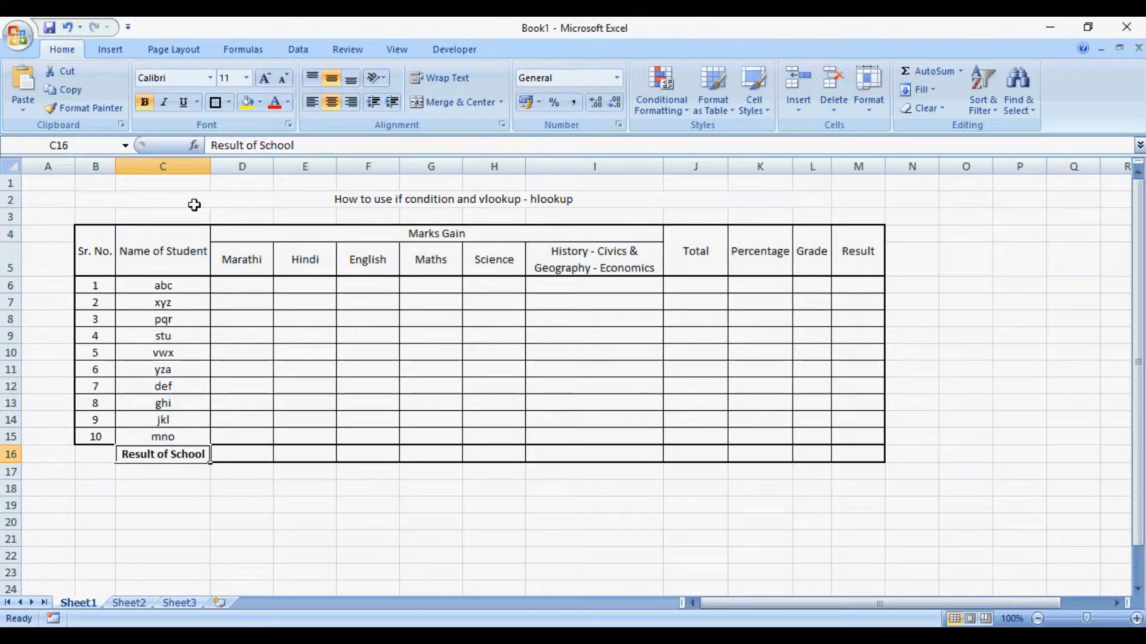
{"action": "left_click", "coordinate": [213, 102]}
{"action": "left_click", "coordinate": [364, 586]}
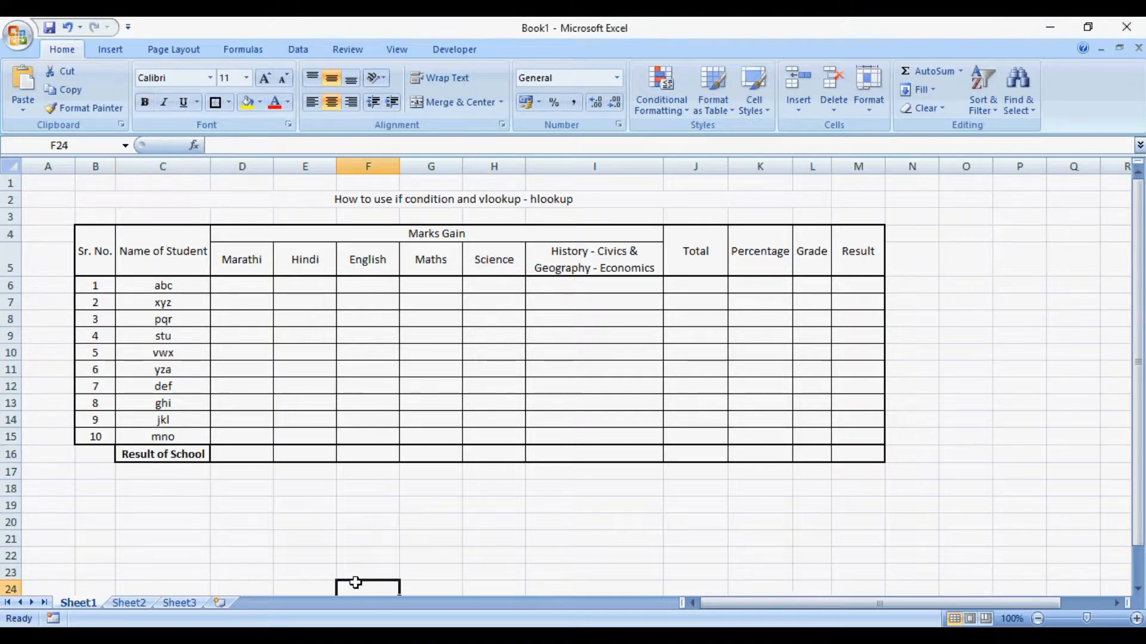
- Make all the table headers in B4:M5 bold
{"action": "left_click", "coordinate": [111, 250]}
{"action": "key", "text": "shift+Right"}
{"action": "key", "text": "shift+Right"}
{"action": "key", "text": "shift+Right"}
{"action": "key", "text": "shift+Right"}
{"action": "key", "text": "shift+Right"}
{"action": "key", "text": "shift+Right"}
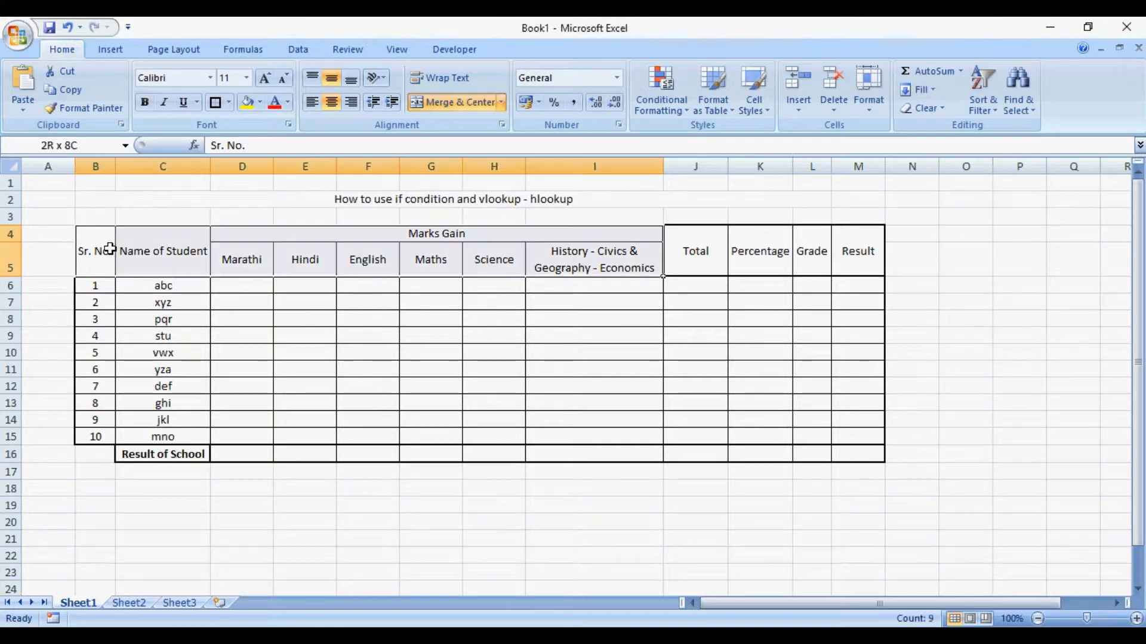
{"action": "key", "text": "ctrl+b"}
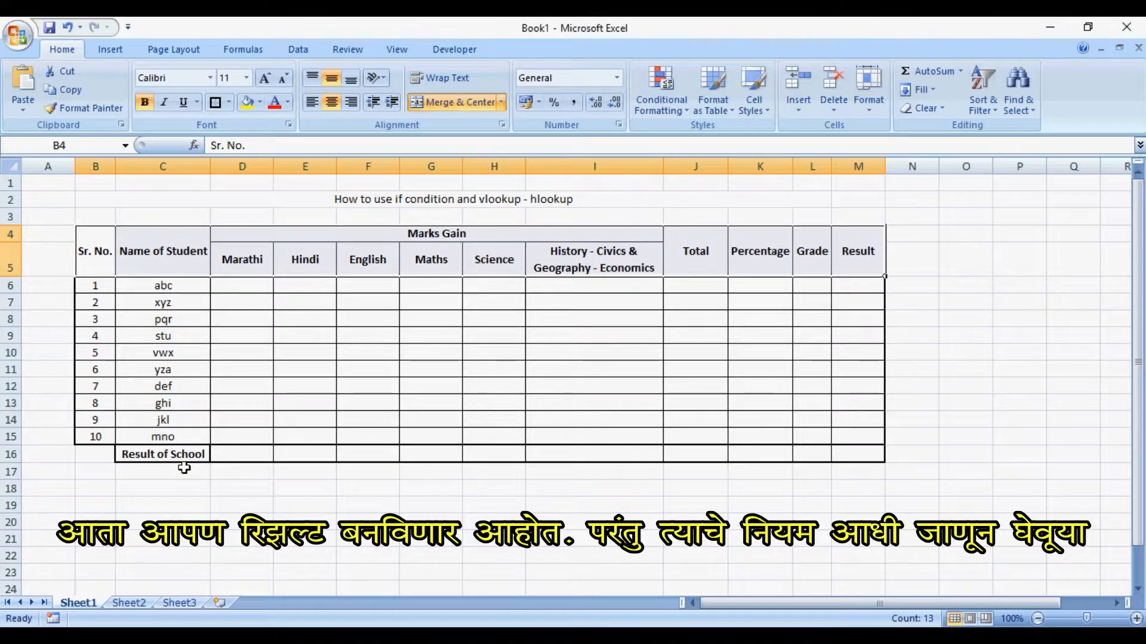
{"action": "left_click", "coordinate": [251, 348]}
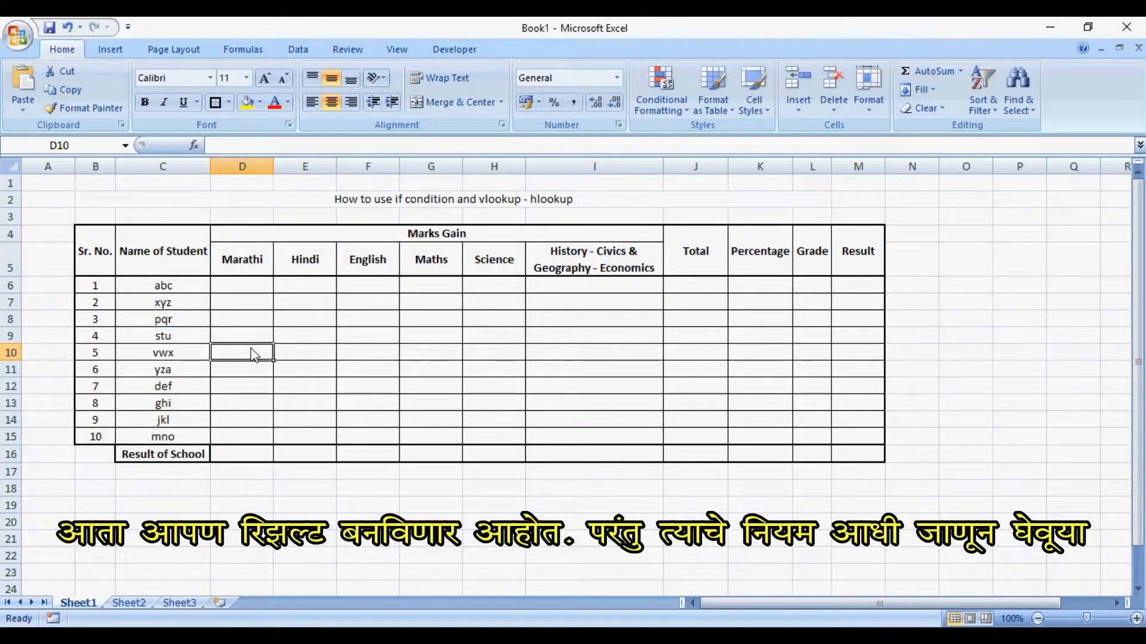
{"action": "key", "text": "ctrl+s"}
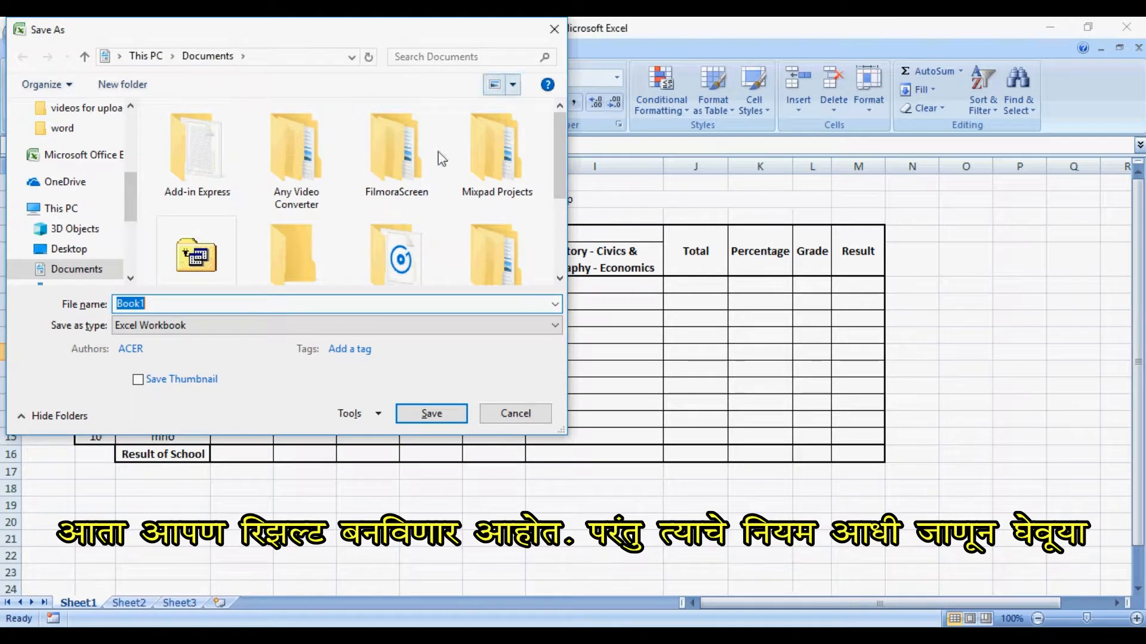
{"action": "left_click", "coordinate": [554, 29]}
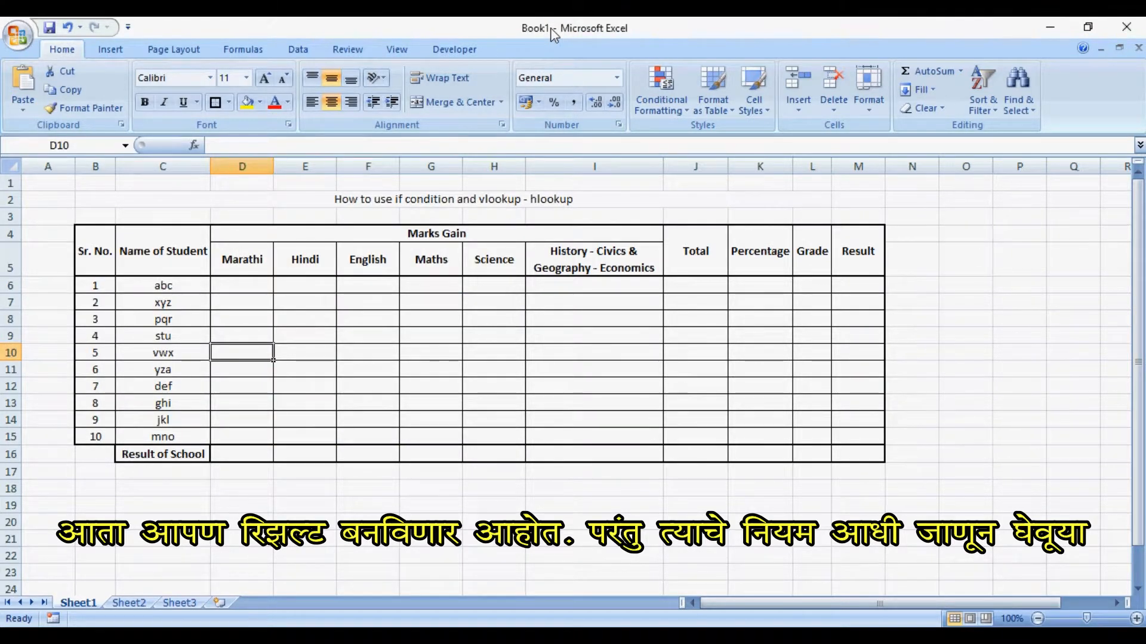
- Enter the Marathi marks 50, 60 and 7 for the first three students in D6:D8
{"action": "left_click", "coordinate": [255, 282]}
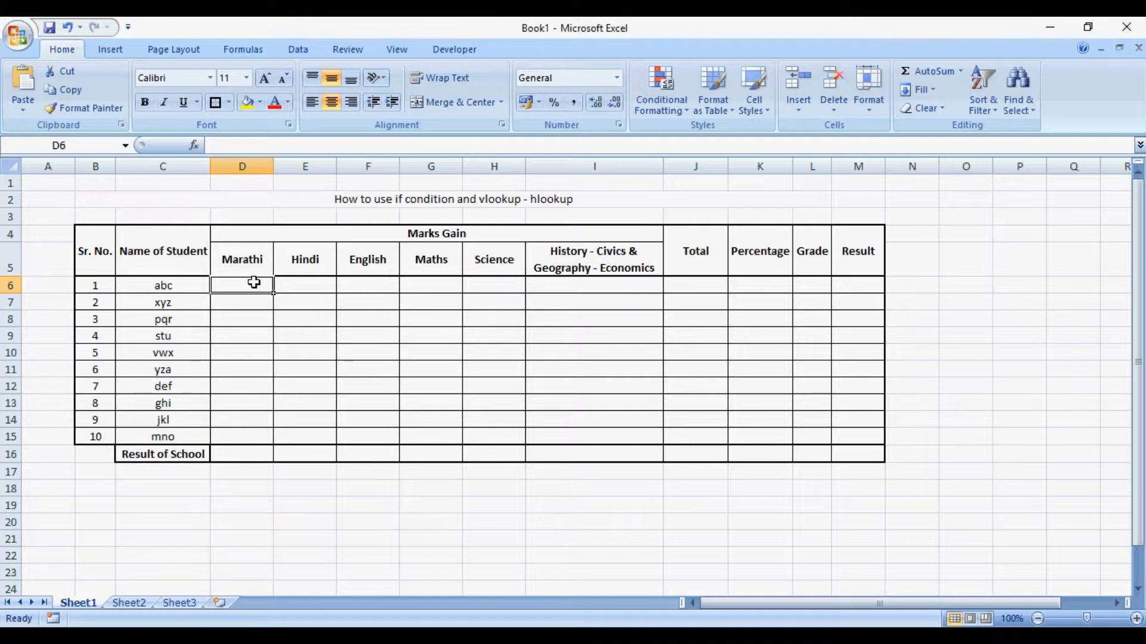
{"action": "type", "text": "50"}
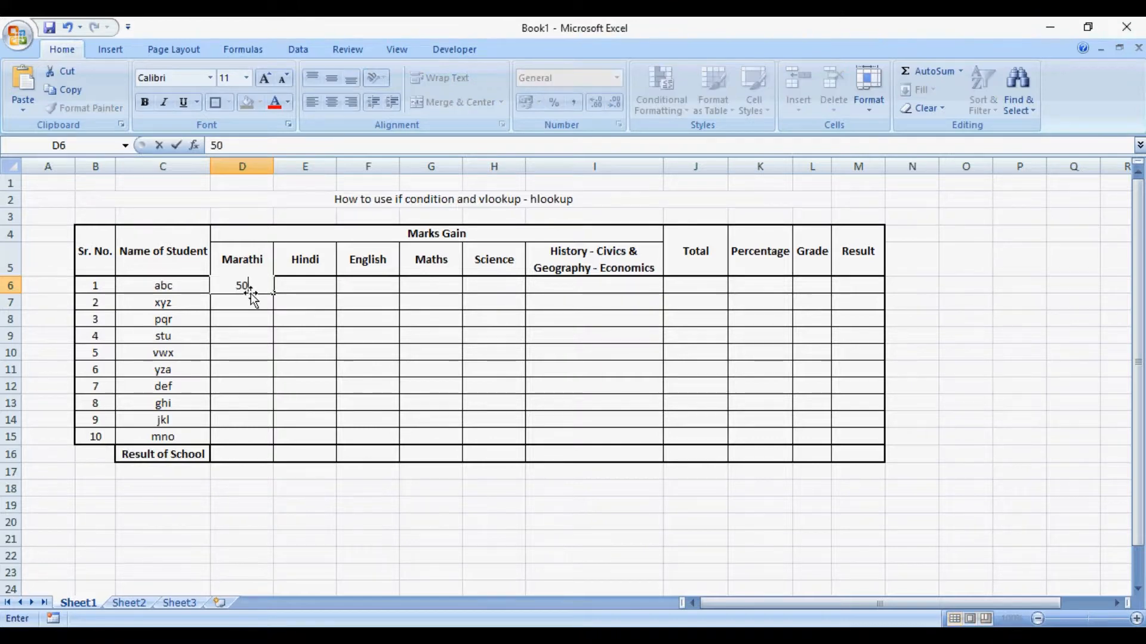
{"action": "key", "text": "Return"}
{"action": "type", "text": "60"}
{"action": "key", "text": "Return"}
{"action": "type", "text": "7"}
{"action": "key", "text": "Return"}
- Set the first student's Marathi mark in D6 to 70 and enter 50 for the fourth student in D9
{"action": "left_click", "coordinate": [251, 293]}
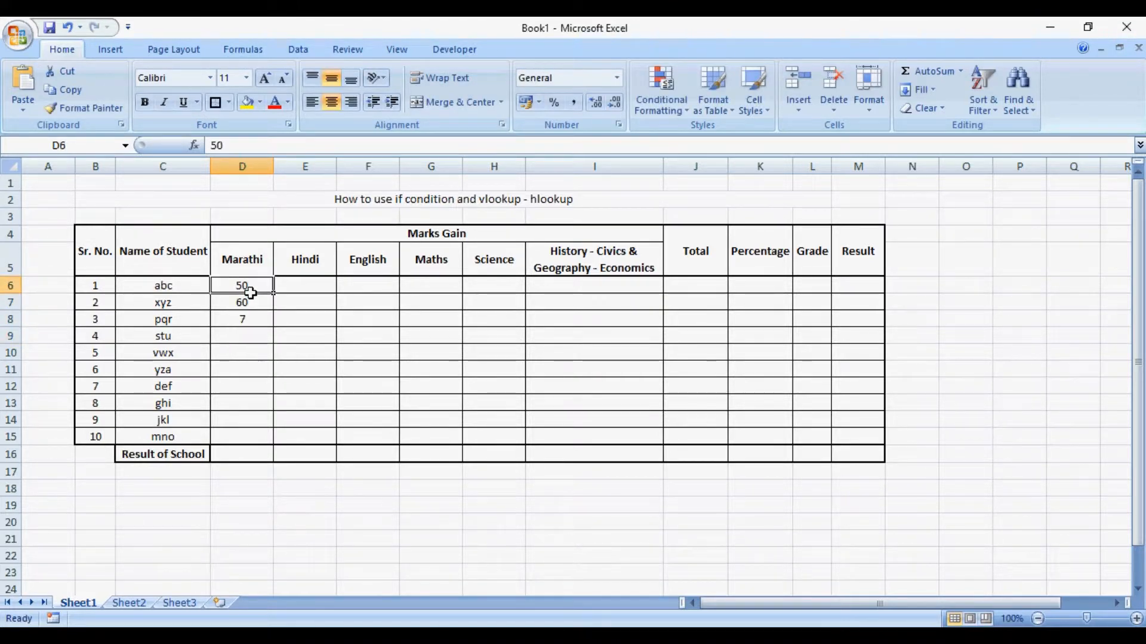
{"action": "type", "text": "70"}
{"action": "key", "text": "Return"}
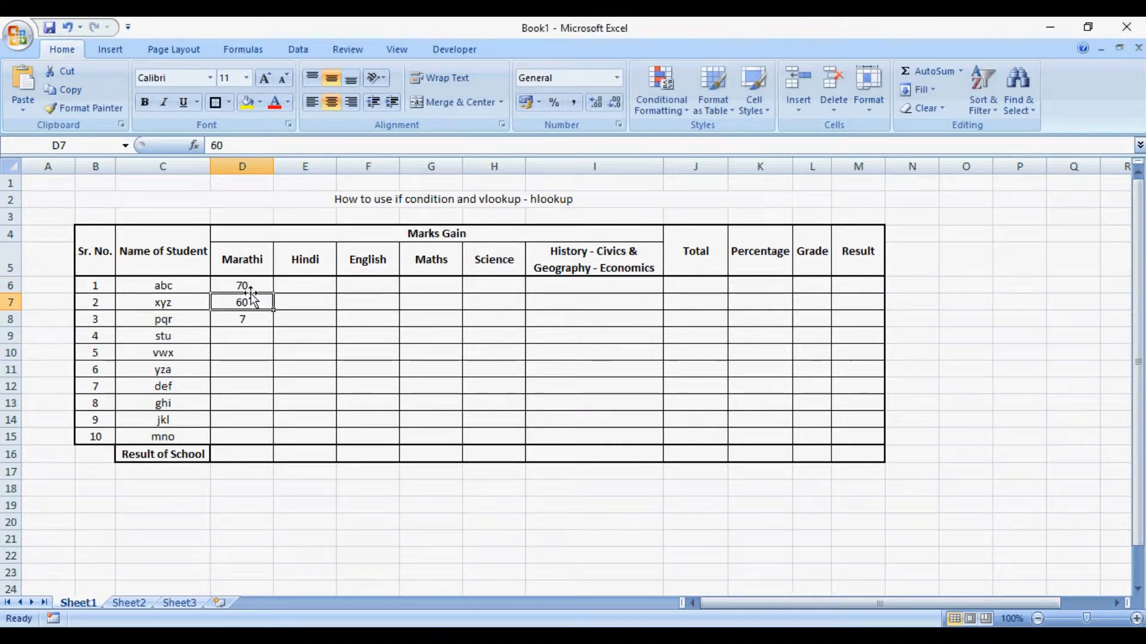
{"action": "key", "text": "Return"}
{"action": "key", "text": "Return"}
{"action": "type", "text": "50"}
{"action": "key", "text": "Return"}
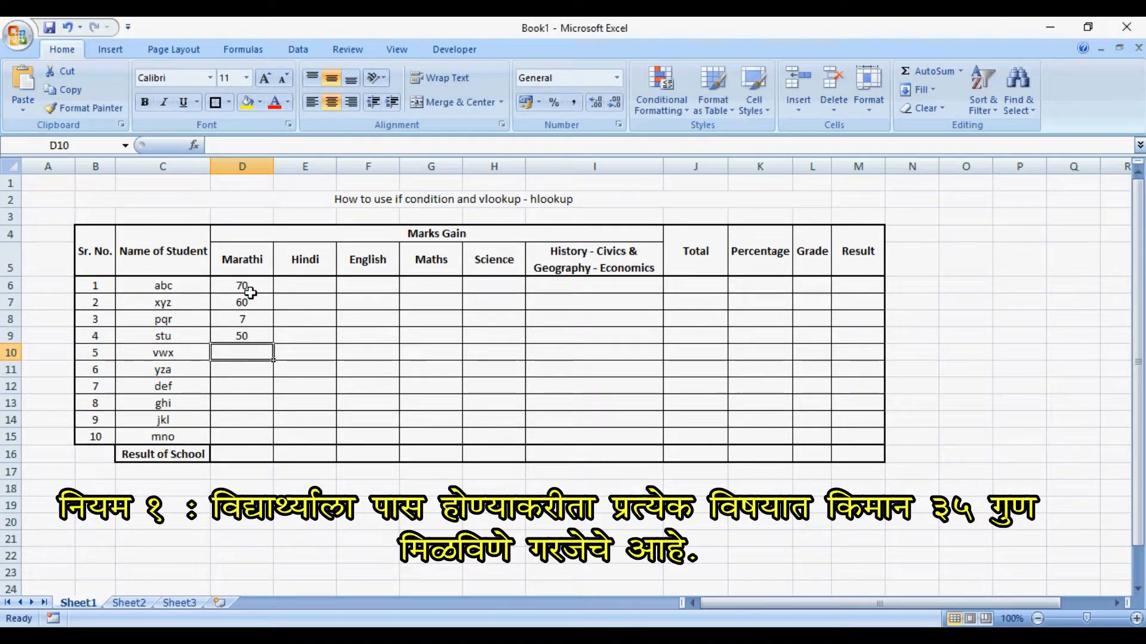
- Fill in the remaining Marathi marks 35, 36, 40, 45, 50 and 90 in D10:D15
{"action": "type", "text": "35"}
{"action": "type", "text": "6"}
{"action": "key", "text": "Return"}
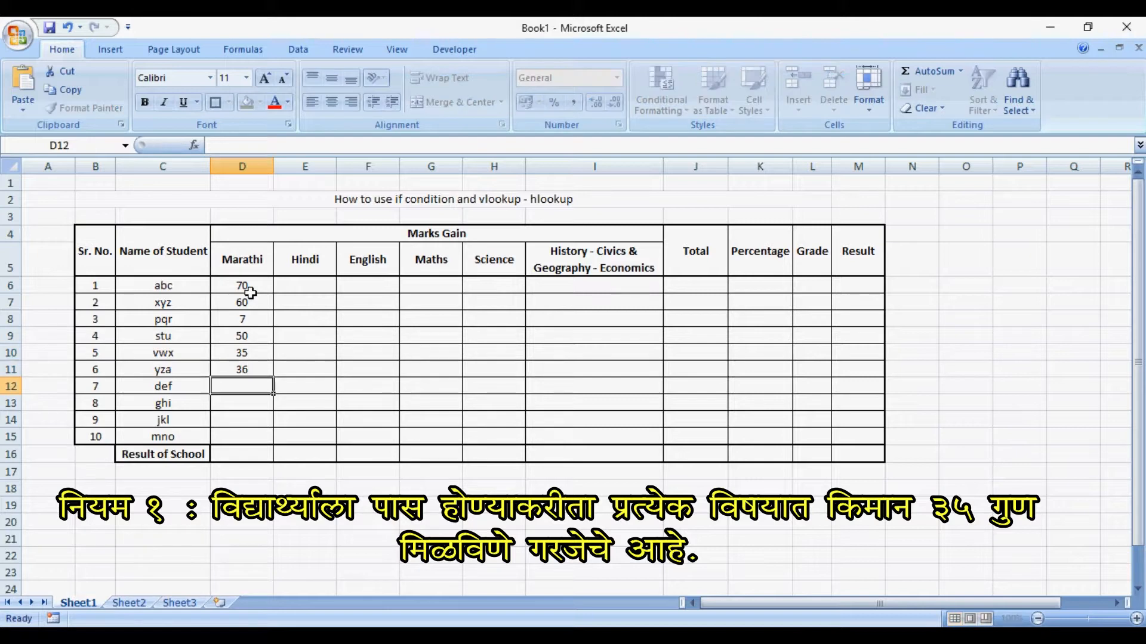
{"action": "type", "text": "40"}
{"action": "key", "text": "Return"}
{"action": "type", "text": "45"}
{"action": "key", "text": "Return"}
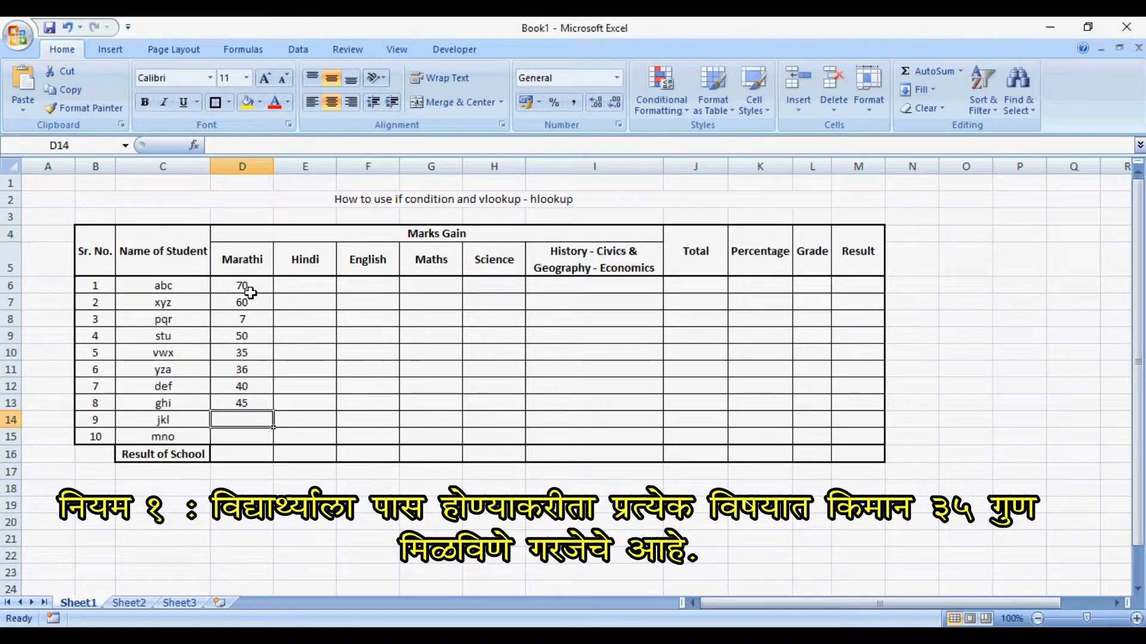
{"action": "type", "text": "50"}
{"action": "key", "text": "Return"}
{"action": "type", "text": "90"}
{"action": "key", "text": "Return"}
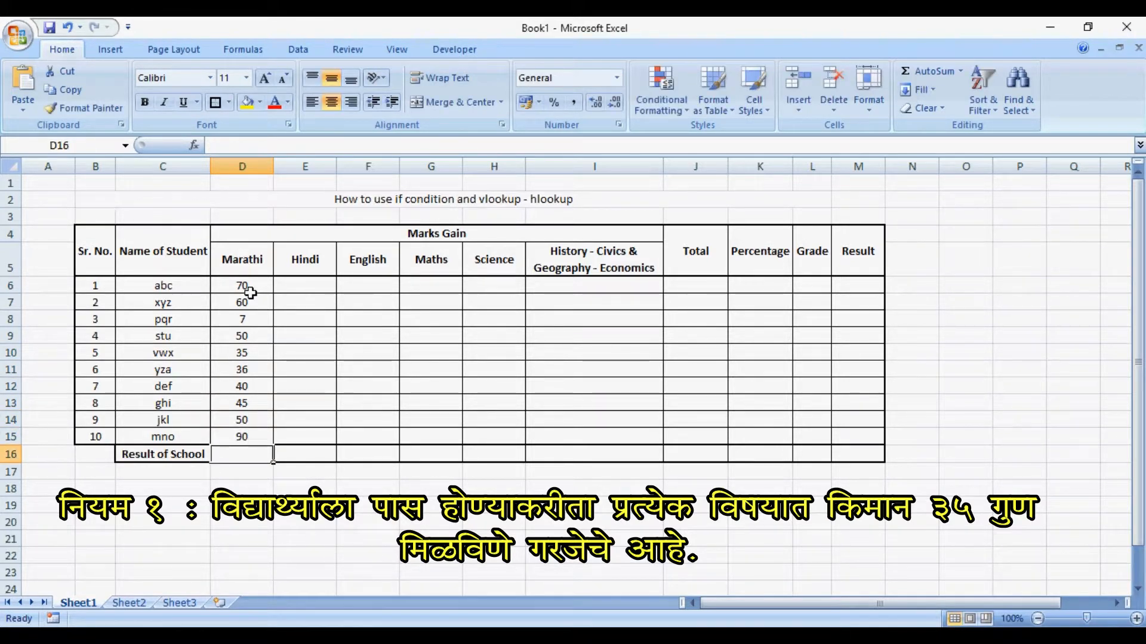
- Enter the Hindi marks 80, 85, 65 and 30 for the first four students in E6:E9
{"action": "key", "text": "Up"}
{"action": "key", "text": "Up"}
{"action": "key", "text": "Up"}
{"action": "key", "text": "Up"}
{"action": "key", "text": "Up"}
{"action": "key", "text": "Up"}
{"action": "key", "text": "Up"}
{"action": "key", "text": "Up"}
{"action": "key", "text": "Up"}
{"action": "key", "text": "Up"}
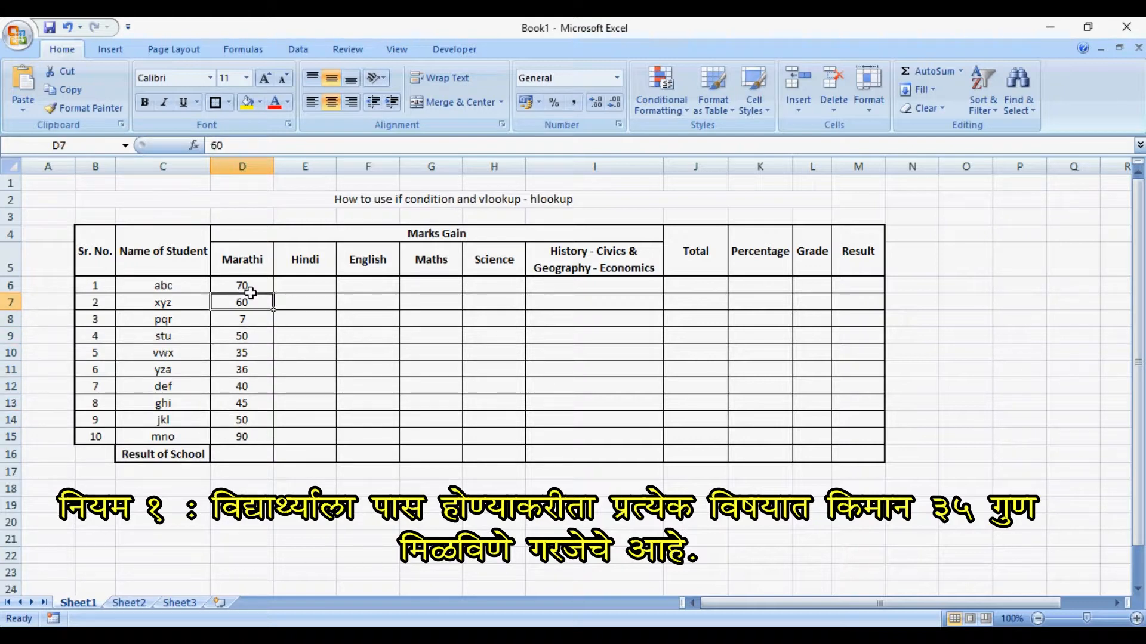
{"action": "key", "text": "Right"}
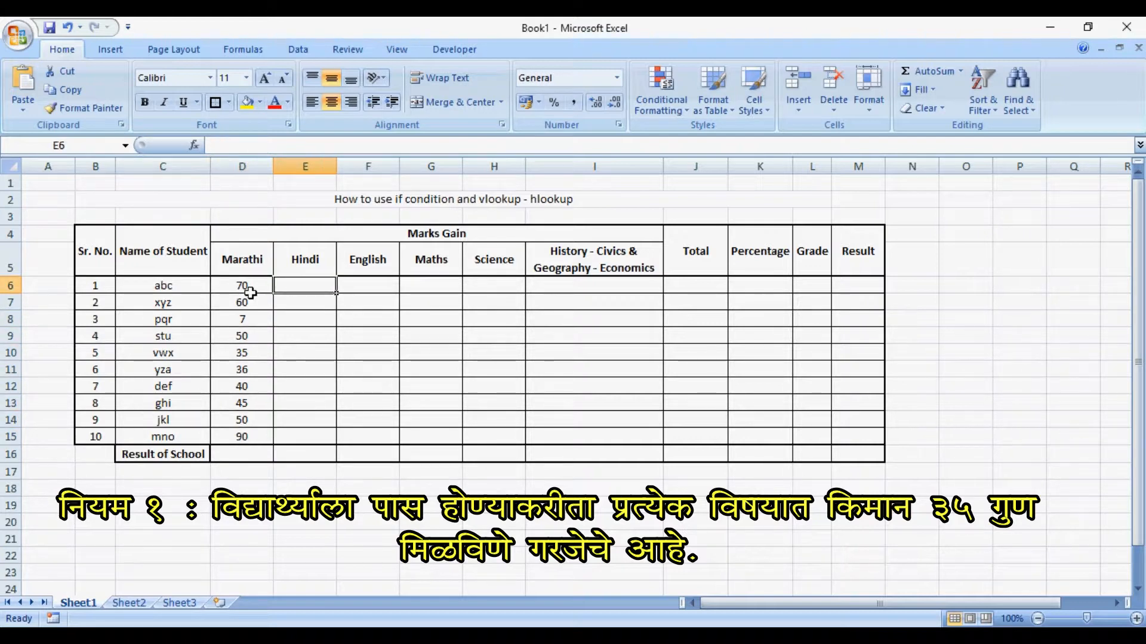
{"action": "type", "text": "80"}
{"action": "key", "text": "Return"}
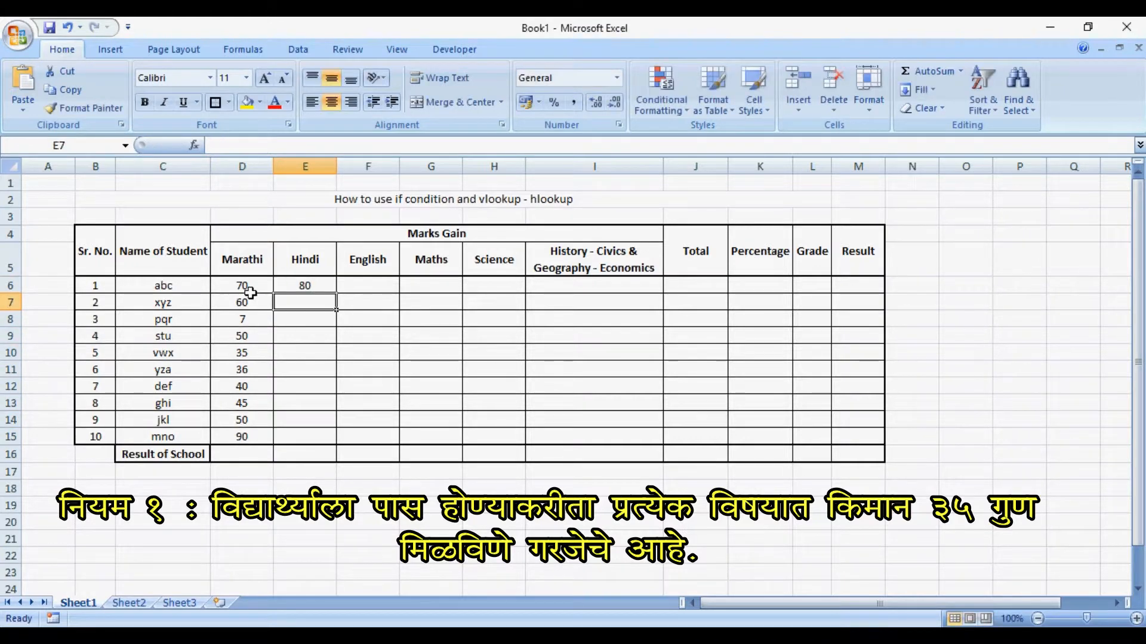
{"action": "type", "text": "85"}
{"action": "key", "text": "Return"}
{"action": "type", "text": "65"}
{"action": "key", "text": "Return"}
{"action": "type", "text": "30"}
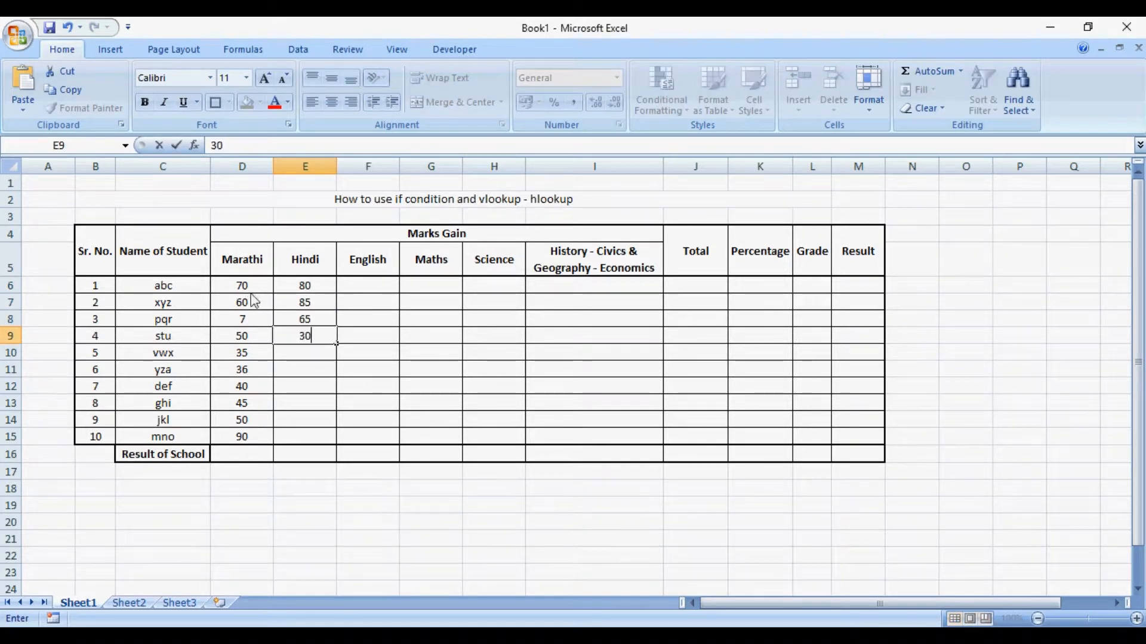
{"action": "key", "text": "ctrl+Return"}
{"action": "key", "text": "Return"}
- Fill in the remaining Hindi marks 52, 53, 54, 68, 58 and 59 in E10:E15
{"action": "type", "text": "5"}
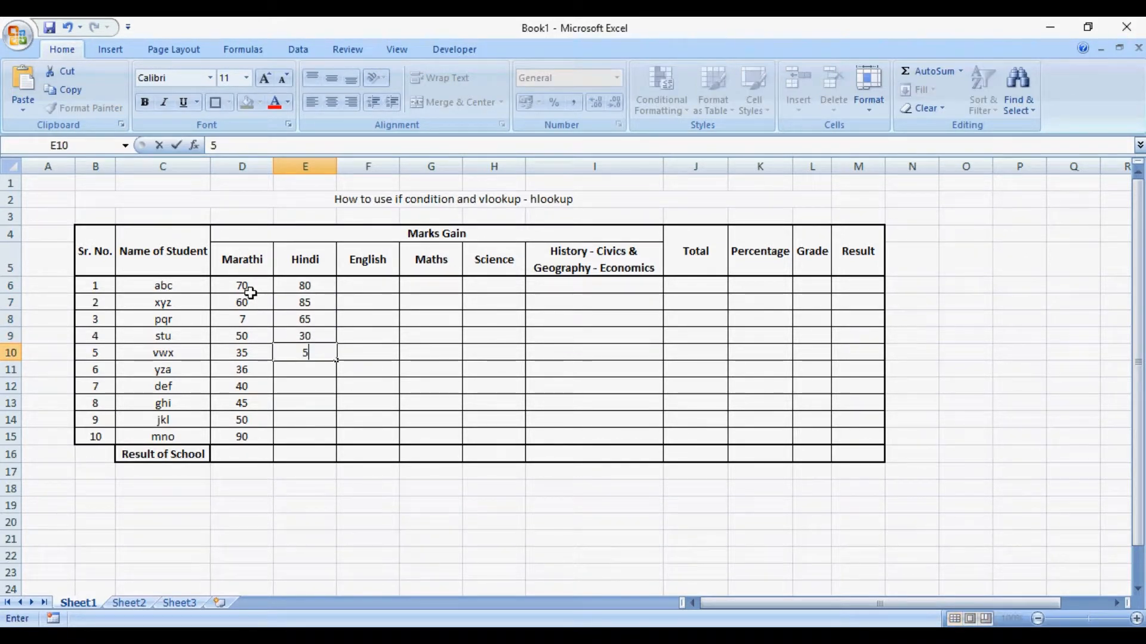
{"action": "type", "text": "2"}
{"action": "key", "text": "Return"}
{"action": "type", "text": "53"}
{"action": "key", "text": "Return"}
{"action": "type", "text": "54"}
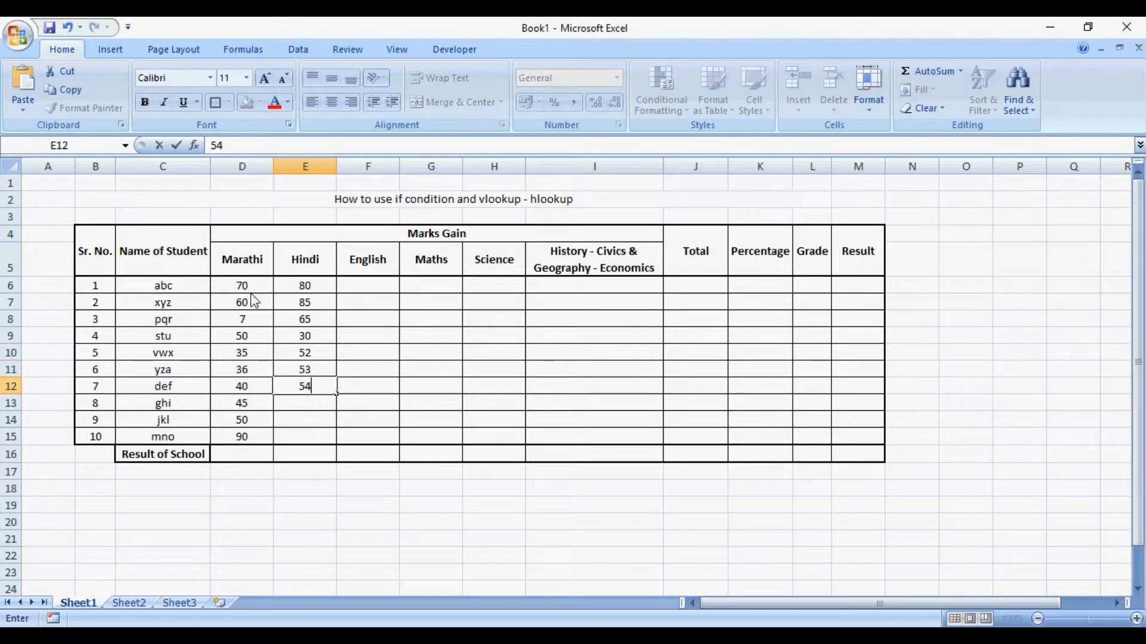
{"action": "key", "text": "Return"}
{"action": "type", "text": "68"}
{"action": "key", "text": "Return"}
{"action": "type", "text": "58"}
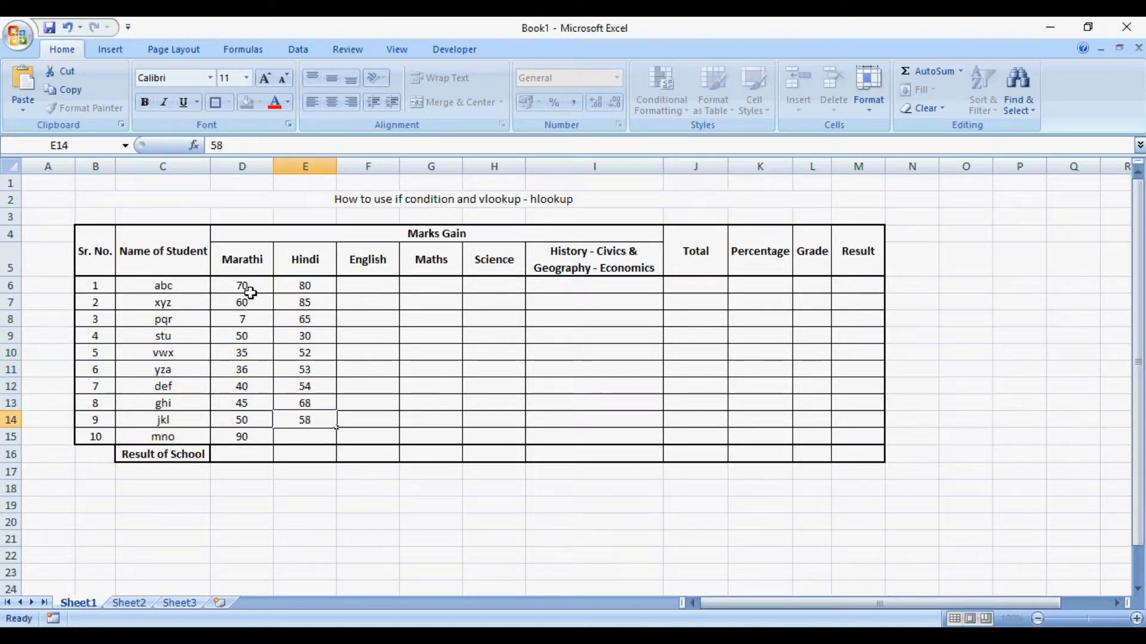
{"action": "key", "text": "Return"}
{"action": "type", "text": "59"}
{"action": "key", "text": "Return"}
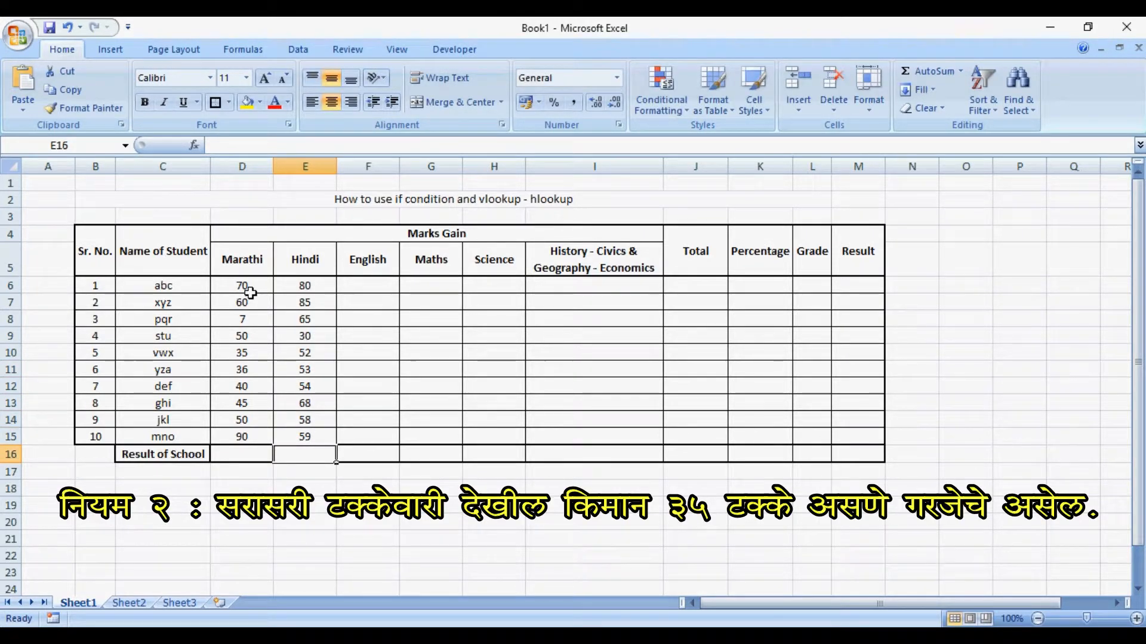
- Enter the English marks 10, 75 and 65 for the first three students in F6:F8
{"action": "key", "text": "Up"}
{"action": "key", "text": "Right"}
{"action": "key", "text": "Right"}
{"action": "key", "text": "Up"}
{"action": "key", "text": "Up"}
{"action": "key", "text": "Up"}
{"action": "key", "text": "Up"}
{"action": "key", "text": "Up"}
{"action": "key", "text": "Up"}
{"action": "key", "text": "Up"}
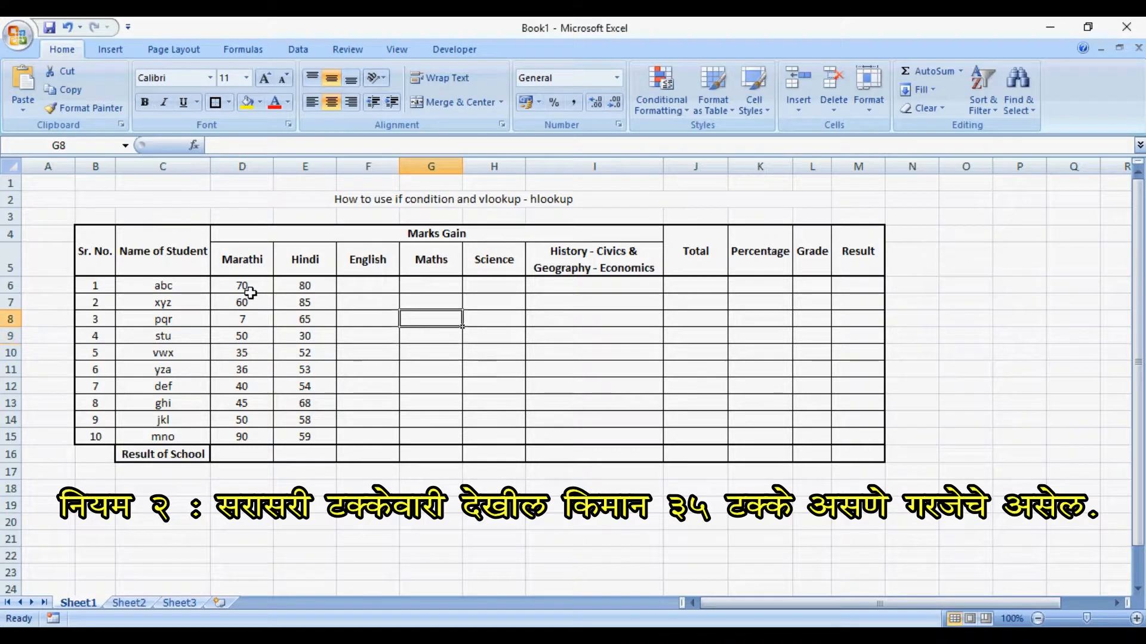
{"action": "key", "text": "Up"}
{"action": "key", "text": "Up"}
{"action": "key", "text": "Left"}
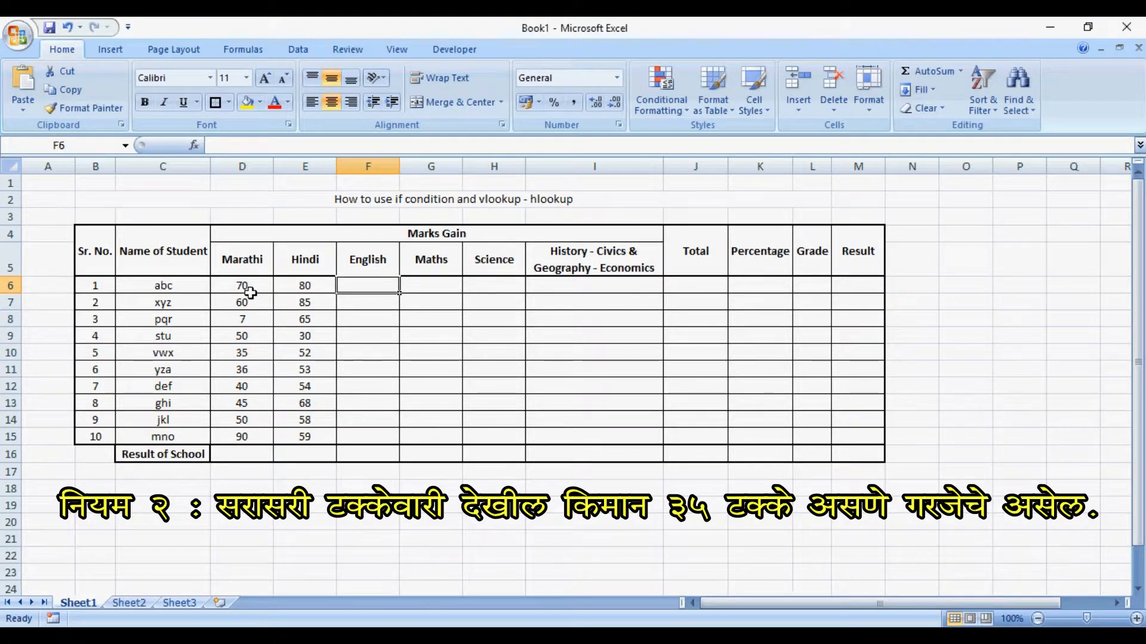
{"action": "type", "text": "10"}
{"action": "key", "text": "Return"}
{"action": "type", "text": "75"}
{"action": "key", "text": "Return"}
{"action": "type", "text": "65"}
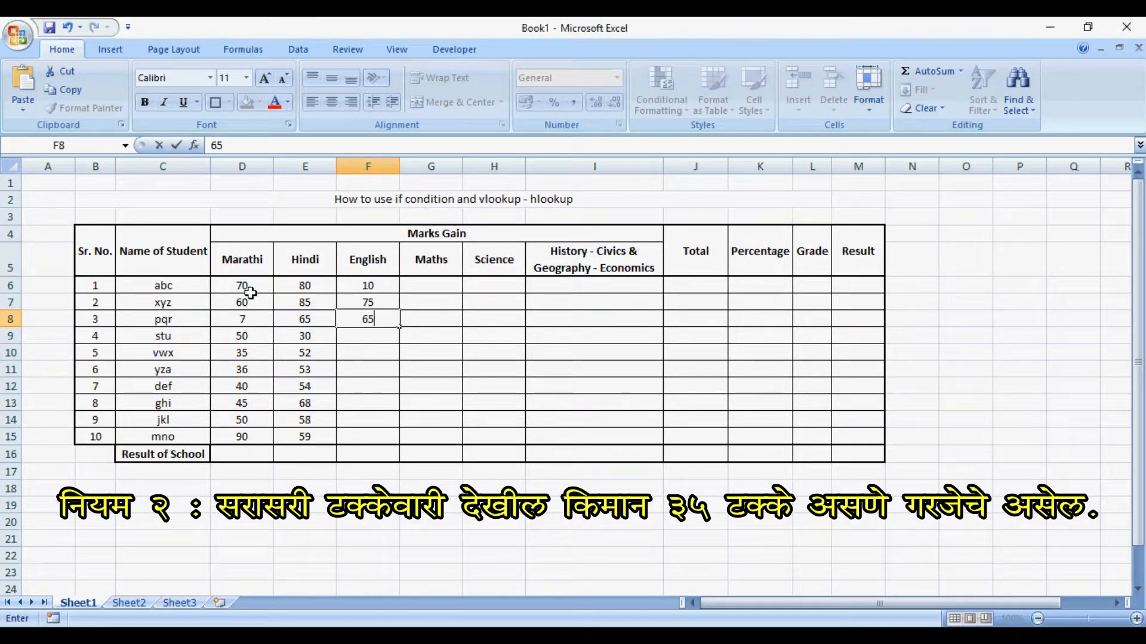
{"action": "key", "text": "Return"}
- Fill in the remaining English marks 45, 84, 68, 95, 50, 60 and 35 in F9:F15
{"action": "type", "text": "45"}
{"action": "key", "text": "Return"}
{"action": "type", "text": "84"}
{"action": "key", "text": "Return"}
{"action": "type", "text": "6"}
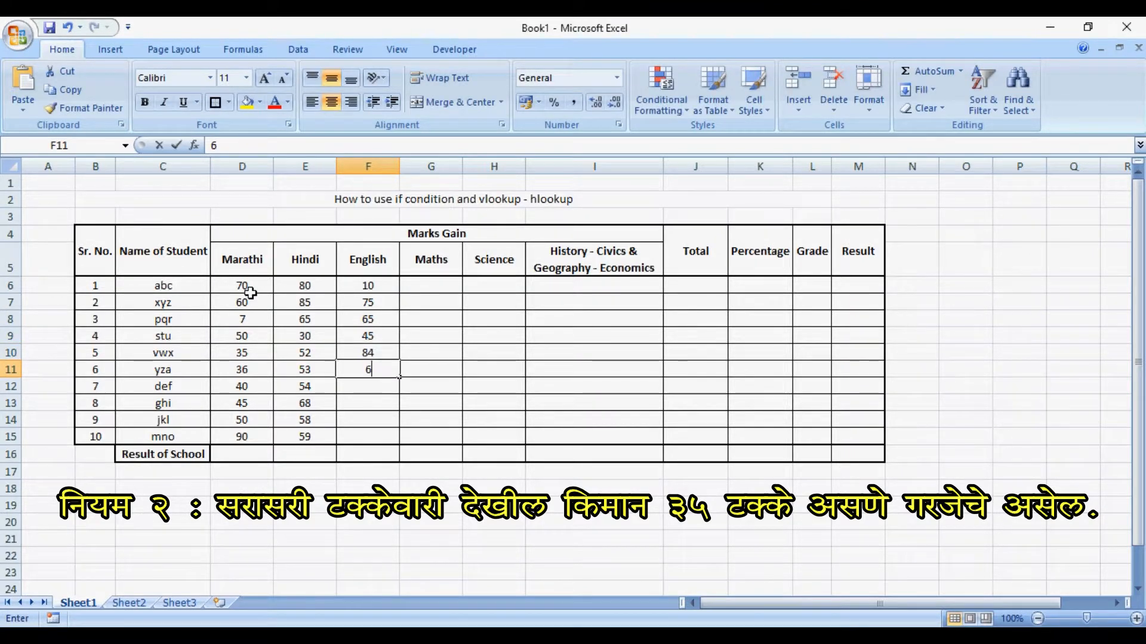
{"action": "type", "text": "8"}
{"action": "key", "text": "Return"}
{"action": "type", "text": "95"}
{"action": "key", "text": "Return"}
{"action": "type", "text": "50"}
{"action": "key", "text": "Return"}
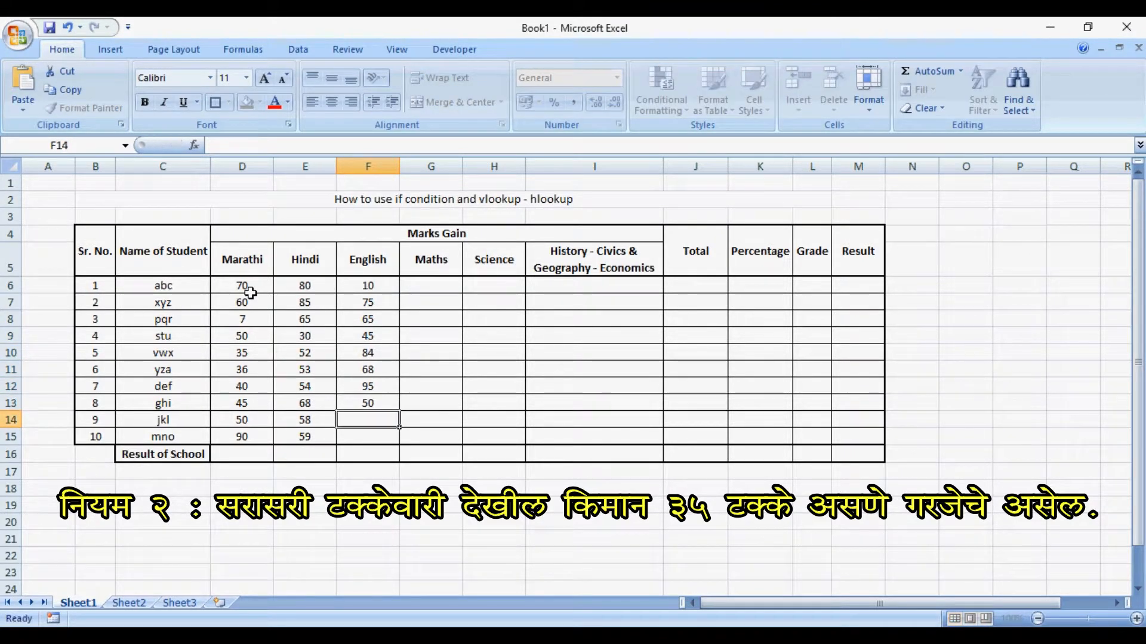
{"action": "type", "text": "60"}
{"action": "key", "text": "Return"}
{"action": "type", "text": "35"}
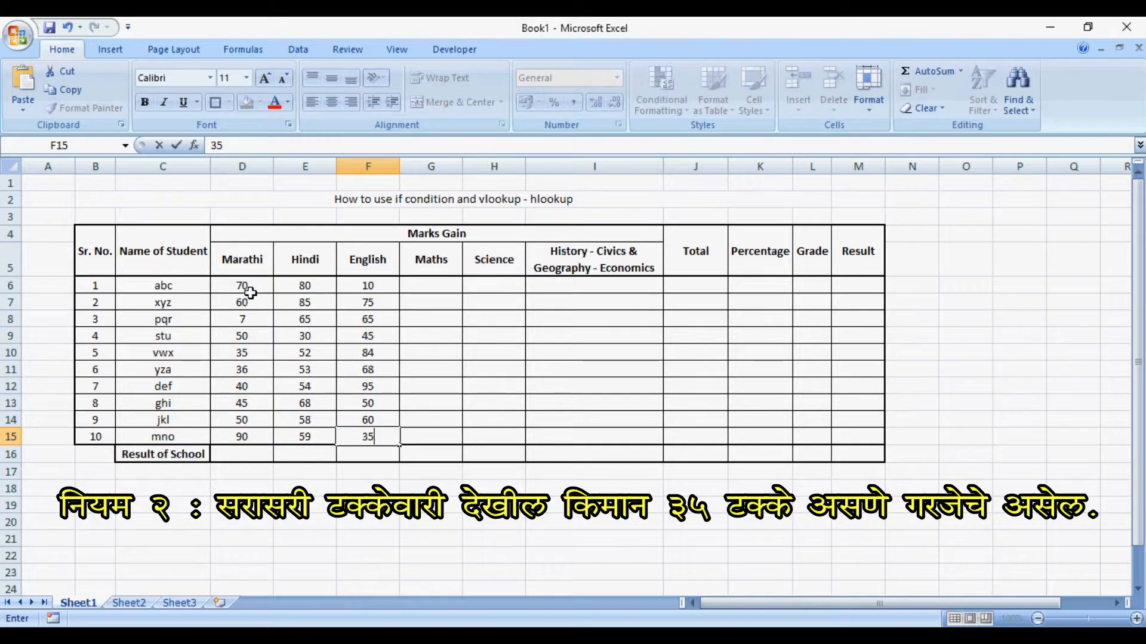
{"action": "key", "text": "Return"}
- Enter the Maths marks 72, 58, 62 and 54 for the first four students in G6:G9
{"action": "key", "text": "Right"}
{"action": "key", "text": "Up"}
{"action": "key", "text": "Up"}
{"action": "key", "text": "Up"}
{"action": "key", "text": "Up"}
{"action": "key", "text": "Up"}
{"action": "key", "text": "Up"}
{"action": "key", "text": "Up"}
{"action": "key", "text": "Up"}
{"action": "key", "text": "Up"}
{"action": "key", "text": "Up"}
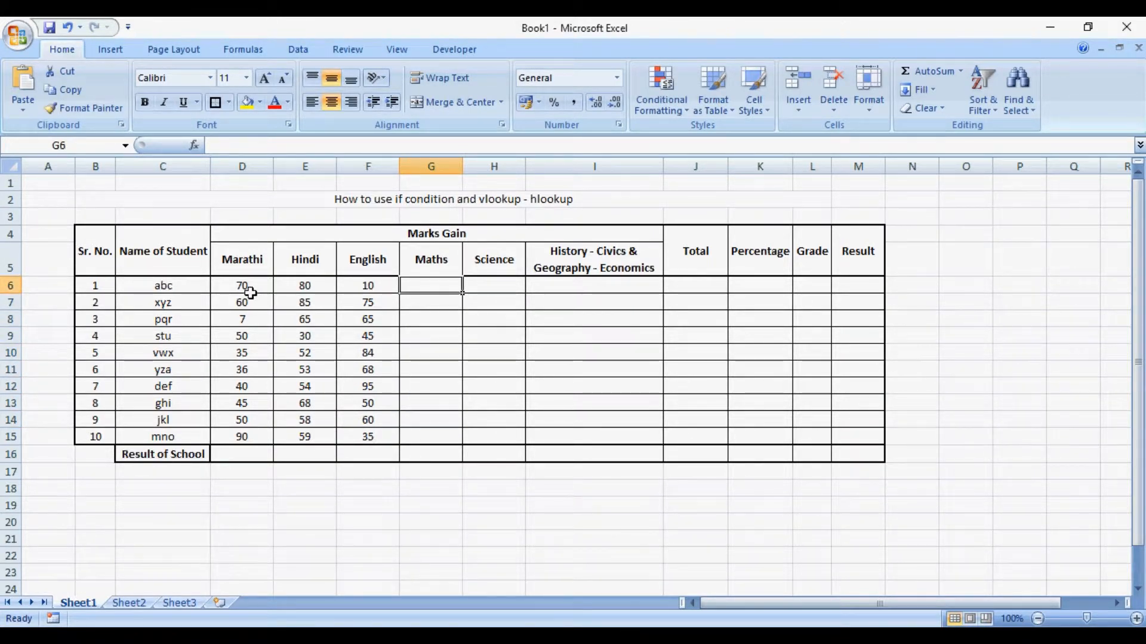
{"action": "type", "text": "72"}
{"action": "key", "text": "Return"}
{"action": "type", "text": "58"}
{"action": "key", "text": "Return"}
{"action": "type", "text": "6"}
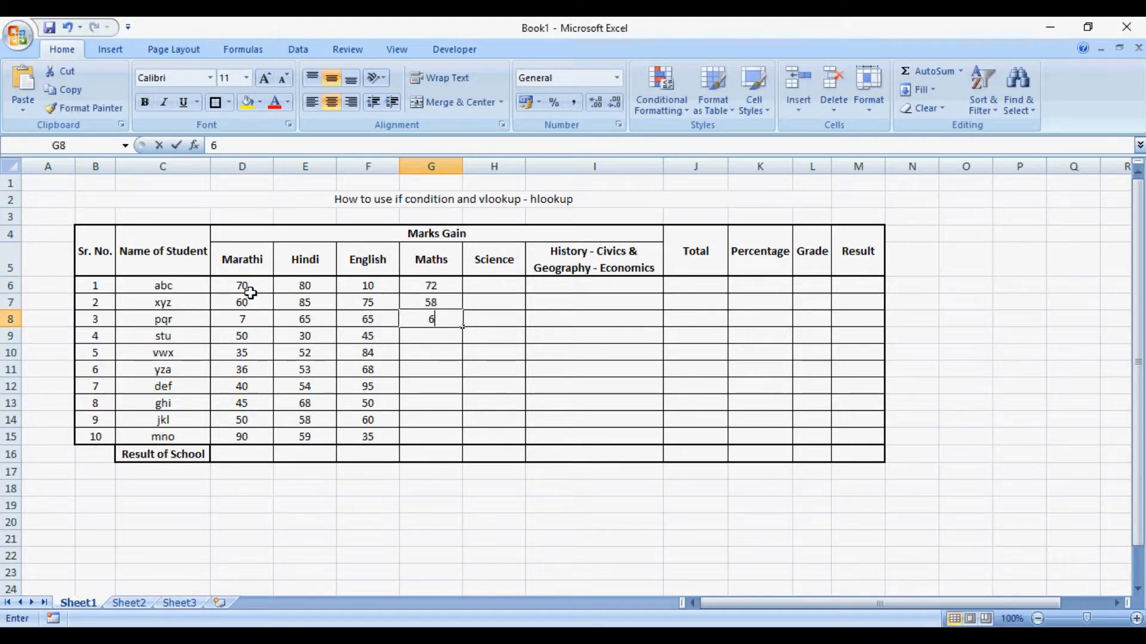
{"action": "type", "text": "2"}
{"action": "key", "text": "Return"}
{"action": "type", "text": "54"}
{"action": "key", "text": "Return"}
- Fill in the remaining Maths marks 58, 59, 60, 6, 35 and 35 in G10:G15
{"action": "type", "text": "58"}
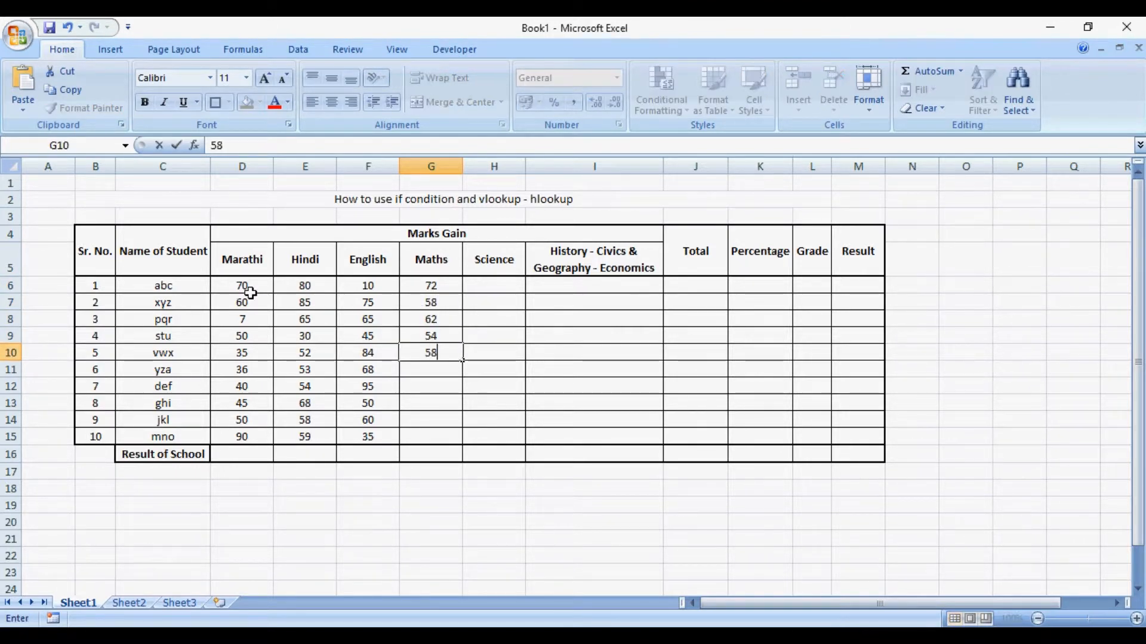
{"action": "key", "text": "Return"}
{"action": "type", "text": "59"}
{"action": "key", "text": "Return"}
{"action": "type", "text": "60"}
{"action": "key", "text": "Return"}
{"action": "type", "text": "6"}
{"action": "key", "text": "Return"}
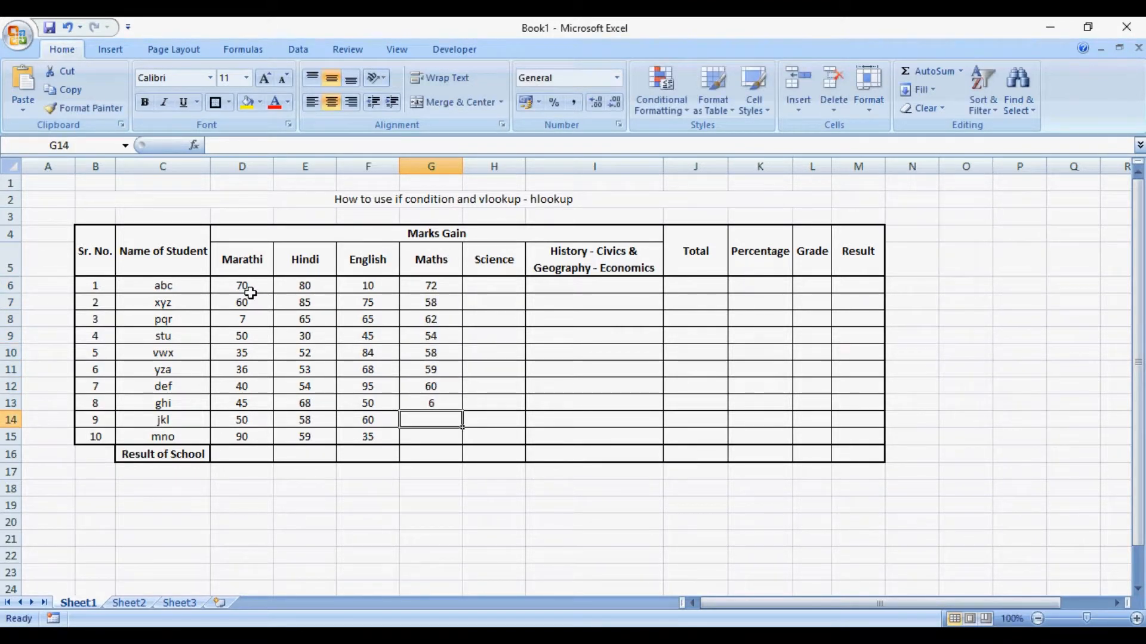
{"action": "type", "text": "35"}
{"action": "key", "text": "Return"}
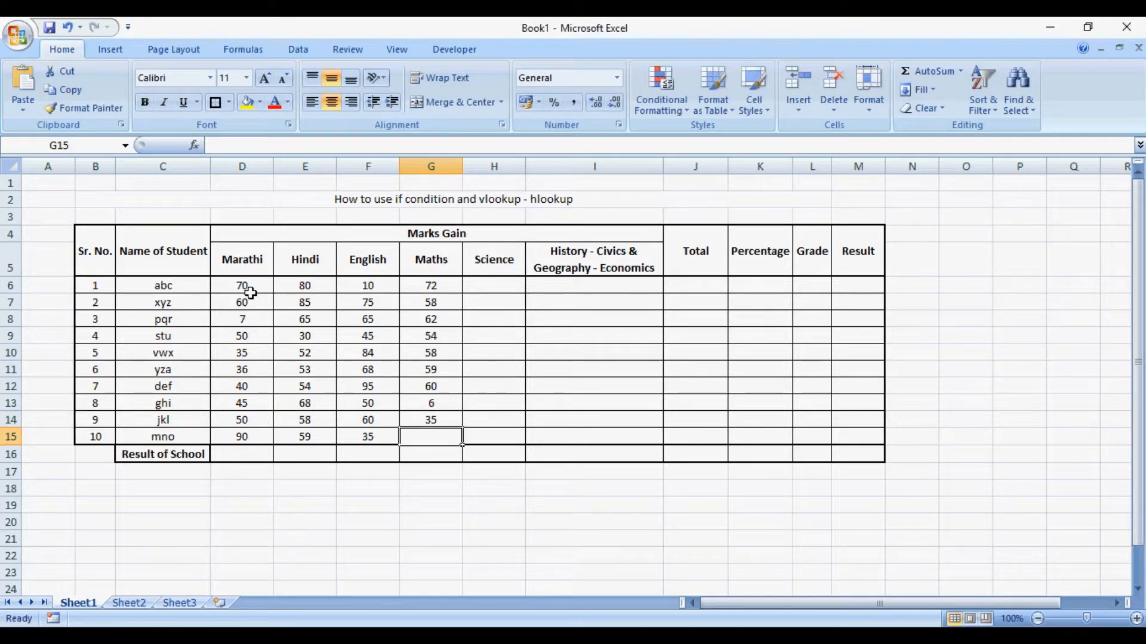
{"action": "type", "text": "35"}
{"action": "key", "text": "Return"}
- Enter the Science marks 90, 99 and 100 for the first three students in H6:H8
{"action": "key", "text": "Right"}
{"action": "key", "text": "Right"}
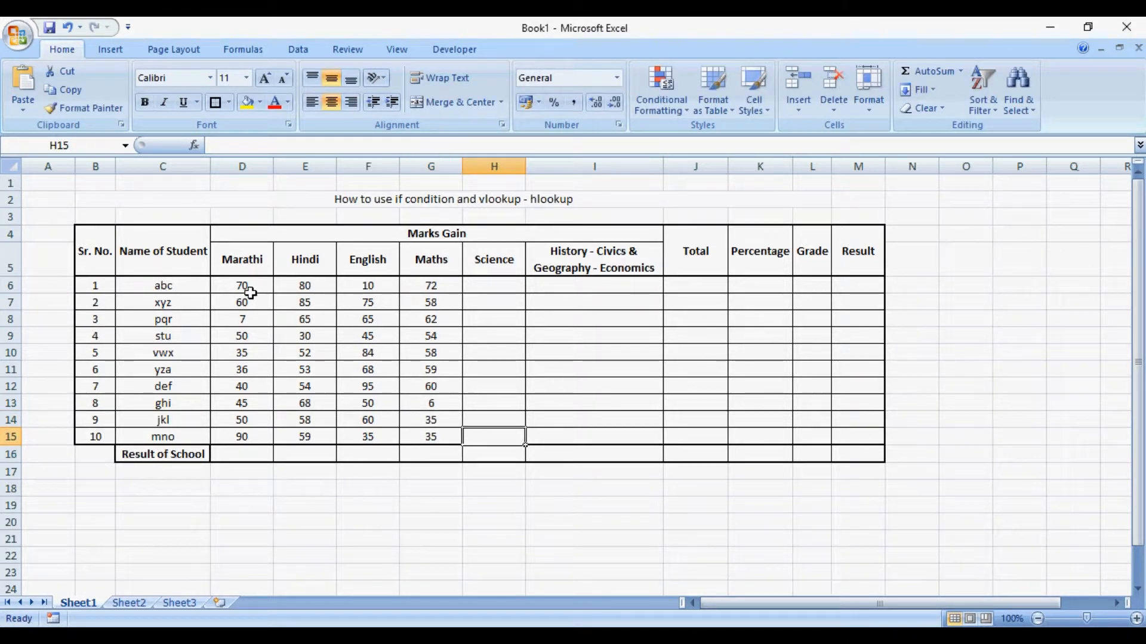
{"action": "key", "text": "Up"}
{"action": "key", "text": "Up"}
{"action": "key", "text": "Up"}
{"action": "key", "text": "Up"}
{"action": "key", "text": "Up"}
{"action": "key", "text": "Up"}
{"action": "key", "text": "Up"}
{"action": "key", "text": "Up"}
{"action": "key", "text": "Up"}
{"action": "key", "text": "Up"}
{"action": "key", "text": "Left"}
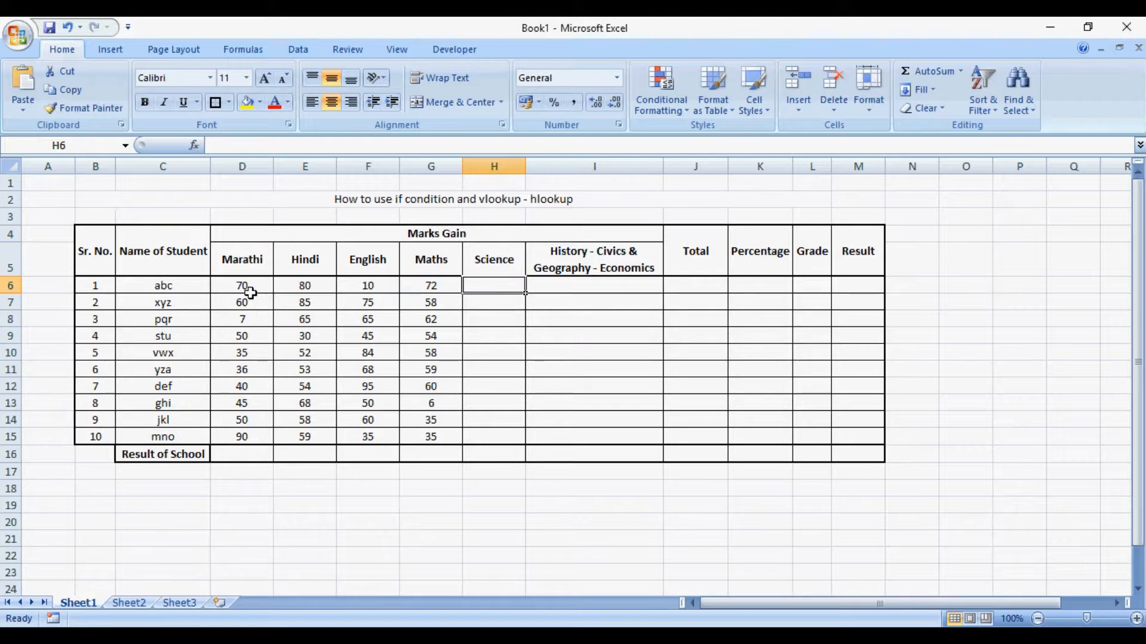
{"action": "type", "text": "90"}
{"action": "key", "text": "Return"}
{"action": "type", "text": "99"}
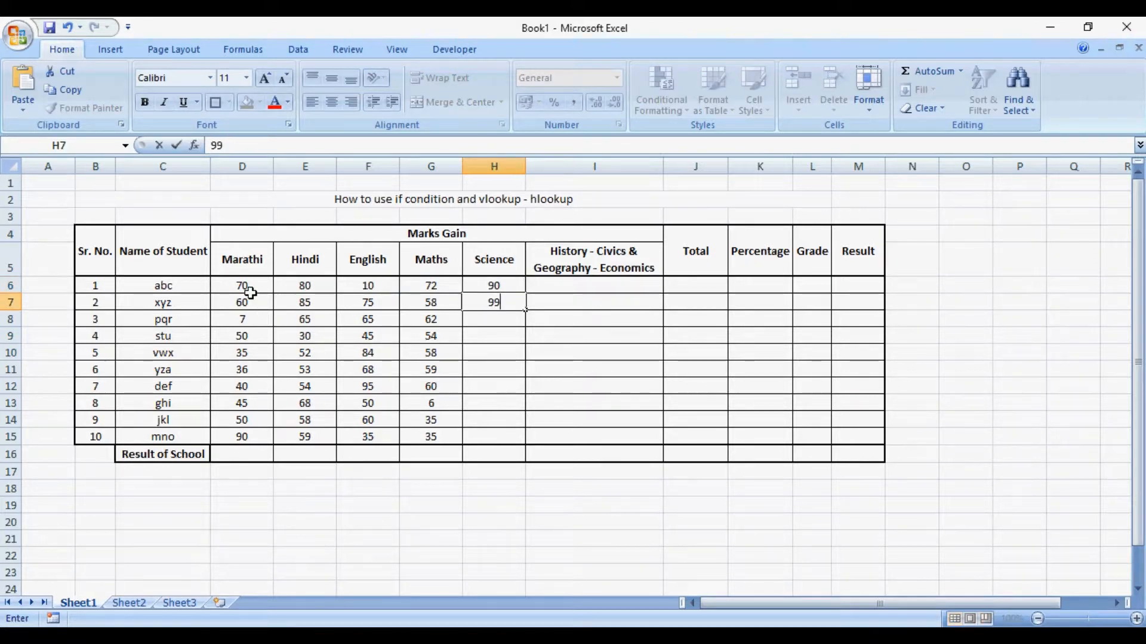
{"action": "key", "text": "Return"}
{"action": "type", "text": "100"}
{"action": "key", "text": "Return"}
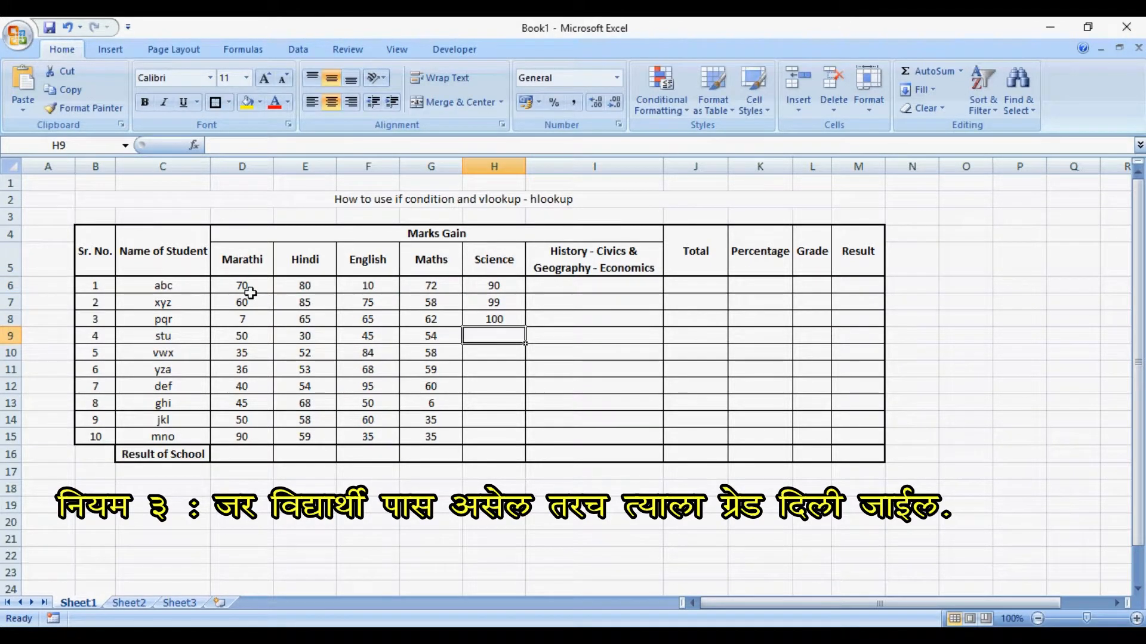
- Enter 101 as the fourth student's Science mark in H9 and replace it with 105
{"action": "type", "text": "101"}
{"action": "key", "text": "Return"}
{"action": "key", "text": "Up"}
{"action": "type", "text": "105"}
{"action": "key", "text": "Return"}
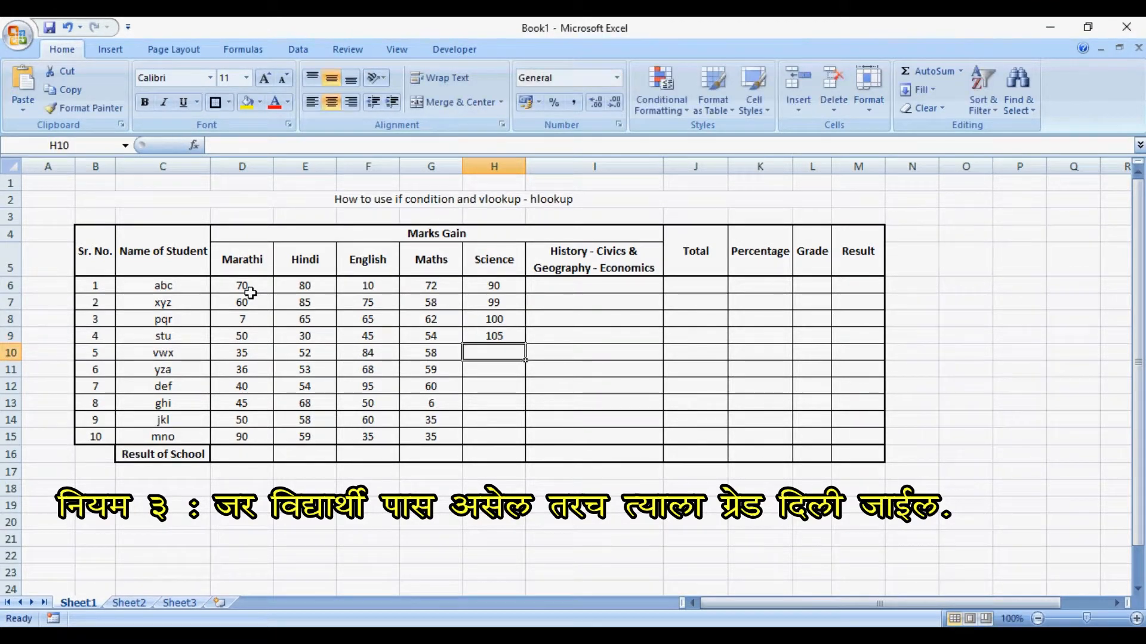
- Replace the fourth student's Science mark in H9 with 95
{"action": "key", "text": "Up"}
{"action": "type", "text": "95"}
{"action": "key", "text": "Return"}
- Fill in the remaining Science marks 36, 40, 45, 46, 48 and 60 in H10:H15
{"action": "type", "text": "360"}
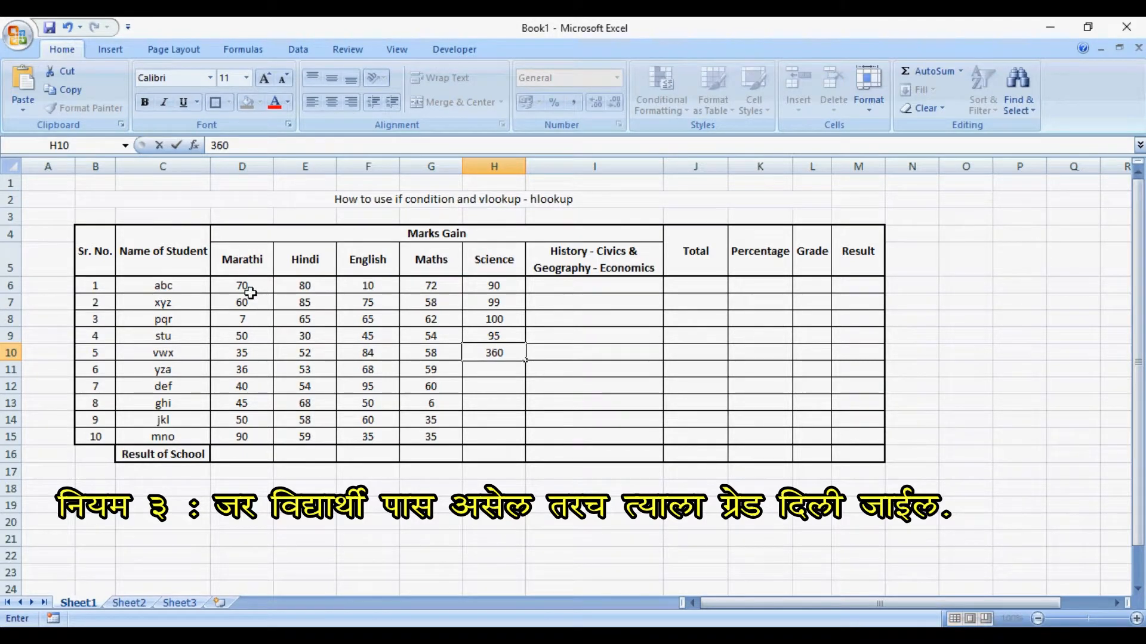
{"action": "key", "text": "Return"}
{"action": "type", "text": "40"}
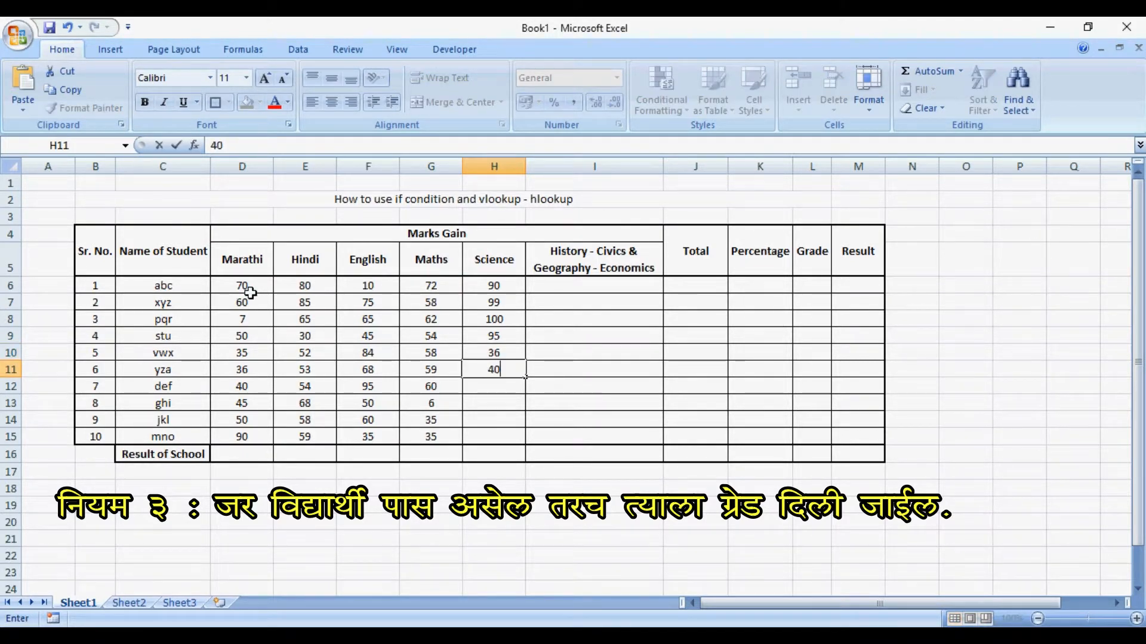
{"action": "key", "text": "Return"}
{"action": "type", "text": "45"}
{"action": "key", "text": "Return"}
{"action": "type", "text": "46"}
{"action": "key", "text": "Return"}
{"action": "type", "text": "48"}
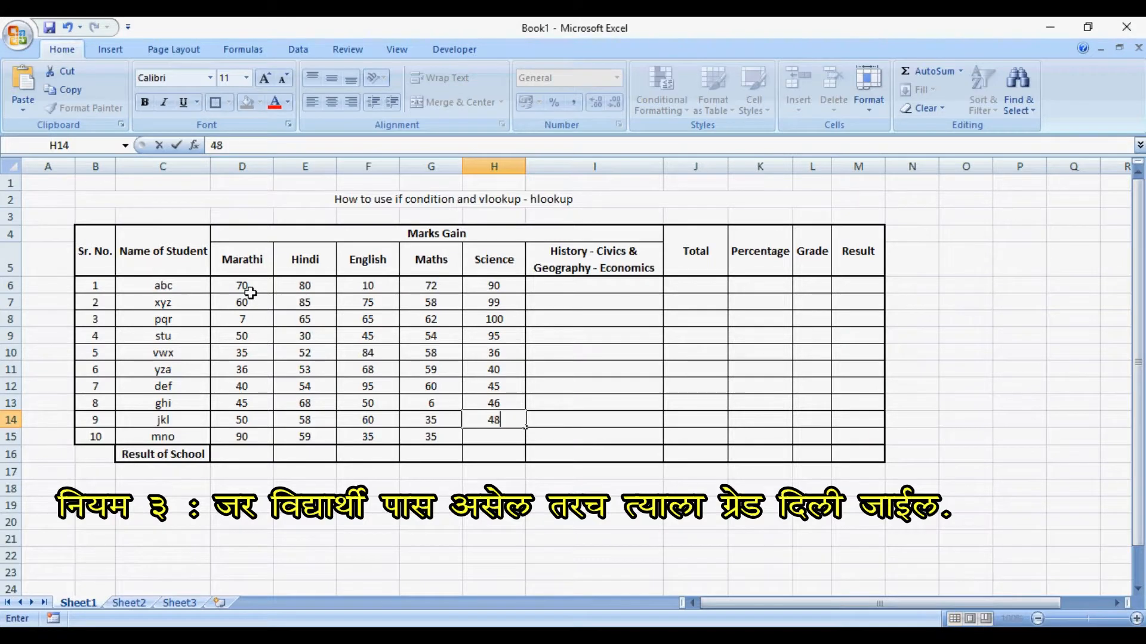
{"action": "key", "text": "Return"}
{"action": "type", "text": "60"}
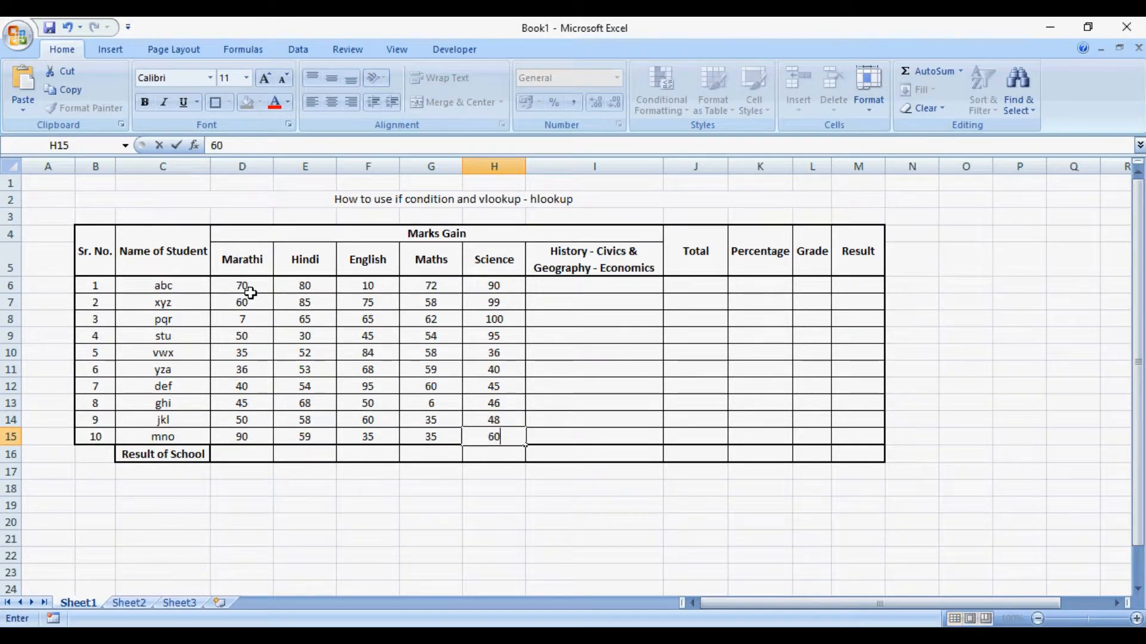
{"action": "key", "text": "Tab"}
- Enter the History - Civics & Geography - Economics marks 100, 50, 55 and 56 for the first four students in I6:I9
{"action": "key", "text": "Up"}
{"action": "key", "text": "Up"}
{"action": "key", "text": "Up"}
{"action": "key", "text": "Up"}
{"action": "key", "text": "Up"}
{"action": "key", "text": "Up"}
{"action": "key", "text": "Up"}
{"action": "key", "text": "Up"}
{"action": "key", "text": "Up"}
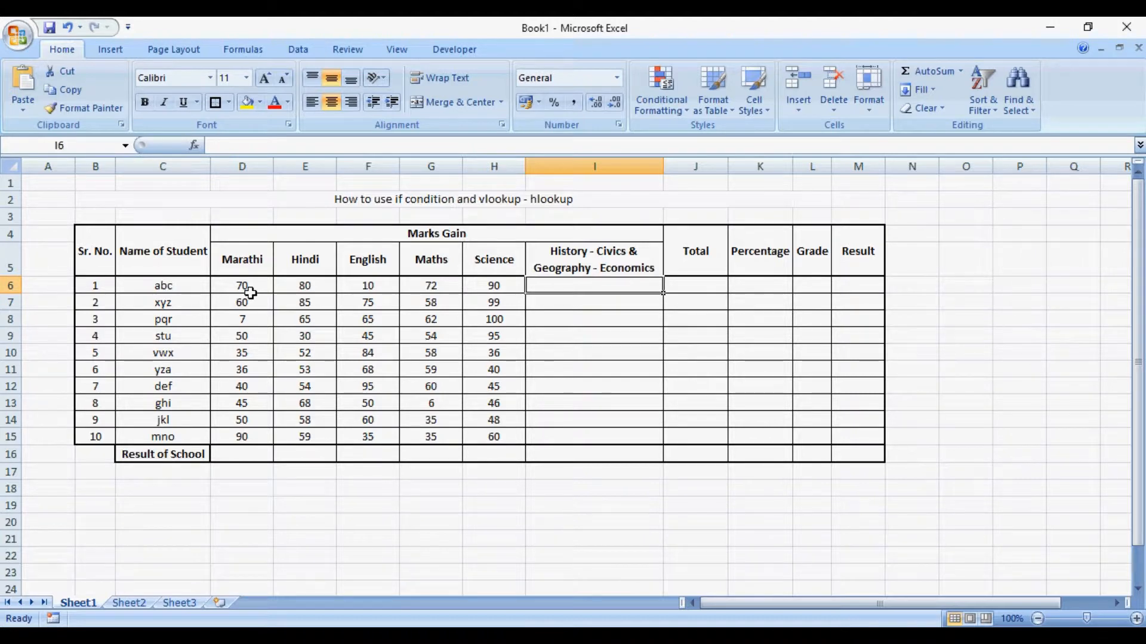
{"action": "type", "text": "100"}
{"action": "key", "text": "Return"}
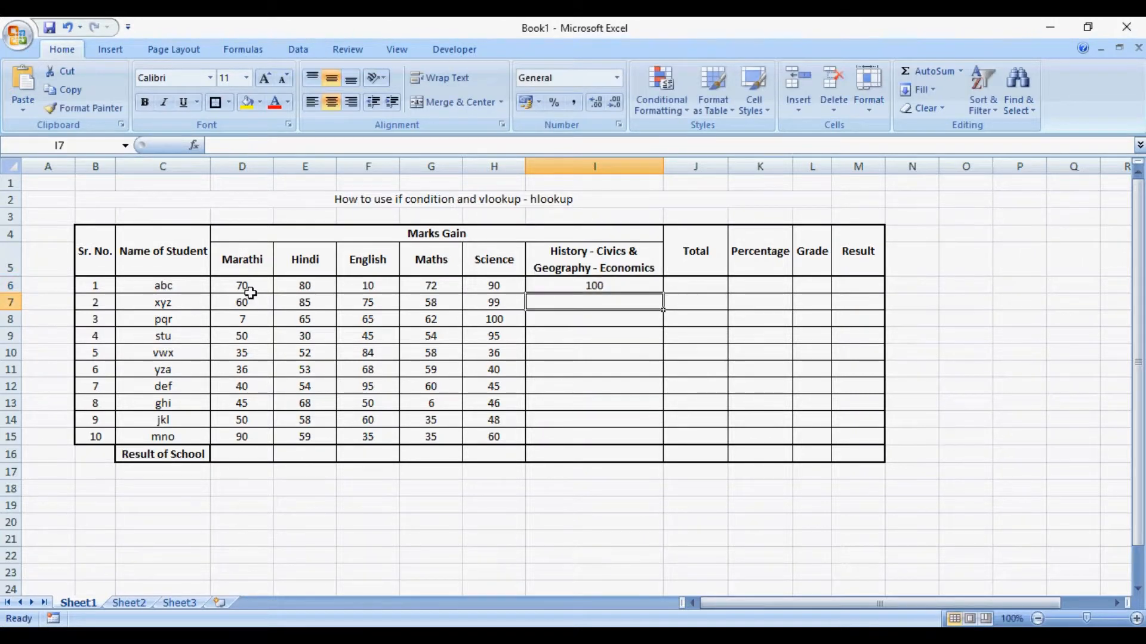
{"action": "type", "text": "50"}
{"action": "key", "text": "Return"}
{"action": "type", "text": "55"}
{"action": "key", "text": "Return"}
{"action": "type", "text": "56"}
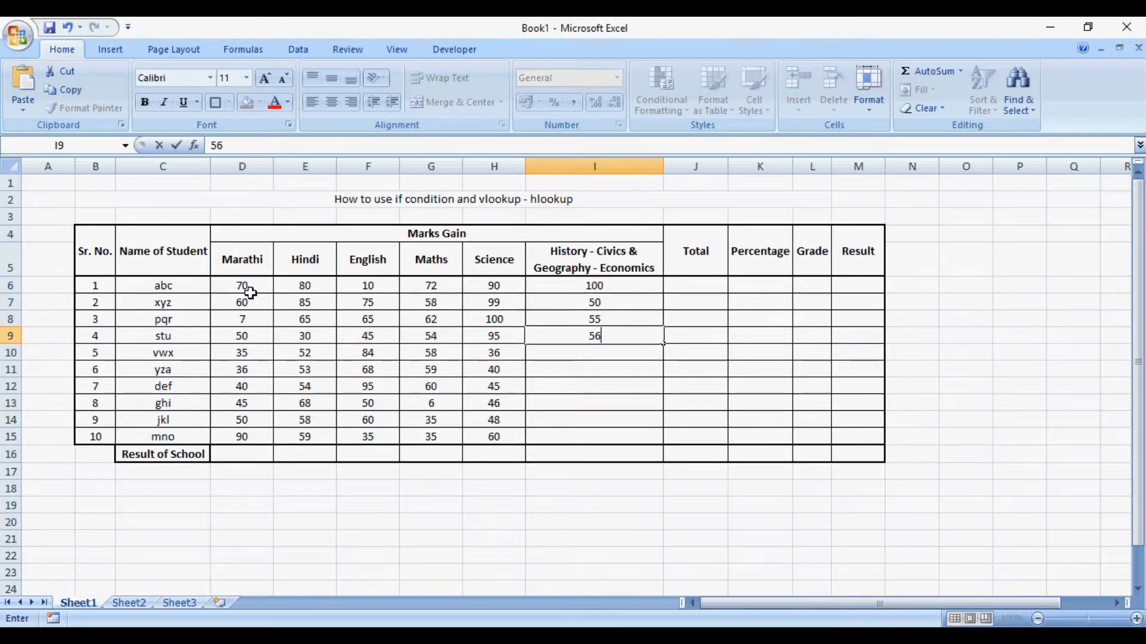
{"action": "key", "text": "Return"}
- Fill in the remaining History - Civics & Geography - Economics marks 58, 57, 90, 95, 40 and 80 in I10:I15
{"action": "type", "text": "58"}
{"action": "key", "text": "Return"}
{"action": "type", "text": "57"}
{"action": "key", "text": "Return"}
{"action": "type", "text": "90"}
{"action": "key", "text": "Return"}
{"action": "type", "text": "9"}
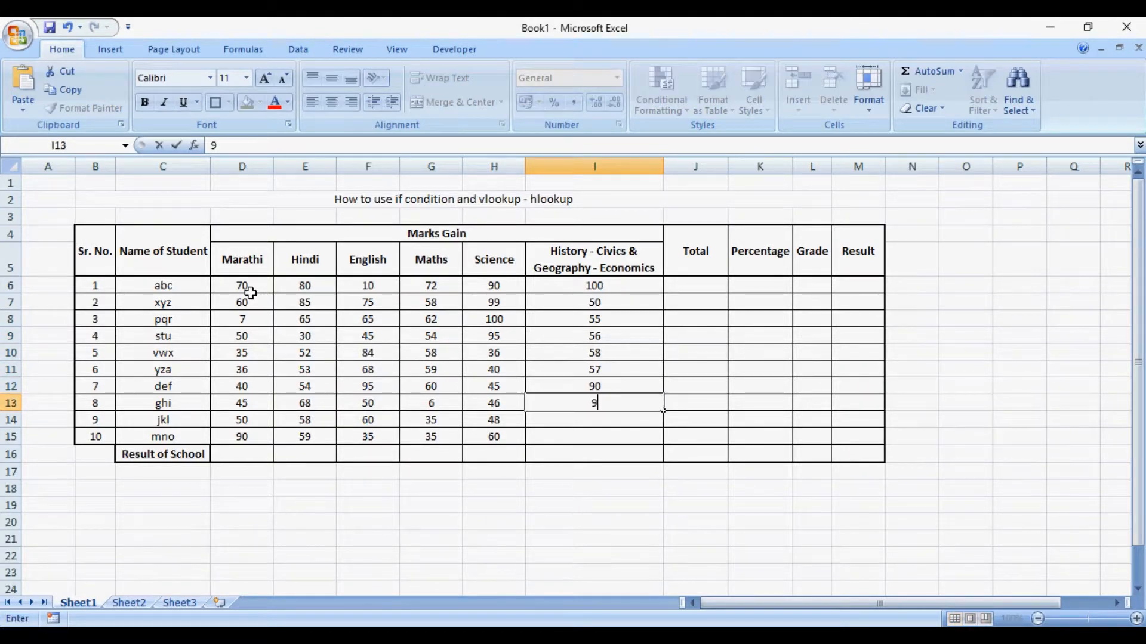
{"action": "type", "text": "5"}
{"action": "key", "text": "Return"}
{"action": "type", "text": "40"}
{"action": "key", "text": "Return"}
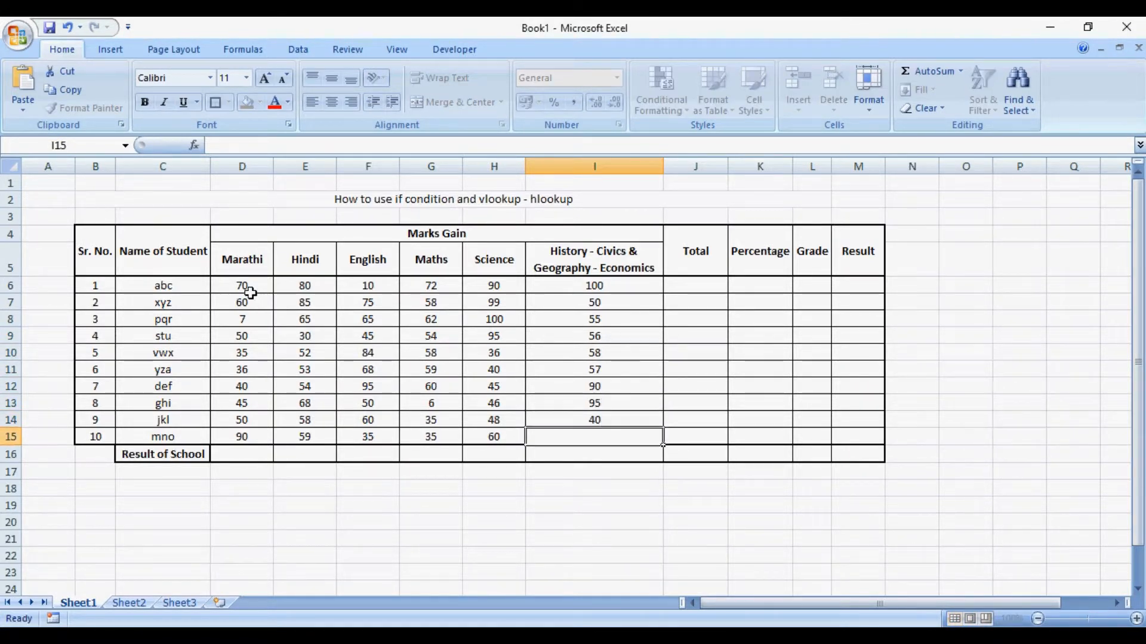
{"action": "type", "text": "80"}
{"action": "key", "text": "Tab"}
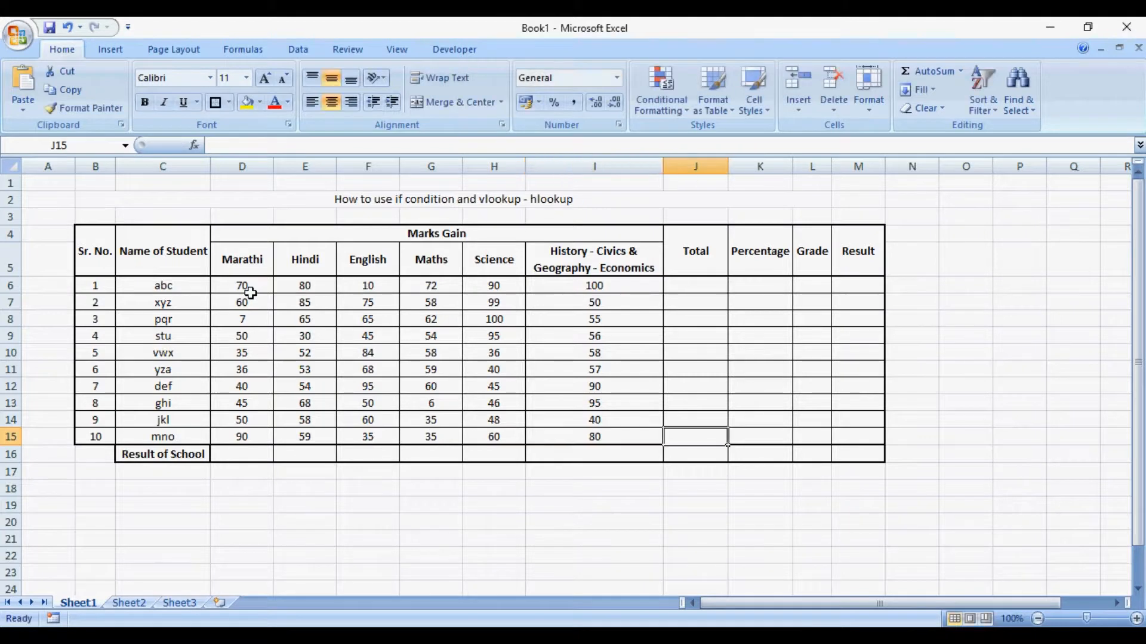
- Total the first student's six subject marks in J6 with a SUM formula over D6:I6
{"action": "key", "text": "Down"}
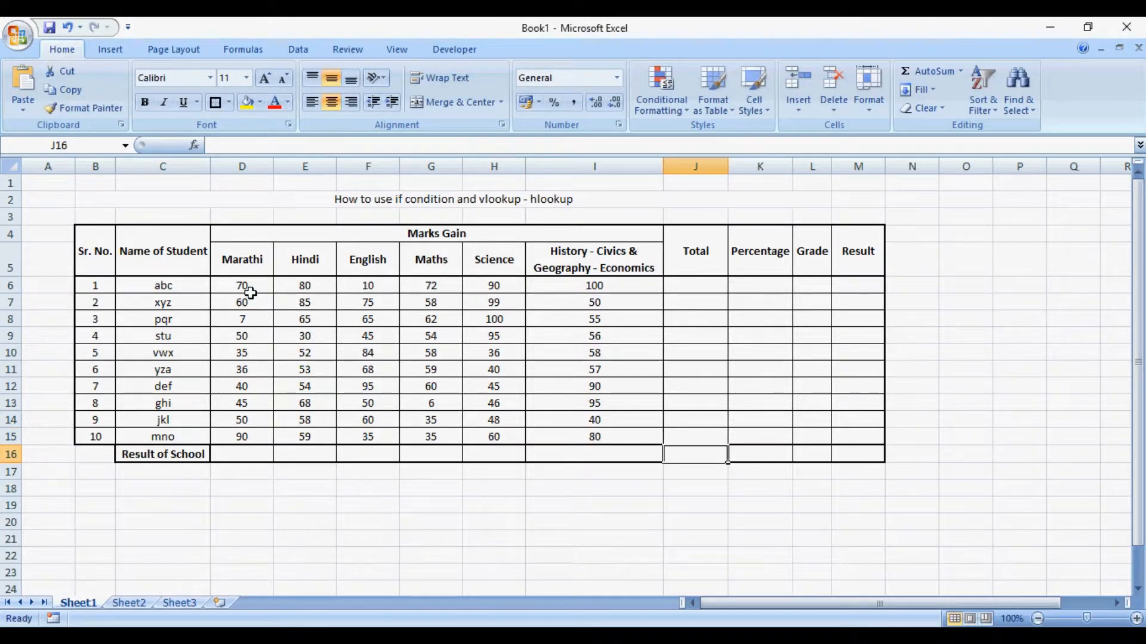
{"action": "key", "text": "Up"}
{"action": "key", "text": "Up"}
{"action": "key", "text": "Up"}
{"action": "key", "text": "Up"}
{"action": "key", "text": "Up"}
{"action": "key", "text": "Up"}
{"action": "key", "text": "Up"}
{"action": "key", "text": "Up"}
{"action": "key", "text": "Up"}
{"action": "key", "text": "Up"}
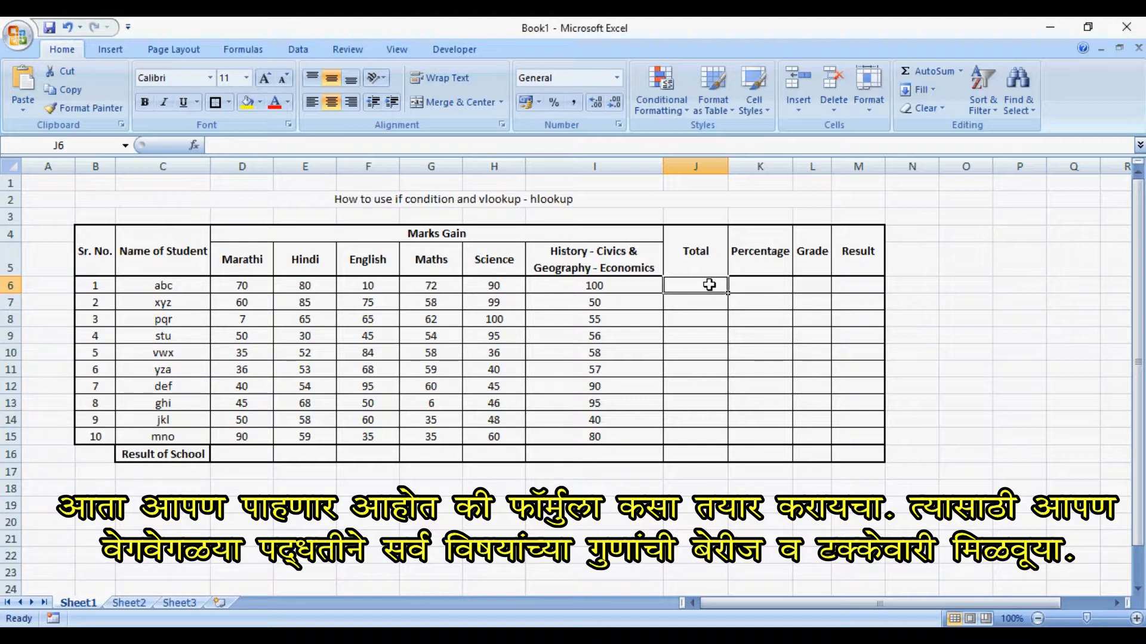
{"action": "type", "text": "=s"}
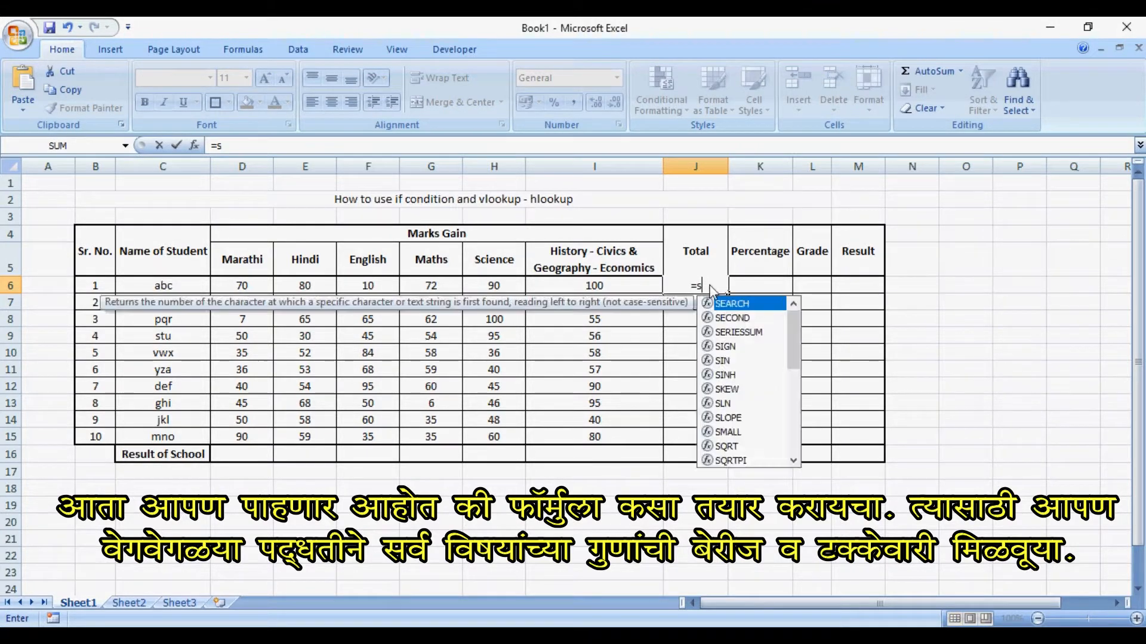
{"action": "type", "text": "um("}
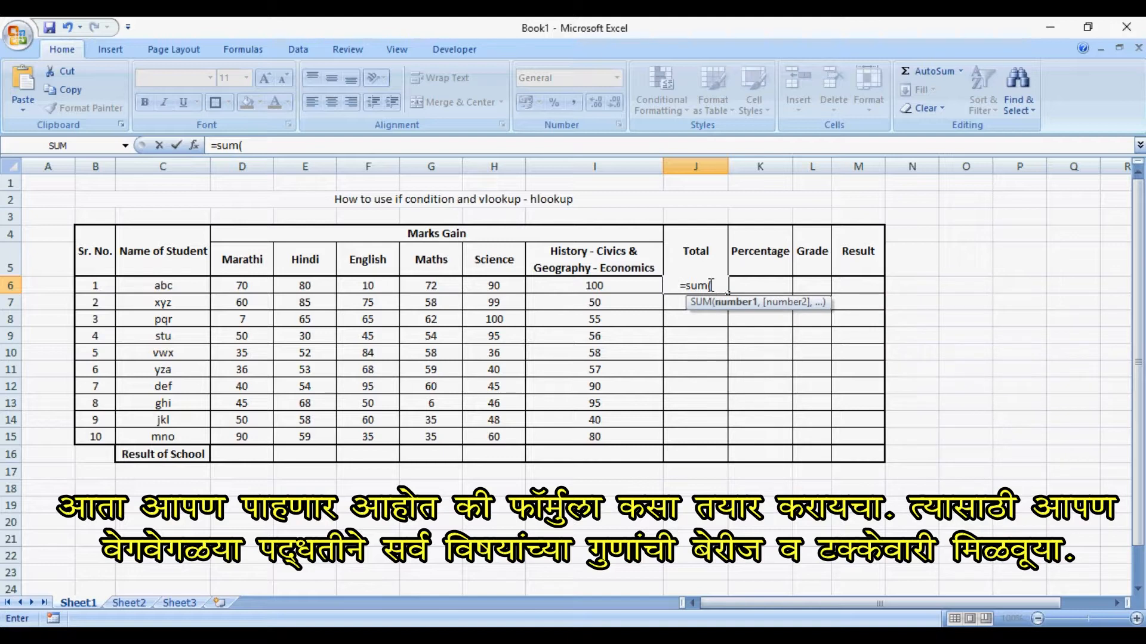
{"action": "key", "text": "Left"}
{"action": "key", "text": "shift+Left"}
{"action": "key", "text": "shift+Left"}
{"action": "key", "text": "shift+Left"}
{"action": "key", "text": "shift+Left"}
{"action": "key", "text": "shift+Left"}
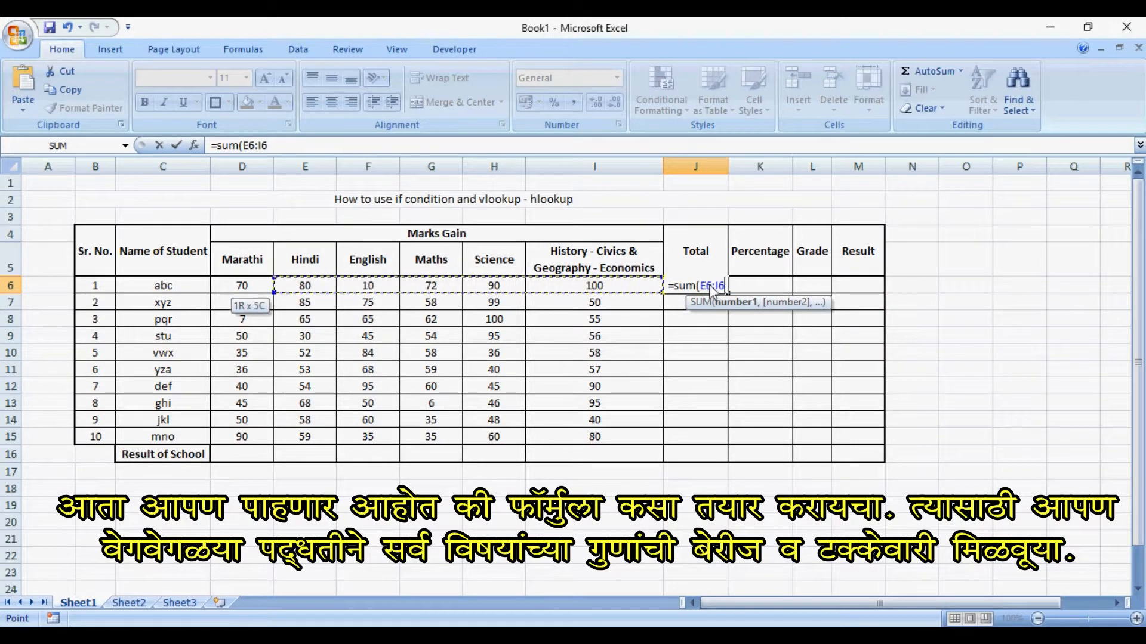
{"action": "key", "text": "Return"}
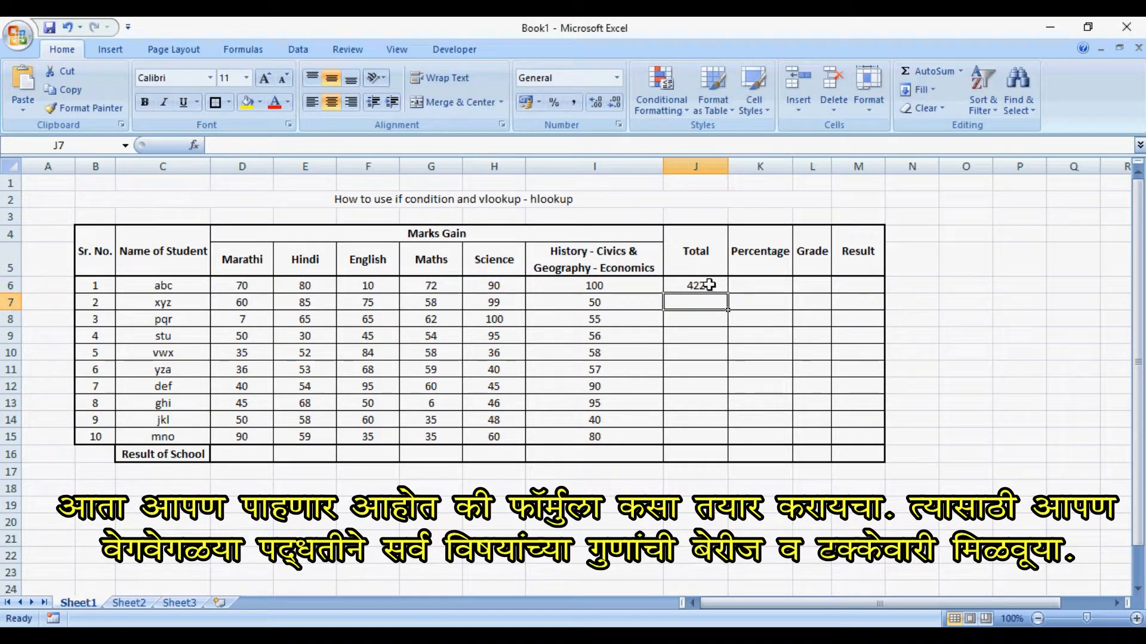
- Total the second student's marks in J7 with =SUM(D7:I7) and fill the formula down to J14
{"action": "type", "text": "=sum("}
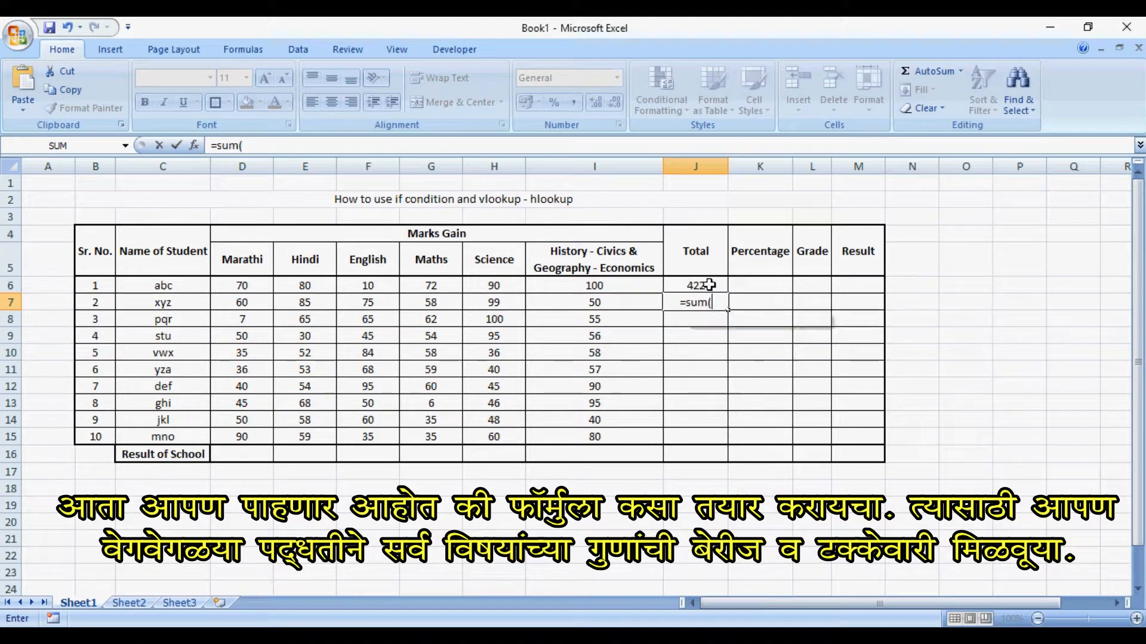
{"action": "key", "text": "Left"}
{"action": "key", "text": "shift+Left"}
{"action": "key", "text": "shift+Left"}
{"action": "key", "text": "shift+Left"}
{"action": "key", "text": "shift+Left"}
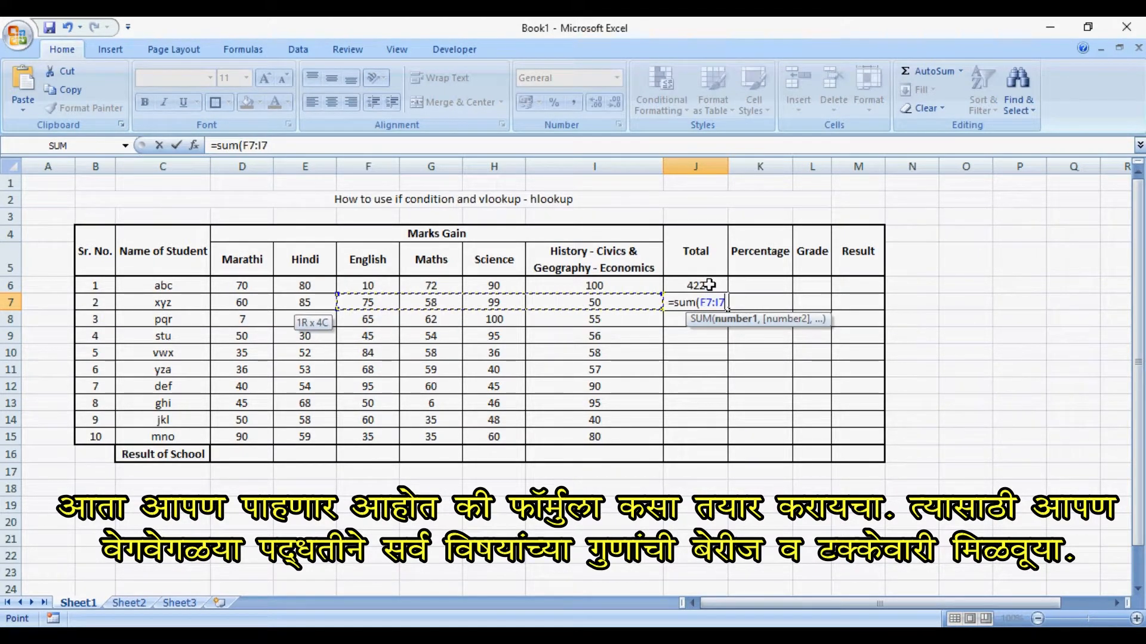
{"action": "key", "text": "shift+Left"}
{"action": "key", "text": "Return"}
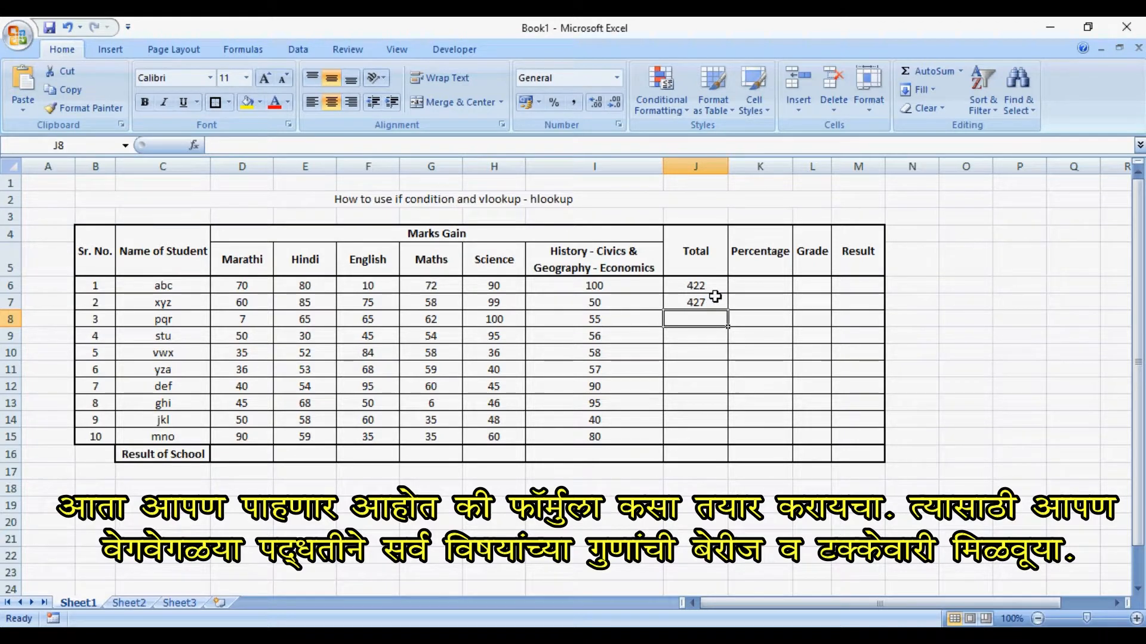
{"action": "left_click", "coordinate": [715, 297]}
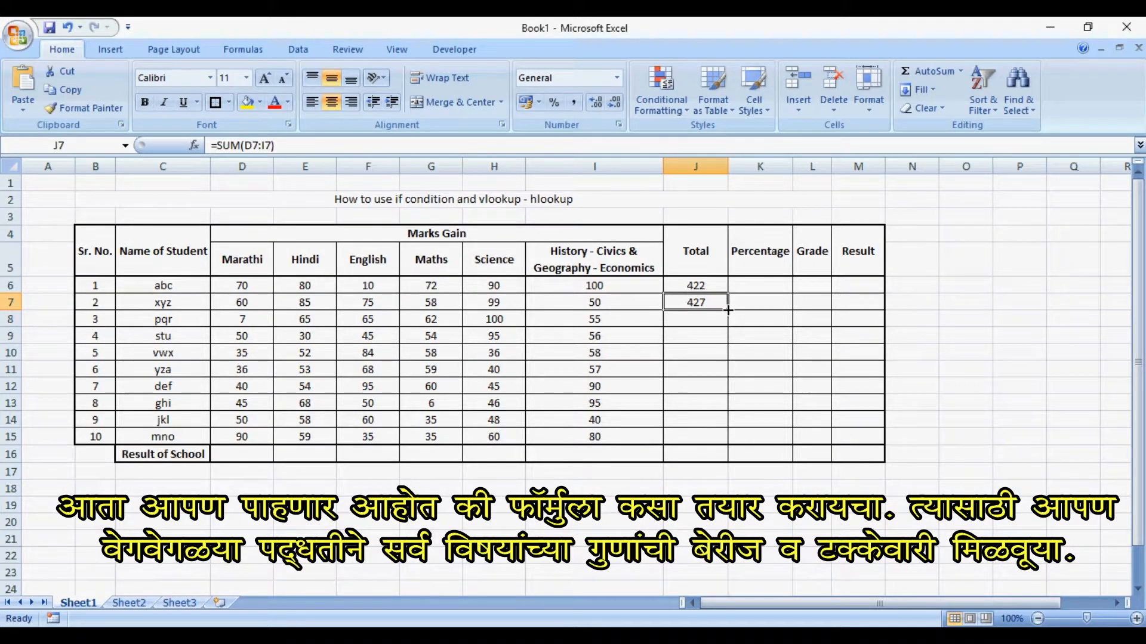
{"action": "left_click_drag", "start_coordinate": [727, 310], "coordinate": [723, 421]}
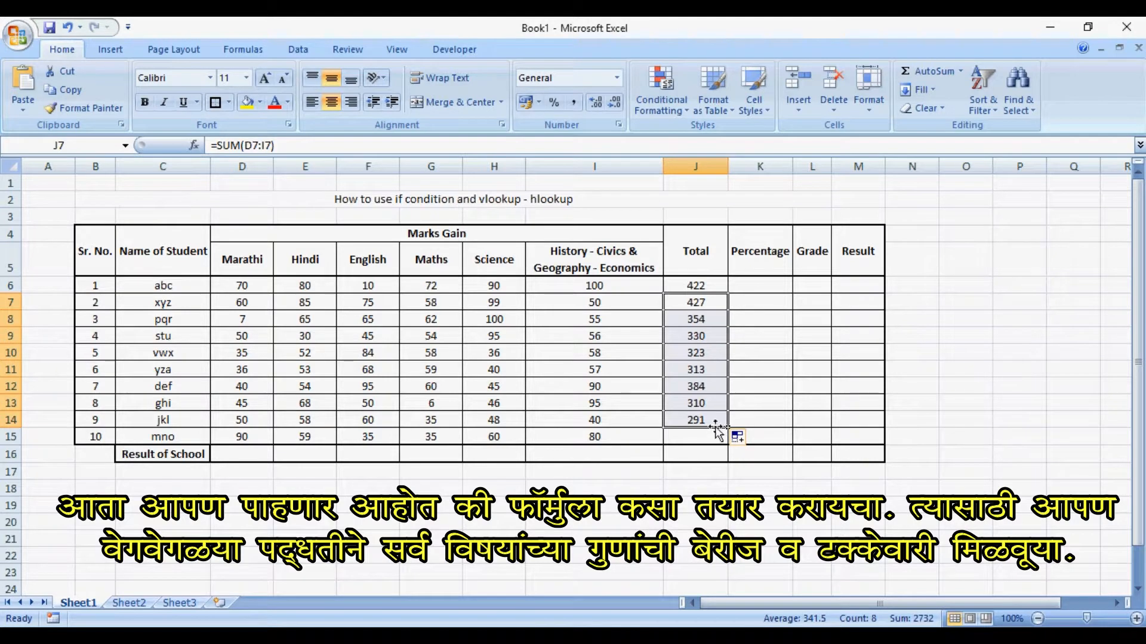
- Total the tenth student's marks in J15 with =SUM(D15:I15)
{"action": "left_click", "coordinate": [710, 436]}
{"action": "type", "text": "=sum("}
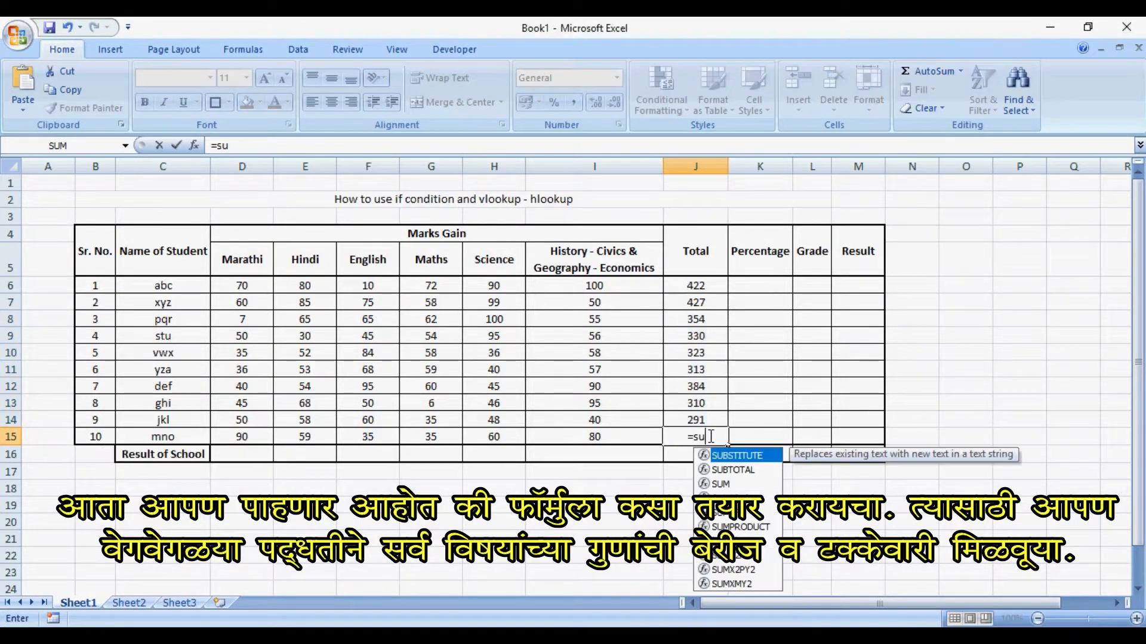
{"action": "key", "text": "Left"}
{"action": "key", "text": "shift+Left"}
{"action": "key", "text": "shift+Left"}
{"action": "key", "text": "shift+Left"}
{"action": "key", "text": "shift+Left"}
{"action": "key", "text": "shift+Left"}
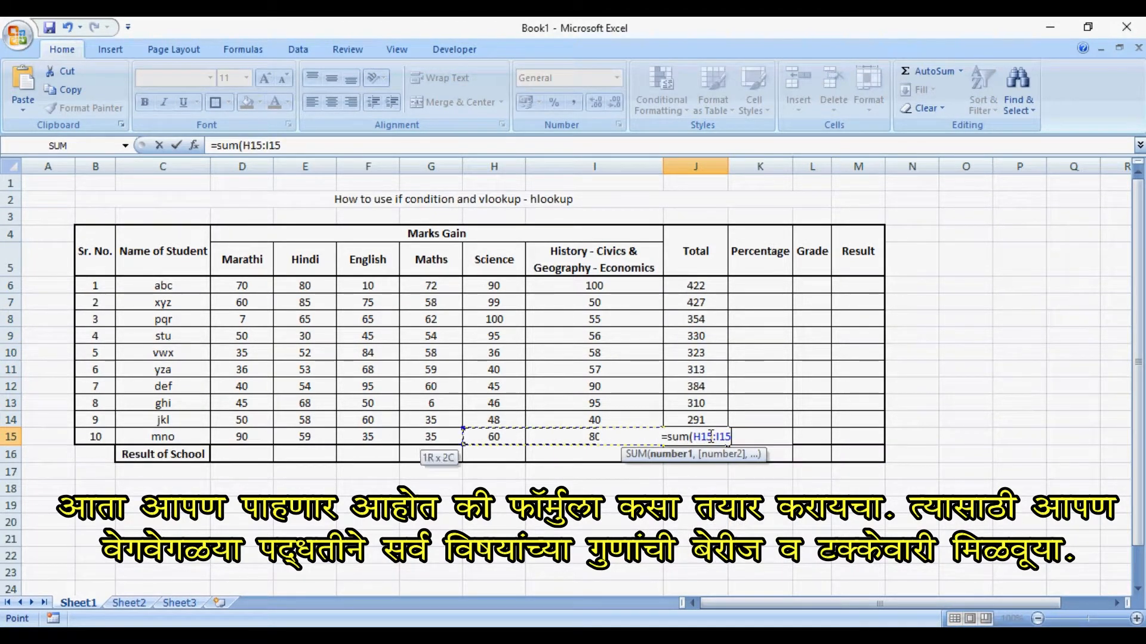
{"action": "key", "text": "Return"}
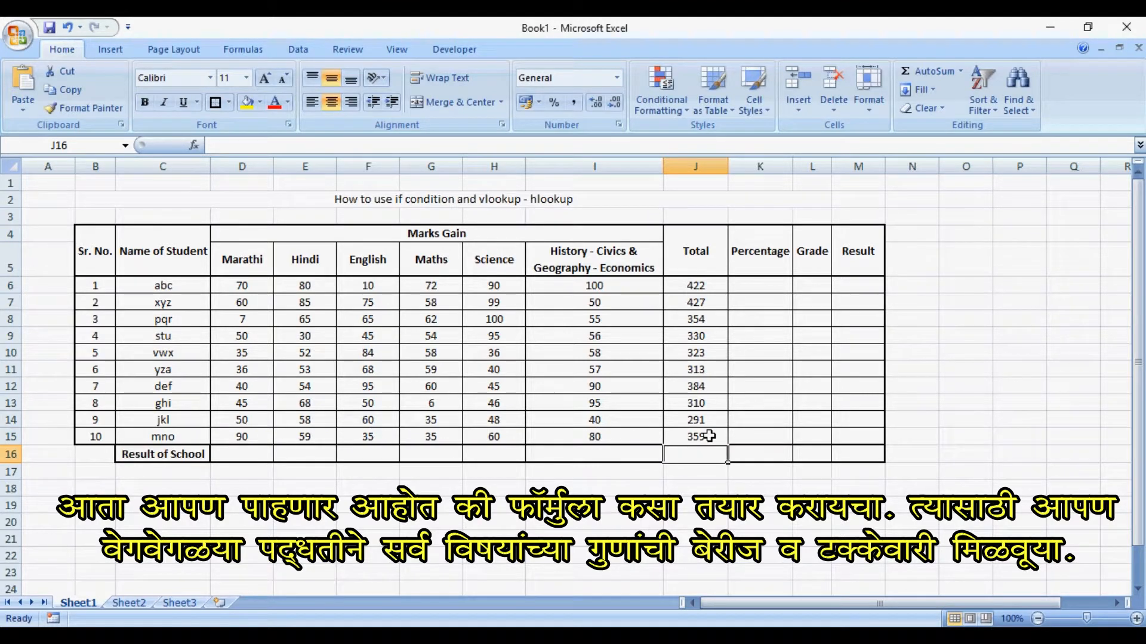
- Make the Total, Percentage, Grade and Result cells of all ten students (J6:M15) bold
{"action": "left_click", "coordinate": [709, 436]}
{"action": "key", "text": "shift+Up"}
{"action": "key", "text": "shift+Up"}
{"action": "key", "text": "shift+Up"}
{"action": "key", "text": "shift+Up"}
{"action": "key", "text": "shift+Up"}
{"action": "key", "text": "shift+Up"}
{"action": "key", "text": "shift+Up"}
{"action": "key", "text": "shift+Up"}
{"action": "key", "text": "shift+Up"}
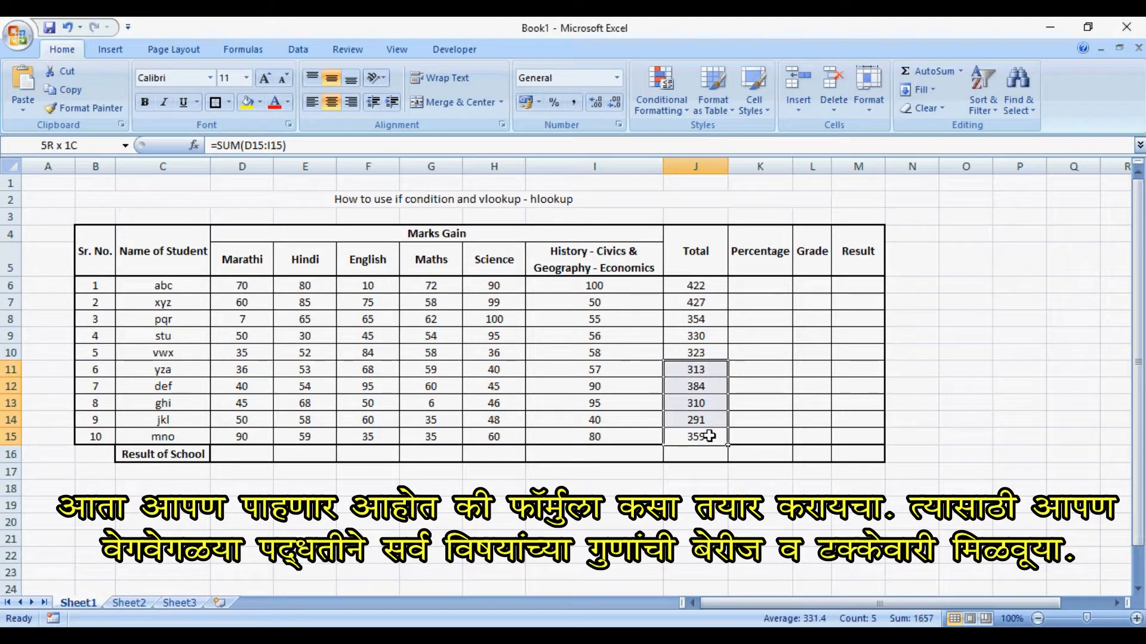
{"action": "key", "text": "shift+Up"}
{"action": "key", "text": "shift+Right"}
{"action": "key", "text": "shift+Right"}
{"action": "key", "text": "shift+Right"}
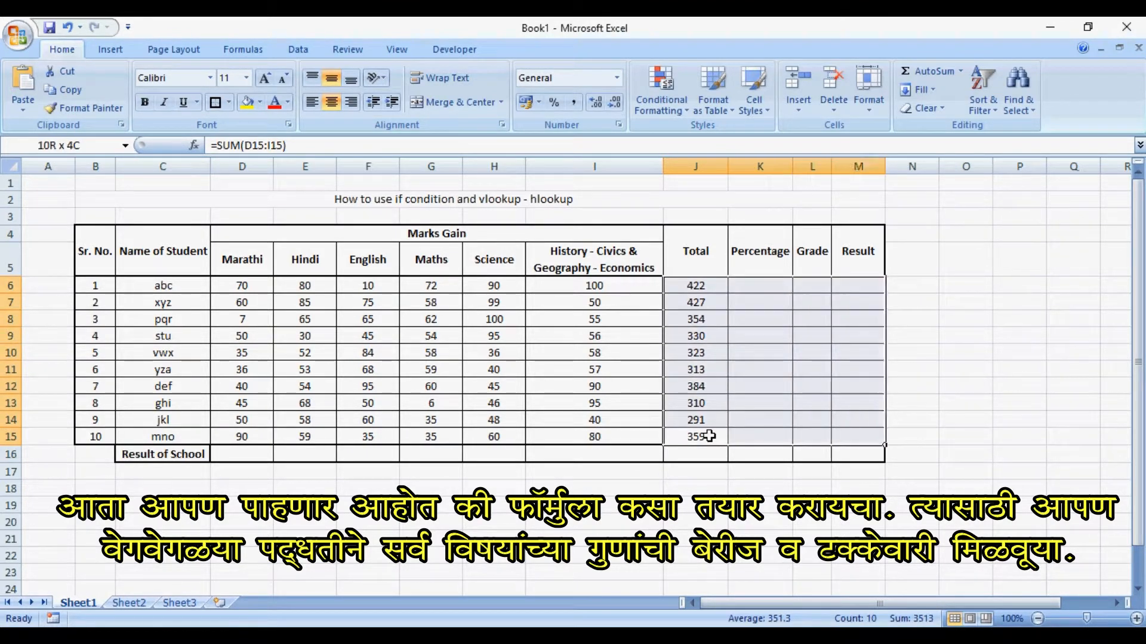
{"action": "key", "text": "ctrl+b"}
- Apply a thick box border around the Total to Result columns, from the headers through the school result row (J4:M16)
{"action": "key", "text": "Up"}
{"action": "key", "text": "Up"}
{"action": "key", "text": "Up"}
{"action": "key", "text": "Up"}
{"action": "key", "text": "Up"}
{"action": "key", "text": "Up"}
{"action": "key", "text": "Up"}
{"action": "key", "text": "Up"}
{"action": "key", "text": "Up"}
{"action": "key", "text": "Up"}
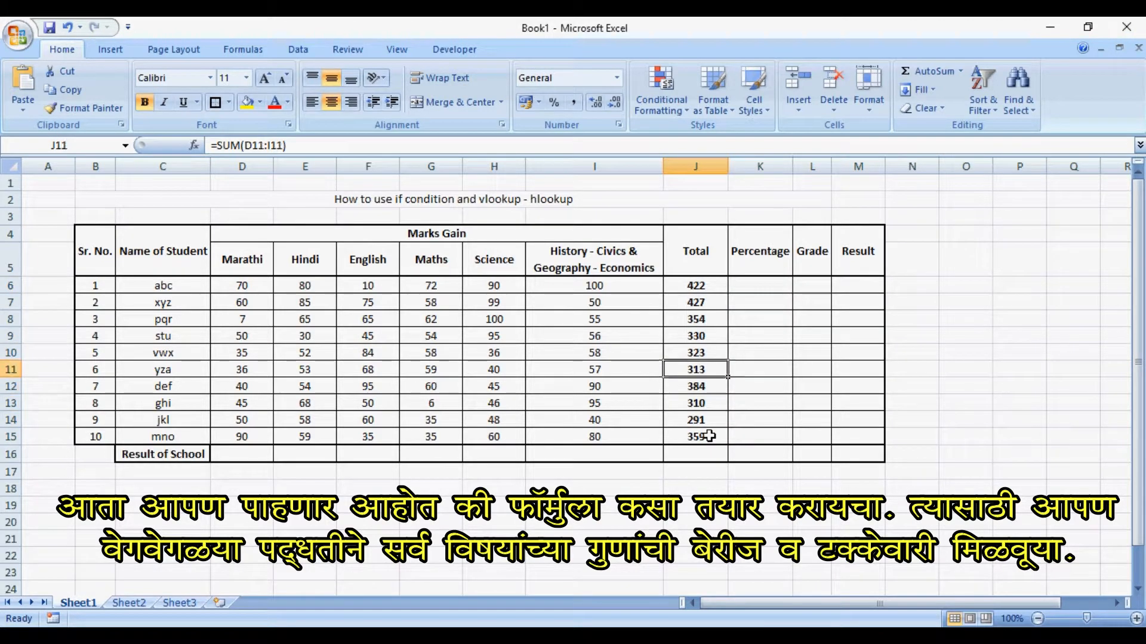
{"action": "key", "text": "shift+Right"}
{"action": "key", "text": "shift+Right"}
{"action": "key", "text": "shift+Right"}
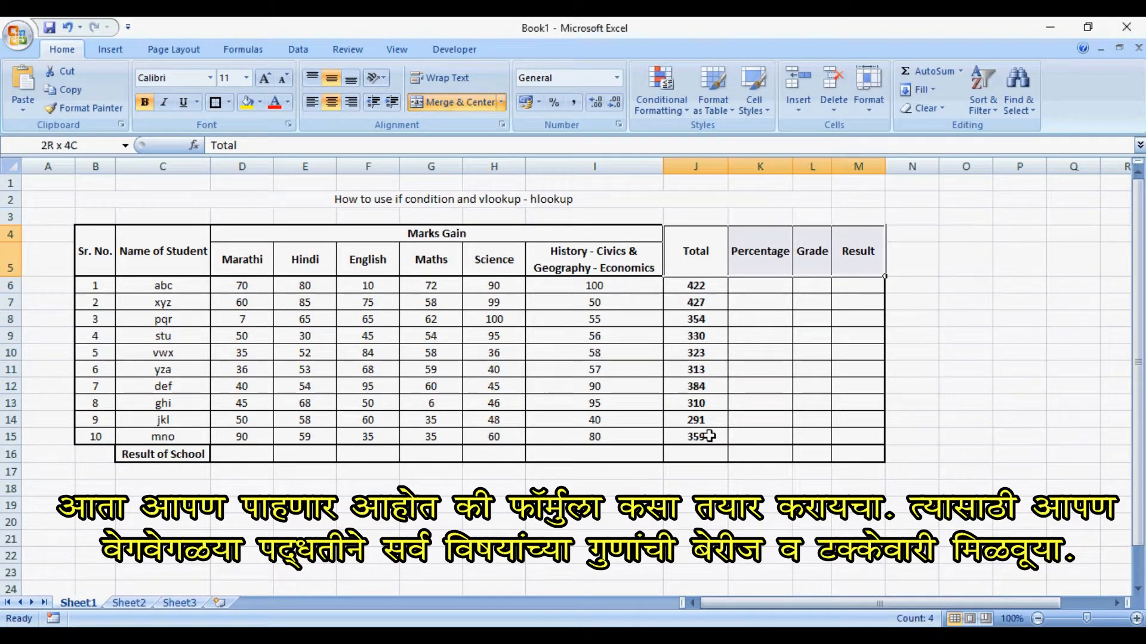
{"action": "key", "text": "shift+Down"}
{"action": "key", "text": "shift+Down"}
{"action": "key", "text": "shift+Down"}
{"action": "key", "text": "shift+Down"}
{"action": "key", "text": "shift+Down"}
{"action": "key", "text": "shift+Down"}
{"action": "key", "text": "shift+Down"}
{"action": "key", "text": "shift+Down"}
{"action": "key", "text": "shift+Down"}
{"action": "key", "text": "shift+Down"}
{"action": "key", "text": "shift+Down"}
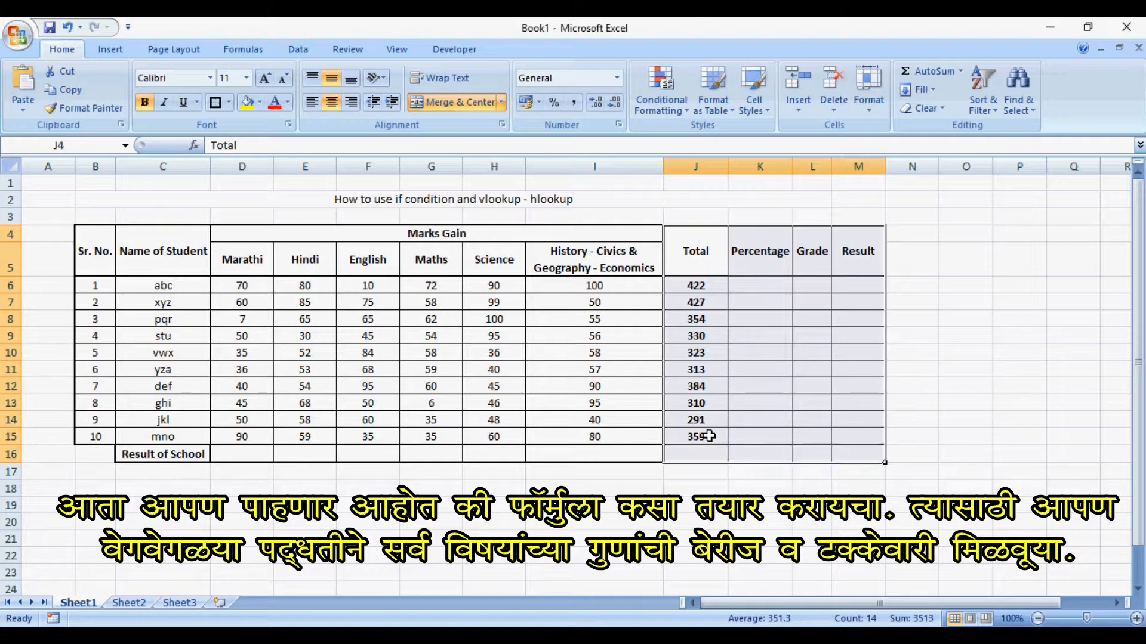
{"action": "left_click", "coordinate": [220, 108]}
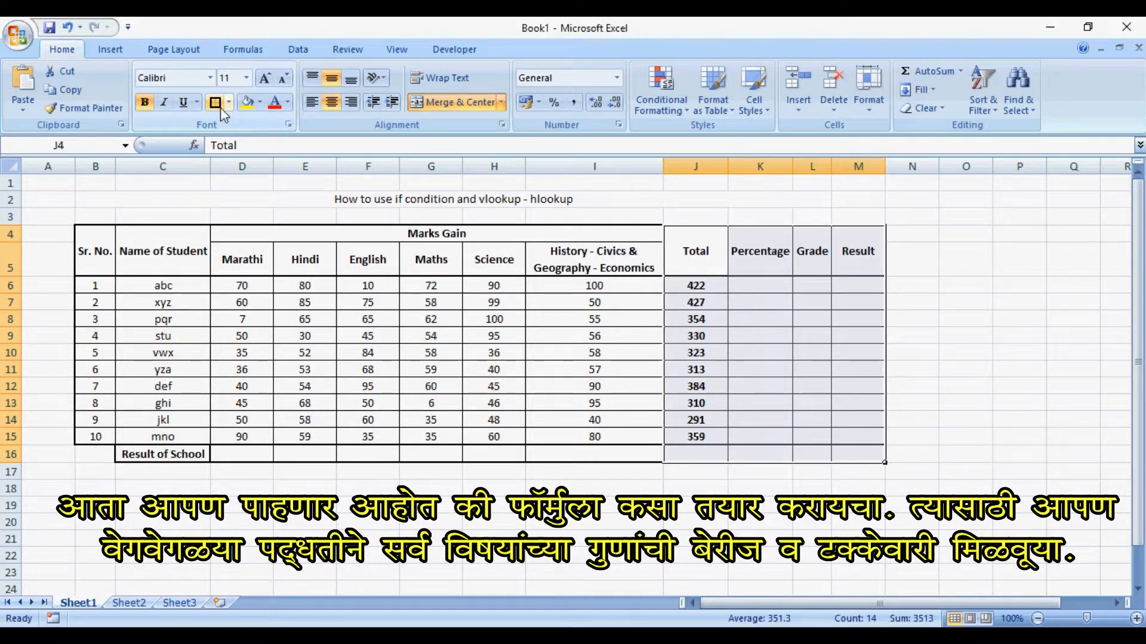
- Make the Sr. No. and Name of Student columns (B4:C15) entirely bold and apply a thick box border around them
{"action": "left_click", "coordinate": [98, 251]}
{"action": "key", "text": "shift+Right"}
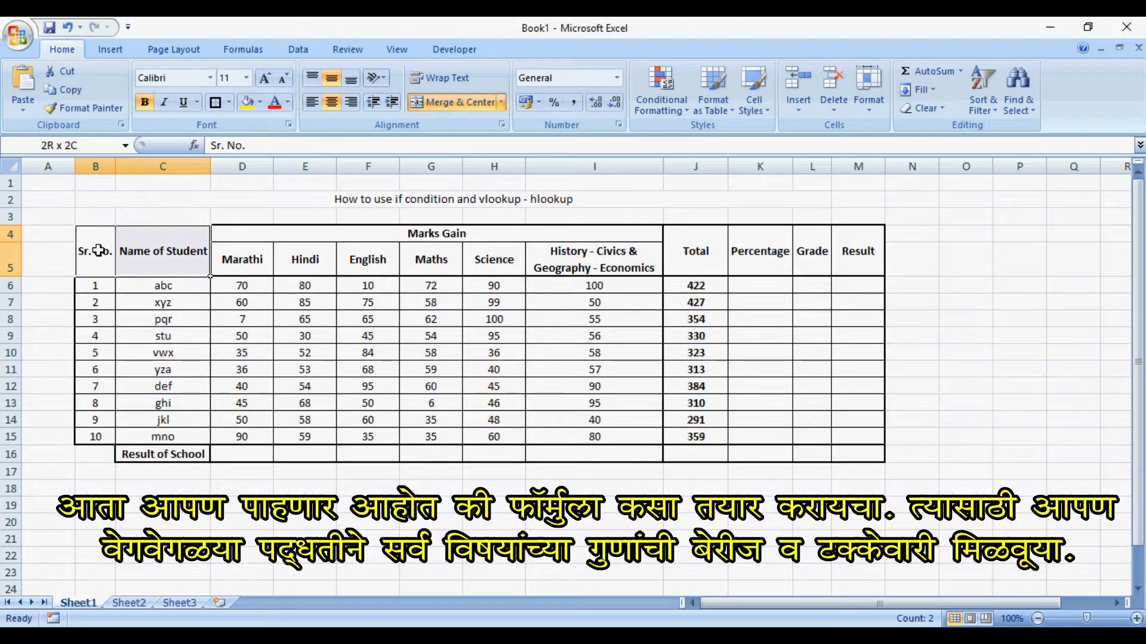
{"action": "key", "text": "shift+Down"}
{"action": "key", "text": "shift+Down"}
{"action": "key", "text": "shift+Down"}
{"action": "key", "text": "shift+Down"}
{"action": "key", "text": "shift+Down"}
{"action": "key", "text": "shift+Down"}
{"action": "key", "text": "shift+Down"}
{"action": "key", "text": "shift+Down"}
{"action": "key", "text": "shift+Down"}
{"action": "key", "text": "shift+Down"}
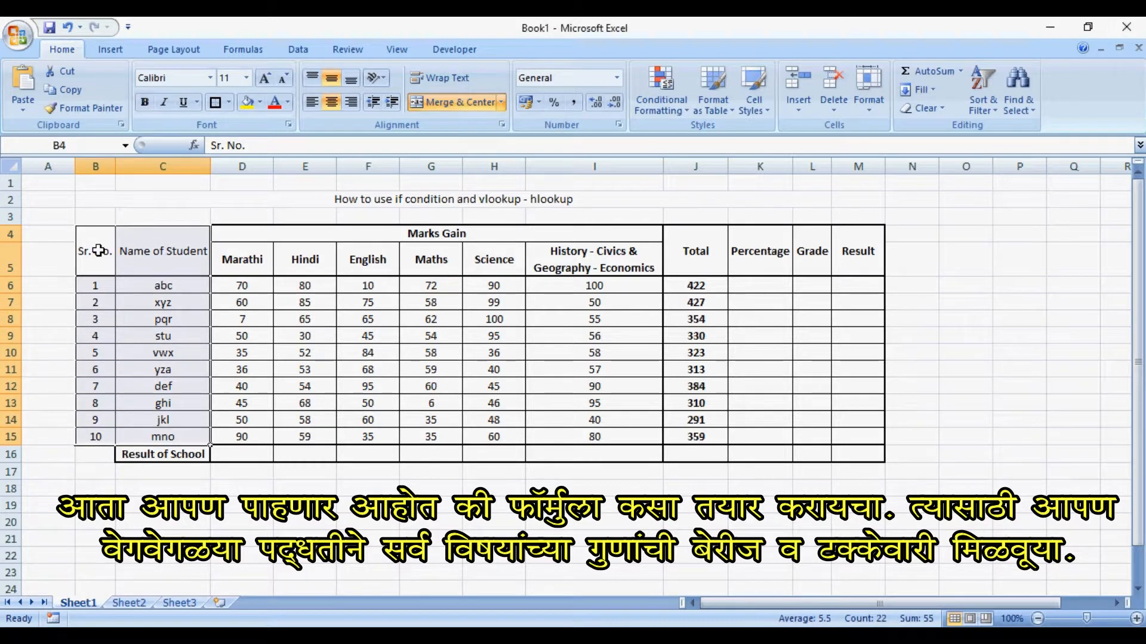
{"action": "key", "text": "ctrl+b"}
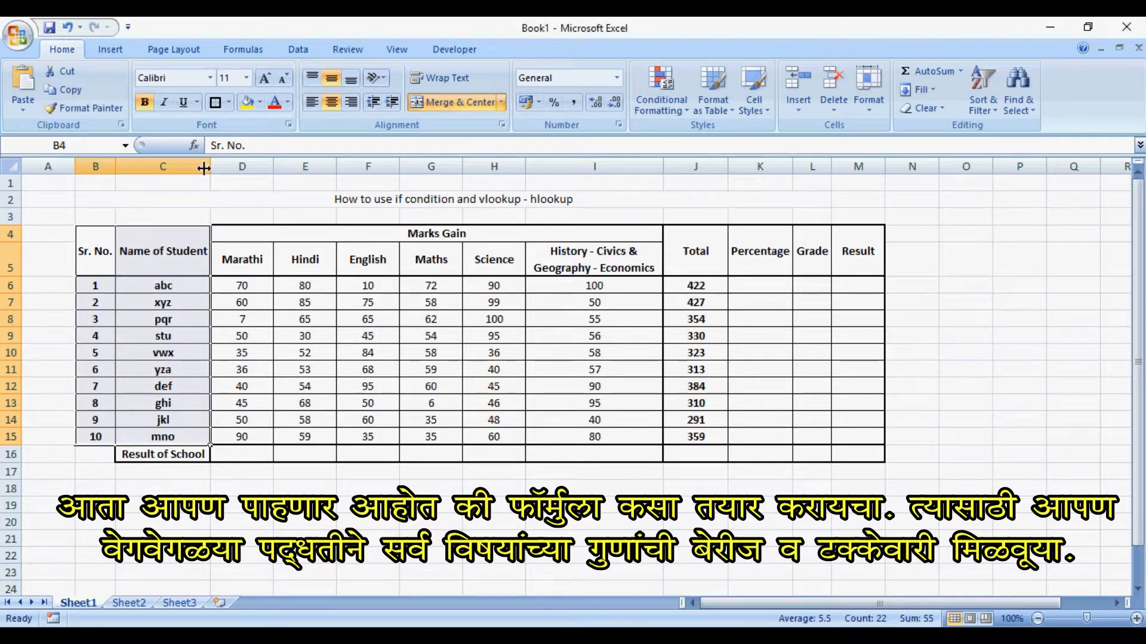
{"action": "left_click", "coordinate": [216, 103]}
{"action": "left_click", "coordinate": [305, 353]}
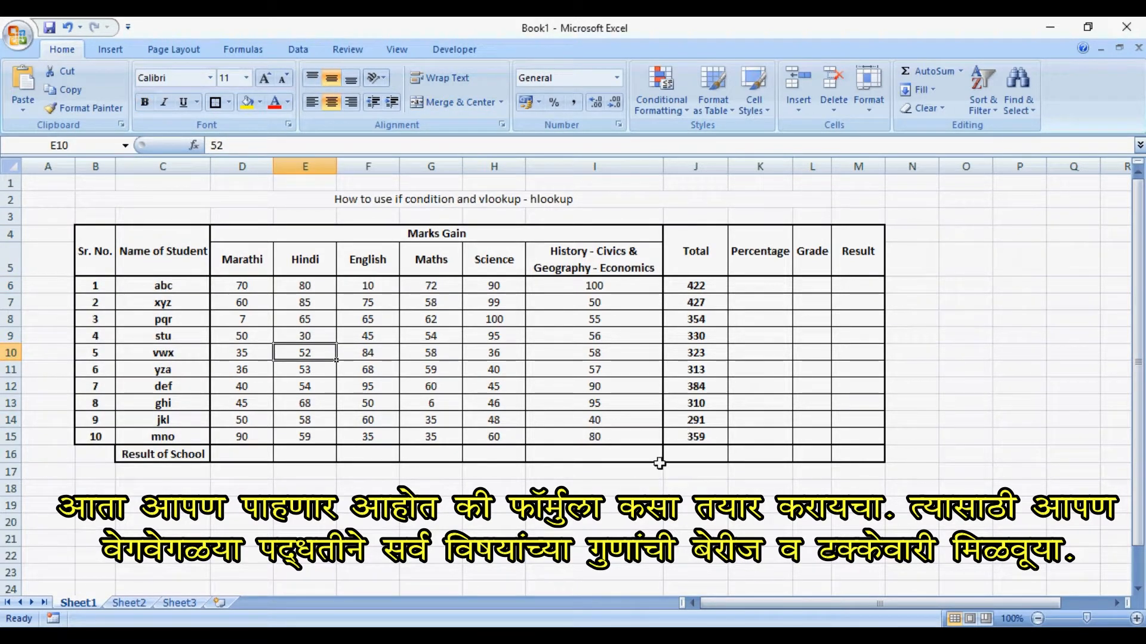
{"action": "left_click", "coordinate": [756, 395]}
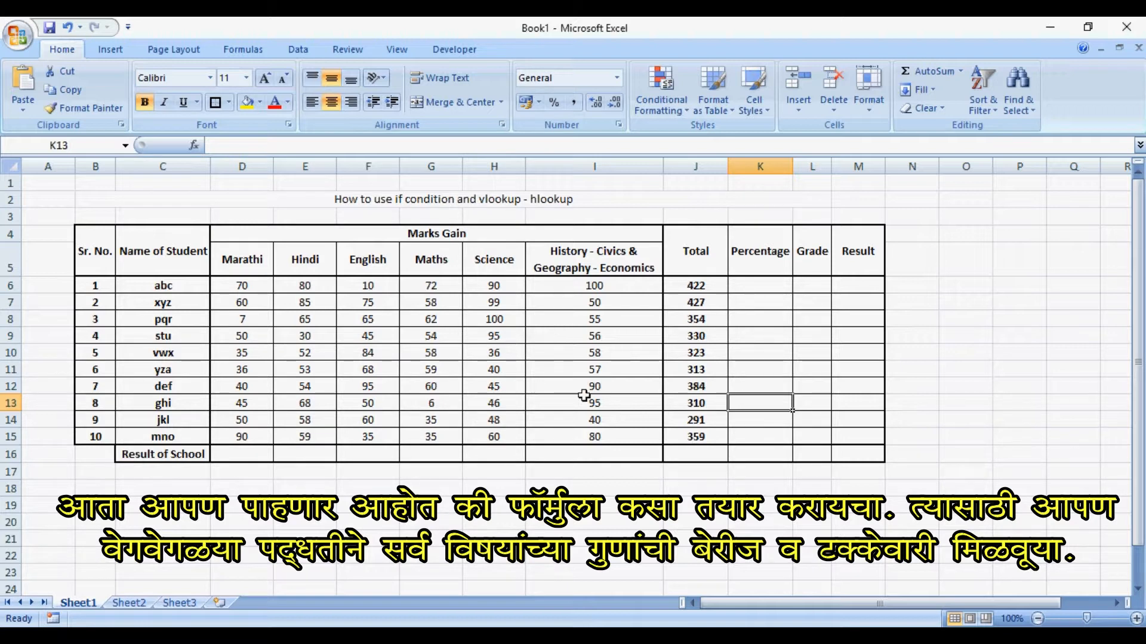
- Try calculating the first student's percentage in K6 with =J6*0.6
{"action": "left_click", "coordinate": [582, 336]}
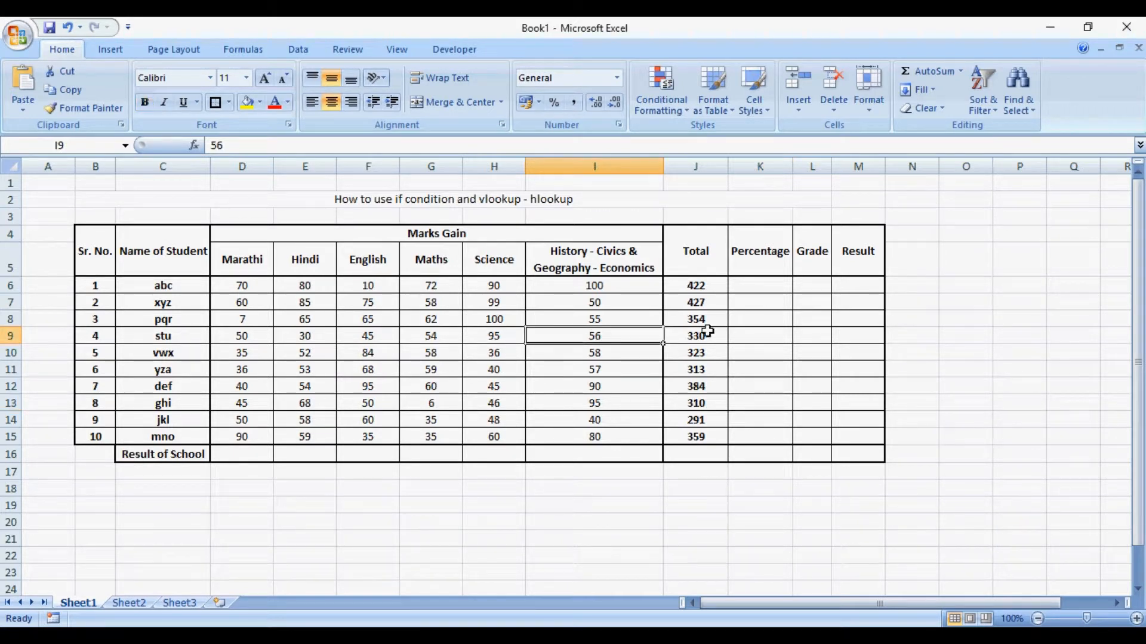
{"action": "left_click", "coordinate": [768, 281]}
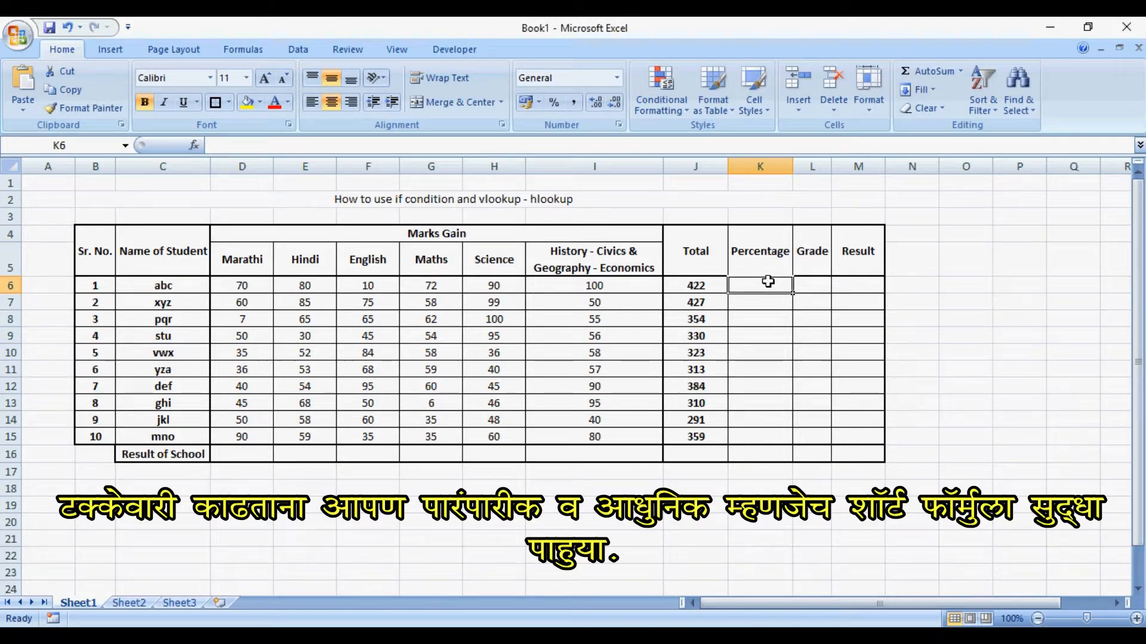
{"action": "type", "text": "="}
{"action": "key", "text": "Left"}
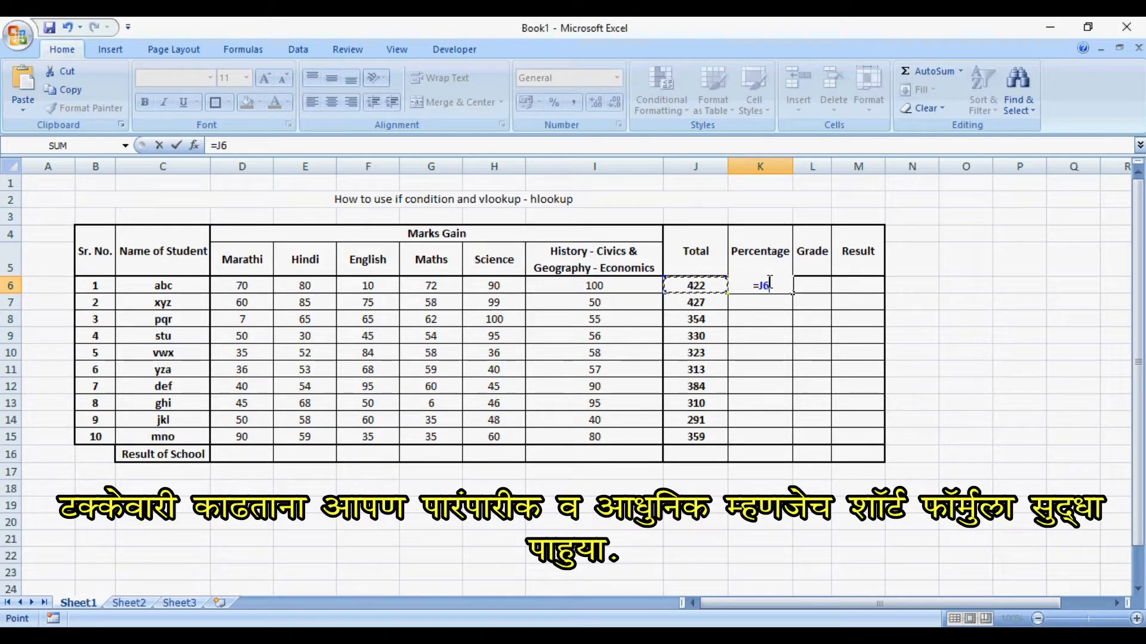
{"action": "type", "text": "*"}
{"action": "type", "text": "."}
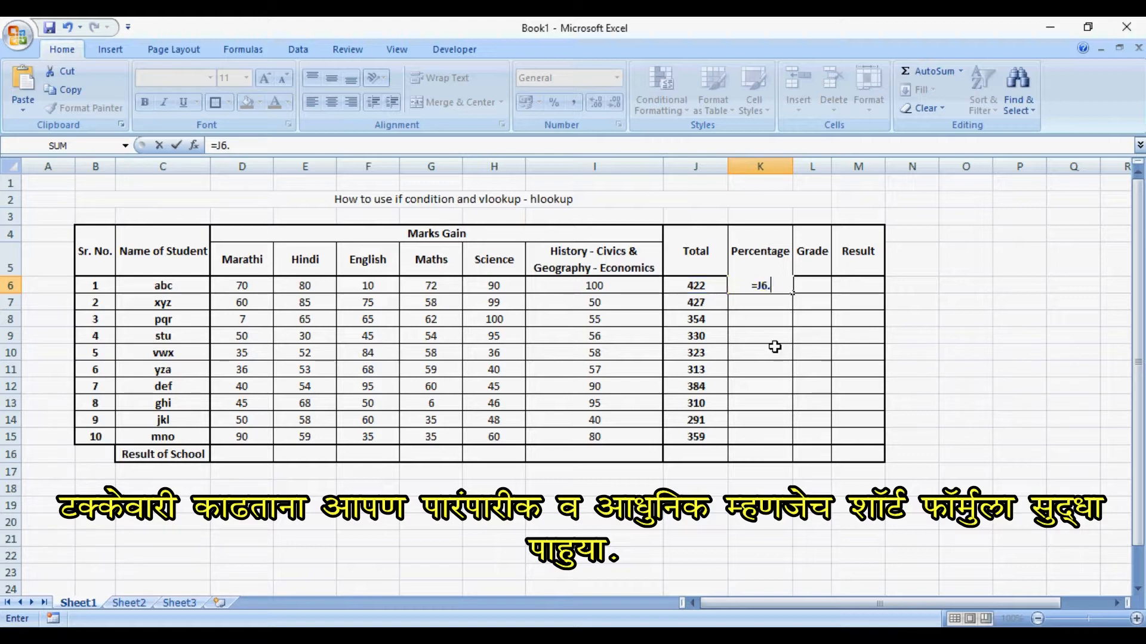
{"action": "key", "text": "BackSpace"}
{"action": "type", "text": "*.6"}
{"action": "key", "text": "Return"}
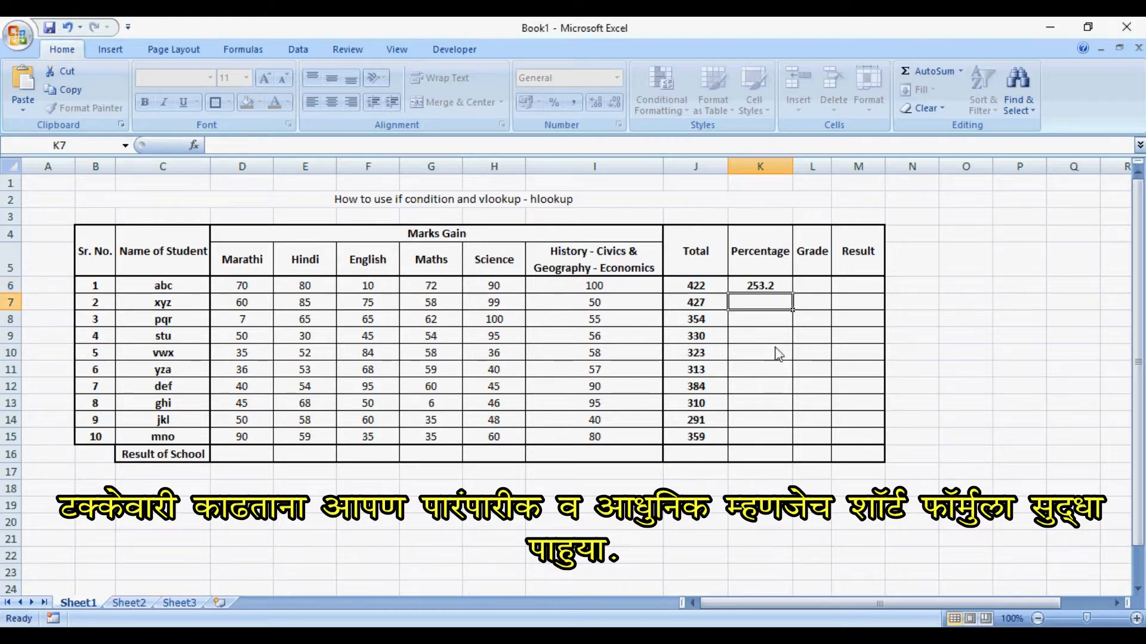
- Try replacing the first student's percentage formula in K6 with =J6*600/100
{"action": "key", "text": "Up"}
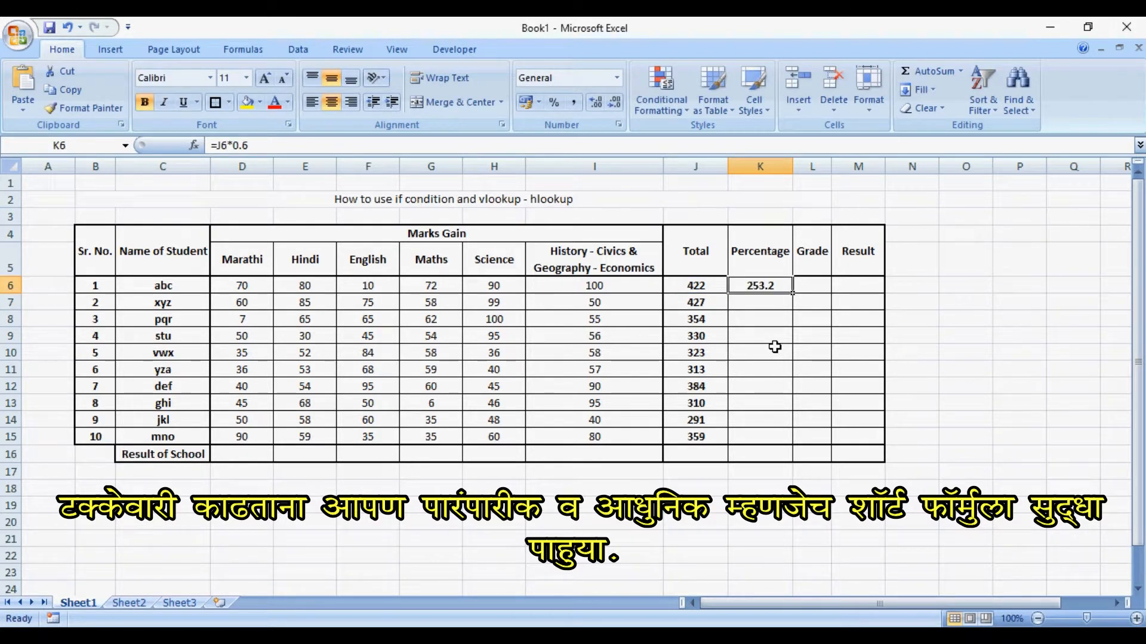
{"action": "type", "text": "="}
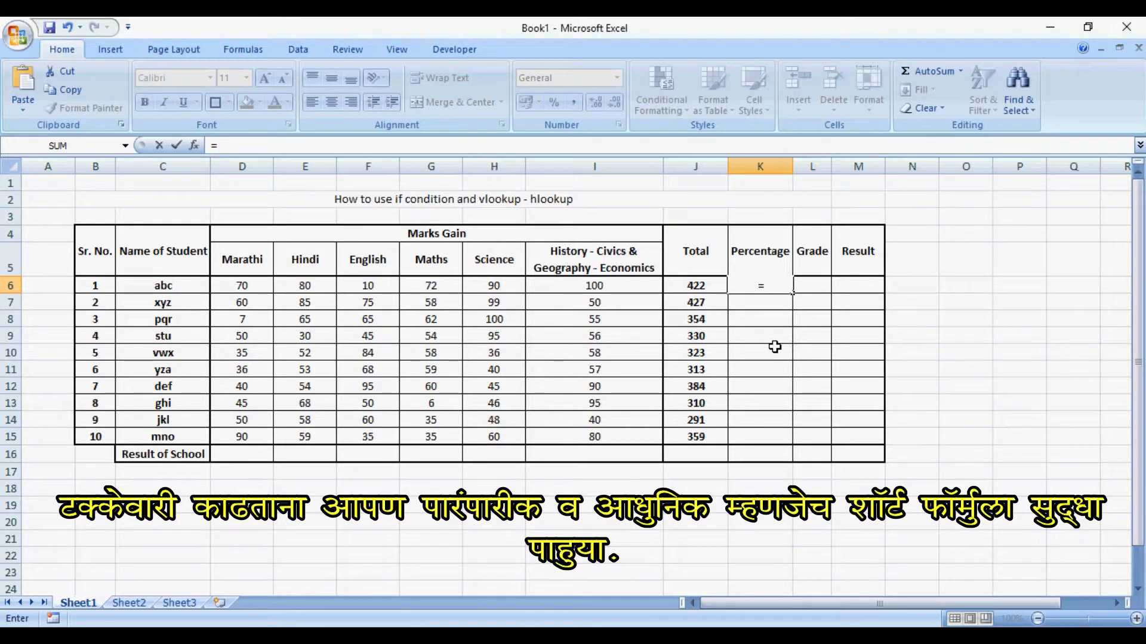
{"action": "key", "text": "Left"}
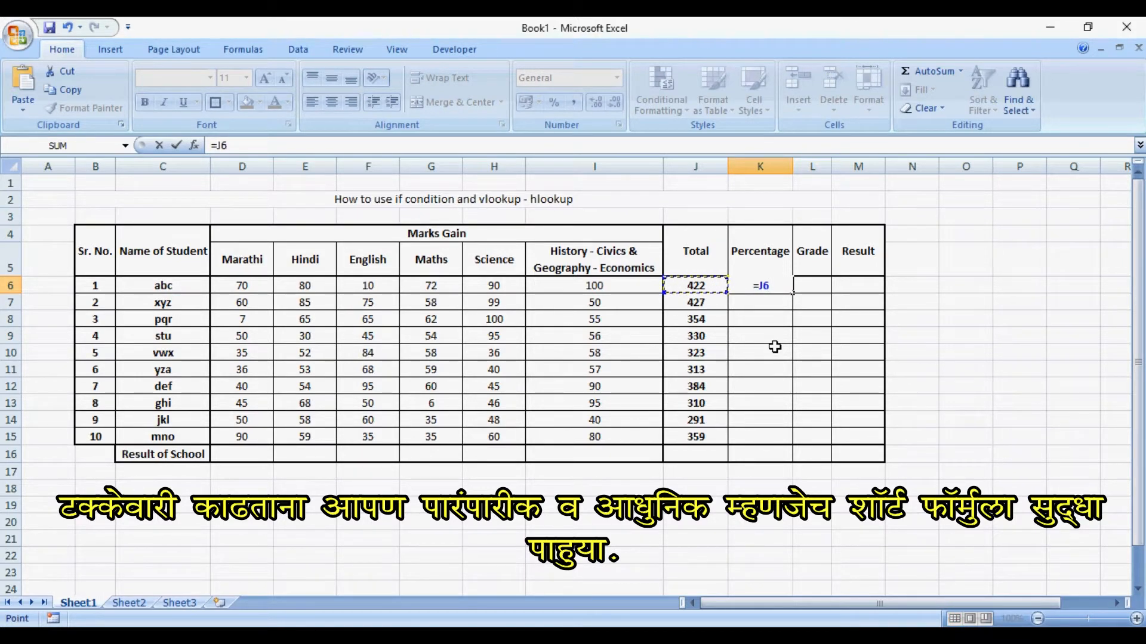
{"action": "type", "text": "/"}
{"action": "type", "text": "6"}
{"action": "key", "text": "BackSpace"}
{"action": "key", "text": "BackSpace"}
{"action": "type", "text": "*600/"}
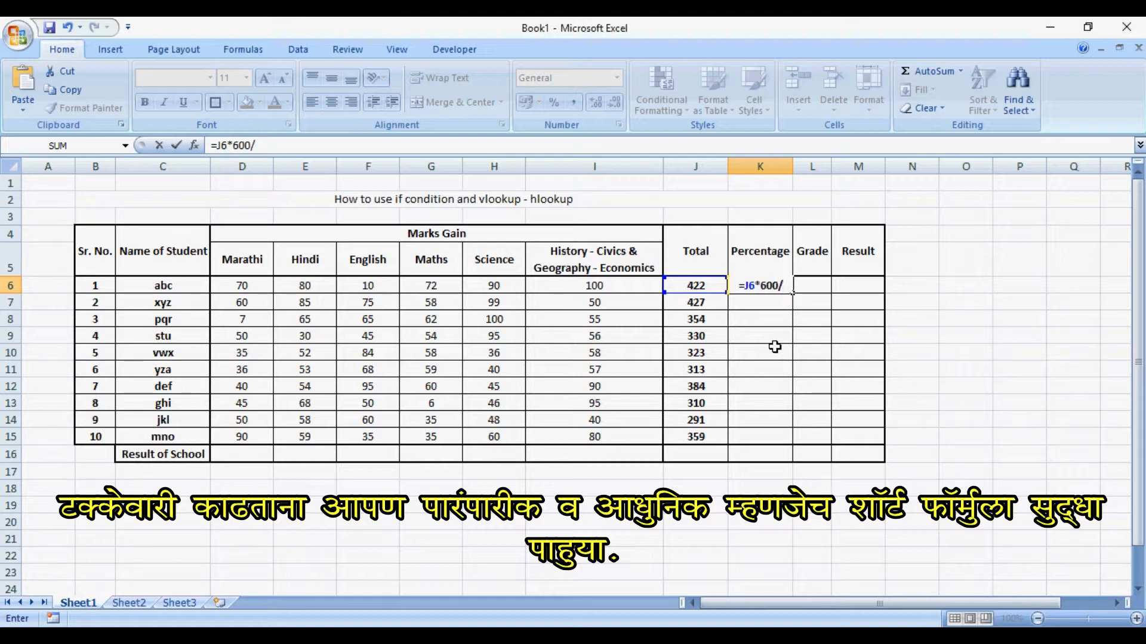
{"action": "type", "text": "100"}
{"action": "key", "text": "Return"}
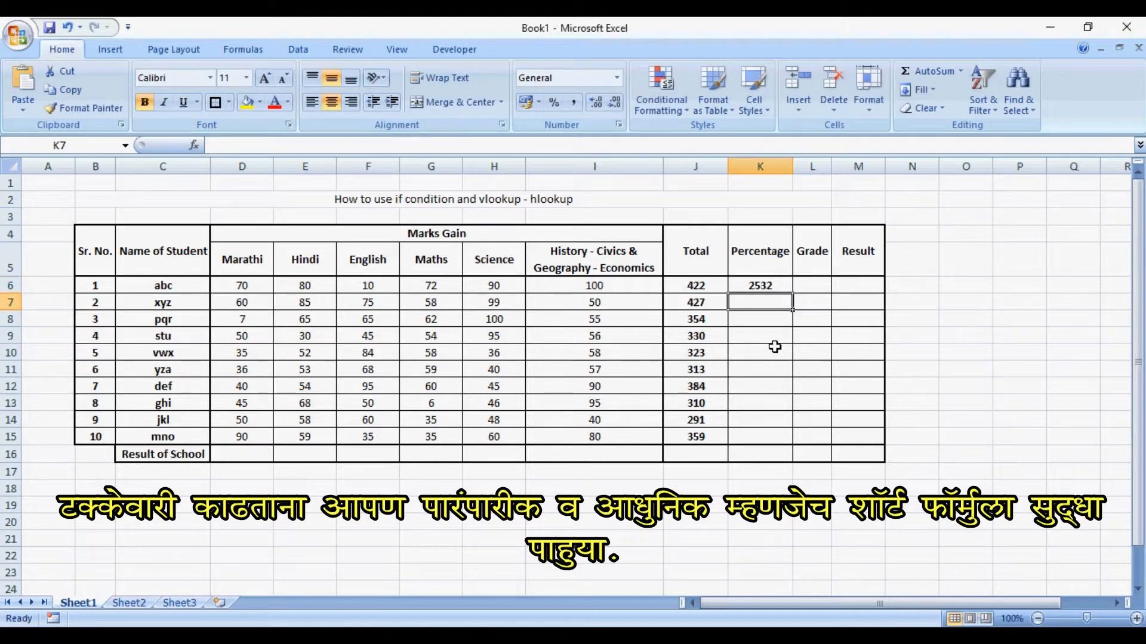
- Correct the percentage formula in K6 to the traditional form =J6*100/600
{"action": "key", "text": "Up"}
{"action": "key", "text": "F2"}
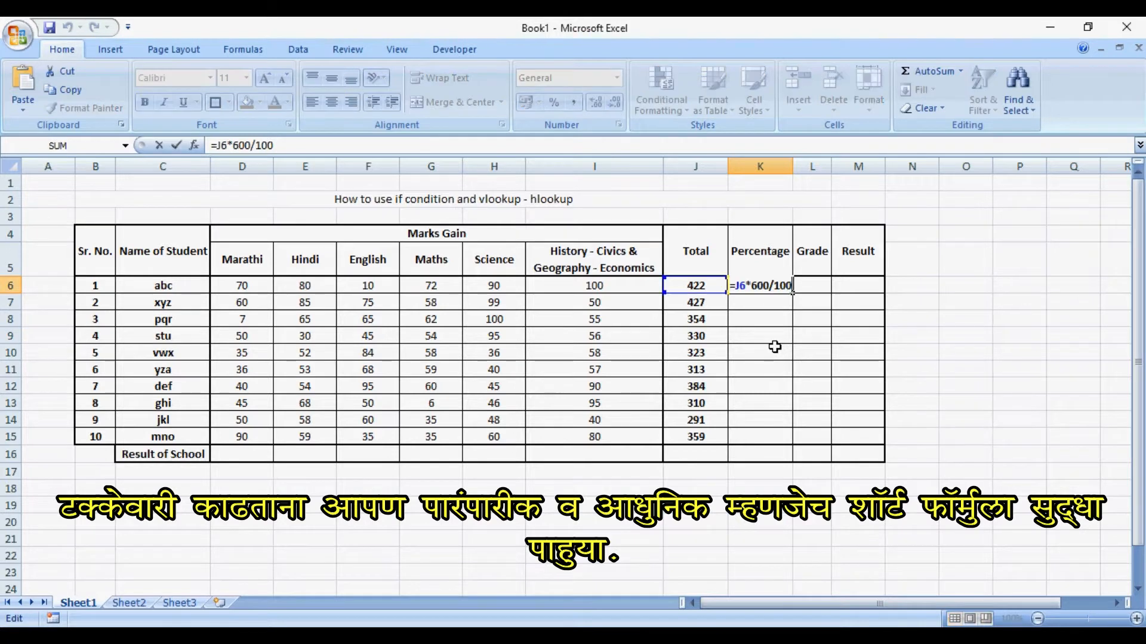
{"action": "key", "text": "BackSpace"}
{"action": "key", "text": "BackSpace"}
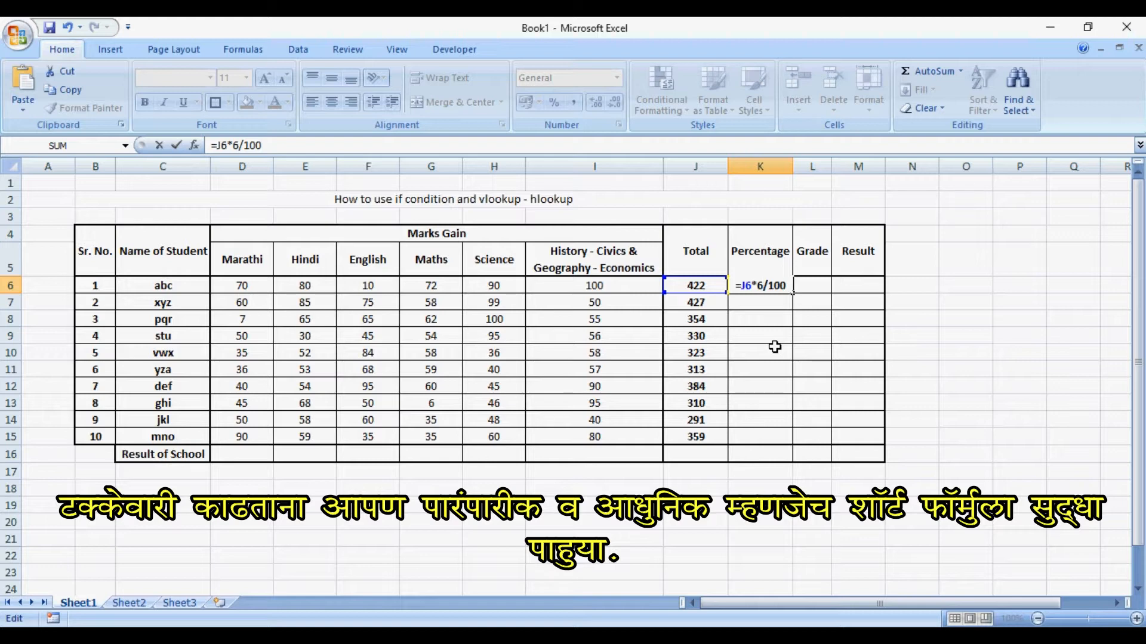
{"action": "key", "text": "BackSpace"}
{"action": "type", "text": "100"}
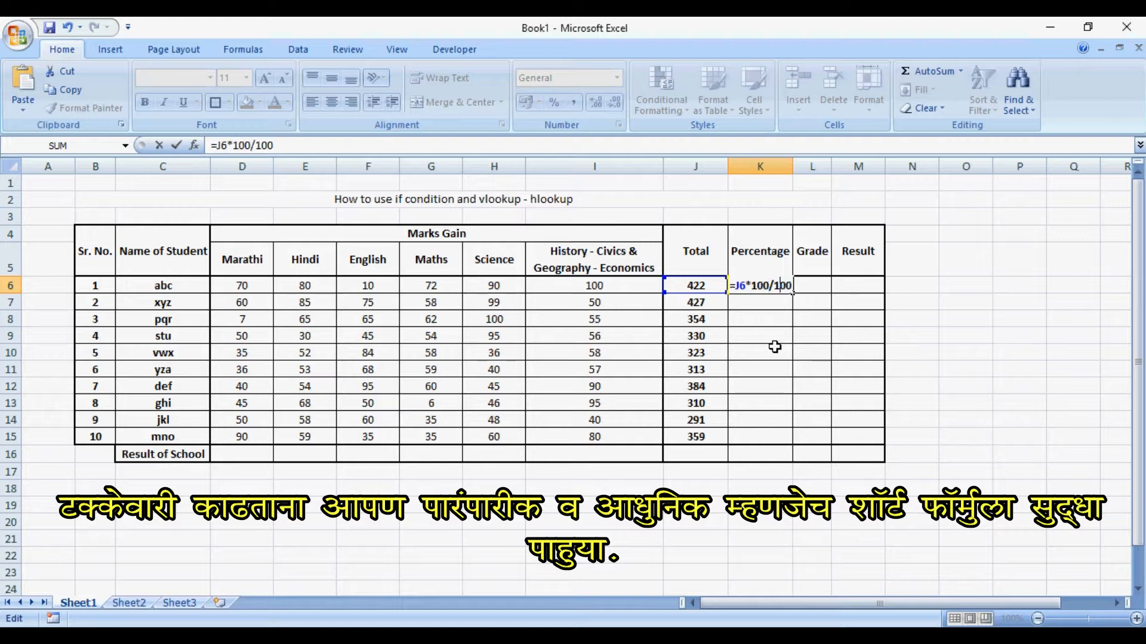
{"action": "key", "text": "Left"}
{"action": "key", "text": "Left"}
{"action": "key", "text": "BackSpace"}
{"action": "type", "text": "6"}
{"action": "key", "text": "Return"}
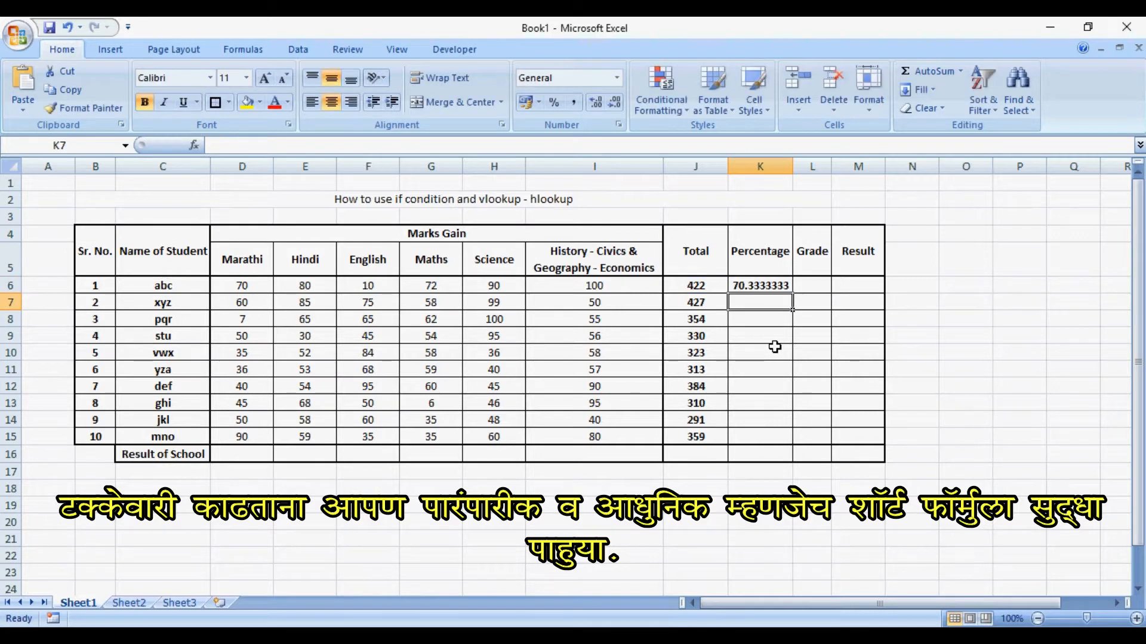
{"action": "key", "text": "Up"}
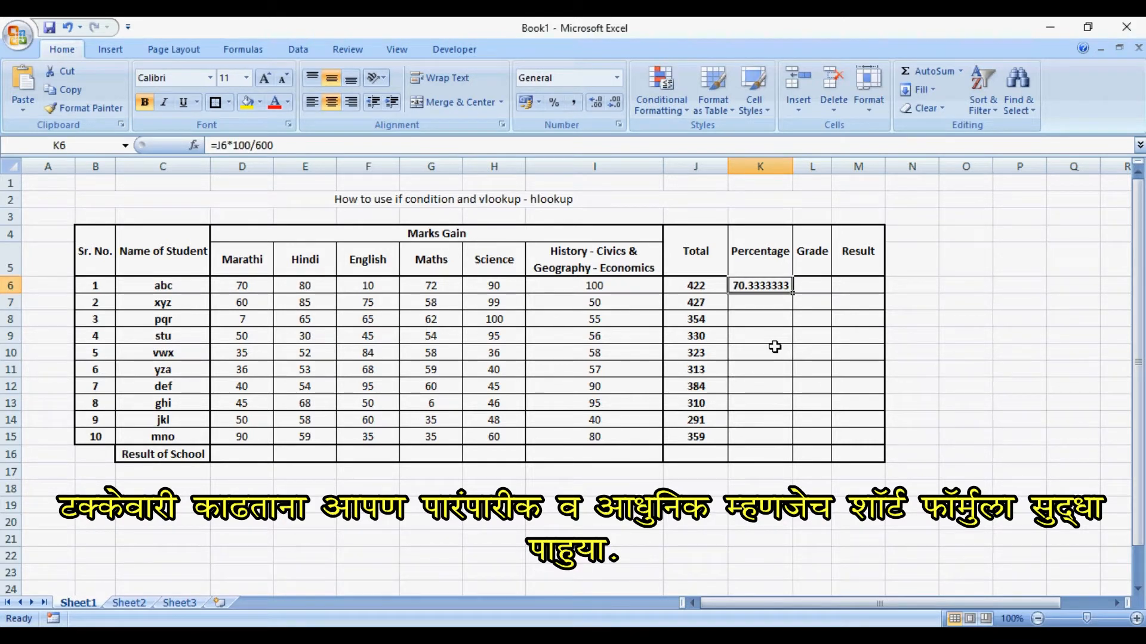
{"action": "key", "text": "F2"}
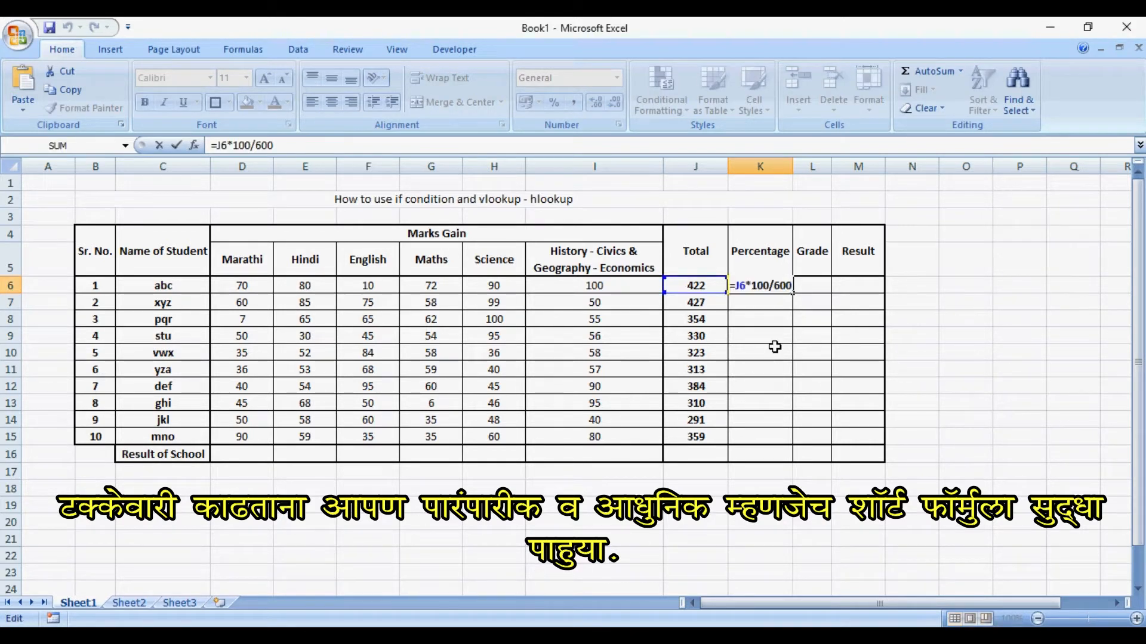
{"action": "key", "text": "Return"}
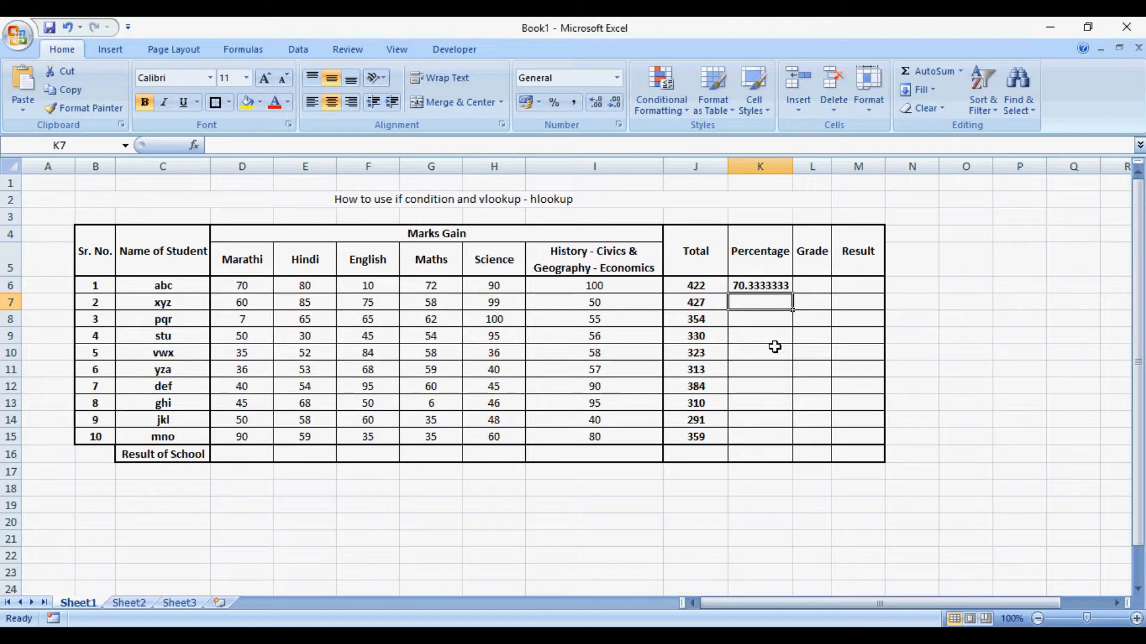
- Try the shortened percentage formula =J6*0.6 in K6 for the first student
{"action": "key", "text": "Up"}
{"action": "key", "text": "F2"}
{"action": "key", "text": "BackSpace"}
{"action": "key", "text": "BackSpace"}
{"action": "key", "text": "BackSpace"}
{"action": "key", "text": "BackSpace"}
{"action": "key", "text": "BackSpace"}
{"action": "key", "text": "BackSpace"}
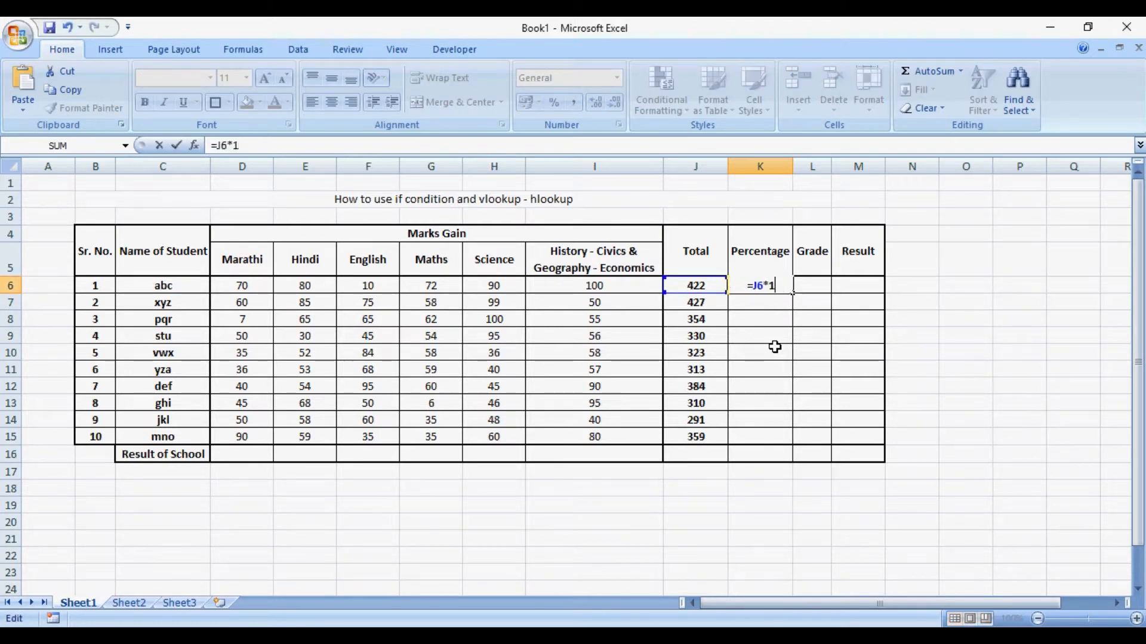
{"action": "key", "text": "BackSpace"}
{"action": "type", "text": ".6"}
{"action": "key", "text": "Return"}
- Change the first student's percentage formula in K6 to the short form =J6/6
{"action": "key", "text": "Up"}
{"action": "key", "text": "F2"}
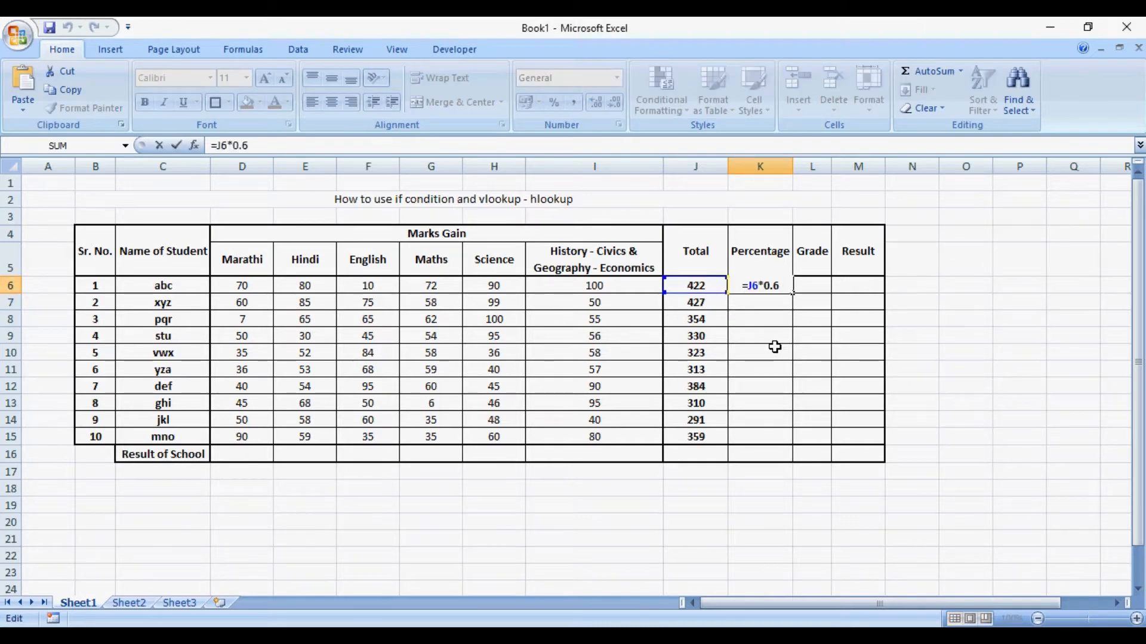
{"action": "key", "text": "BackSpace"}
{"action": "key", "text": "BackSpace"}
{"action": "key", "text": "BackSpace"}
{"action": "key", "text": "BackSpace"}
{"action": "type", "text": "/6"}
{"action": "key", "text": "Return"}
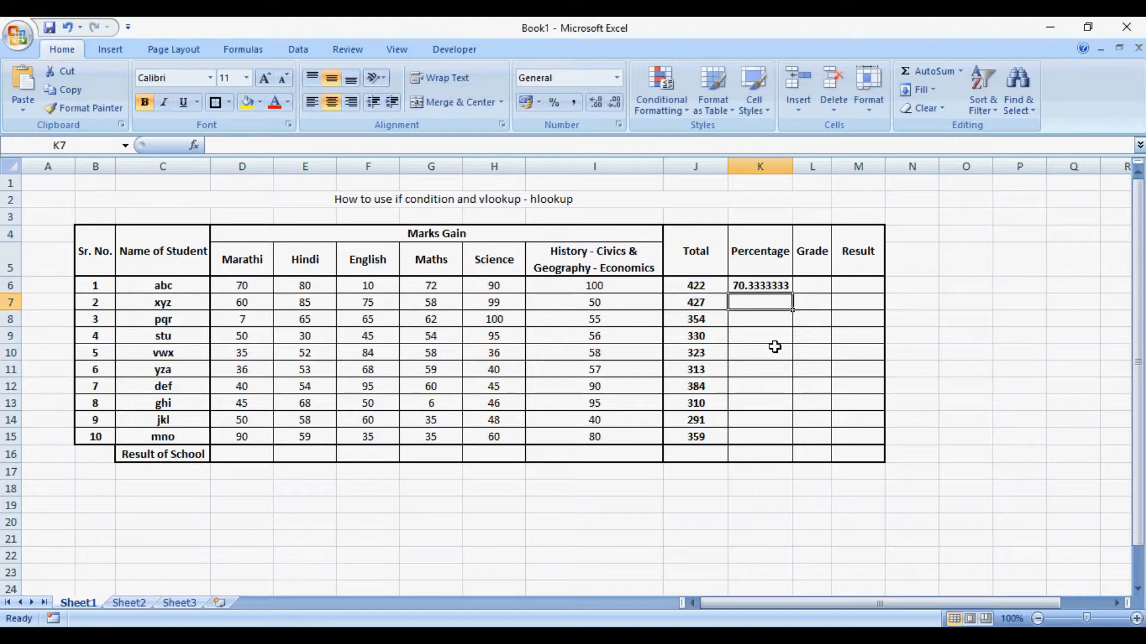
{"action": "key", "text": "Up"}
{"action": "key", "text": "F2"}
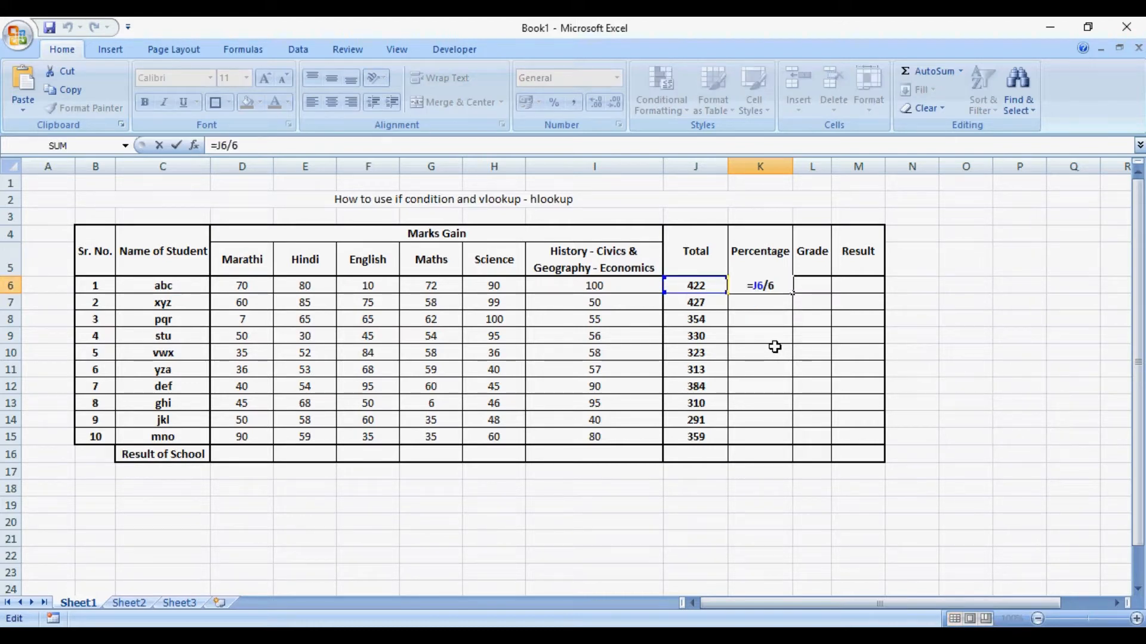
{"action": "key", "text": "Return"}
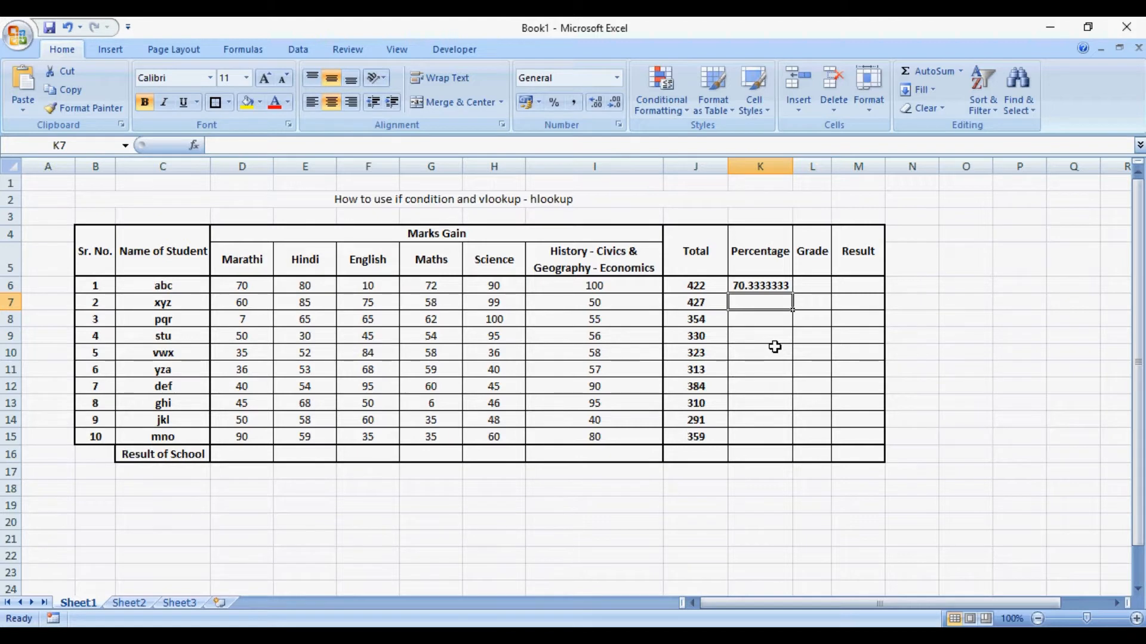
- Calculate the second student's percentage in K7 with =J7/6
{"action": "type", "text": "=J7/"}
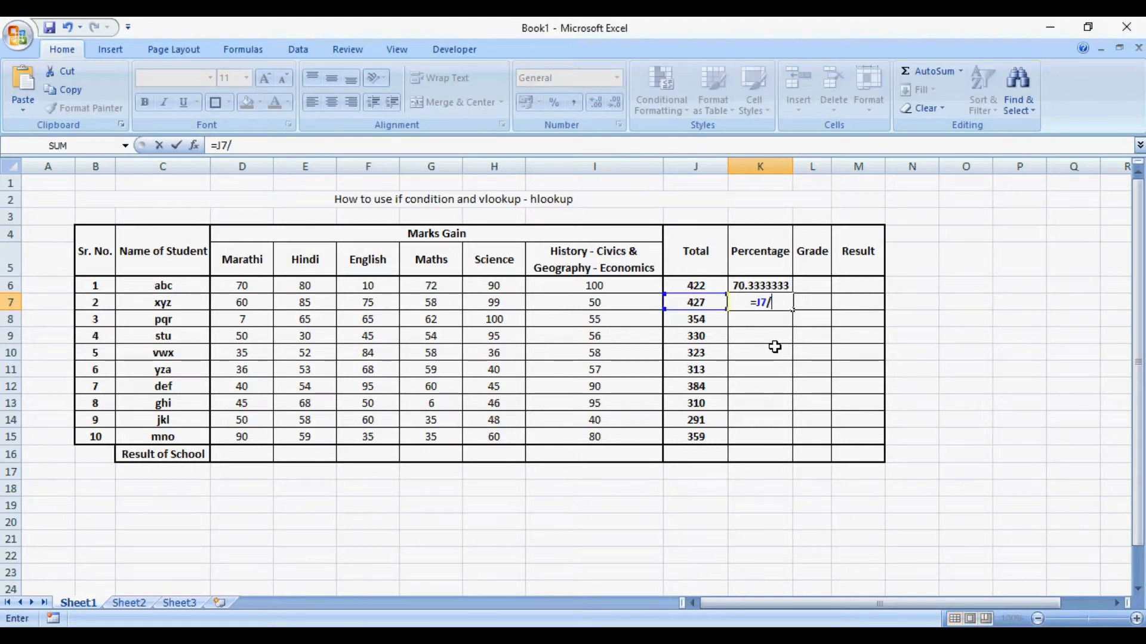
{"action": "type", "text": "6"}
{"action": "key", "text": "Return"}
- Copy the percentage formula from K7 to the third through ninth students (K8:K14)
{"action": "key", "text": "Up"}
{"action": "key", "text": "ctrl+c"}
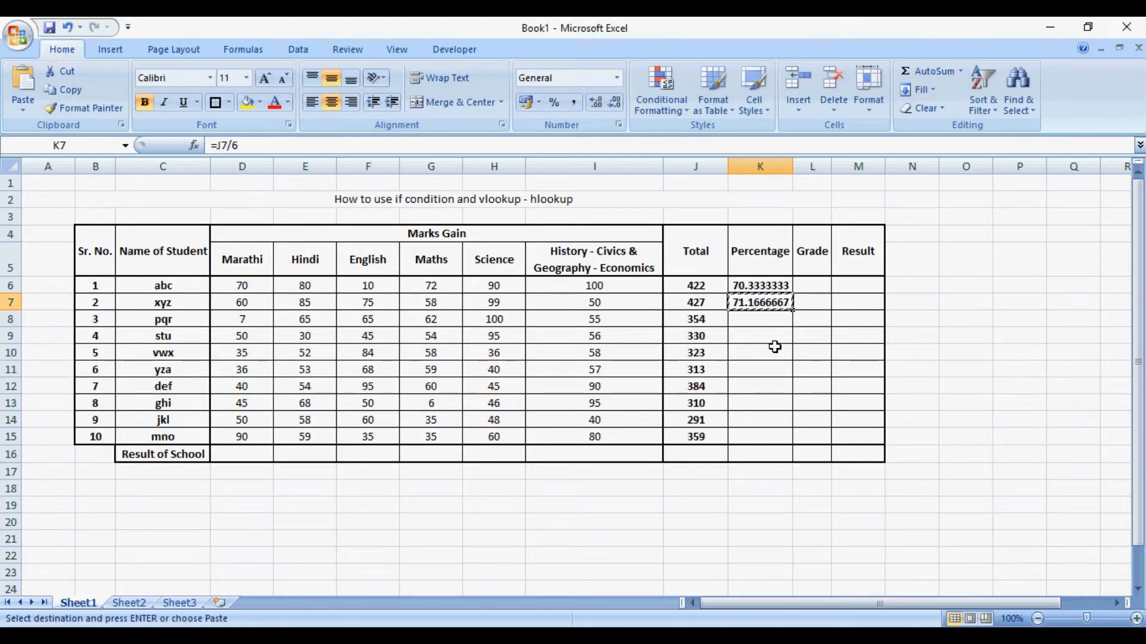
{"action": "key", "text": "Down"}
{"action": "key", "text": "shift+Down"}
{"action": "key", "text": "shift+Down"}
{"action": "key", "text": "shift+Down"}
{"action": "key", "text": "shift+Down"}
{"action": "key", "text": "shift+Down"}
{"action": "key", "text": "shift+Down"}
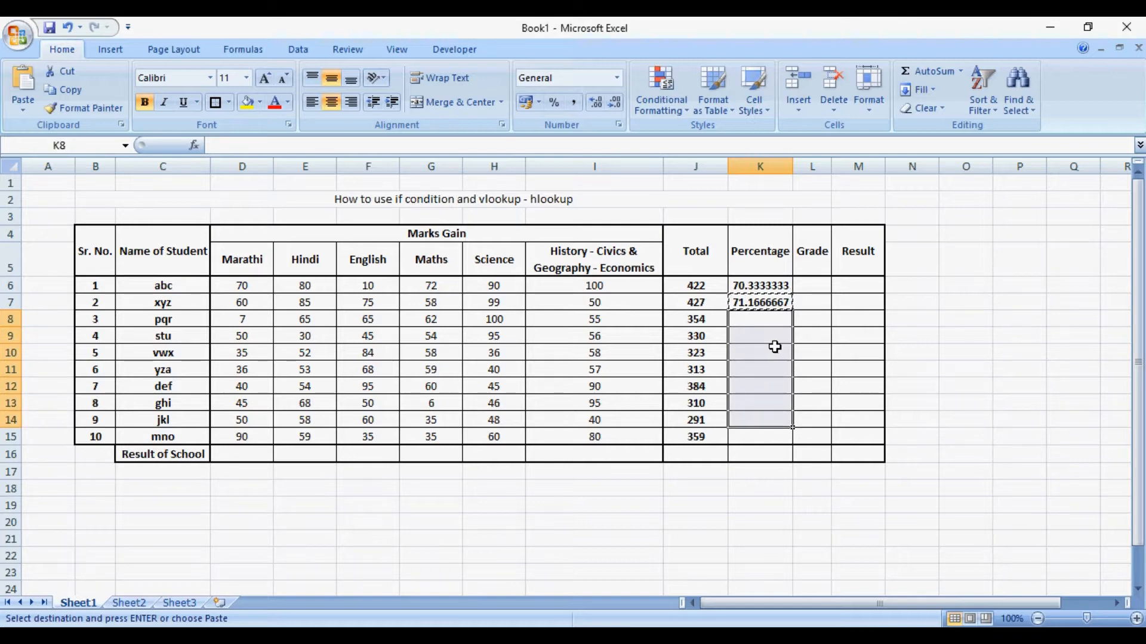
{"action": "key", "text": "ctrl+v"}
- Calculate the tenth student's percentage in K15 with =J15/6
{"action": "key", "text": "Down"}
{"action": "key", "text": "Down"}
{"action": "key", "text": "Down"}
{"action": "key", "text": "Down"}
{"action": "key", "text": "Down"}
{"action": "key", "text": "Down"}
{"action": "key", "text": "Down"}
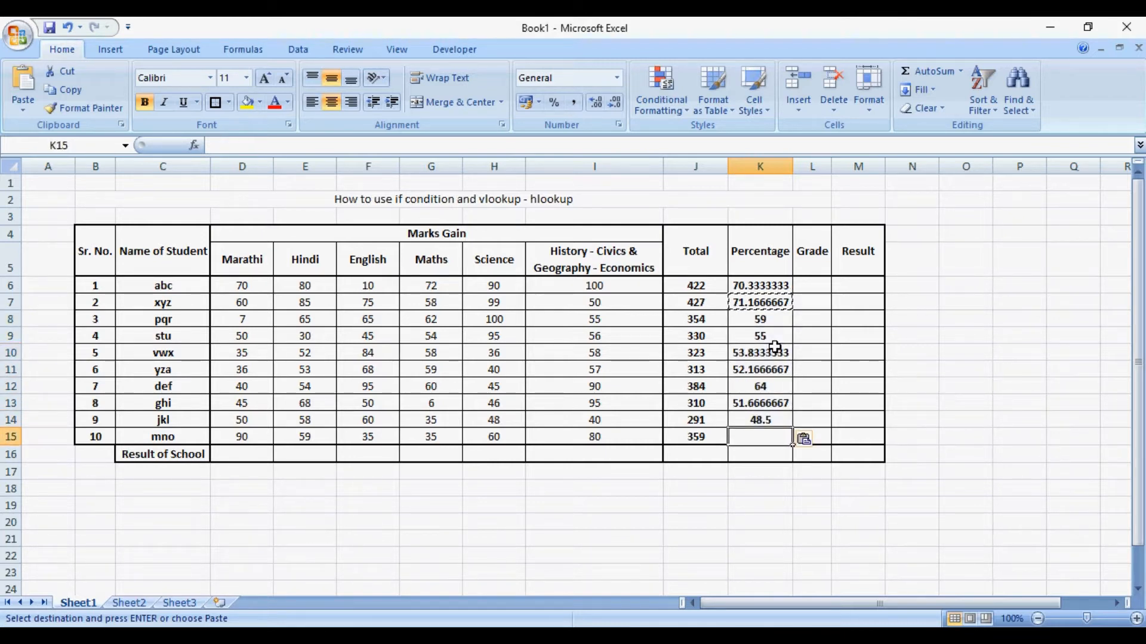
{"action": "type", "text": "="}
{"action": "key", "text": "Left"}
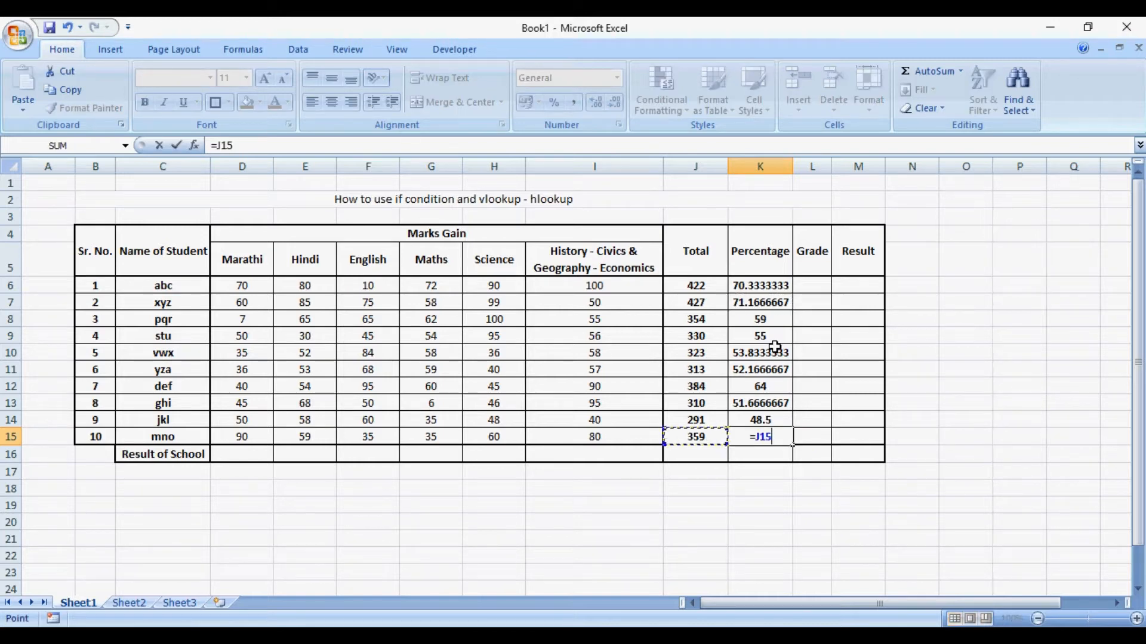
{"action": "type", "text": "/6"}
{"action": "key", "text": "Return"}
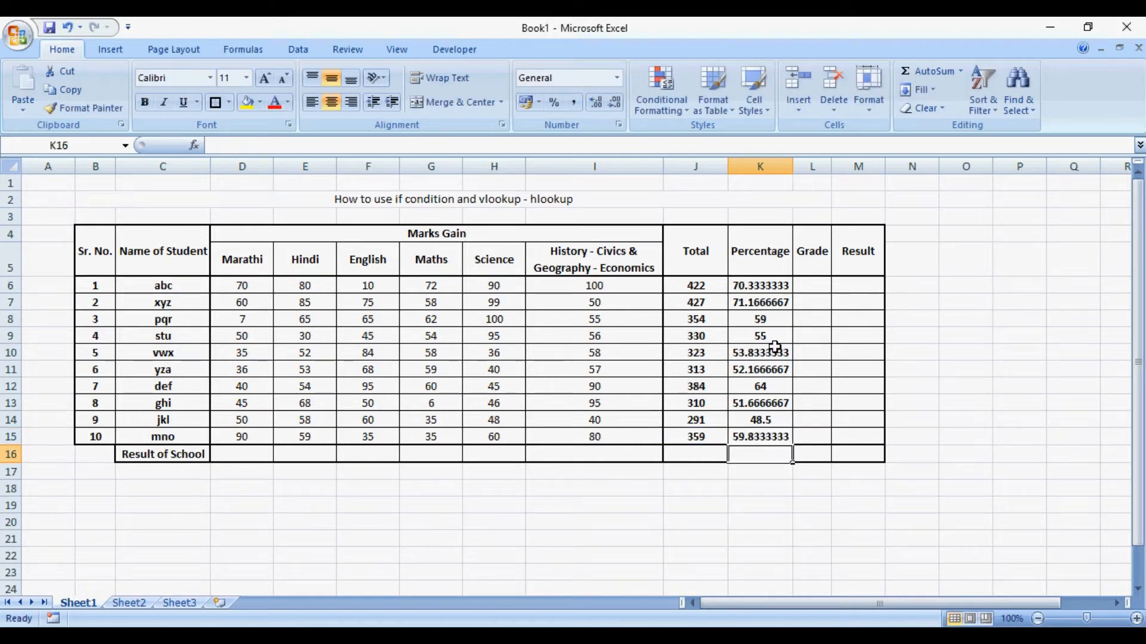
- Format the percentages of all ten students (K6:K15) to show two decimal places
{"action": "key", "text": "Up"}
{"action": "key", "text": "shift+Up"}
{"action": "key", "text": "shift+Up"}
{"action": "key", "text": "shift+Up"}
{"action": "key", "text": "shift+Up"}
{"action": "key", "text": "shift+Up"}
{"action": "key", "text": "shift+Up"}
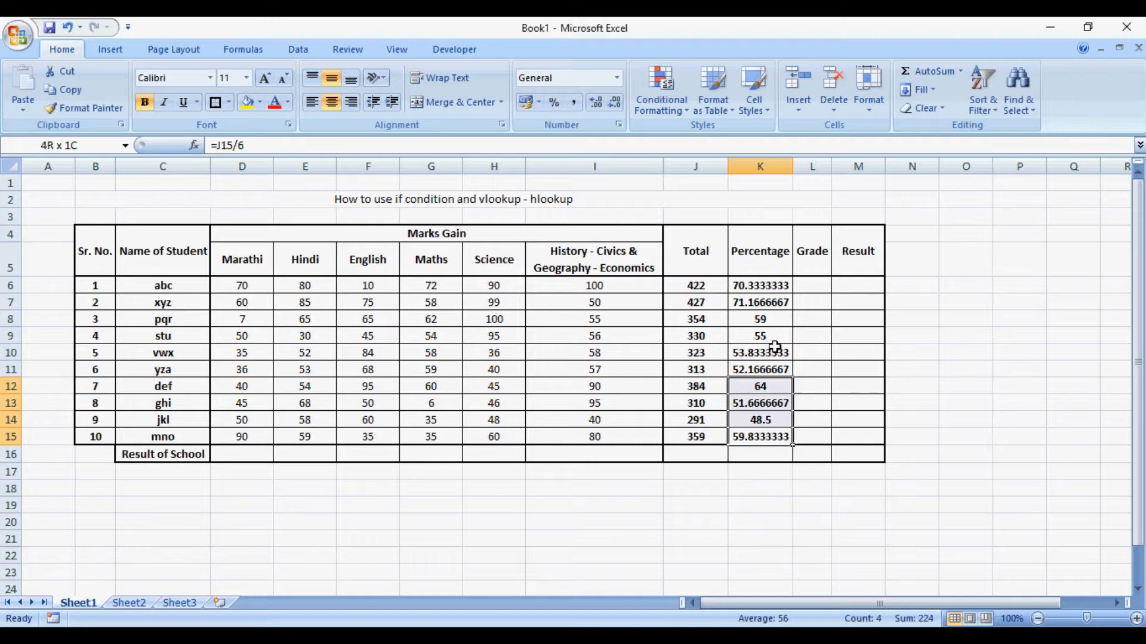
{"action": "key", "text": "shift+Up"}
{"action": "key", "text": "shift+Up"}
{"action": "key", "text": "shift+Up"}
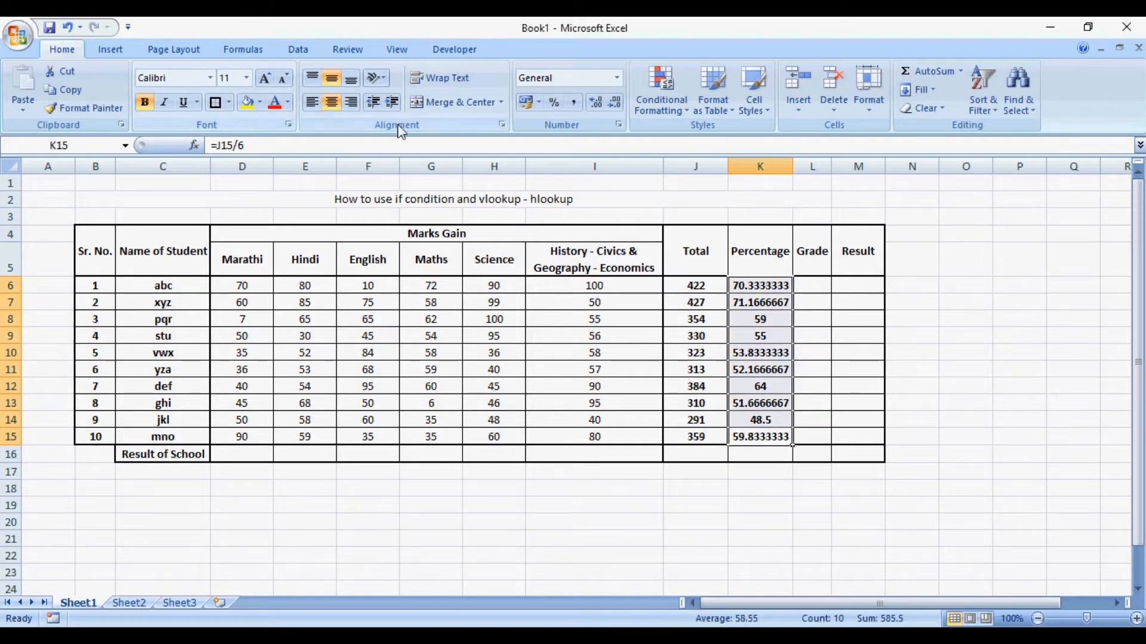
{"action": "left_click", "coordinate": [596, 104]}
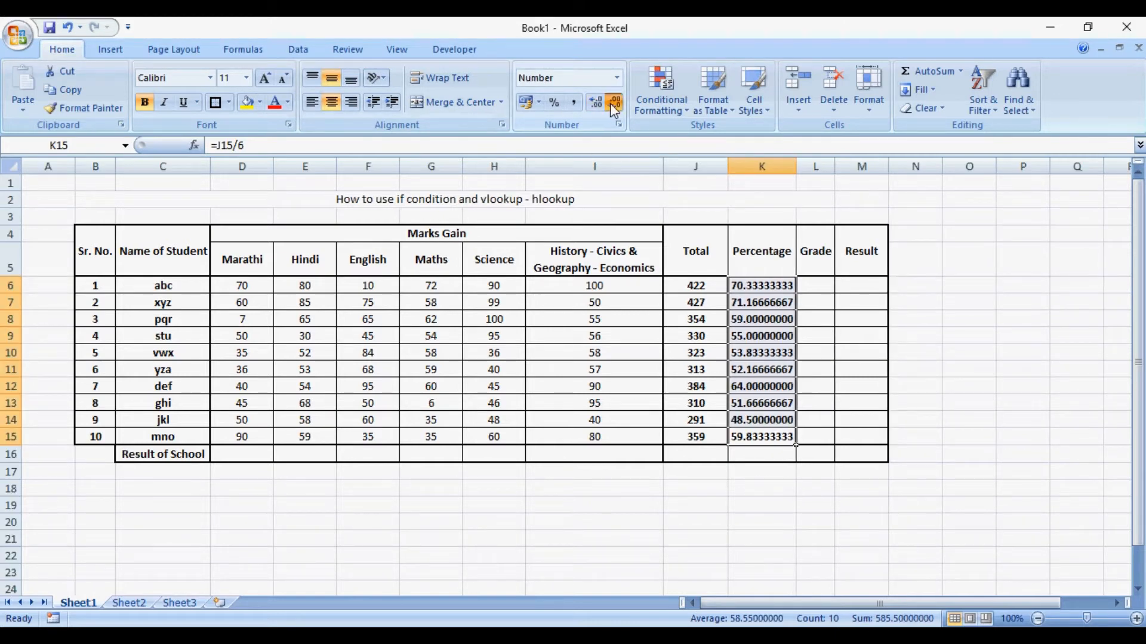
{"action": "left_click", "coordinate": [611, 109]}
{"action": "left_click", "coordinate": [612, 110]}
{"action": "left_click", "coordinate": [612, 110]}
{"action": "left_click", "coordinate": [613, 110]}
{"action": "left_click", "coordinate": [614, 110]}
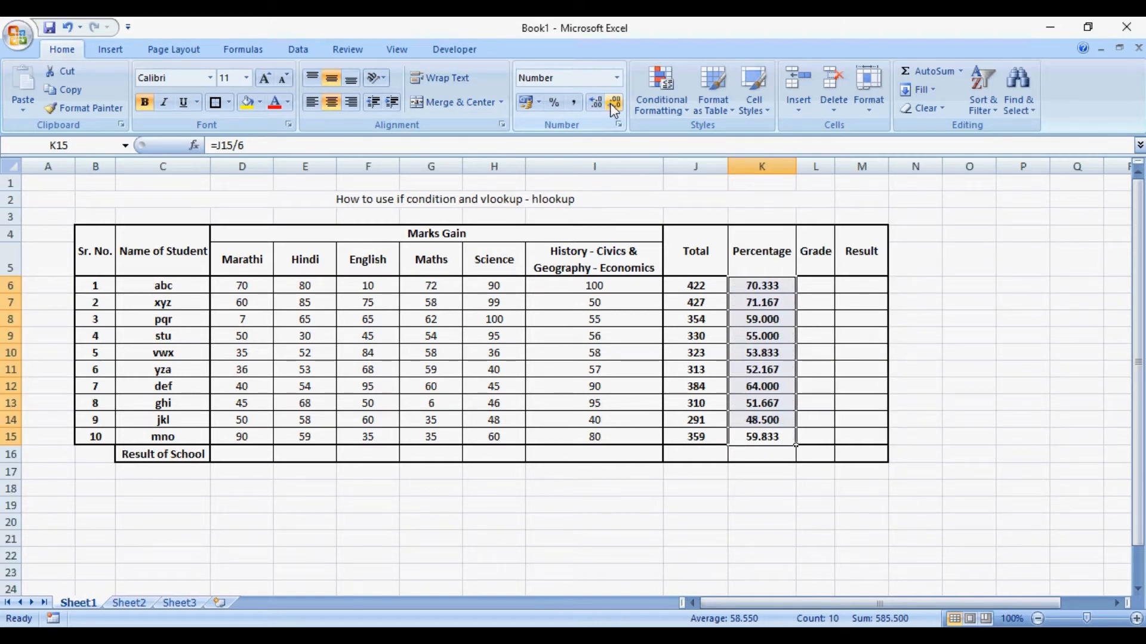
{"action": "left_click", "coordinate": [614, 110]}
{"action": "left_click", "coordinate": [723, 488]}
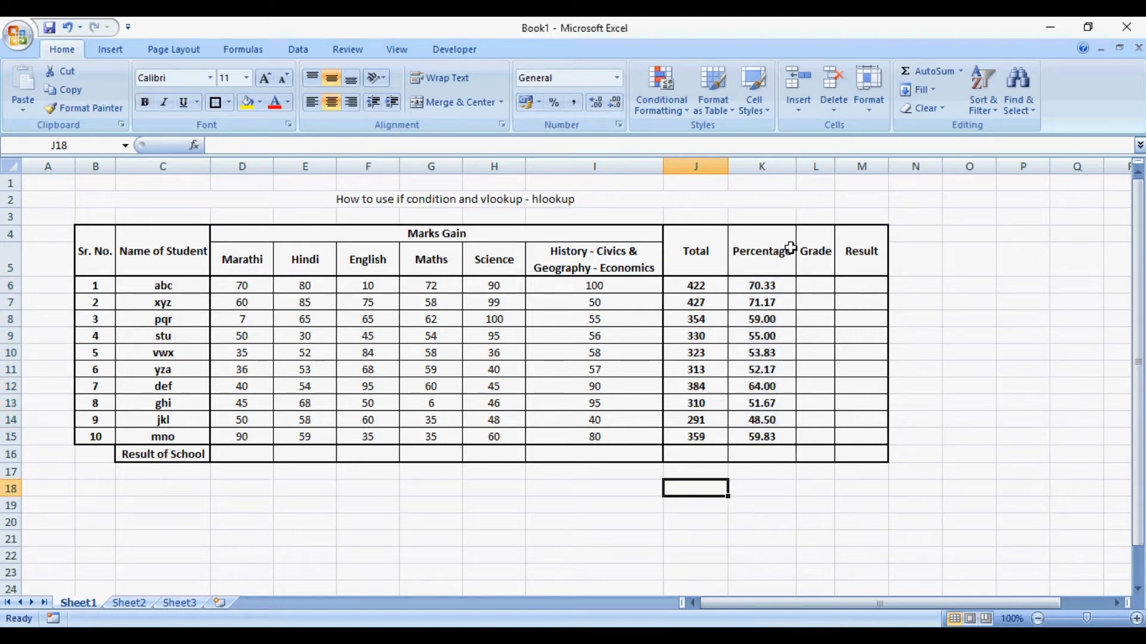
{"action": "left_click", "coordinate": [817, 439]}
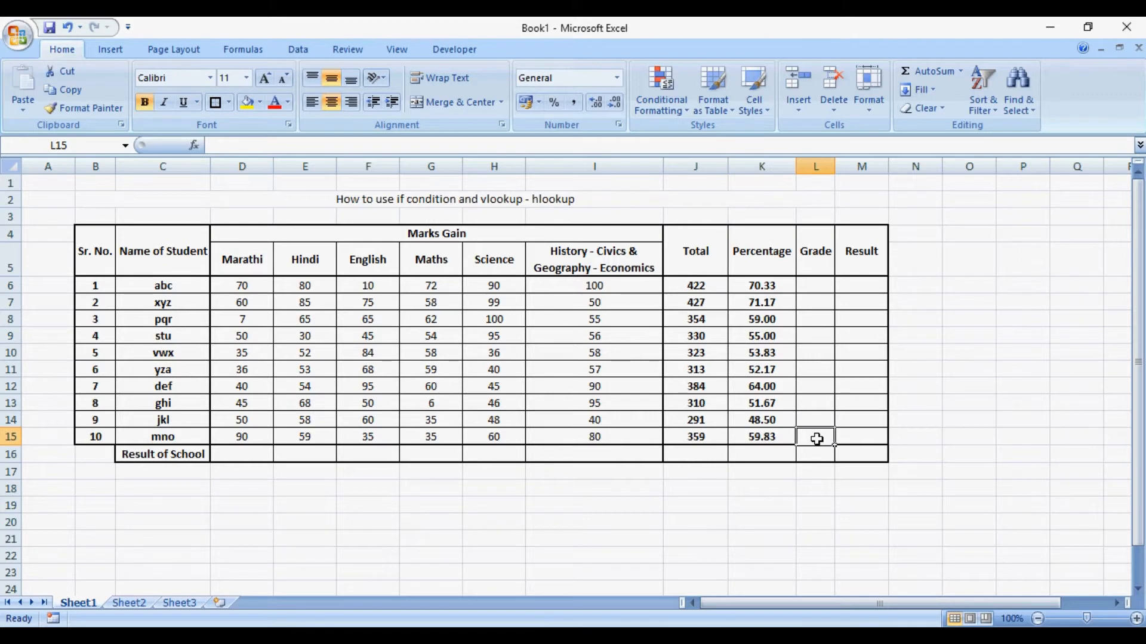
{"action": "left_click", "coordinate": [825, 289]}
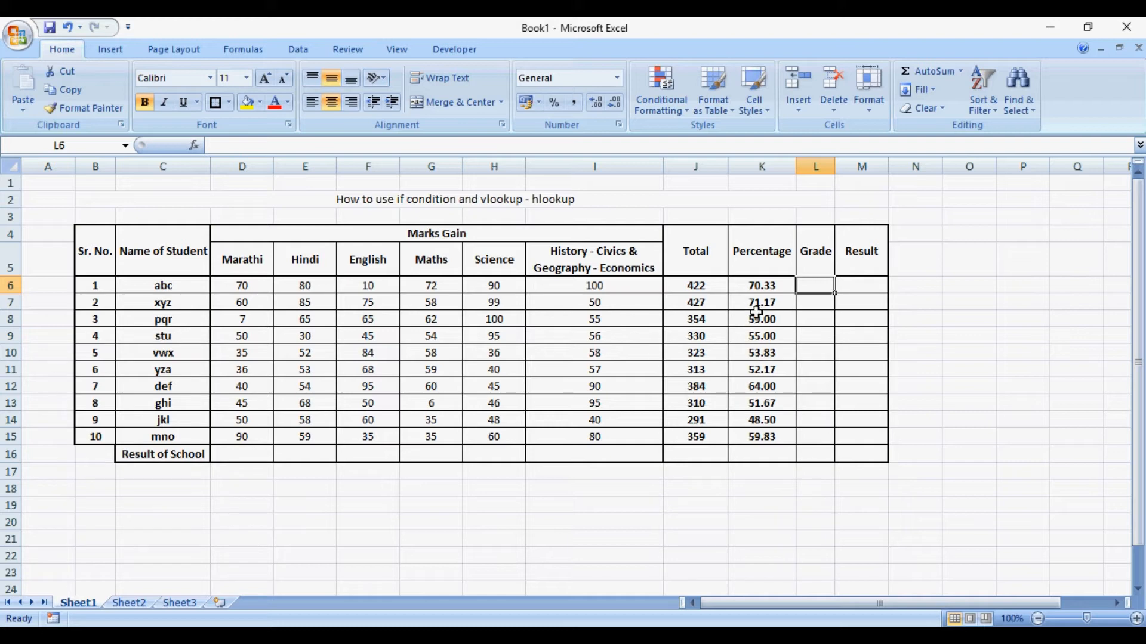
- Calculate the school's Marathi result in D16 with =SUM(D6:D15)/10 and make it bold
{"action": "left_click", "coordinate": [250, 453]}
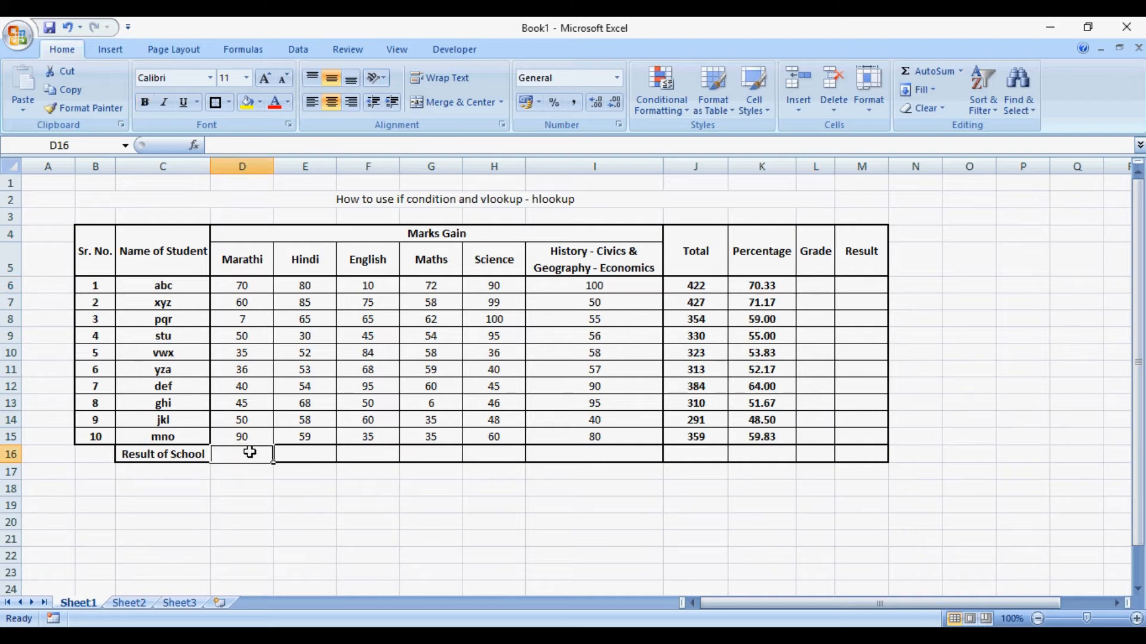
{"action": "type", "text": "="}
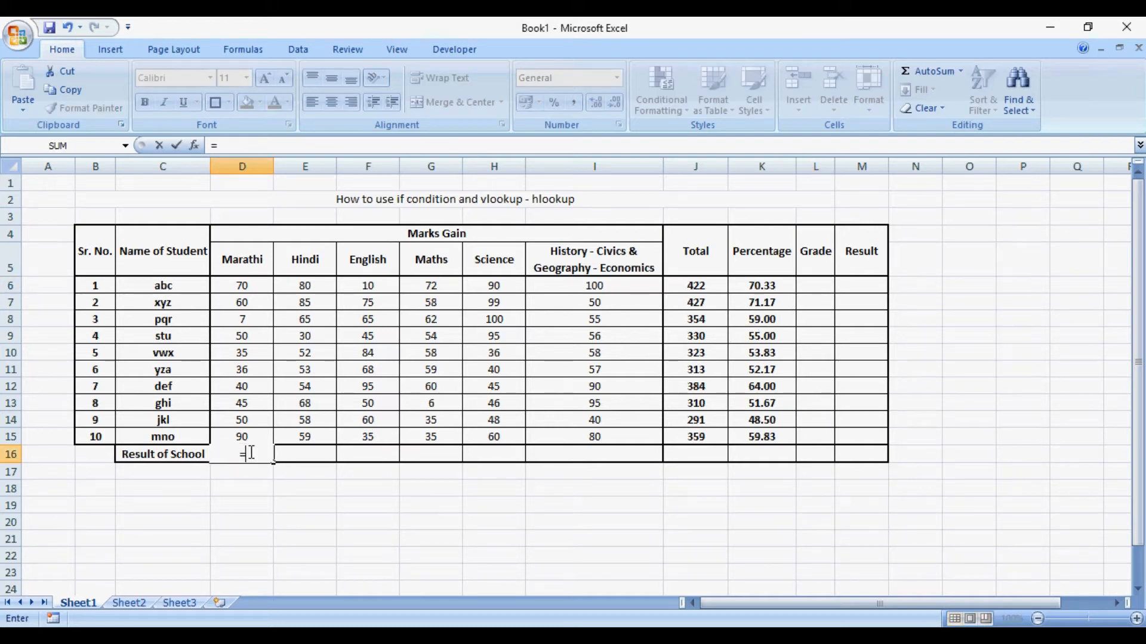
{"action": "type", "text": "sum("}
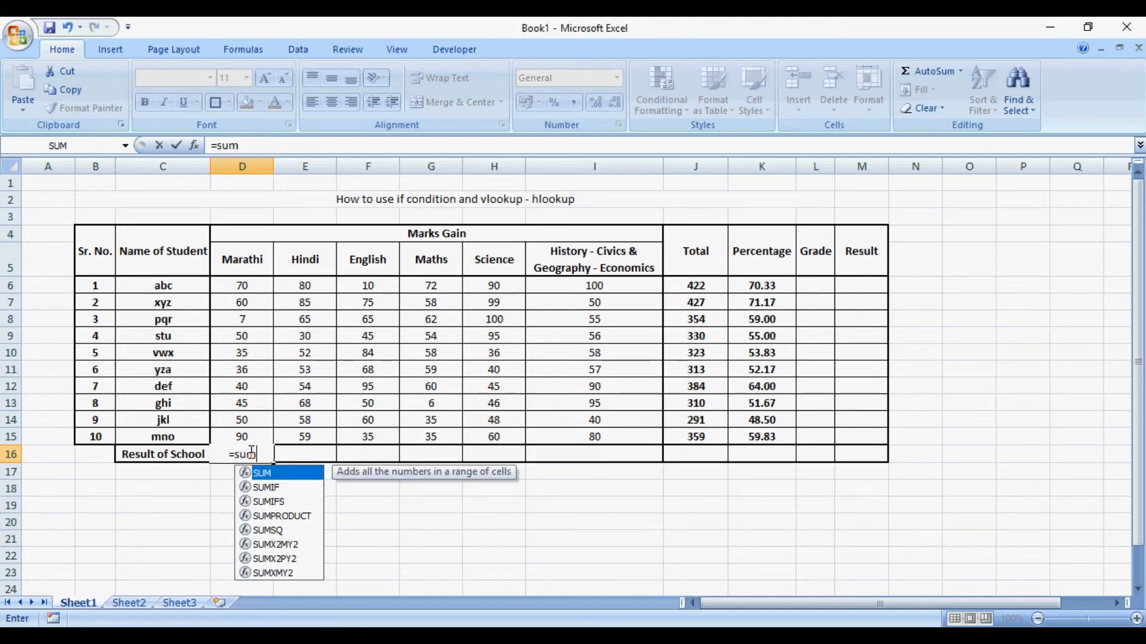
{"action": "key", "text": "Up"}
{"action": "key", "text": "shift+Up"}
{"action": "key", "text": "shift+Up"}
{"action": "key", "text": "shift+Up"}
{"action": "key", "text": "shift+Up"}
{"action": "key", "text": "shift+Up"}
{"action": "key", "text": "shift+Up"}
{"action": "key", "text": "shift+Up"}
{"action": "key", "text": "shift+Up"}
{"action": "key", "text": "shift+Up"}
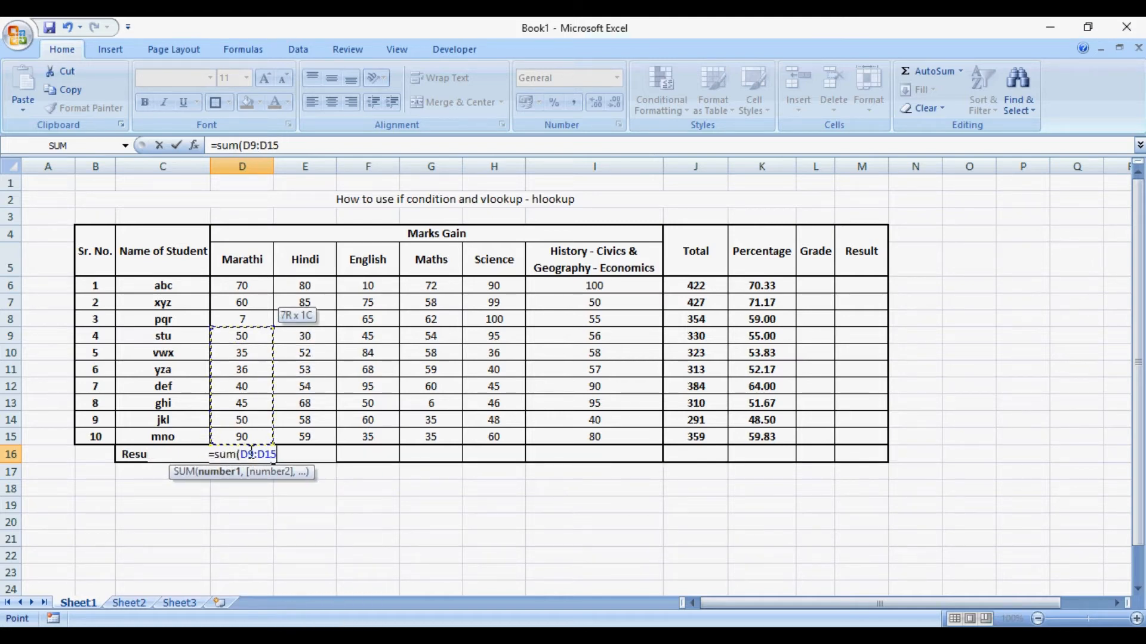
{"action": "type", "text": ")"}
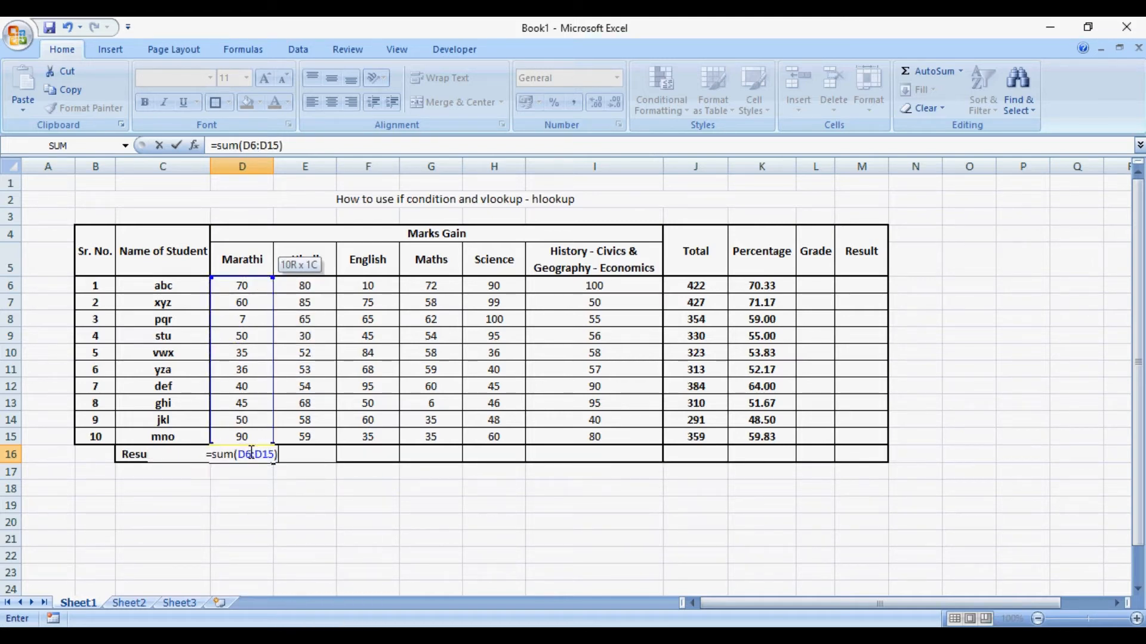
{"action": "type", "text": "/10"}
{"action": "key", "text": "Return"}
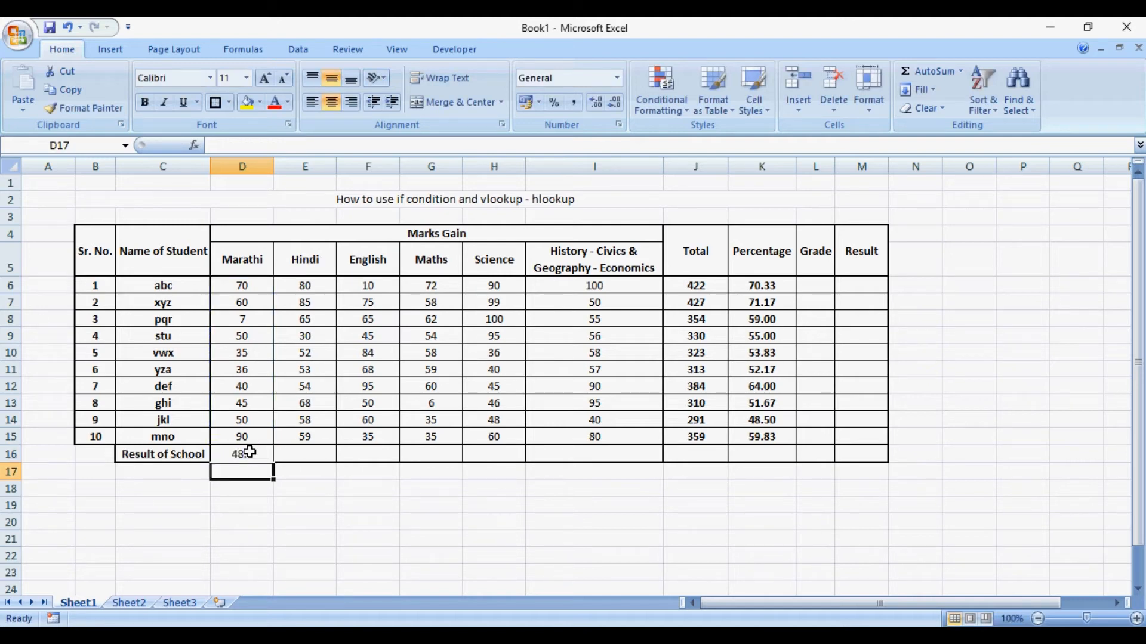
{"action": "left_click", "coordinate": [250, 452]}
{"action": "key", "text": "ctrl+b"}
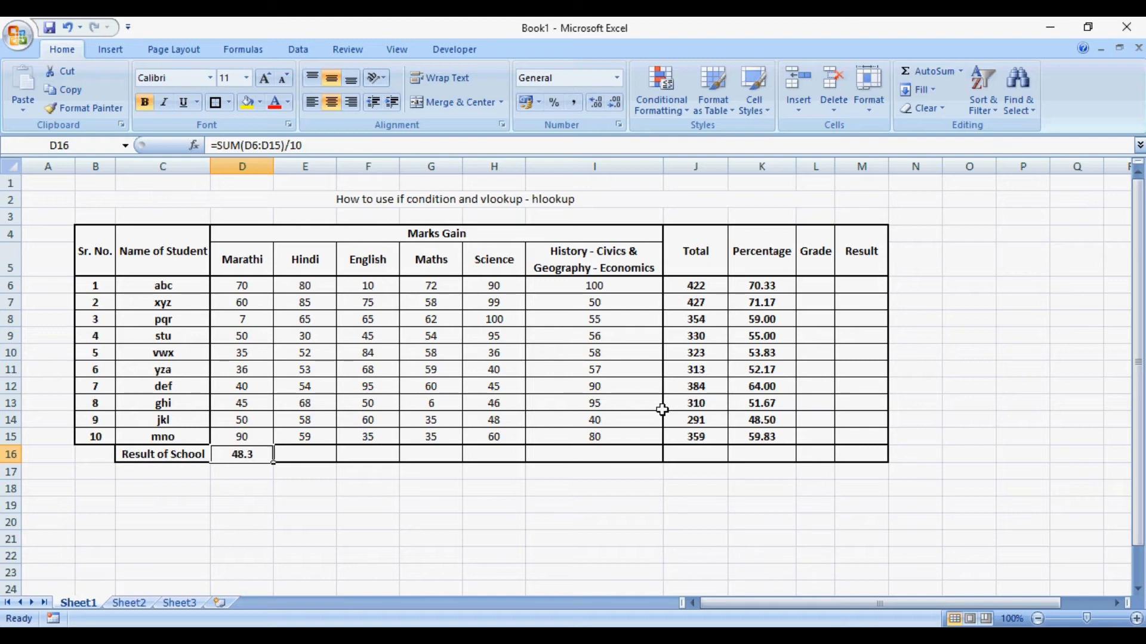
- Calculate the school's Hindi result in E16 with =SUM(E6:E15)/10
{"action": "key", "text": "Right"}
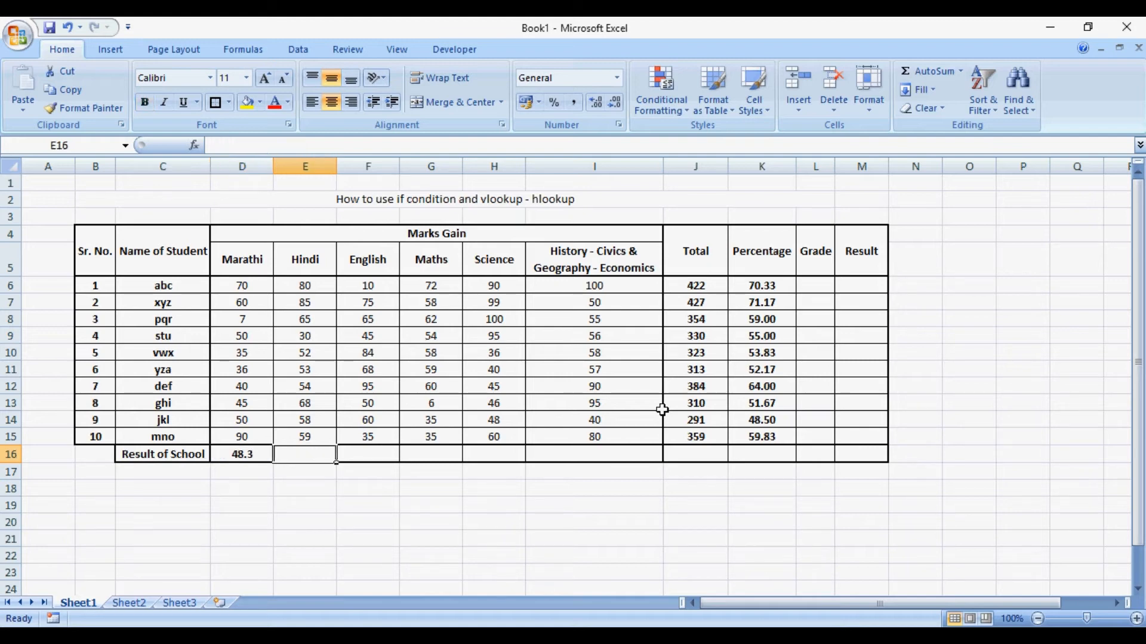
{"action": "type", "text": "=sum("}
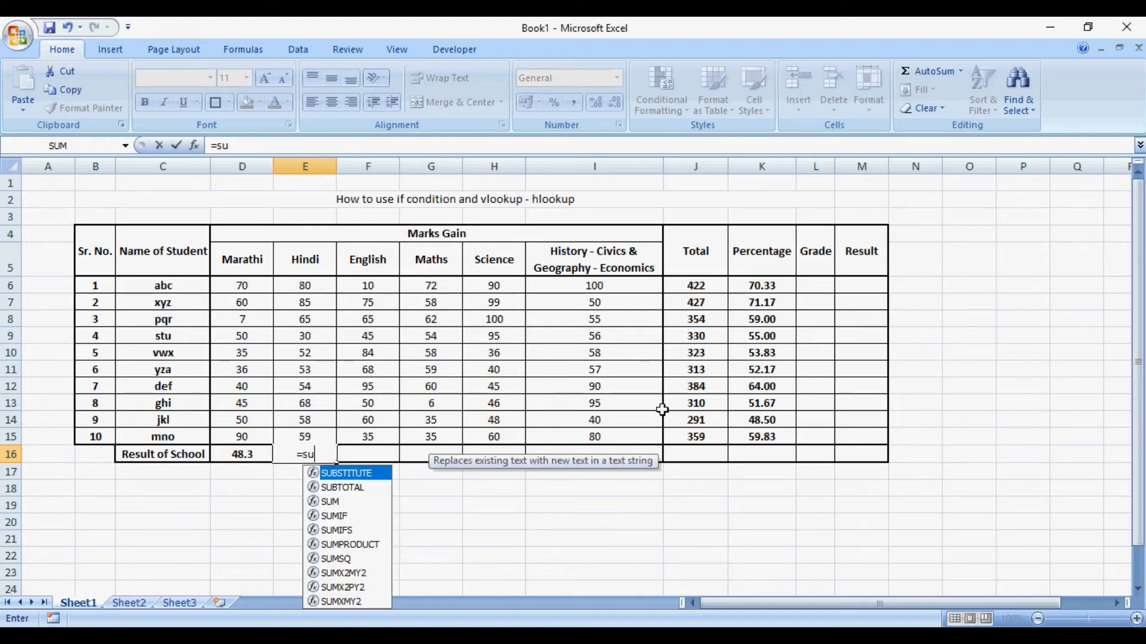
{"action": "key", "text": "Up"}
{"action": "key", "text": "shift+Up"}
{"action": "key", "text": "shift+Up"}
{"action": "key", "text": "shift+Up"}
{"action": "key", "text": "shift+Up"}
{"action": "key", "text": "shift+Up"}
{"action": "key", "text": "shift+Up"}
{"action": "key", "text": "shift+Up"}
{"action": "key", "text": "shift+Up"}
{"action": "key", "text": "shift+Up"}
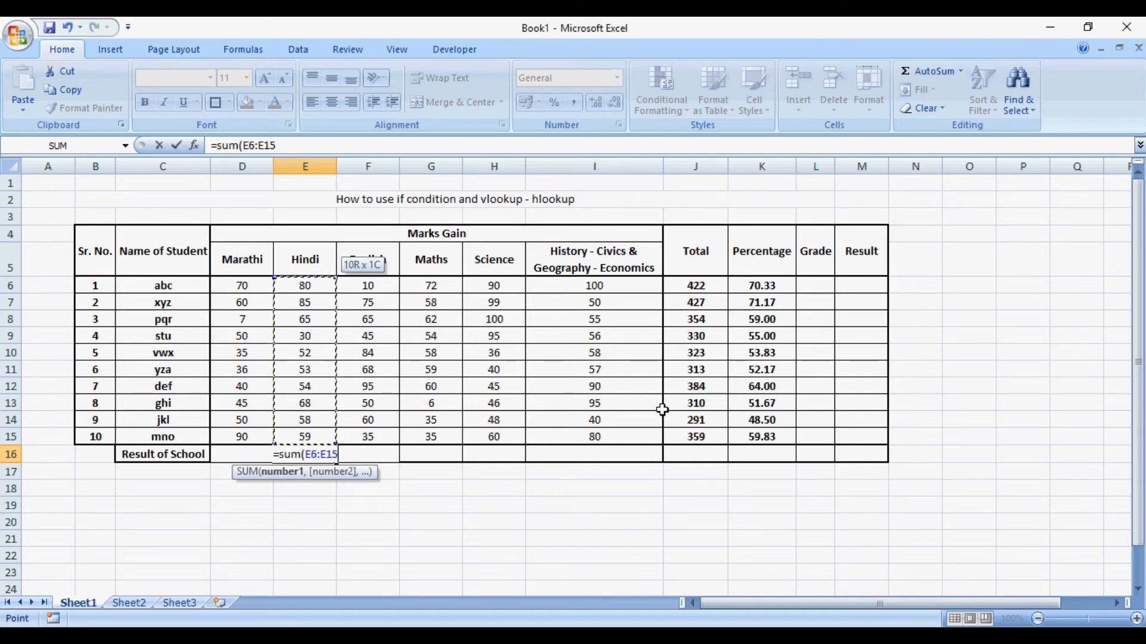
{"action": "type", "text": ")/10"}
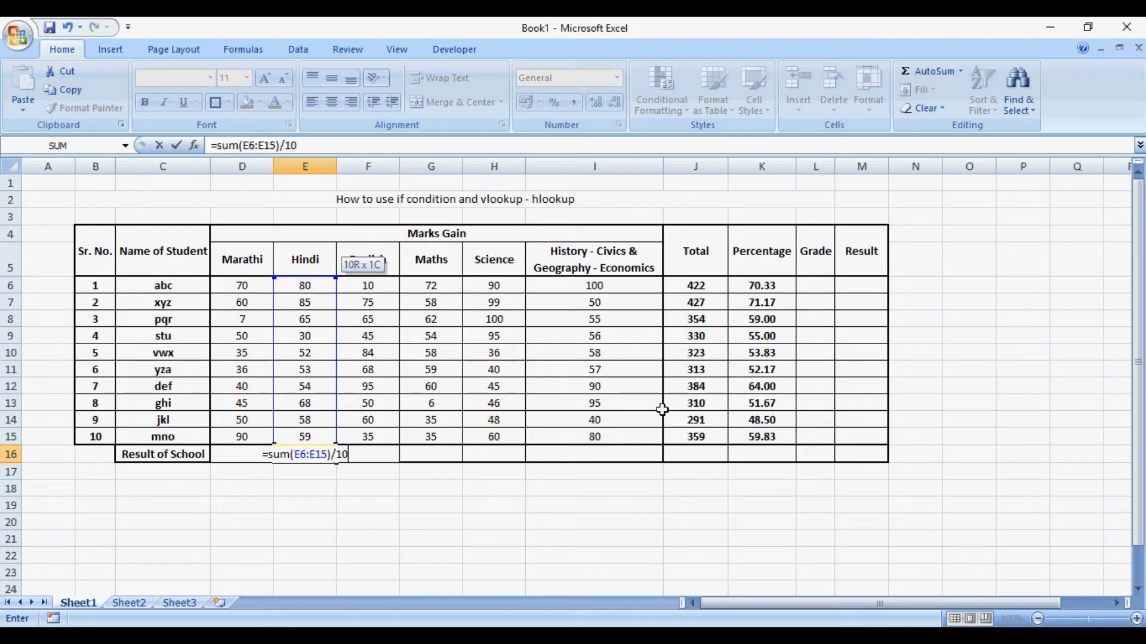
{"action": "key", "text": "Return"}
{"action": "key", "text": "Up"}
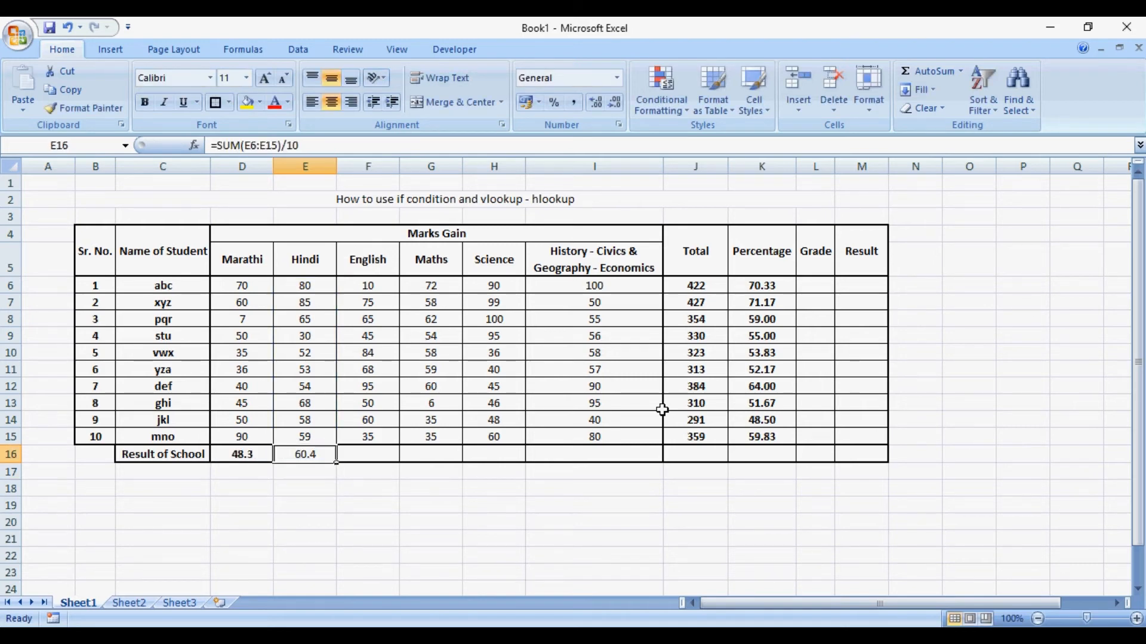
- Make the Result of School cells from Hindi through Result (E16:M16) bold
{"action": "key", "text": "shift+Right"}
{"action": "key", "text": "shift+Right"}
{"action": "key", "text": "shift+Right"}
{"action": "key", "text": "shift+Right"}
{"action": "key", "text": "shift+Right"}
{"action": "key", "text": "shift+Right"}
{"action": "key", "text": "shift+Right"}
{"action": "key", "text": "shift+Right"}
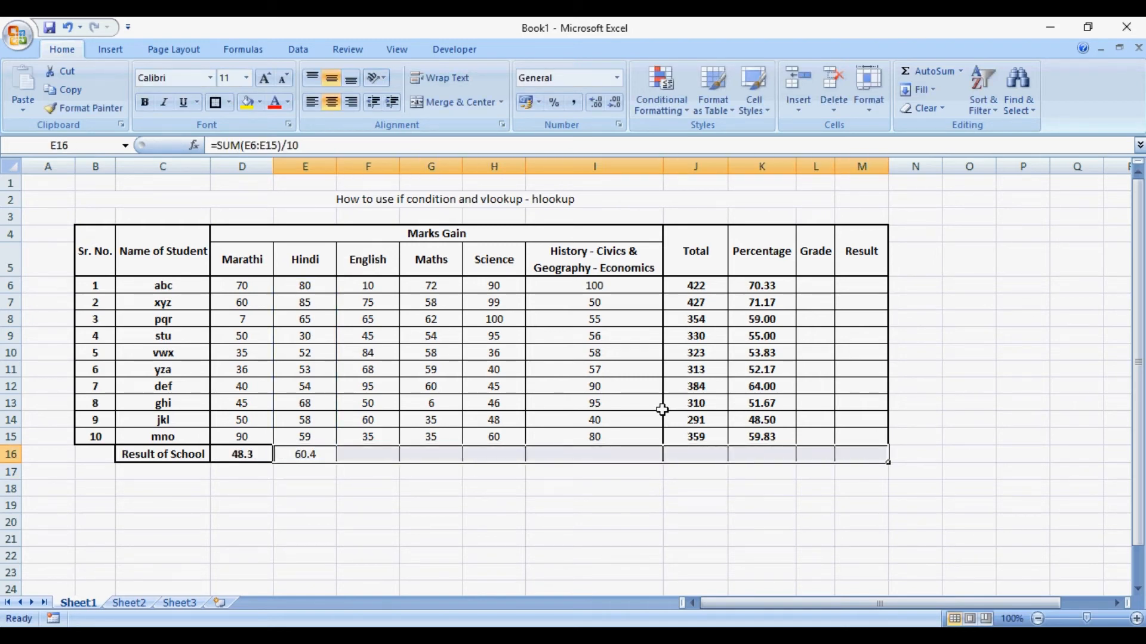
{"action": "key", "text": "Left"}
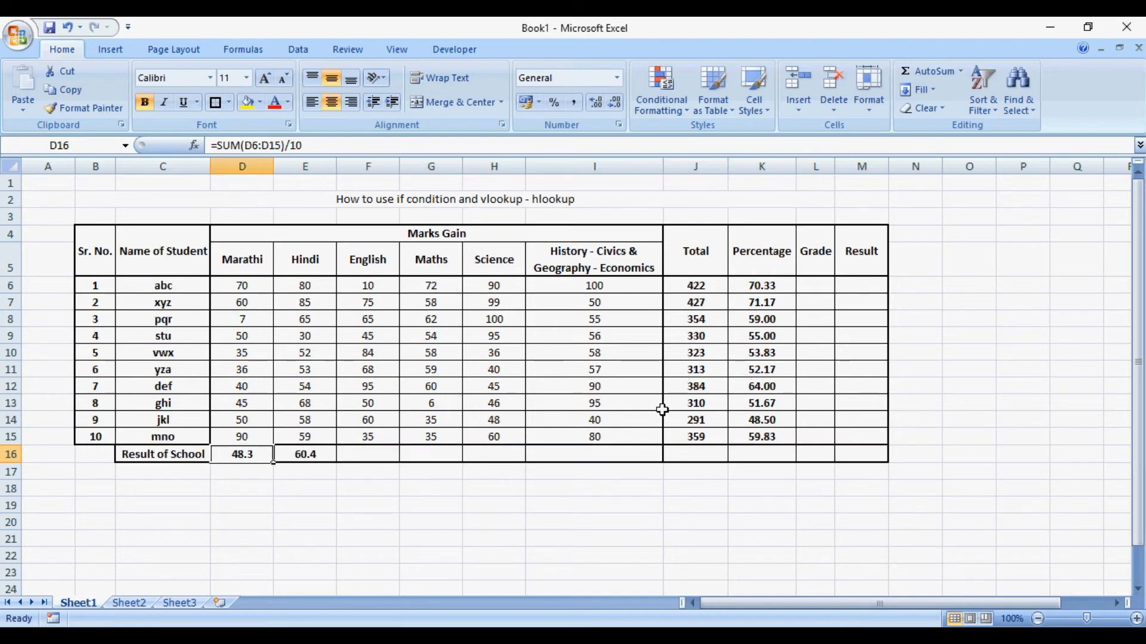
- Copy the Hindi result formula from E16 to the English, Maths and Science columns (F16:H16)
{"action": "key", "text": "Right"}
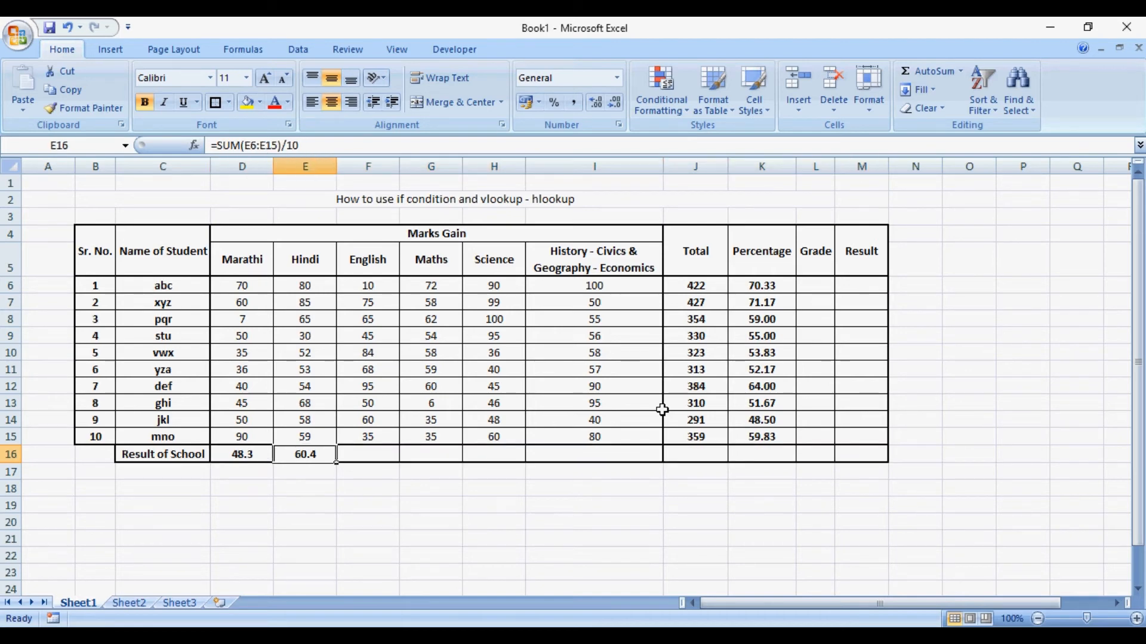
{"action": "key", "text": "ctrl+c"}
{"action": "key", "text": "Right"}
{"action": "key", "text": "shift+Right"}
{"action": "key", "text": "shift+Right"}
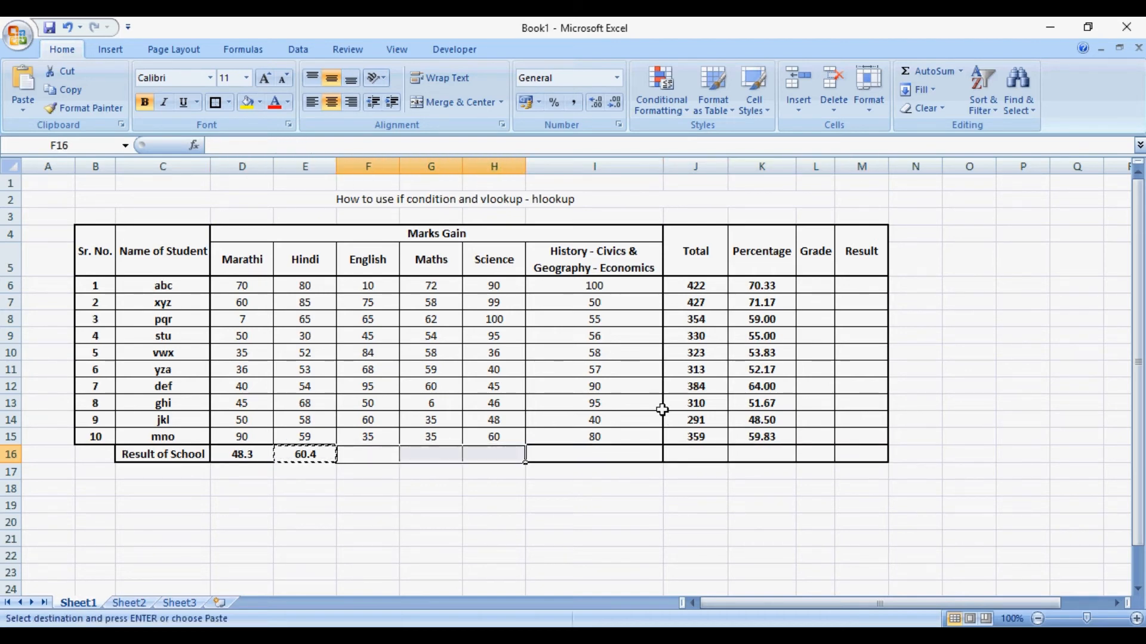
{"action": "key", "text": "ctrl+v"}
- Add up the History - Civics & Geography - Economics marks in I16 with =SUM(I6:I15)
{"action": "key", "text": "Right"}
{"action": "key", "text": "Right"}
{"action": "key", "text": "Right"}
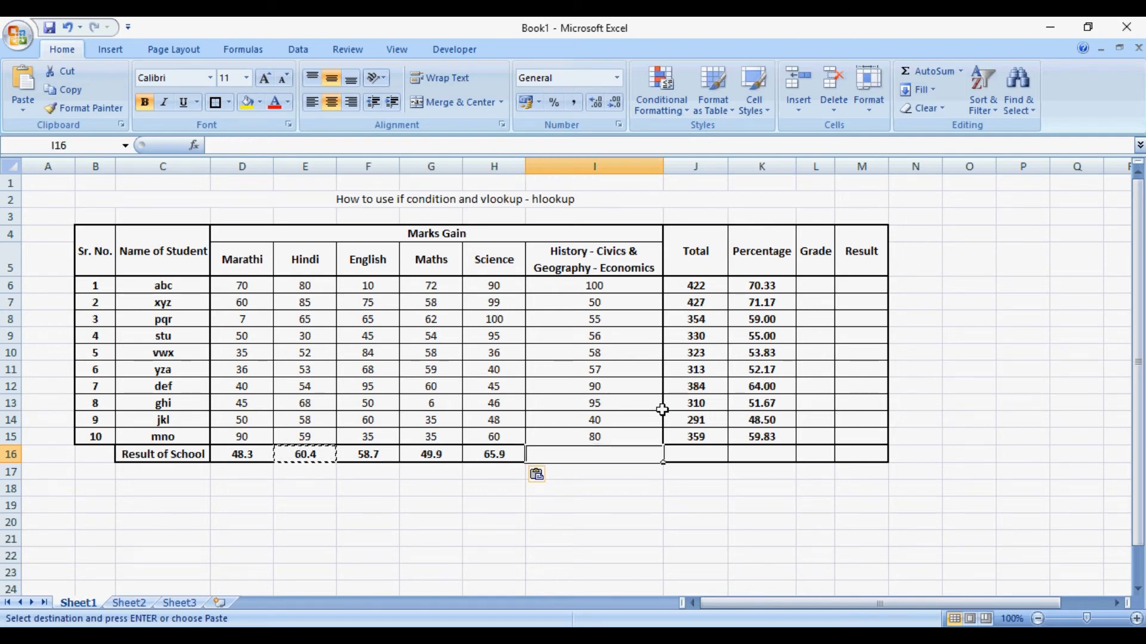
{"action": "type", "text": "=sum("}
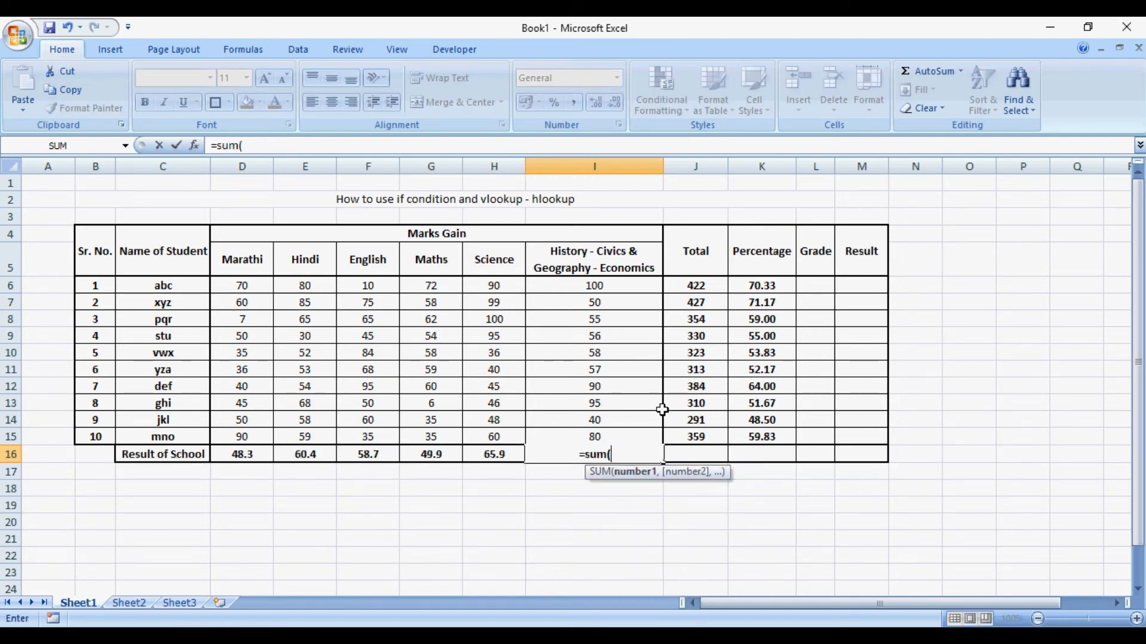
{"action": "key", "text": "Up"}
{"action": "key", "text": "shift+Up"}
{"action": "key", "text": "shift+Up"}
{"action": "key", "text": "shift+Up"}
{"action": "key", "text": "shift+Up"}
{"action": "key", "text": "shift+Up"}
{"action": "key", "text": "shift+Up"}
{"action": "key", "text": "shift+Up"}
{"action": "key", "text": "shift+Up"}
{"action": "key", "text": "shift+Up"}
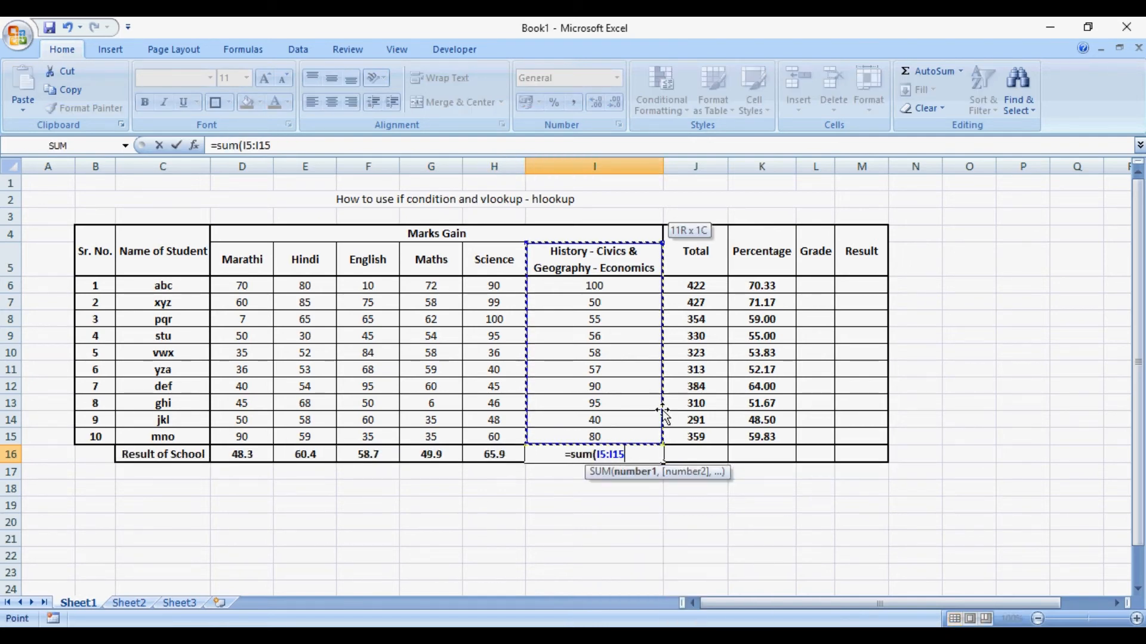
{"action": "key", "text": "Return"}
{"action": "key", "text": "Up"}
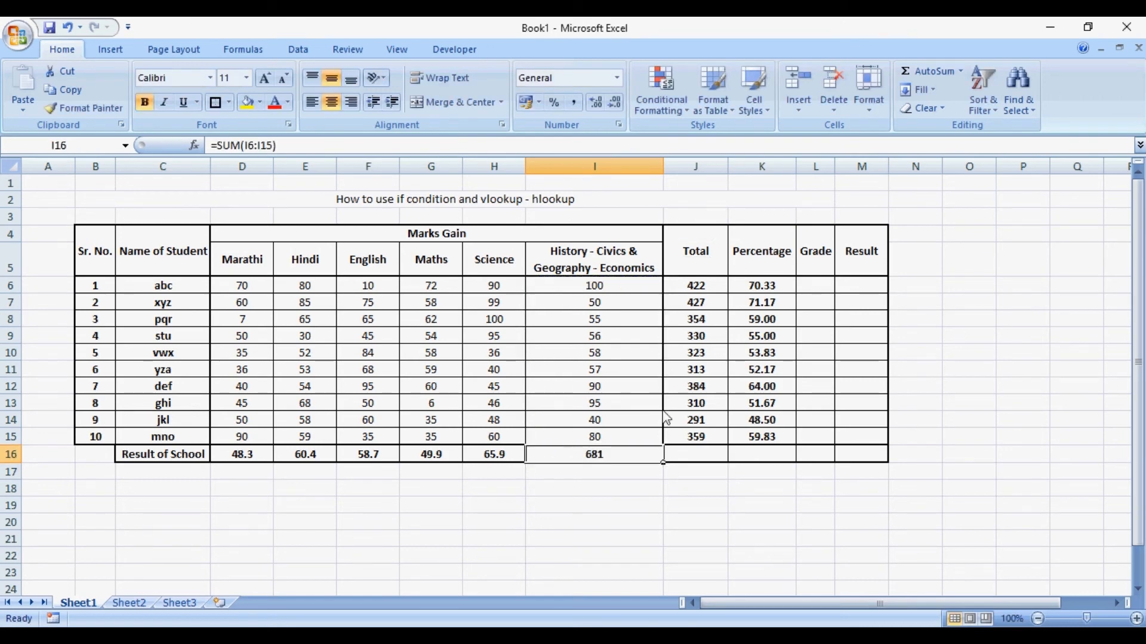
- Extend the formula in I16 to =SUM(I6:I15)/10
{"action": "key", "text": "F2"}
{"action": "type", "text": "/10"}
{"action": "key", "text": "Return"}
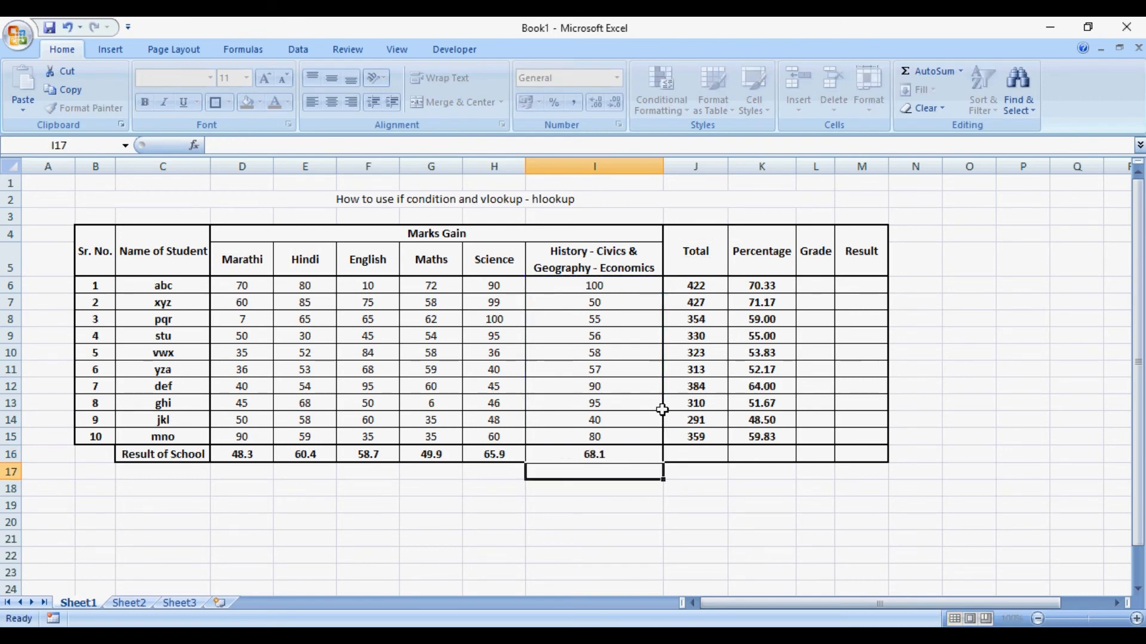
{"action": "key", "text": "Up"}
{"action": "key", "text": "Left"}
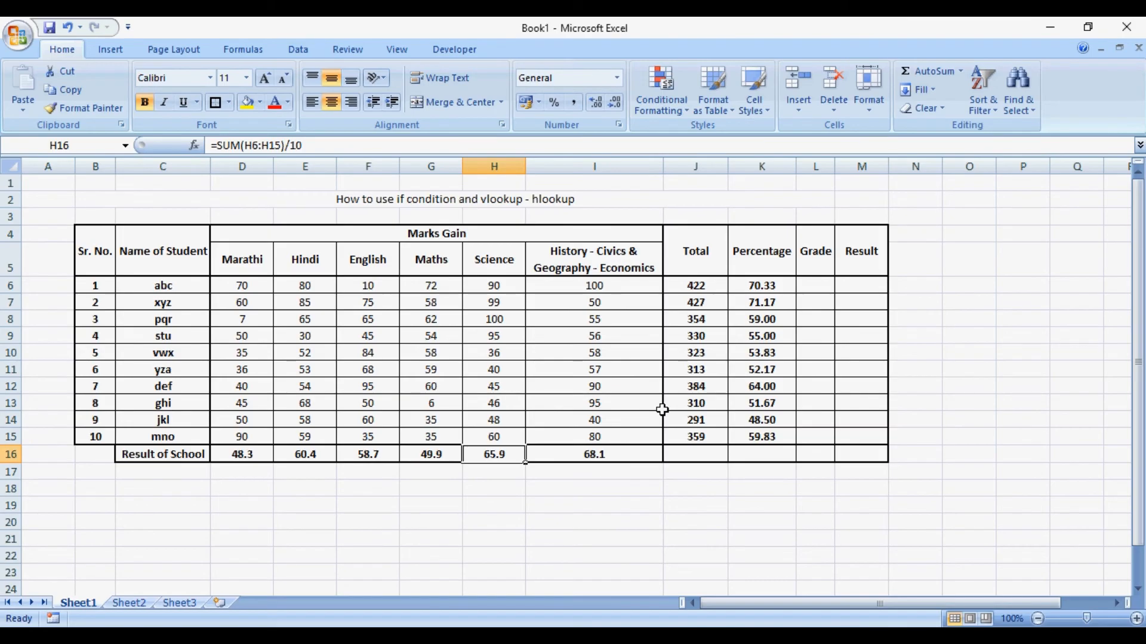
{"action": "key", "text": "Left"}
{"action": "key", "text": "Left"}
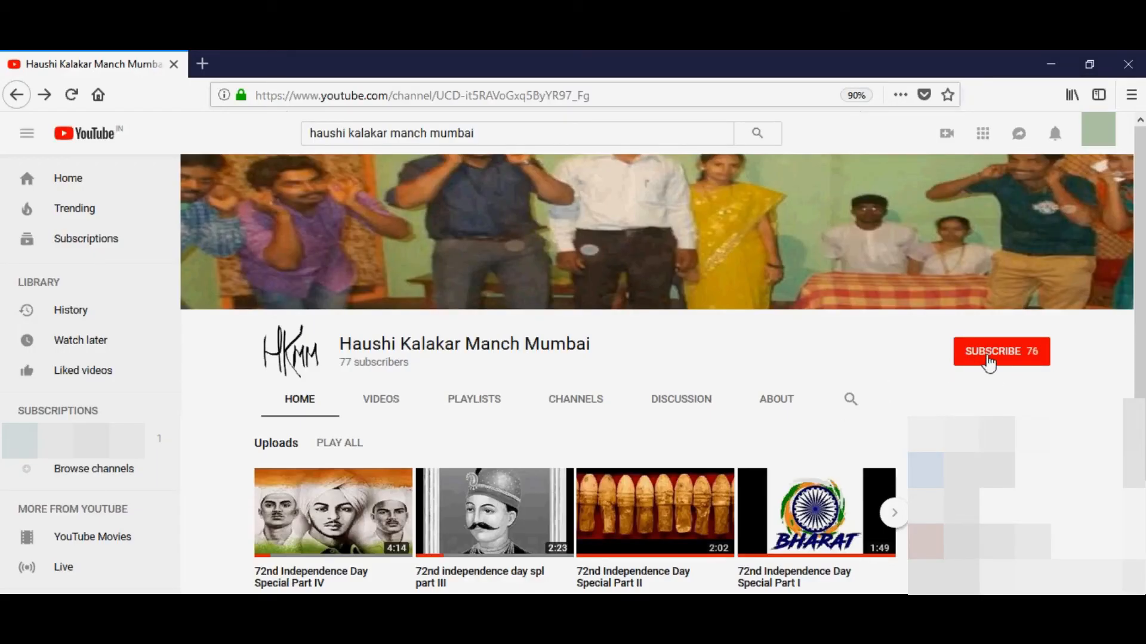
- On YouTube, subscribe to the Haushi Kalakar Manch Mumbai channel and turn on notifications for every new video
{"action": "left_click", "coordinate": [989, 358]}
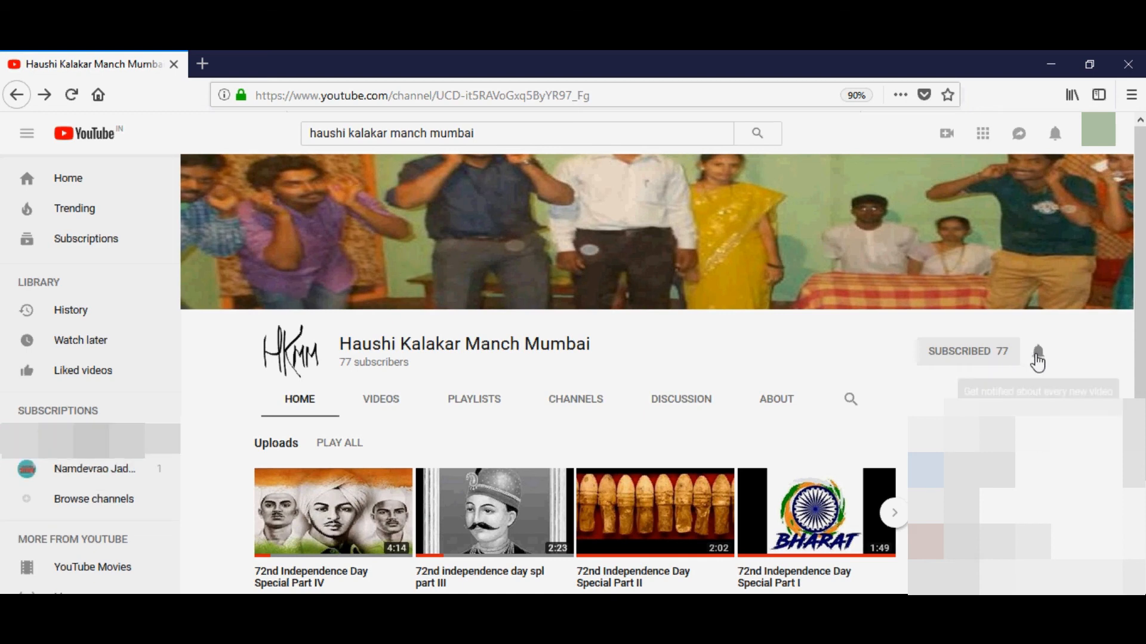
{"action": "left_click", "coordinate": [1036, 359]}
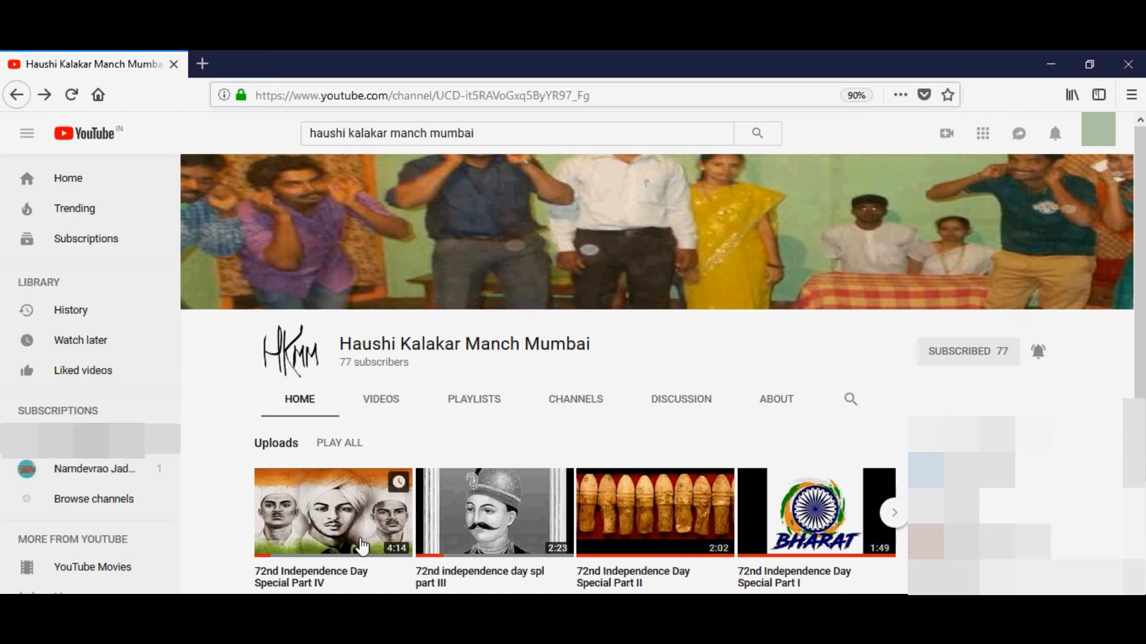
- Open the video "72nd Independence Day Special Part IV" from the channel's uploads and like it
{"action": "left_click", "coordinate": [361, 545]}
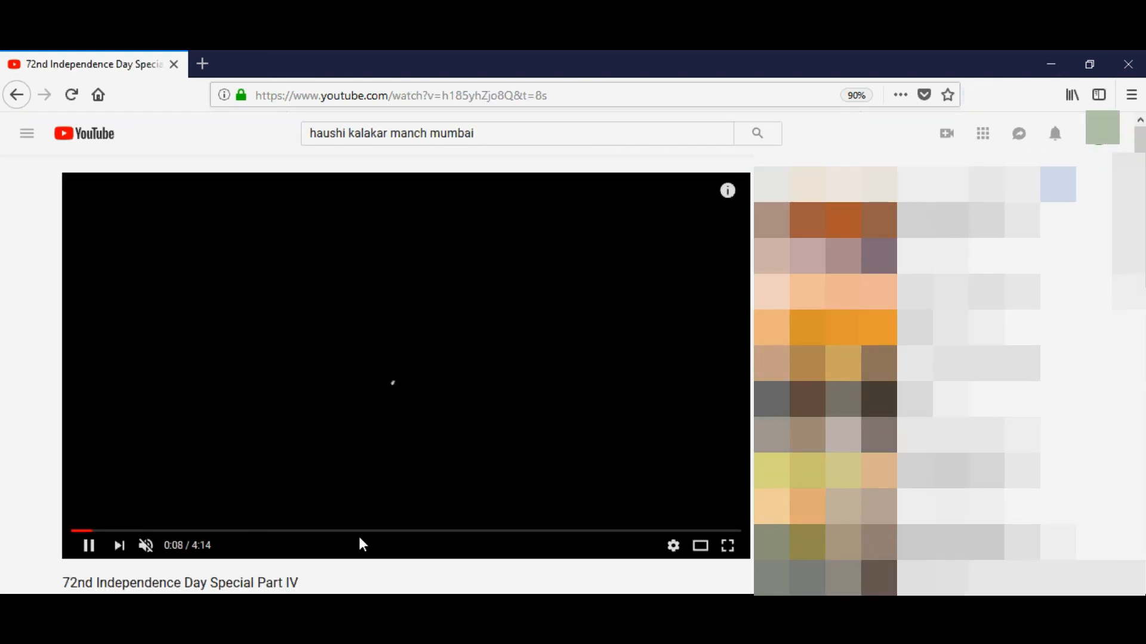
{"action": "left_click", "coordinate": [555, 486]}
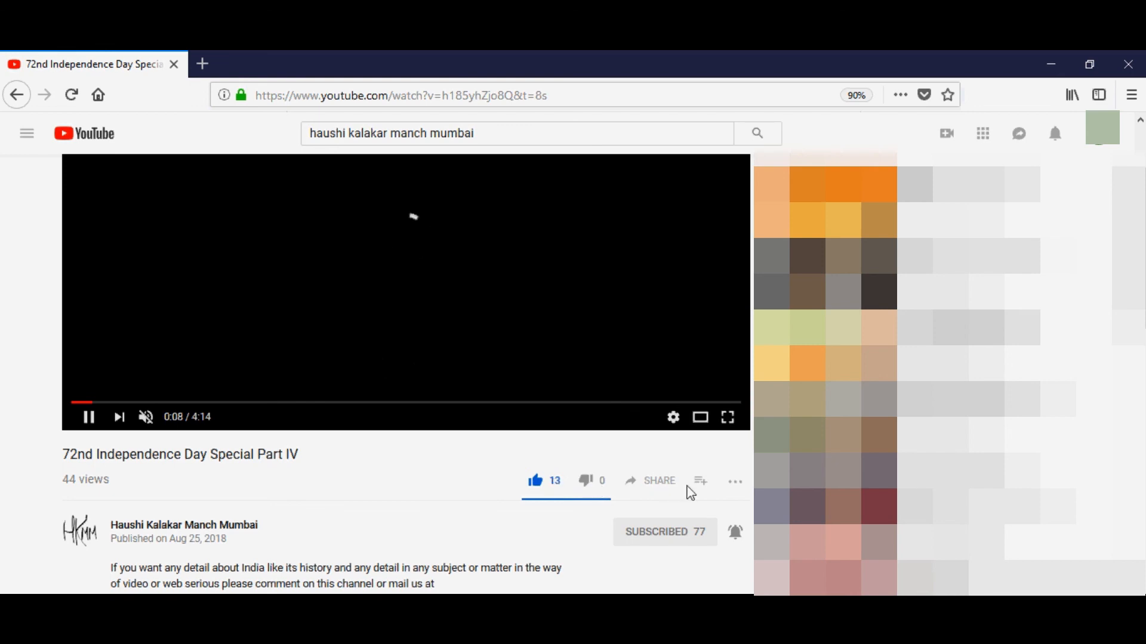
{"action": "left_click", "coordinate": [668, 485]}
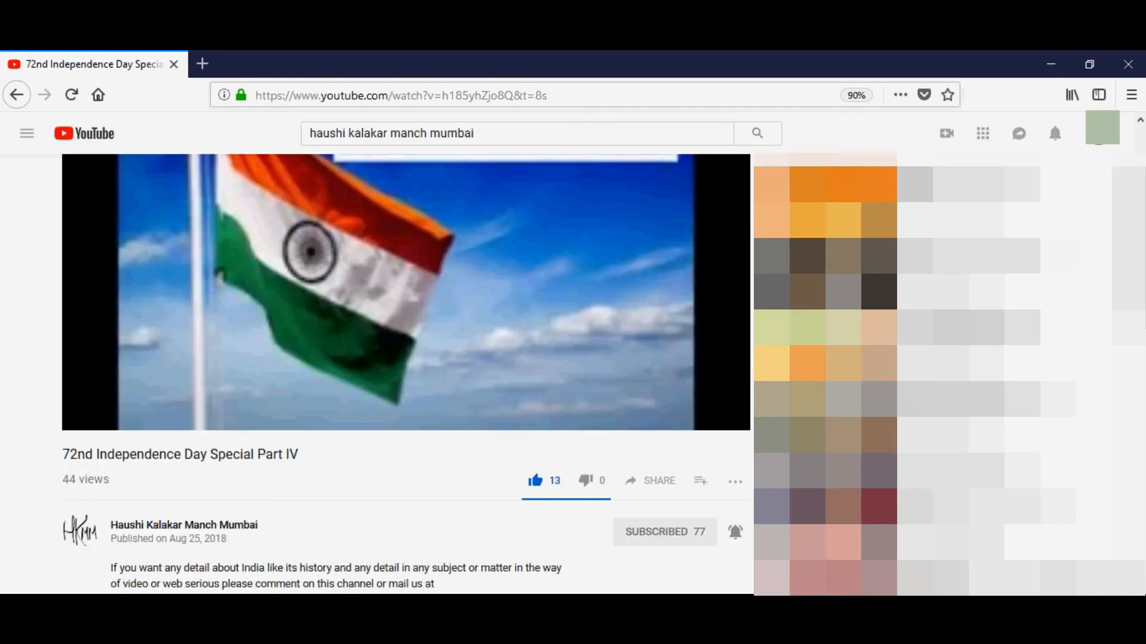
- Start a public comment on the video
{"action": "scroll", "coordinate": [213, 328], "scroll_direction": "down", "scroll_amount": 5}
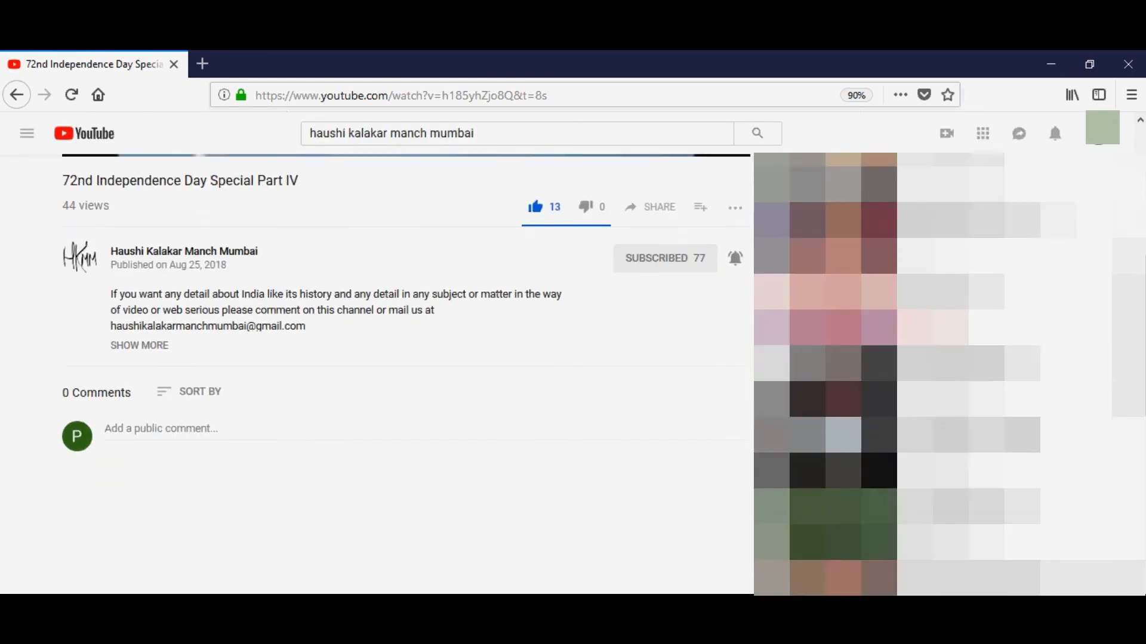
{"action": "left_click", "coordinate": [154, 371]}
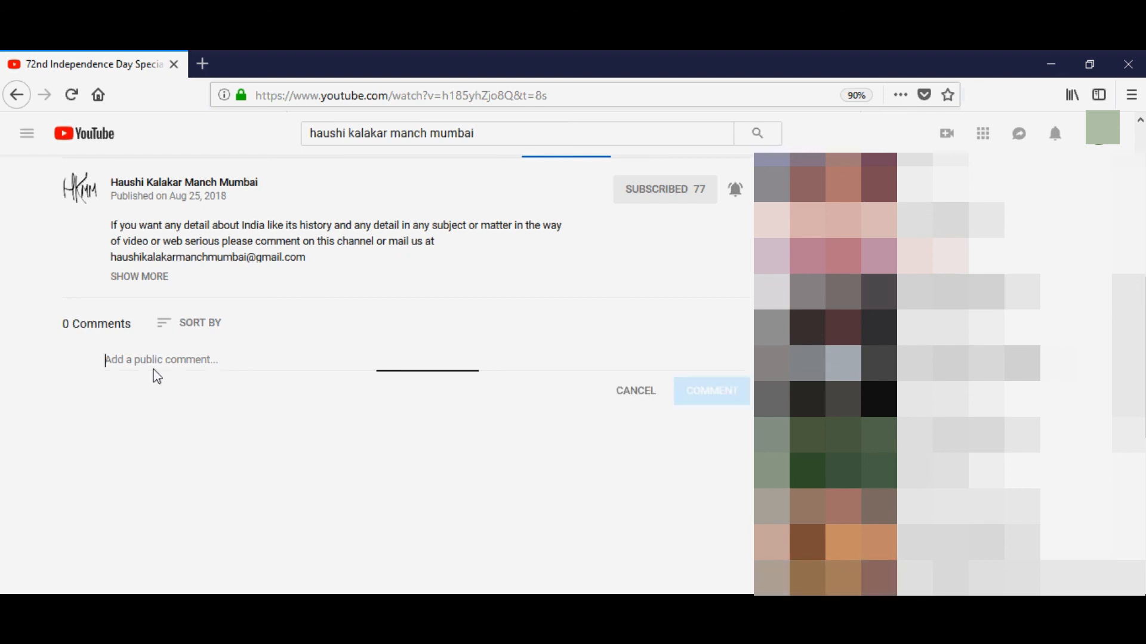